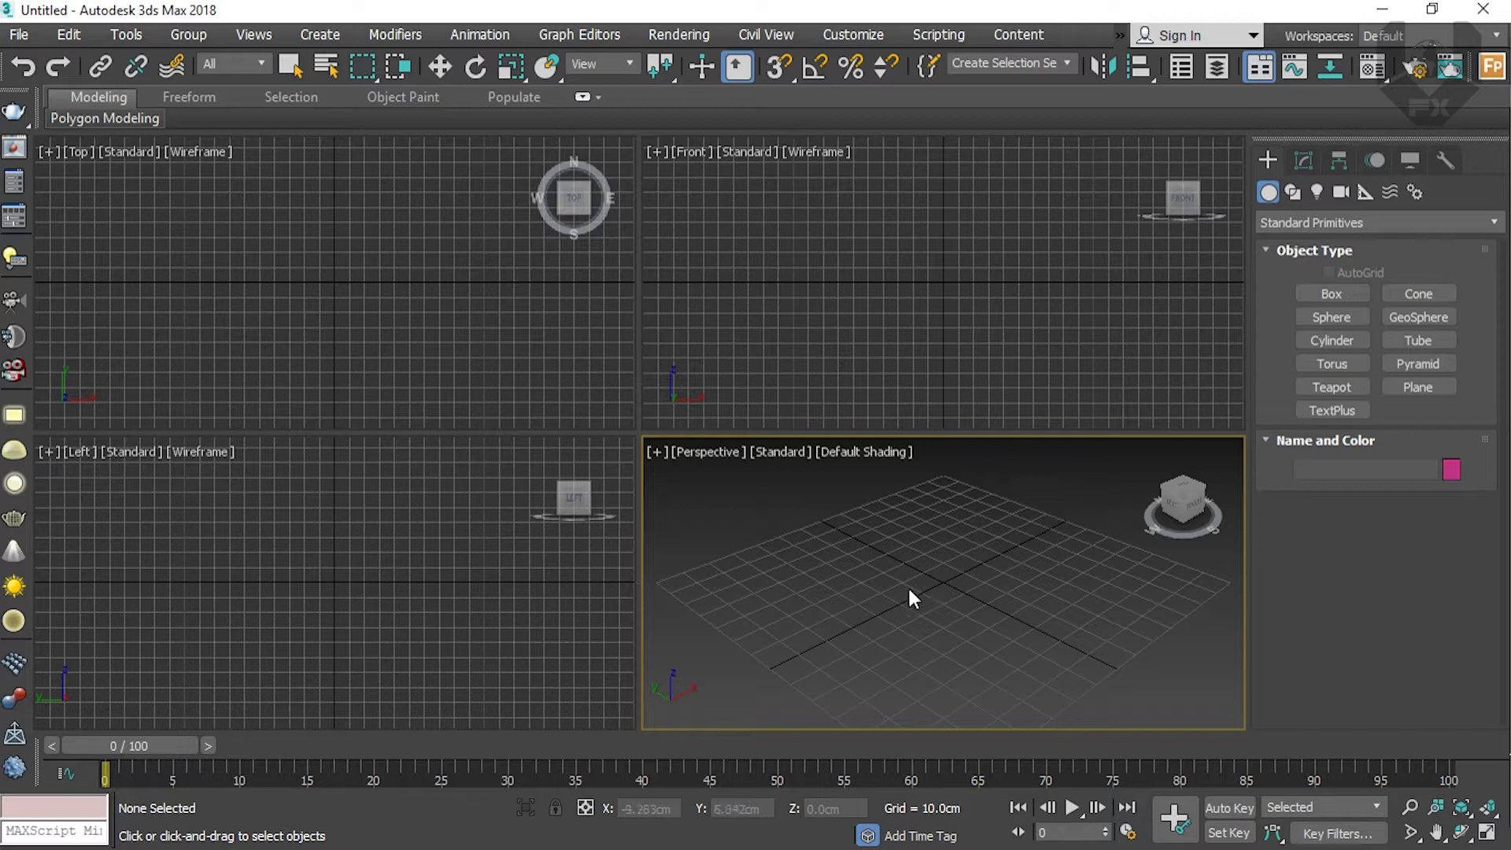
{"action": "left_click_drag", "start_coordinate": [1188, 504], "coordinate": [1171, 506]}
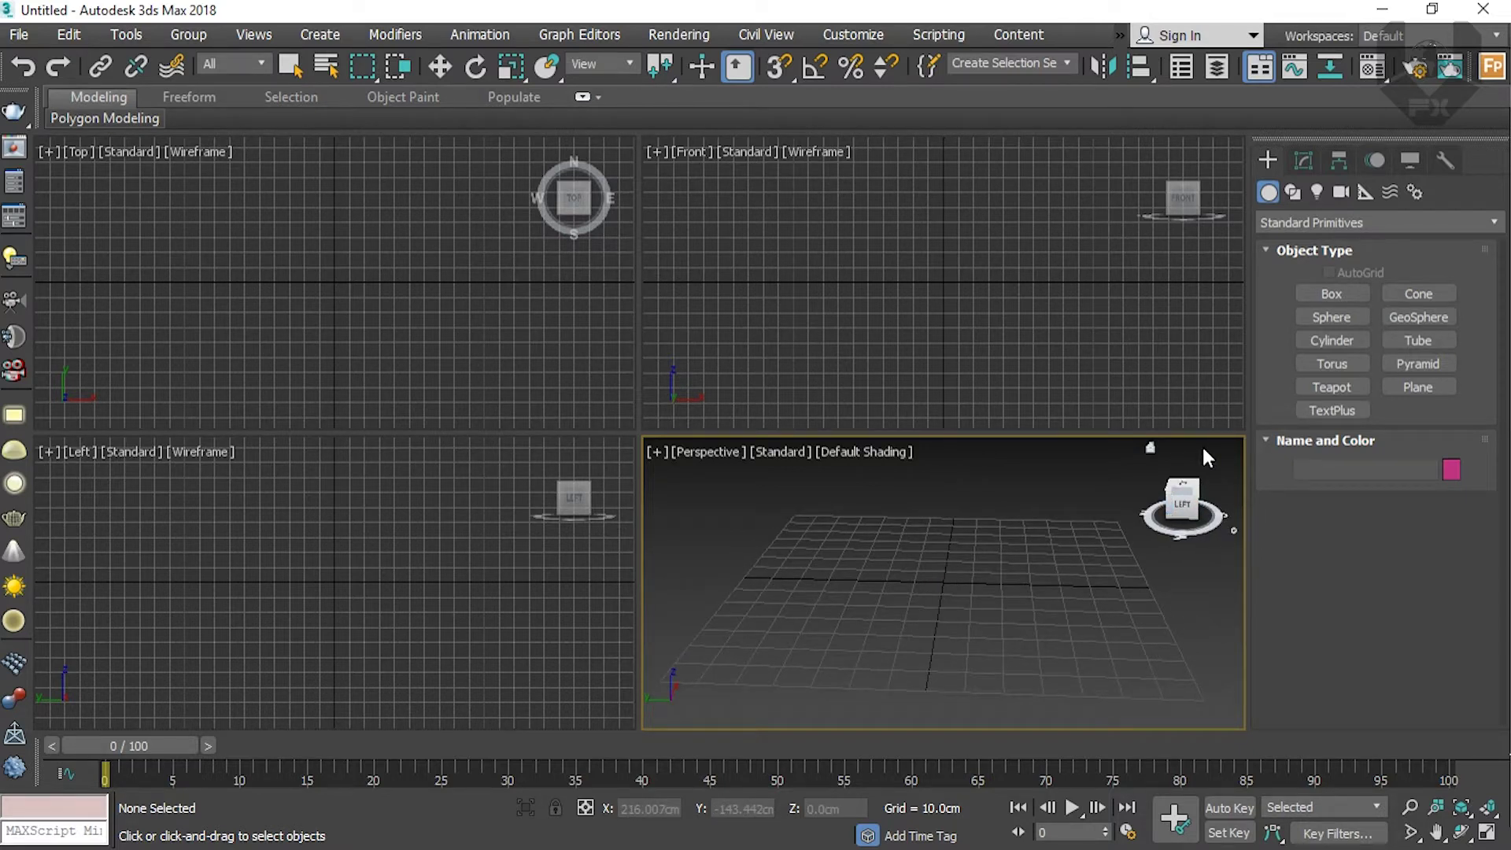
{"action": "left_click_drag", "start_coordinate": [1182, 502], "coordinate": [1149, 502]}
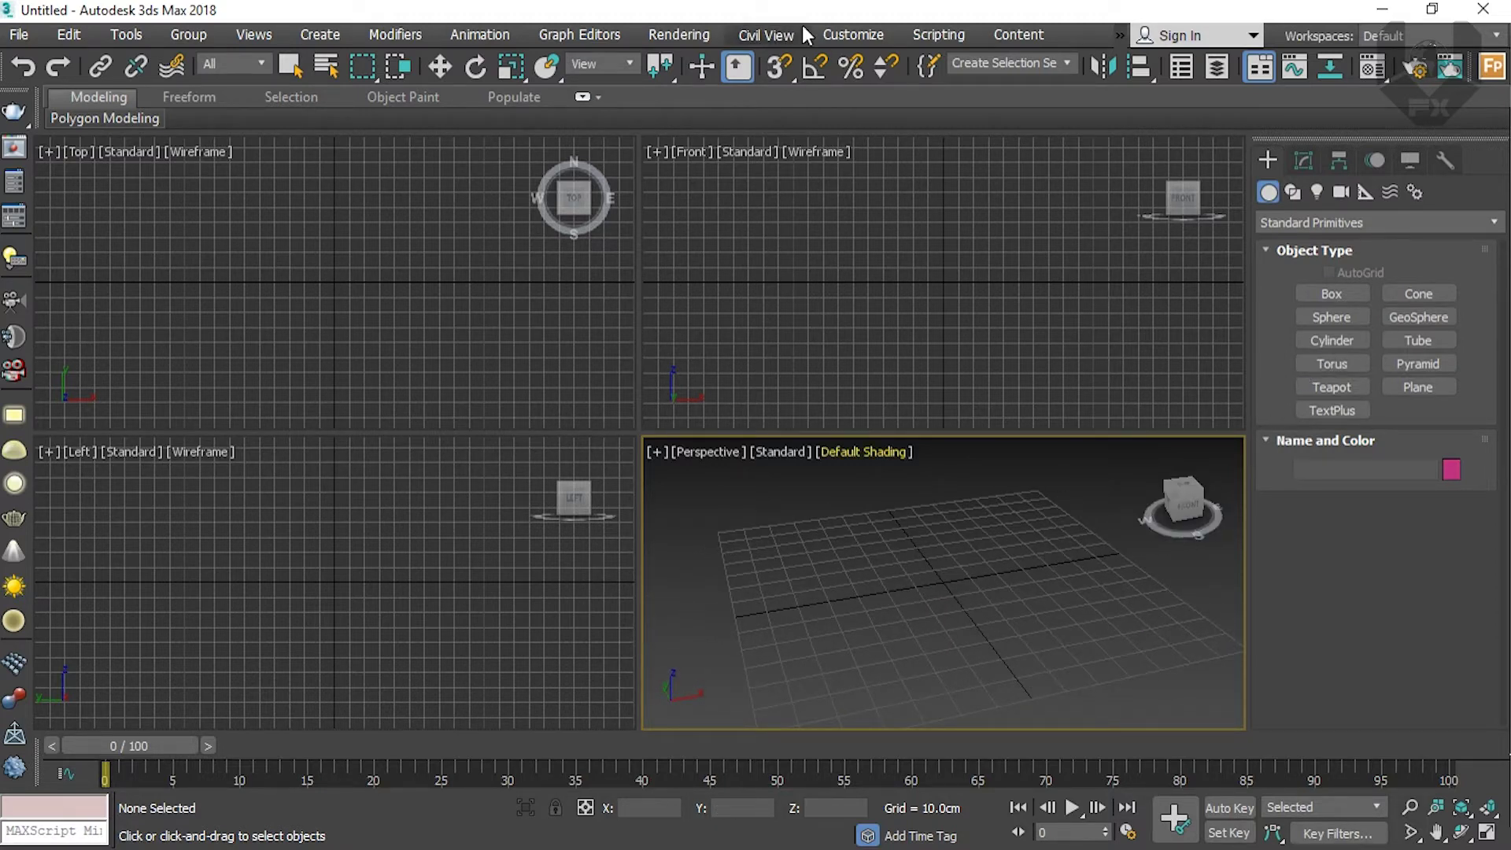
Step: Open the units setup and set the metric display unit scale to Centimeters
{"action": "left_click", "coordinate": [846, 38]}
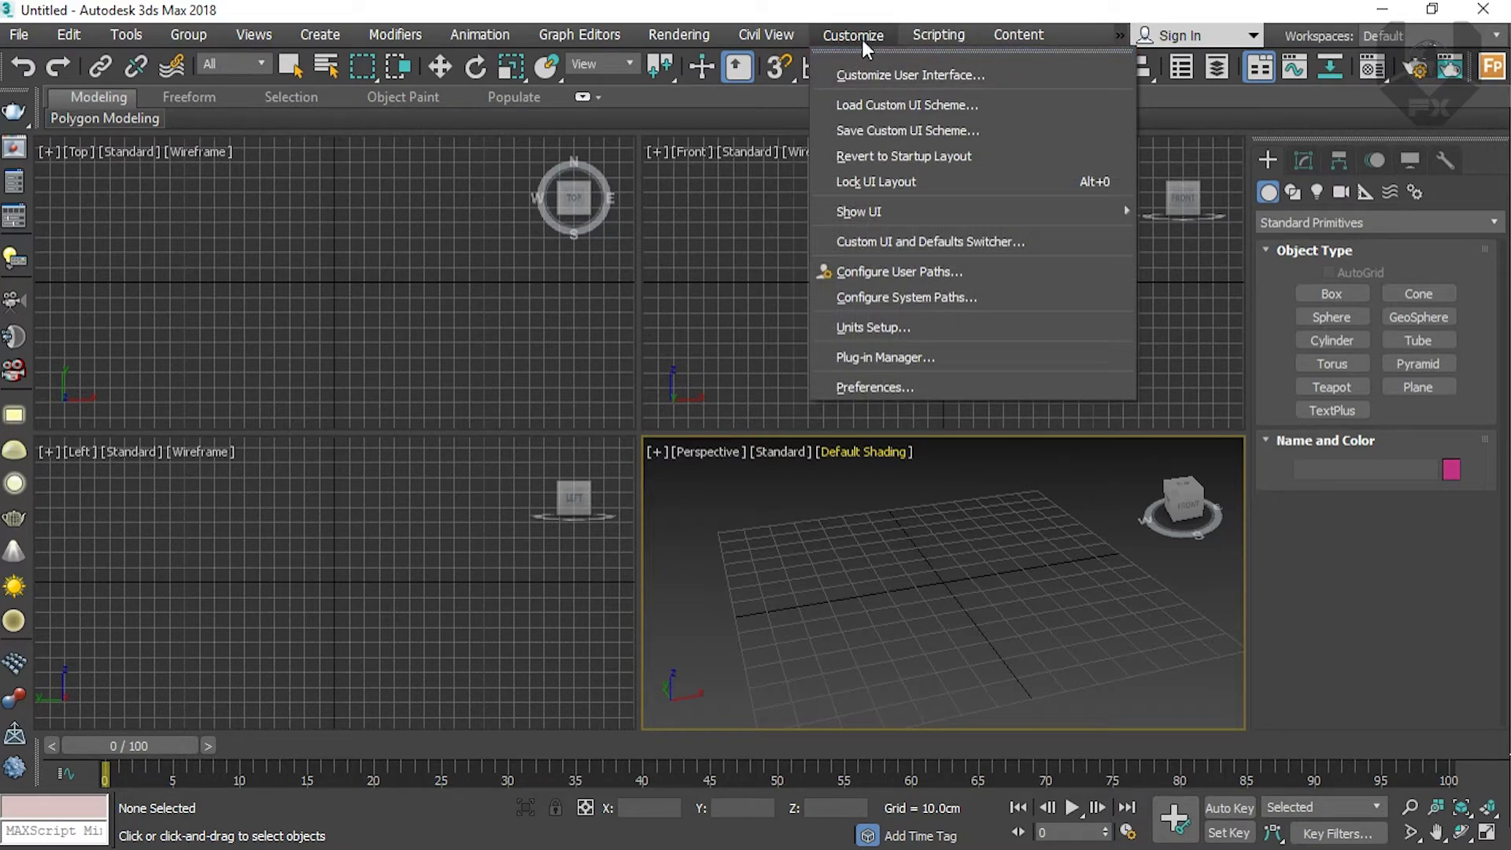
{"action": "left_click", "coordinate": [925, 332]}
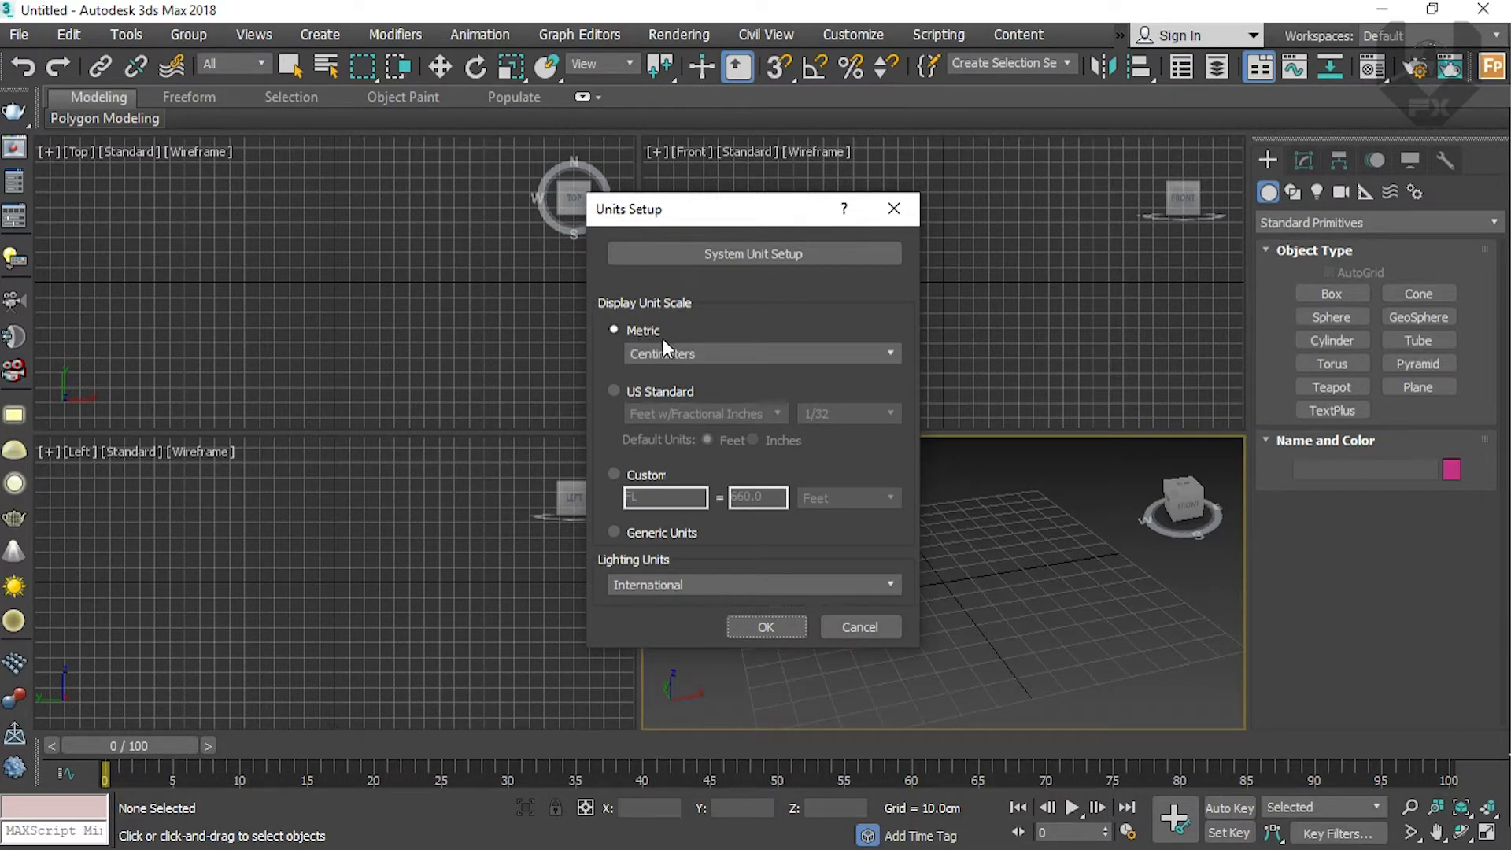
{"action": "left_click", "coordinate": [706, 358]}
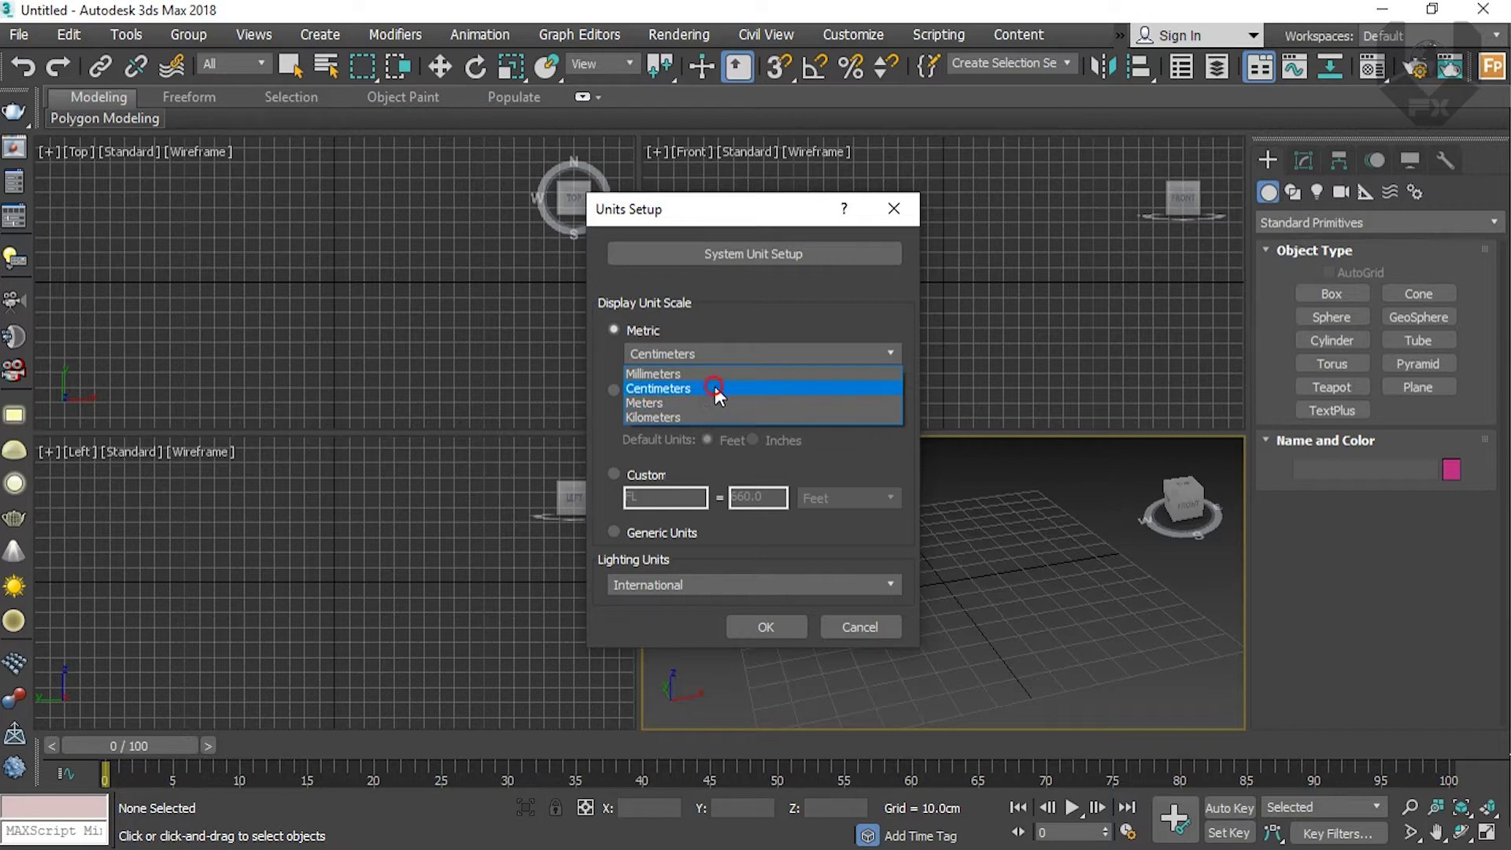
{"action": "left_click", "coordinate": [715, 387]}
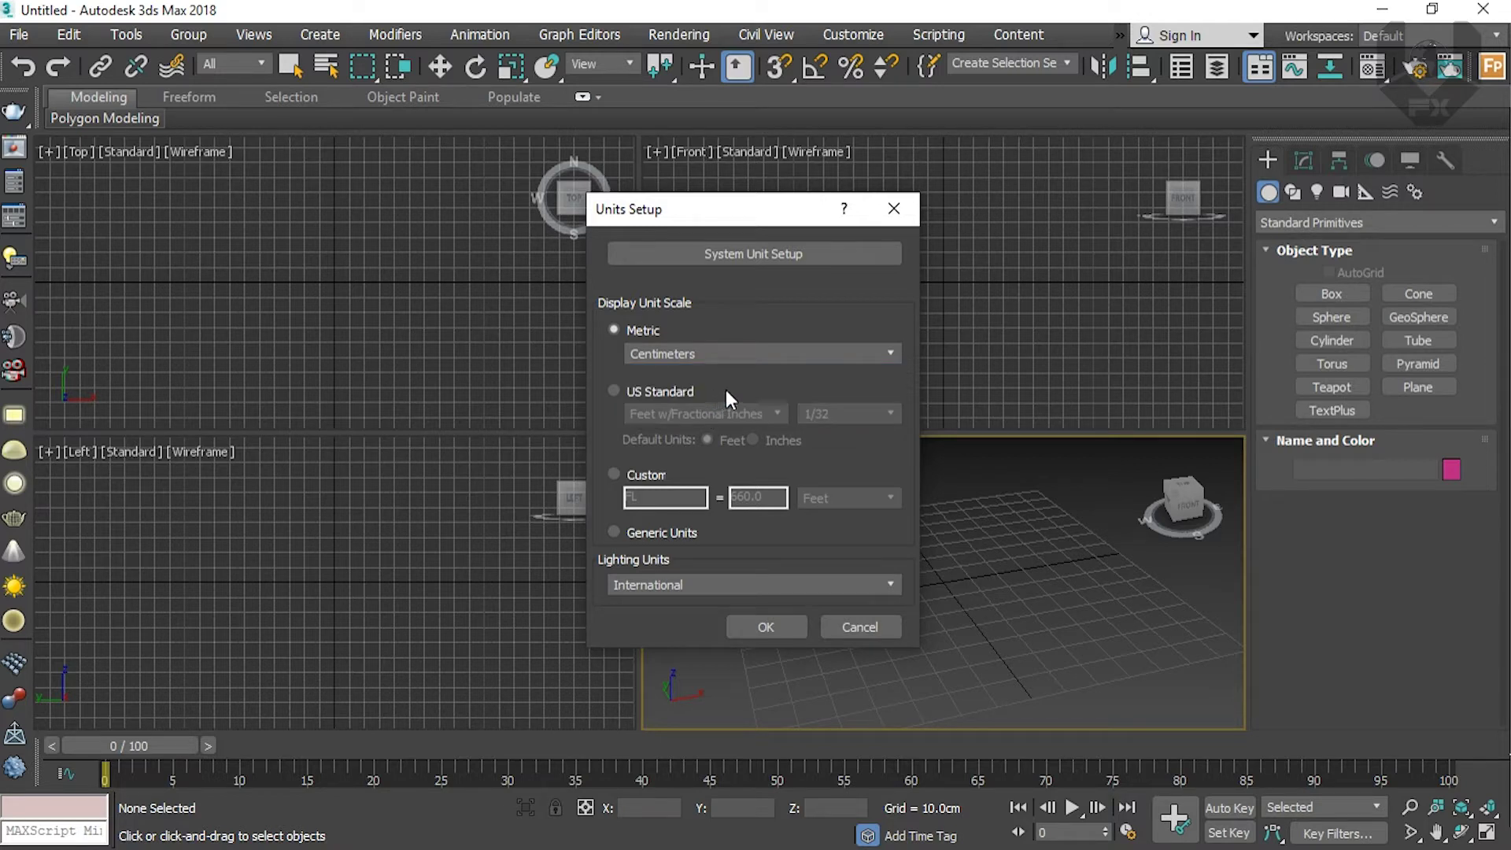
Step: Use a system unit scale of 1 unit = 1.0 Centimeters and accept the units setup
{"action": "left_click", "coordinate": [772, 258]}
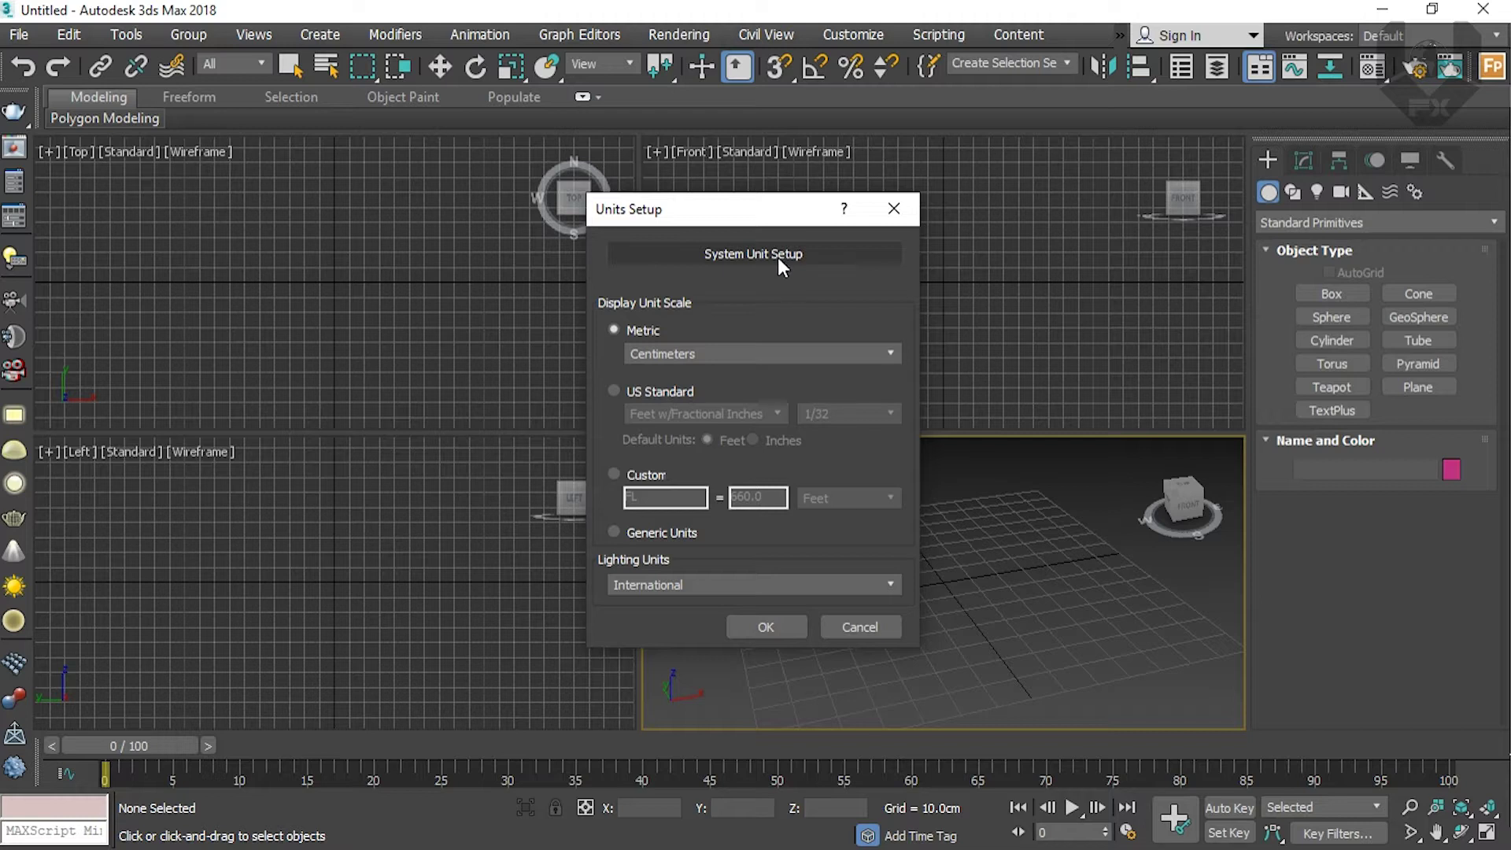
{"action": "left_click", "coordinate": [785, 257]}
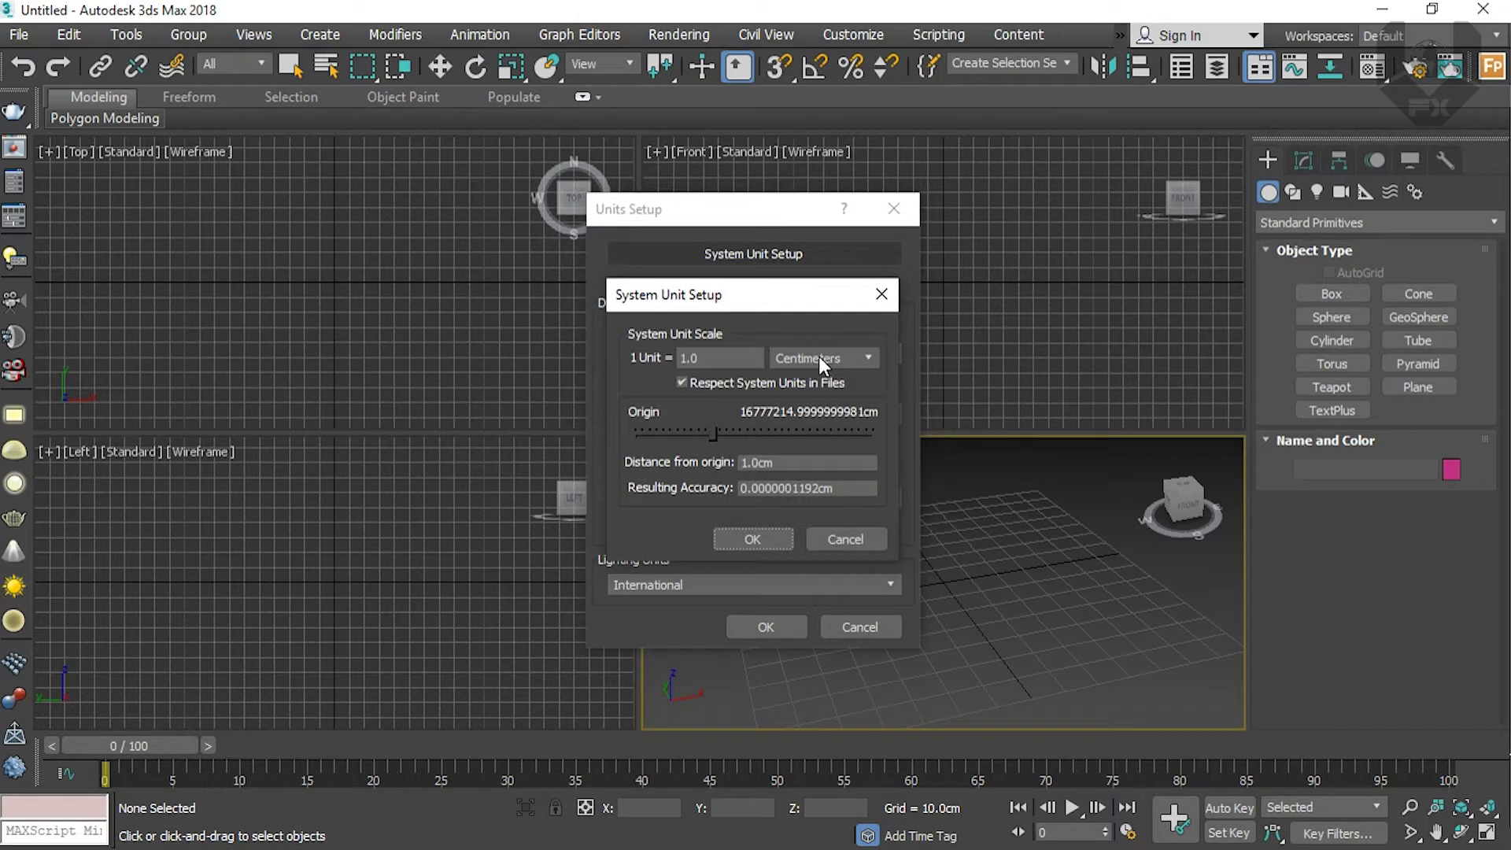
{"action": "left_click", "coordinate": [820, 358]}
{"action": "left_click", "coordinate": [833, 357]}
{"action": "left_click", "coordinate": [752, 536]}
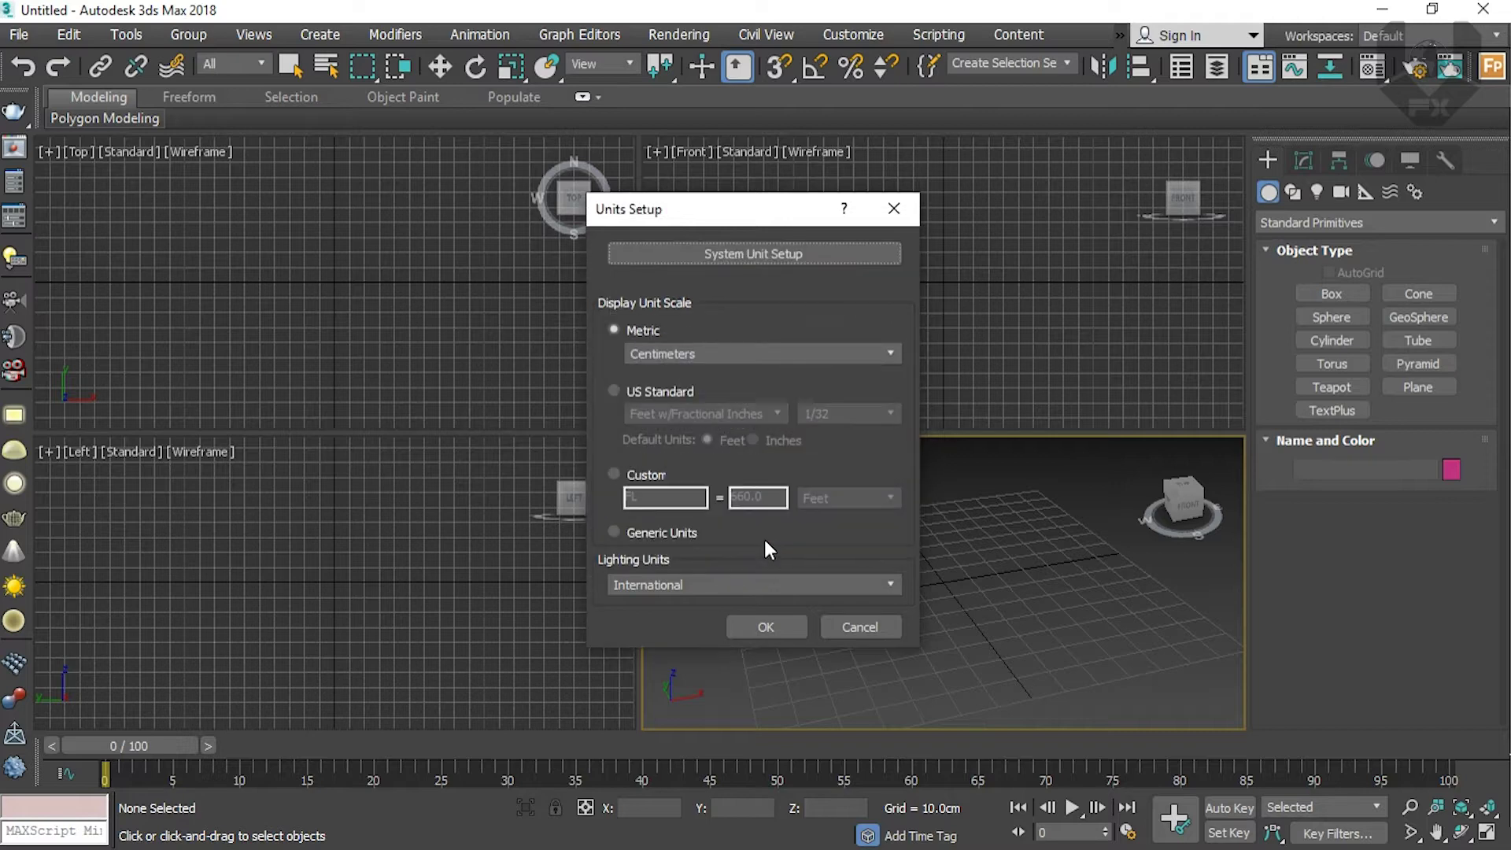
{"action": "left_click", "coordinate": [766, 627]}
Step: Maximize the Perspective viewport with the whole ground grid in view
{"action": "left_click_drag", "start_coordinate": [1183, 503], "coordinate": [1065, 545]}
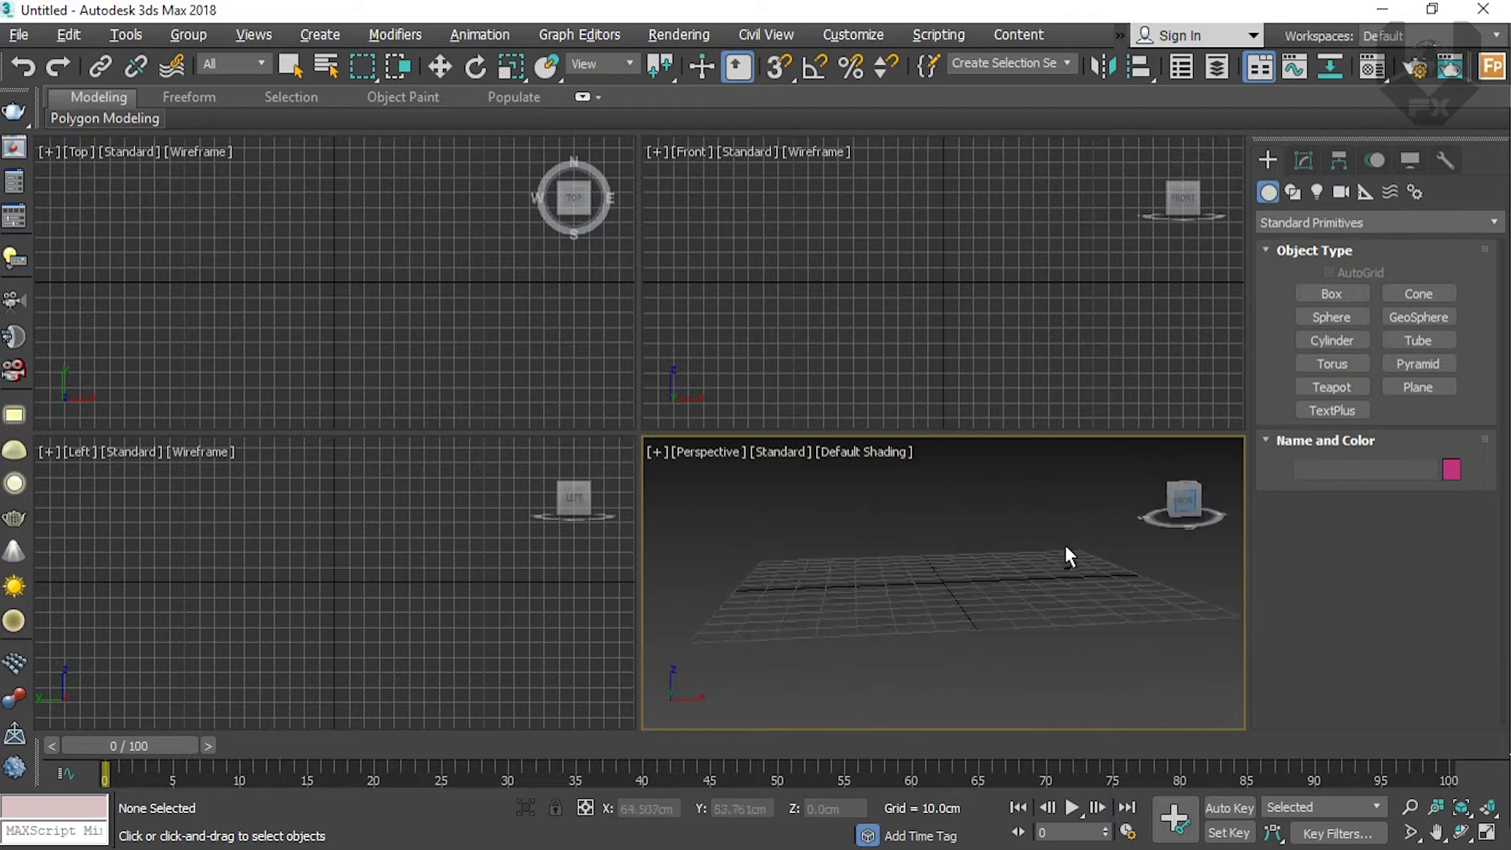
{"action": "left_click_drag", "start_coordinate": [1184, 500], "coordinate": [1184, 532]}
{"action": "key", "text": "alt+w"}
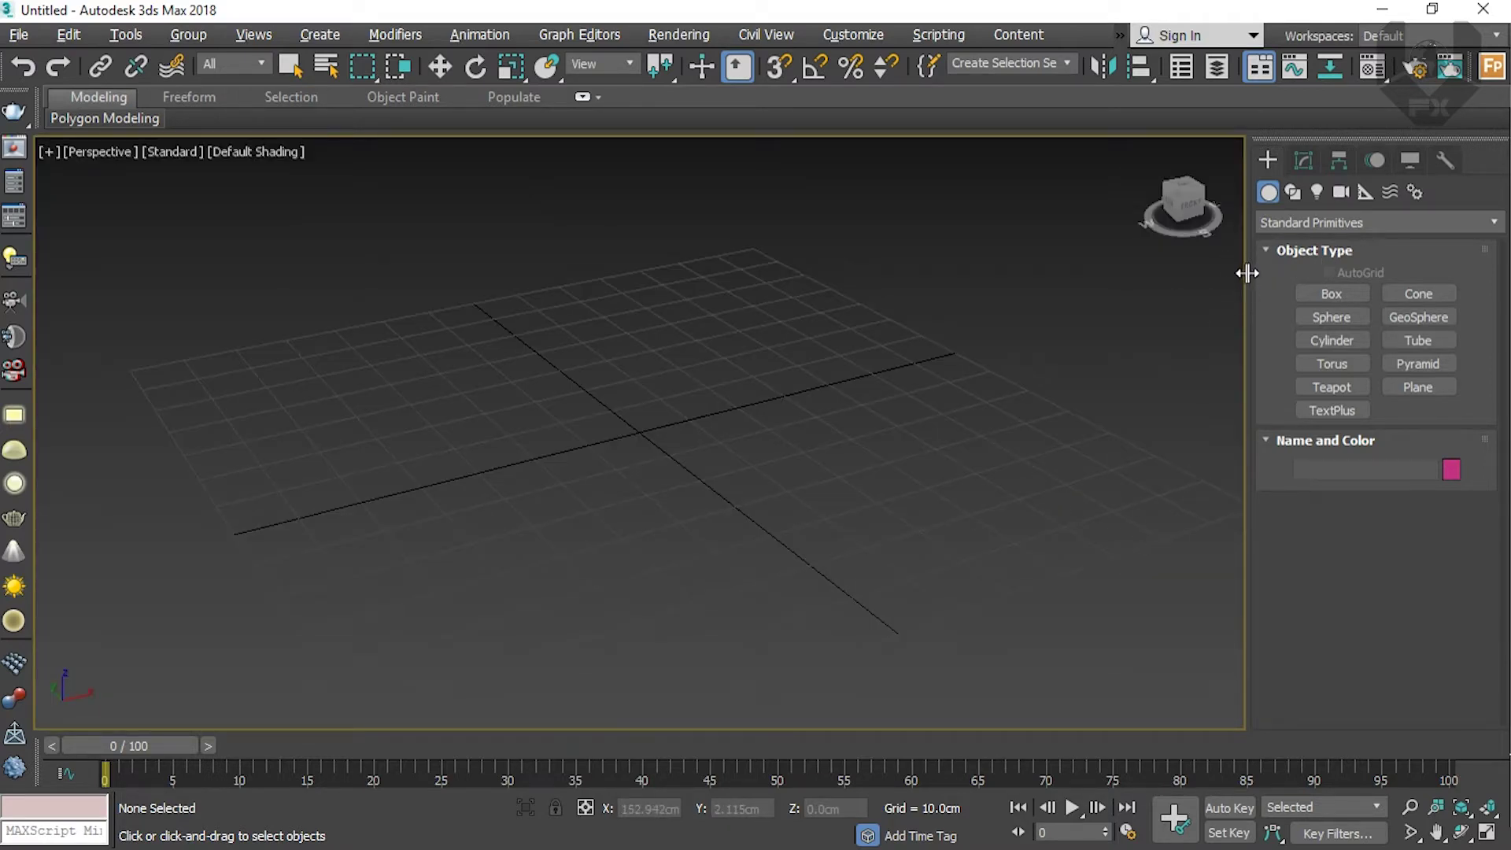
{"action": "scroll", "coordinate": [964, 385], "scroll_direction": "down", "scroll_amount": 5}
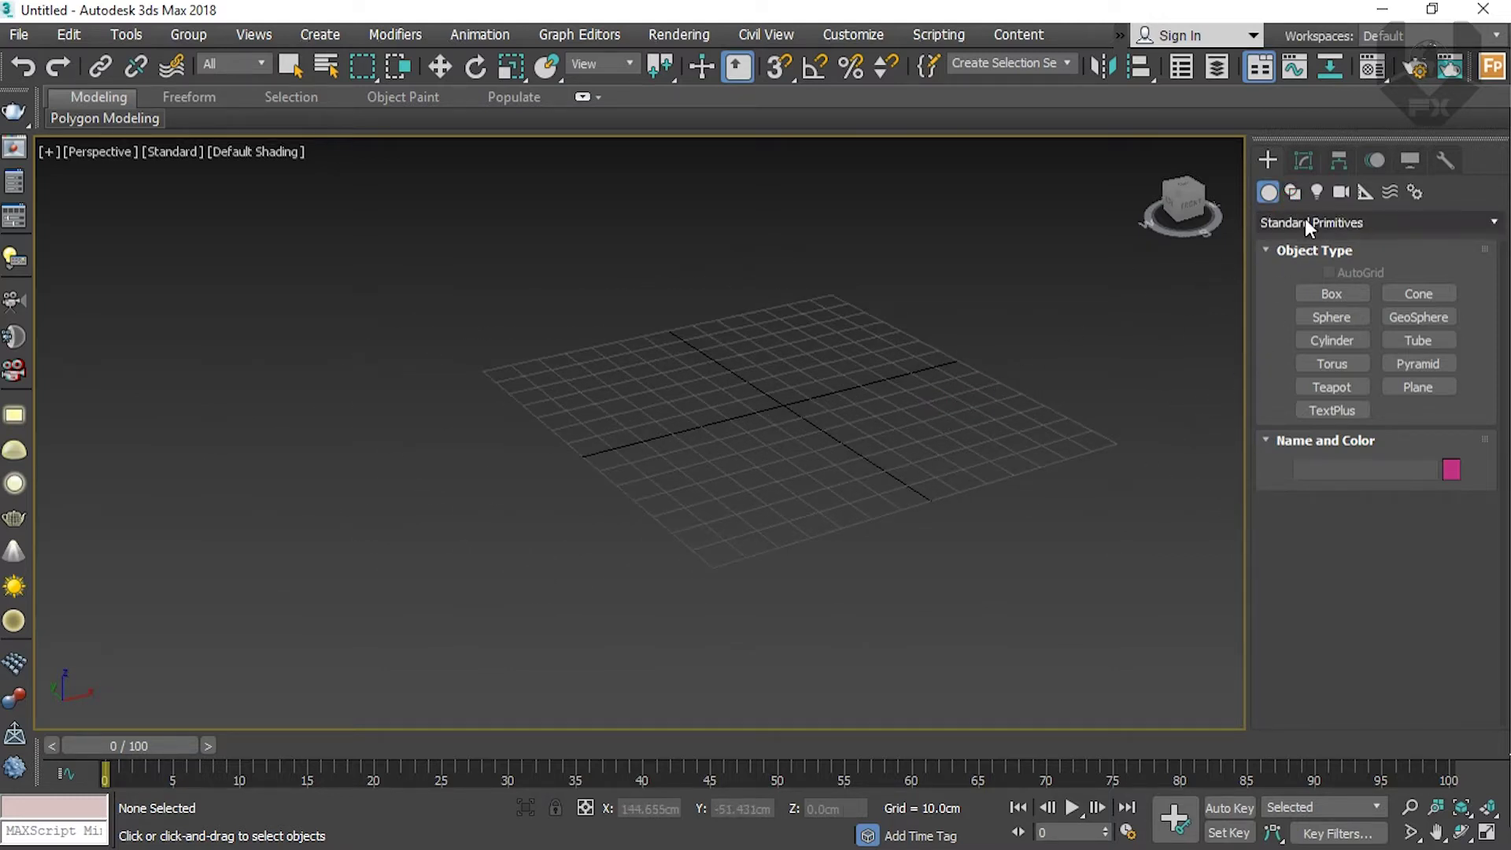
Step: Draw a circle spline centred near the grid origin with a radius of about 44.6 cm
{"action": "left_click", "coordinate": [1291, 194]}
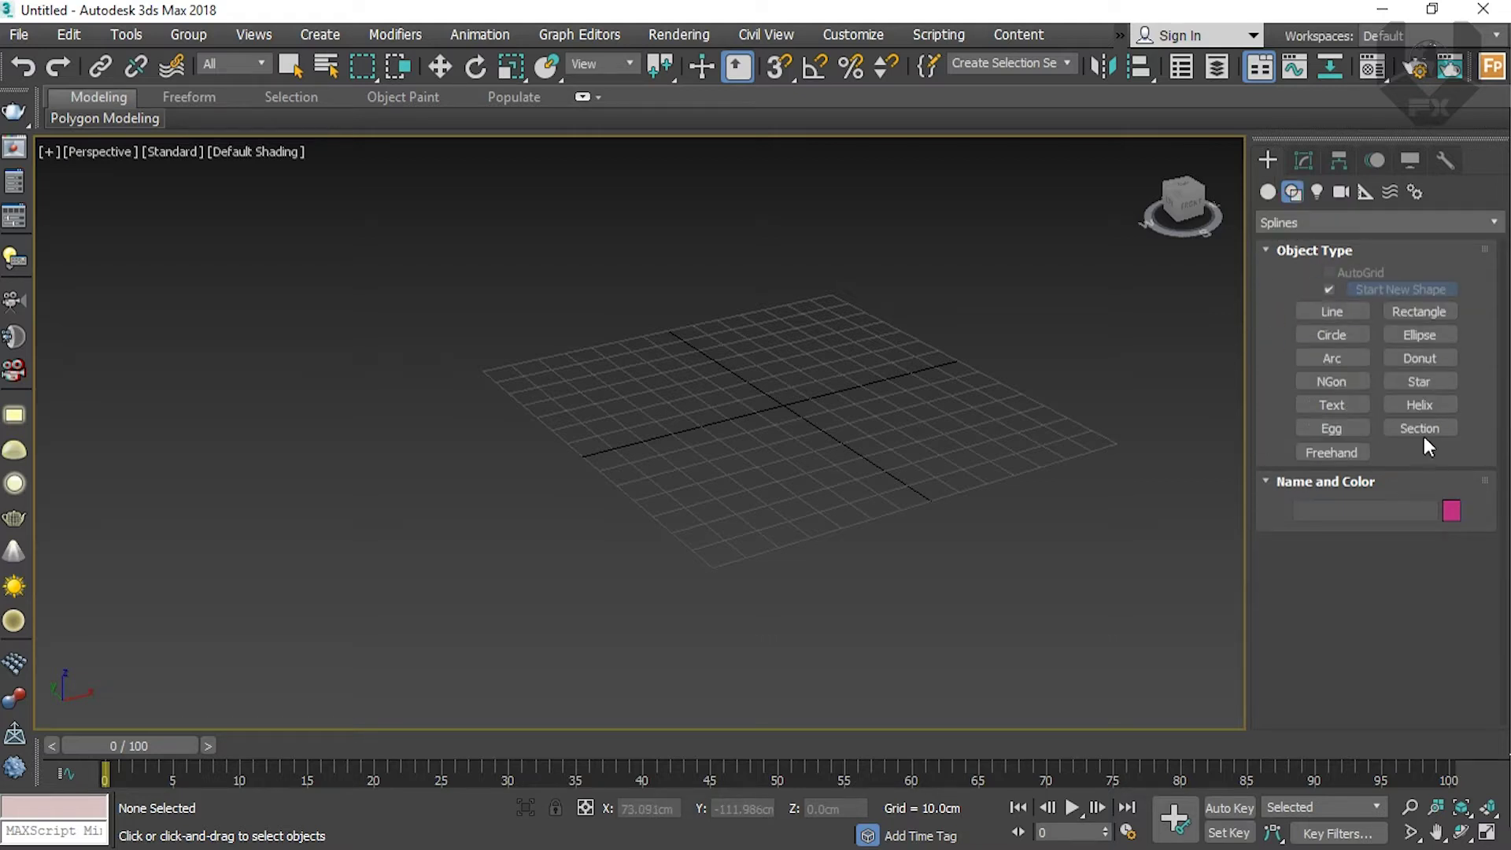
{"action": "scroll", "coordinate": [881, 414], "scroll_direction": "up", "scroll_amount": 4}
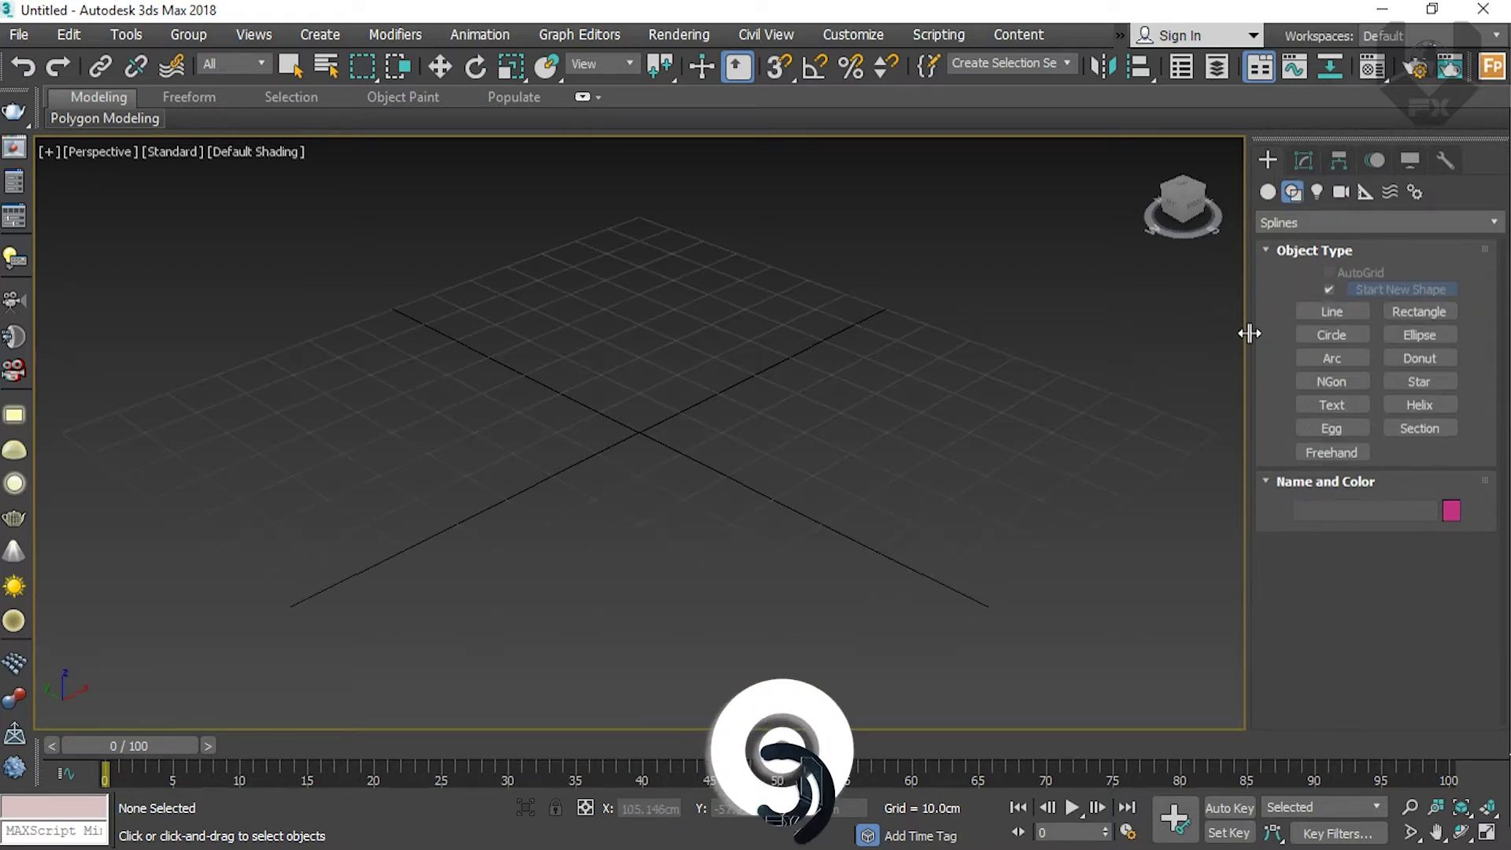
{"action": "left_click", "coordinate": [1338, 336]}
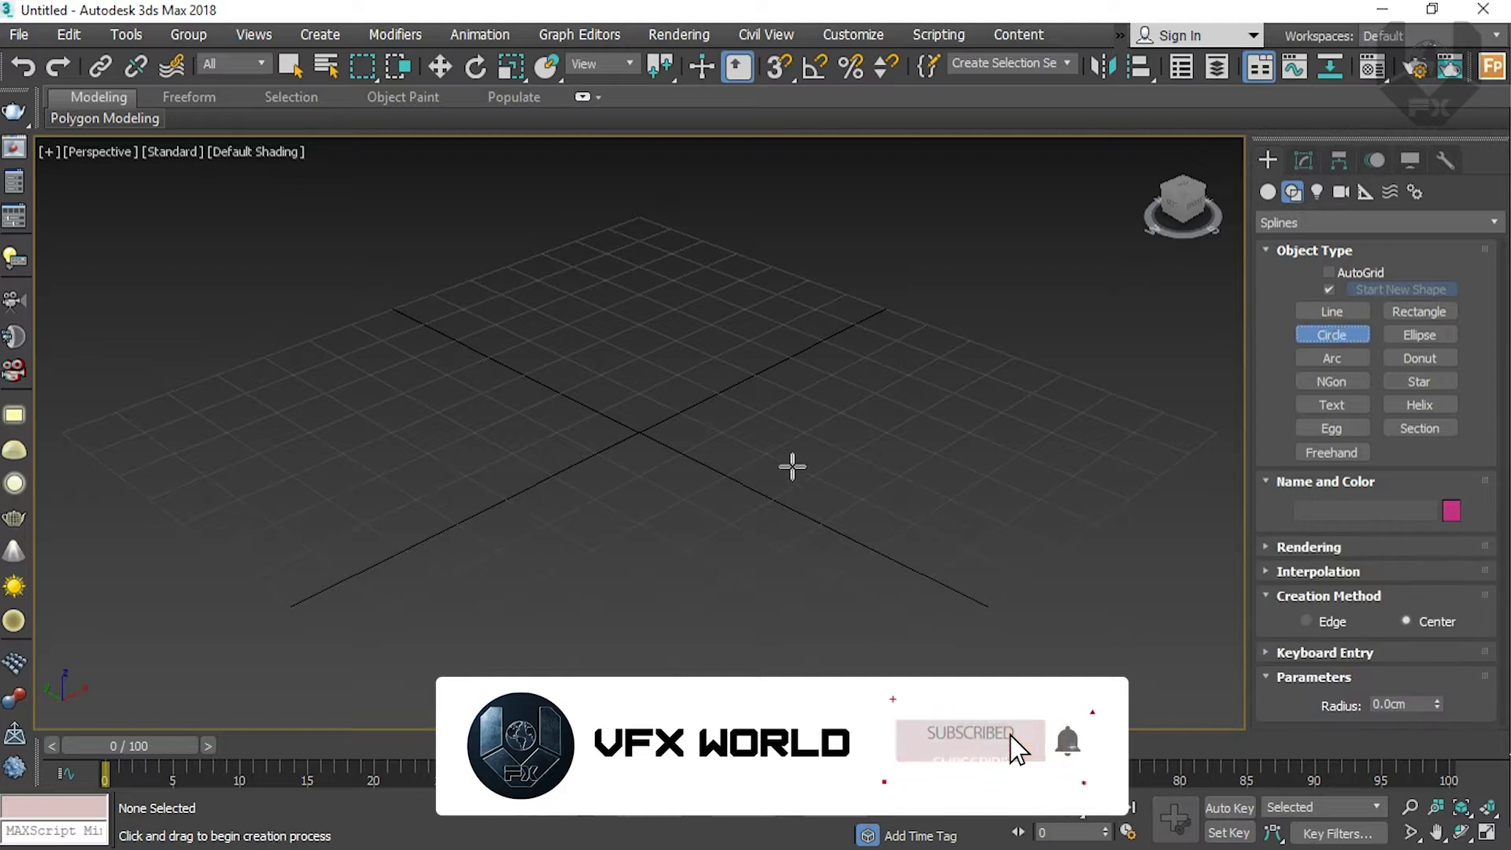
{"action": "left_click_drag", "start_coordinate": [634, 428], "coordinate": [883, 504]}
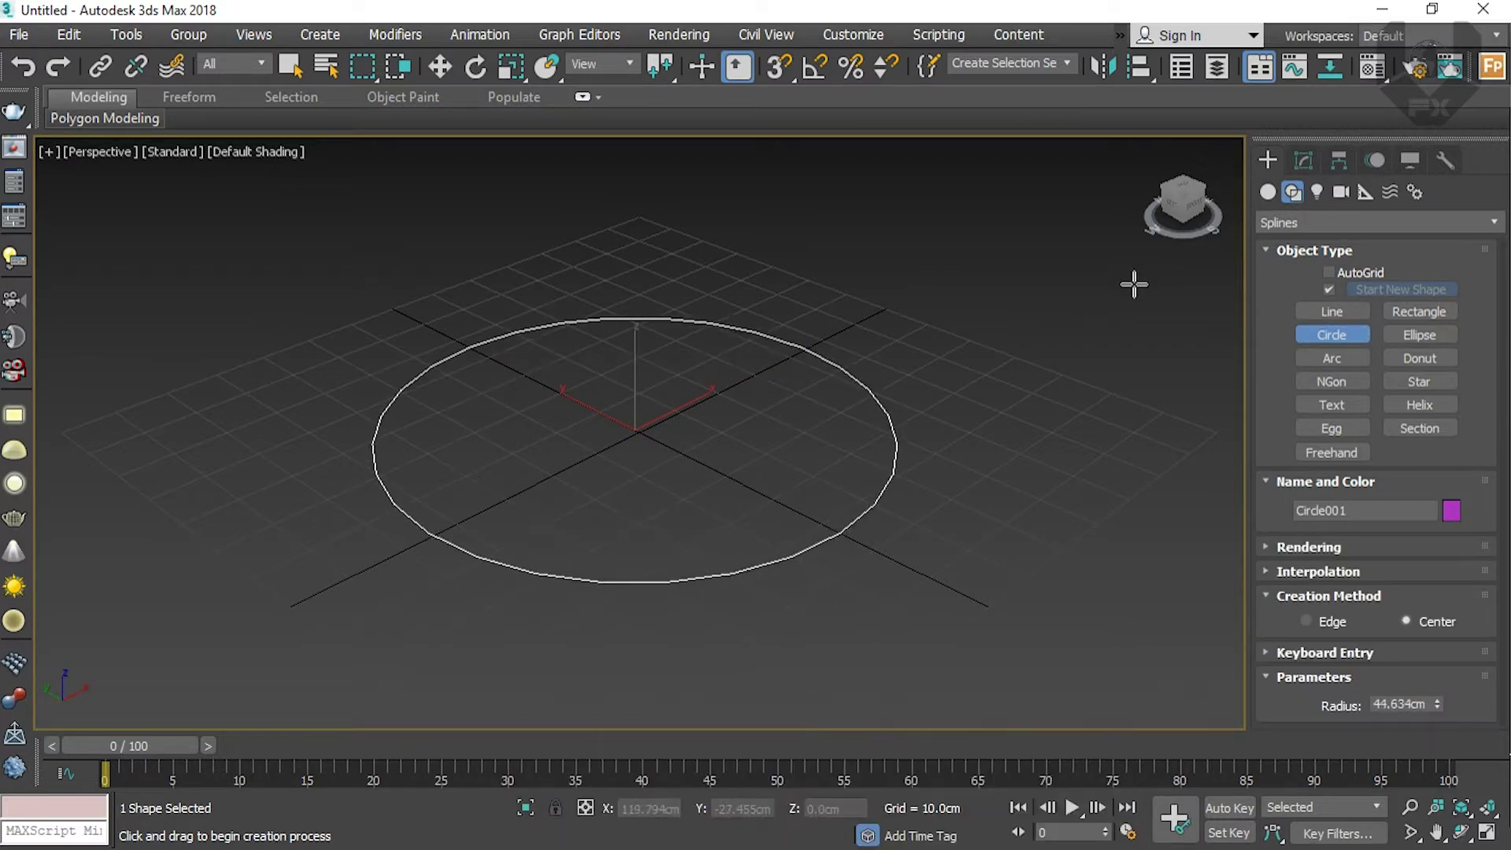
{"action": "left_click", "coordinate": [440, 67]}
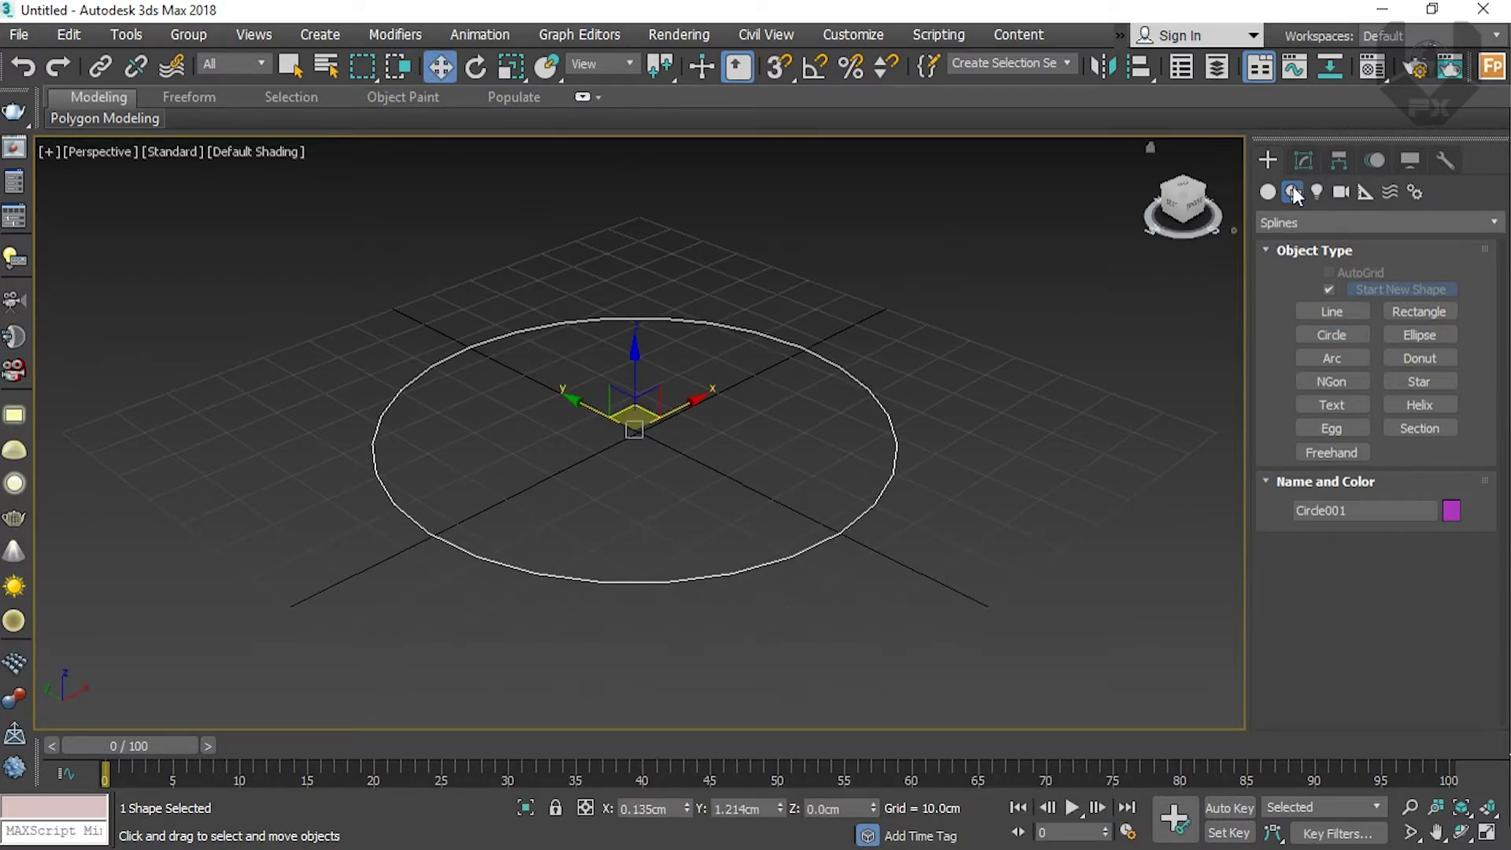
Step: Start a Forest Pro object and import the Common grass 01 (detail) preset from the Lawns library for it
{"action": "left_click", "coordinate": [1270, 197]}
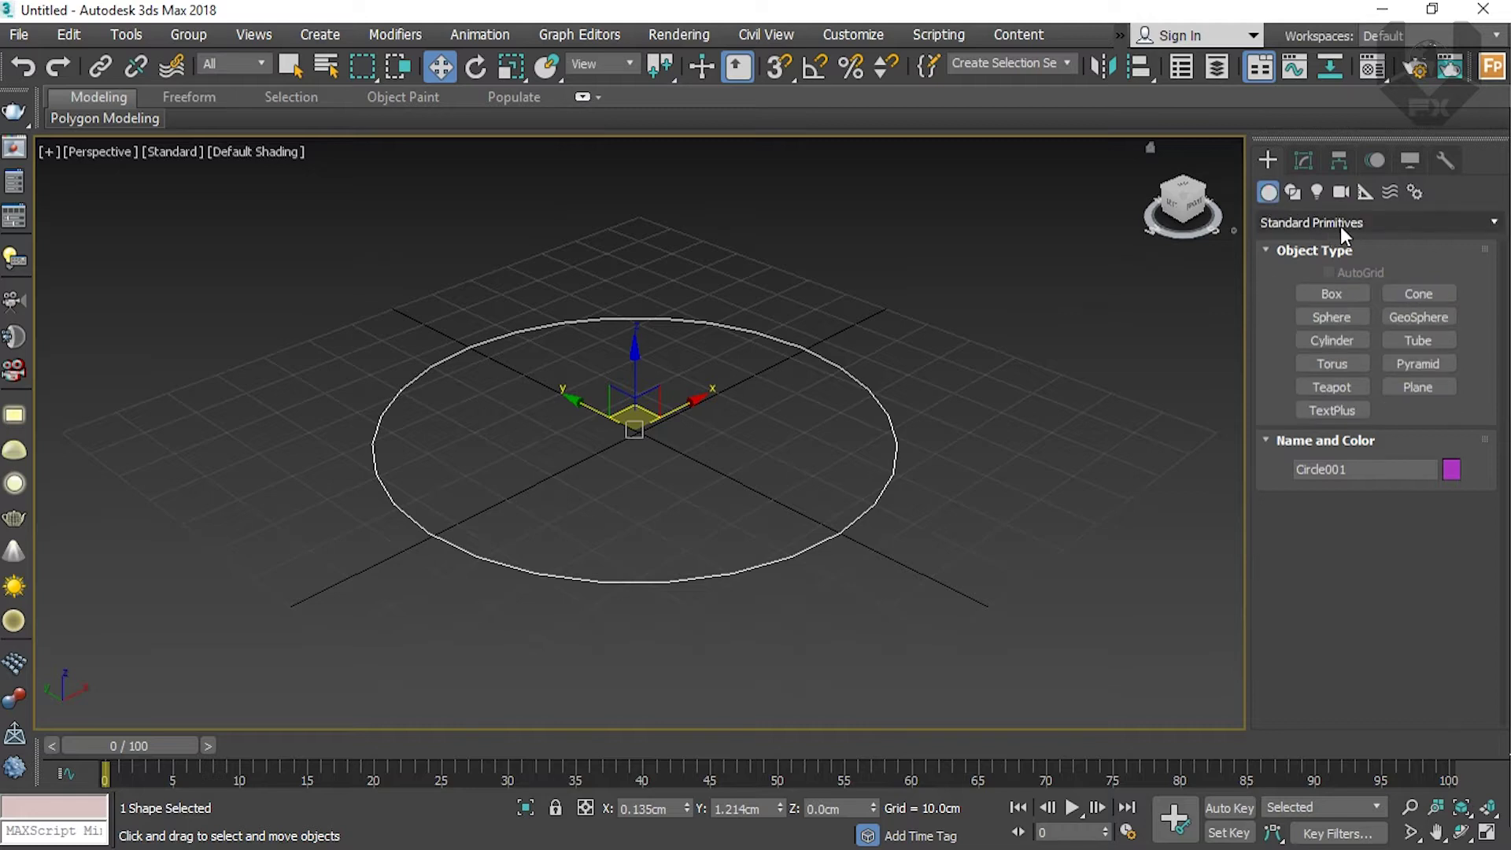
{"action": "left_click", "coordinate": [1340, 225]}
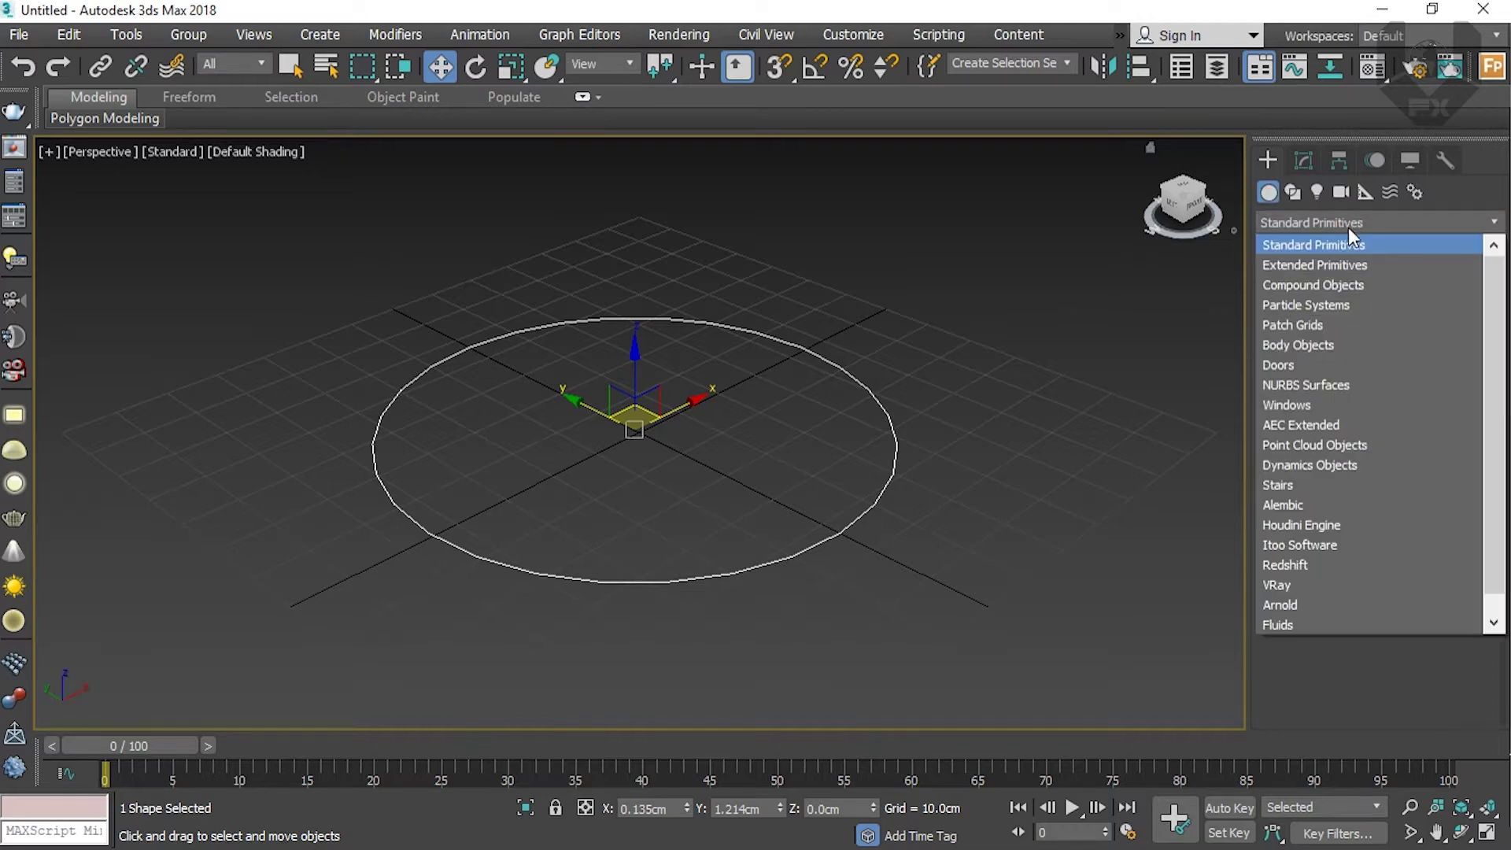
{"action": "left_click", "coordinate": [1321, 546]}
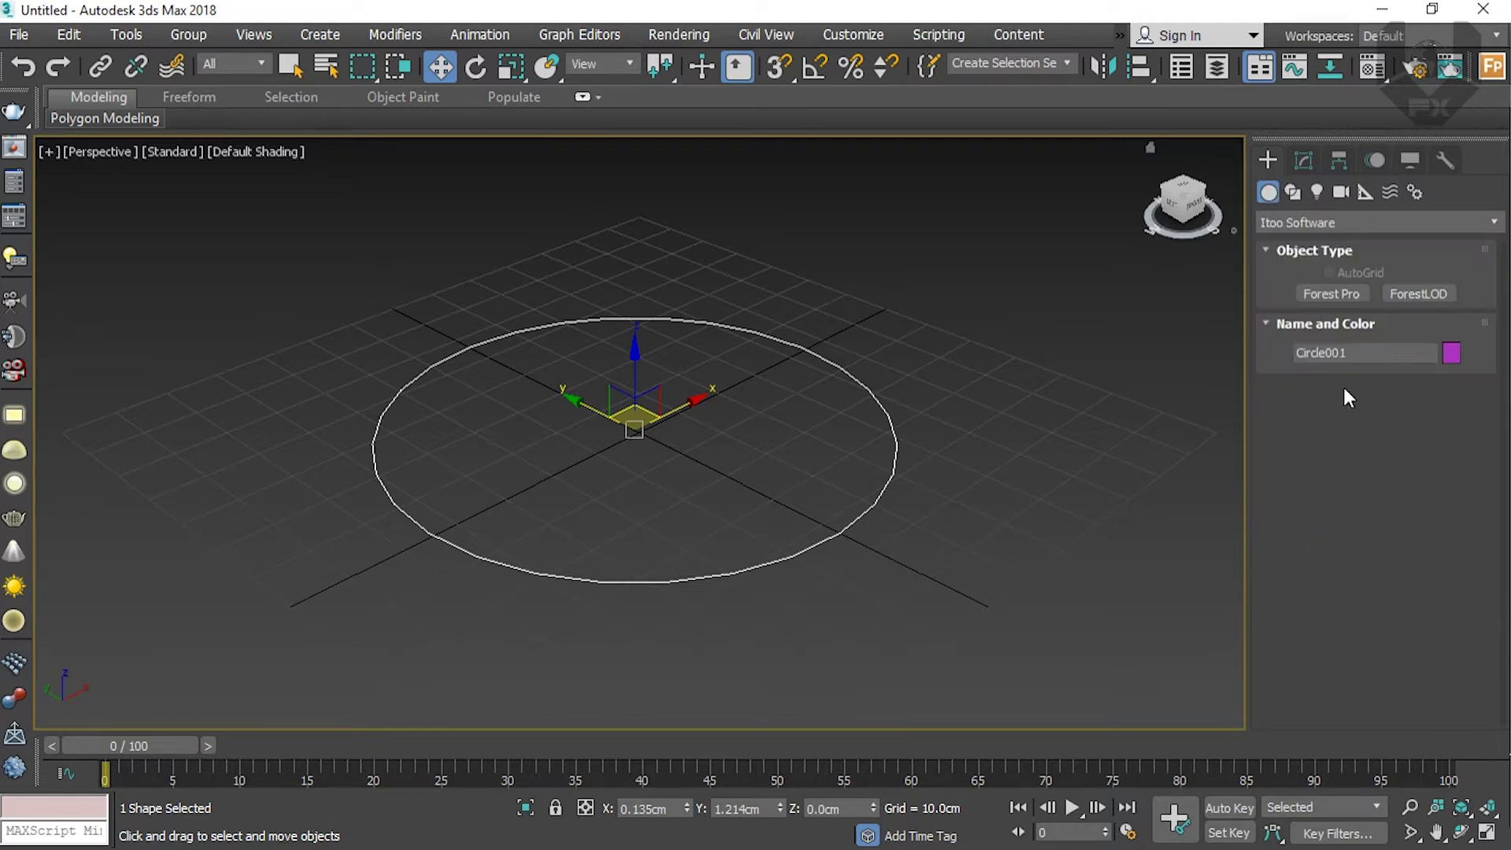
{"action": "left_click", "coordinate": [1327, 296]}
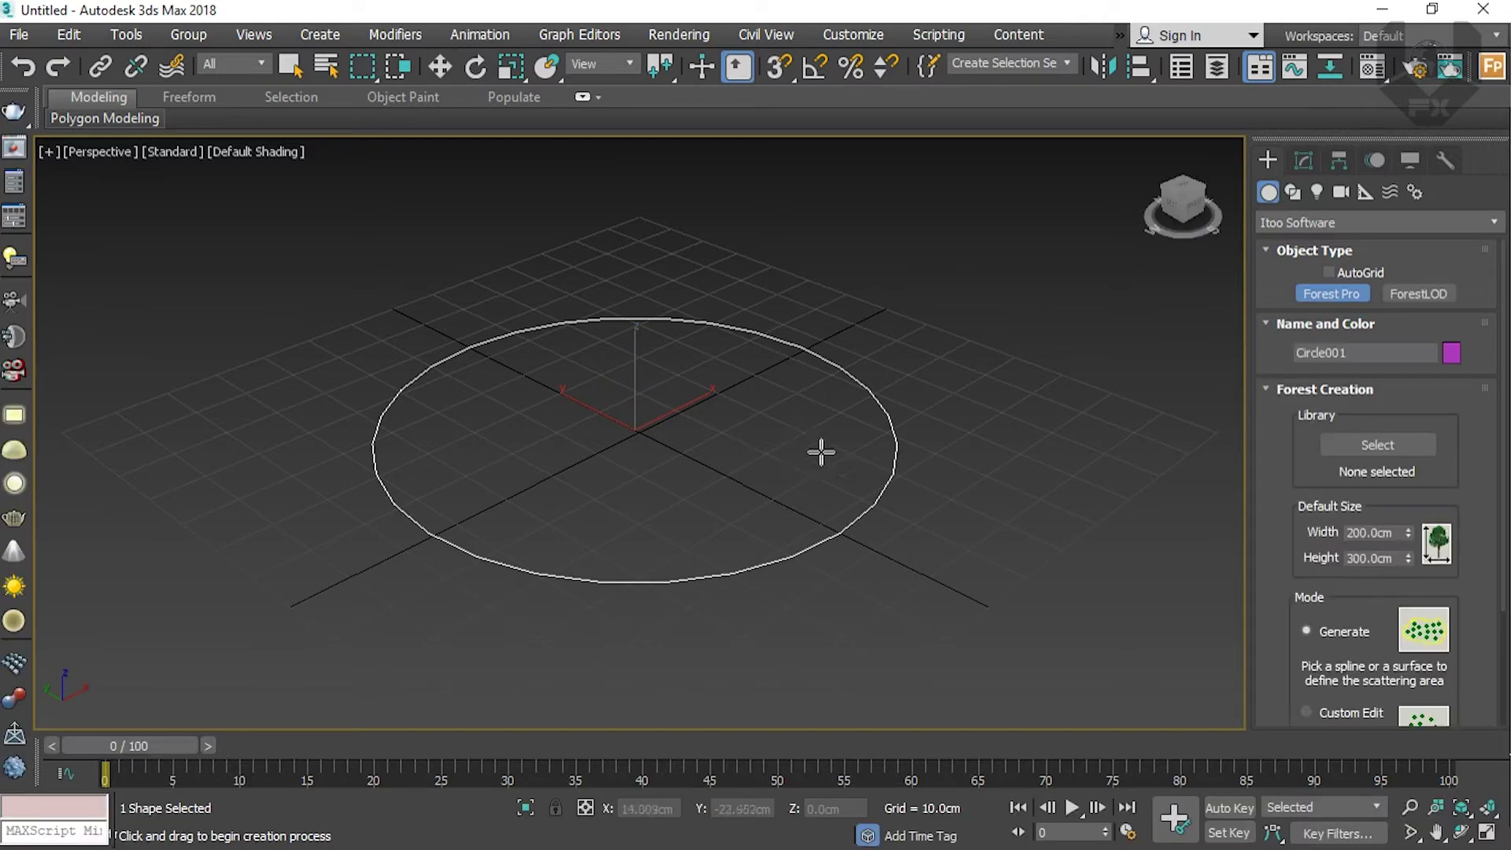
{"action": "left_click", "coordinate": [1390, 446]}
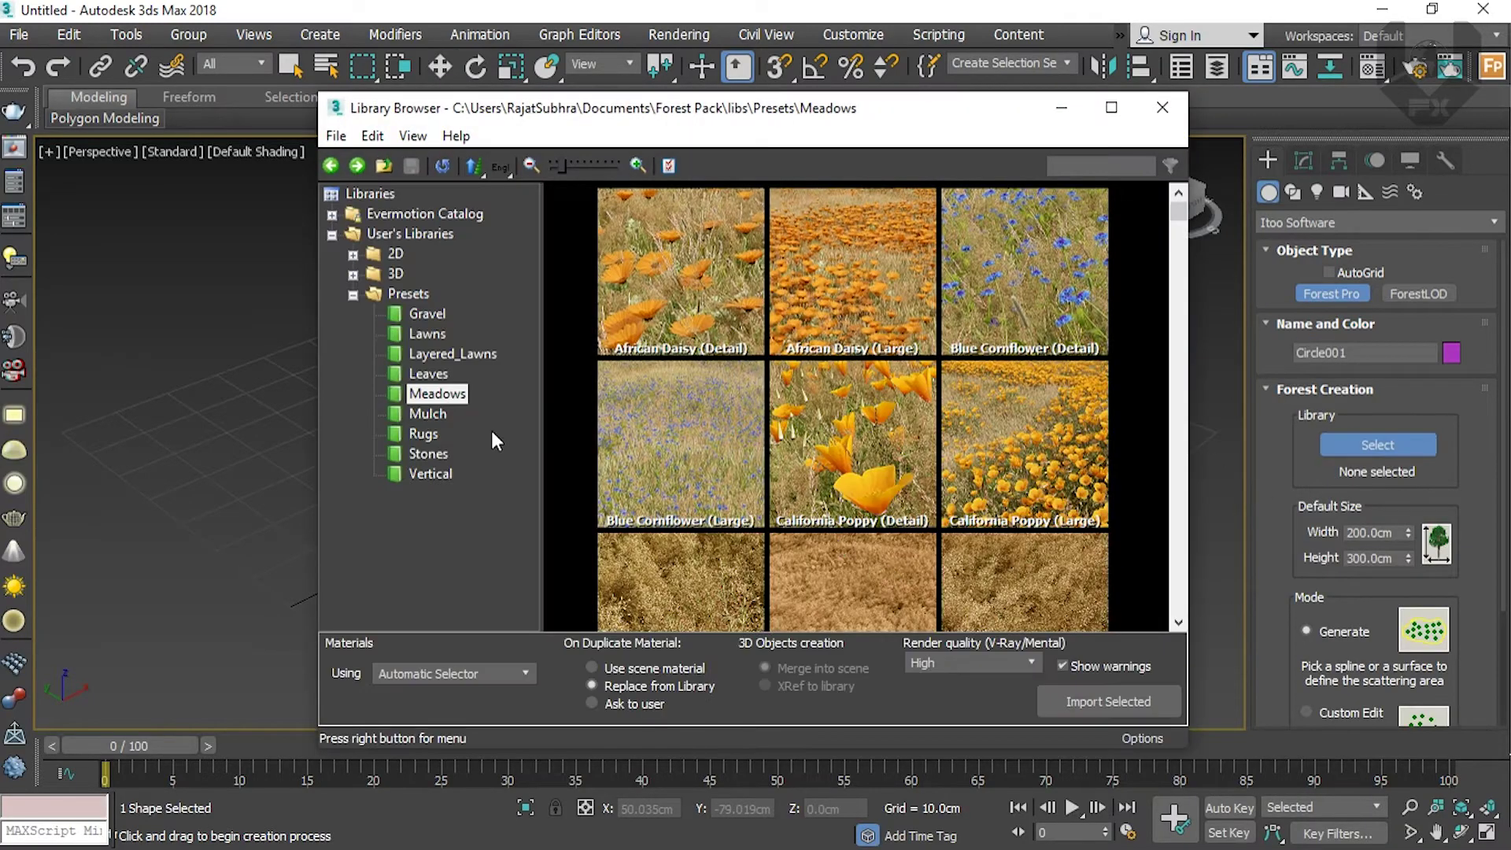
{"action": "left_click", "coordinate": [439, 434]}
{"action": "left_click", "coordinate": [431, 454]}
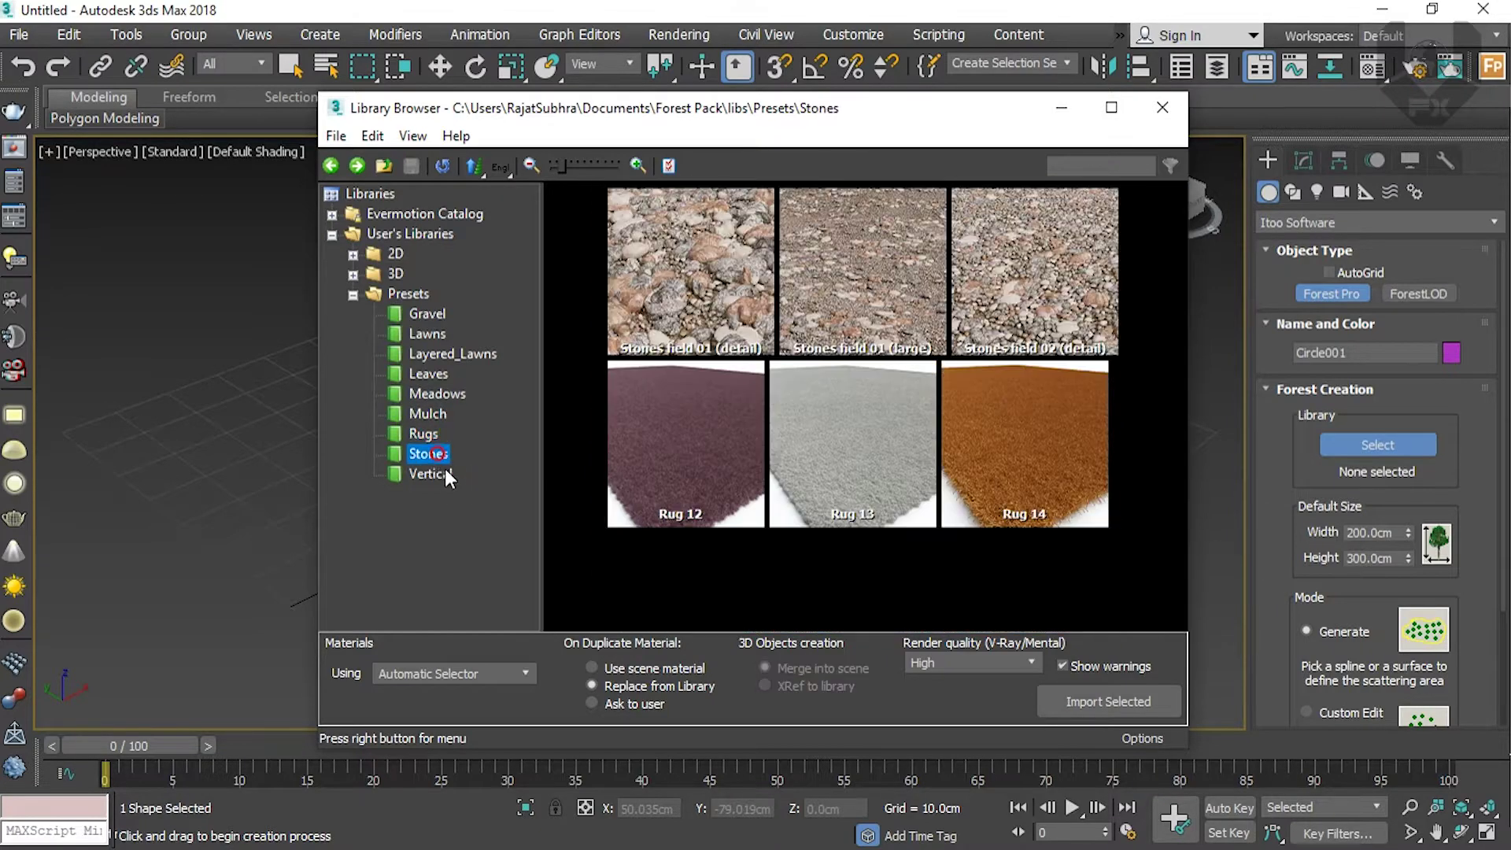
{"action": "left_click", "coordinate": [450, 354]}
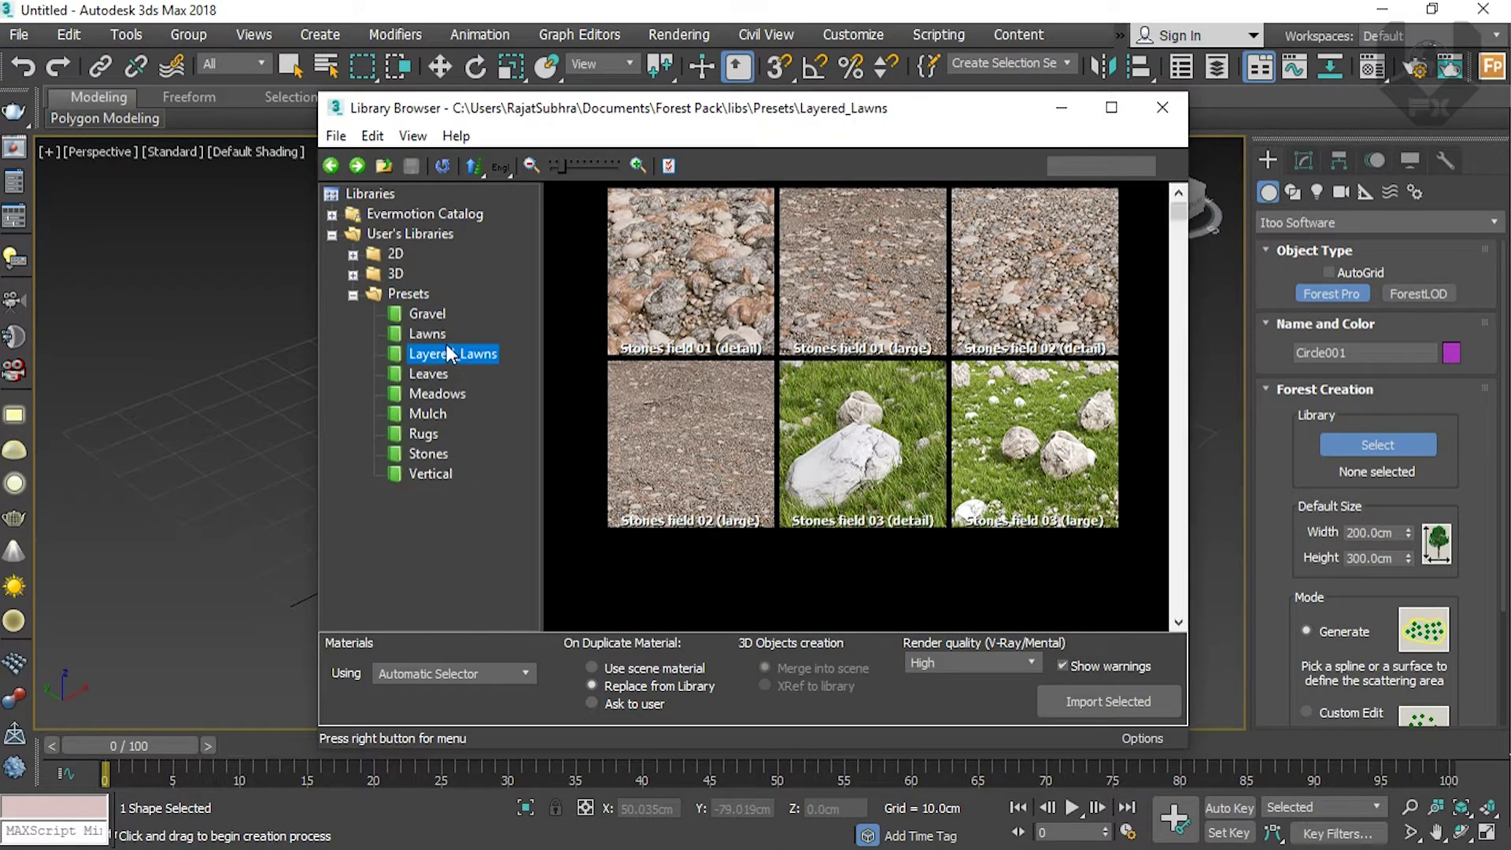
{"action": "left_click", "coordinate": [439, 336]}
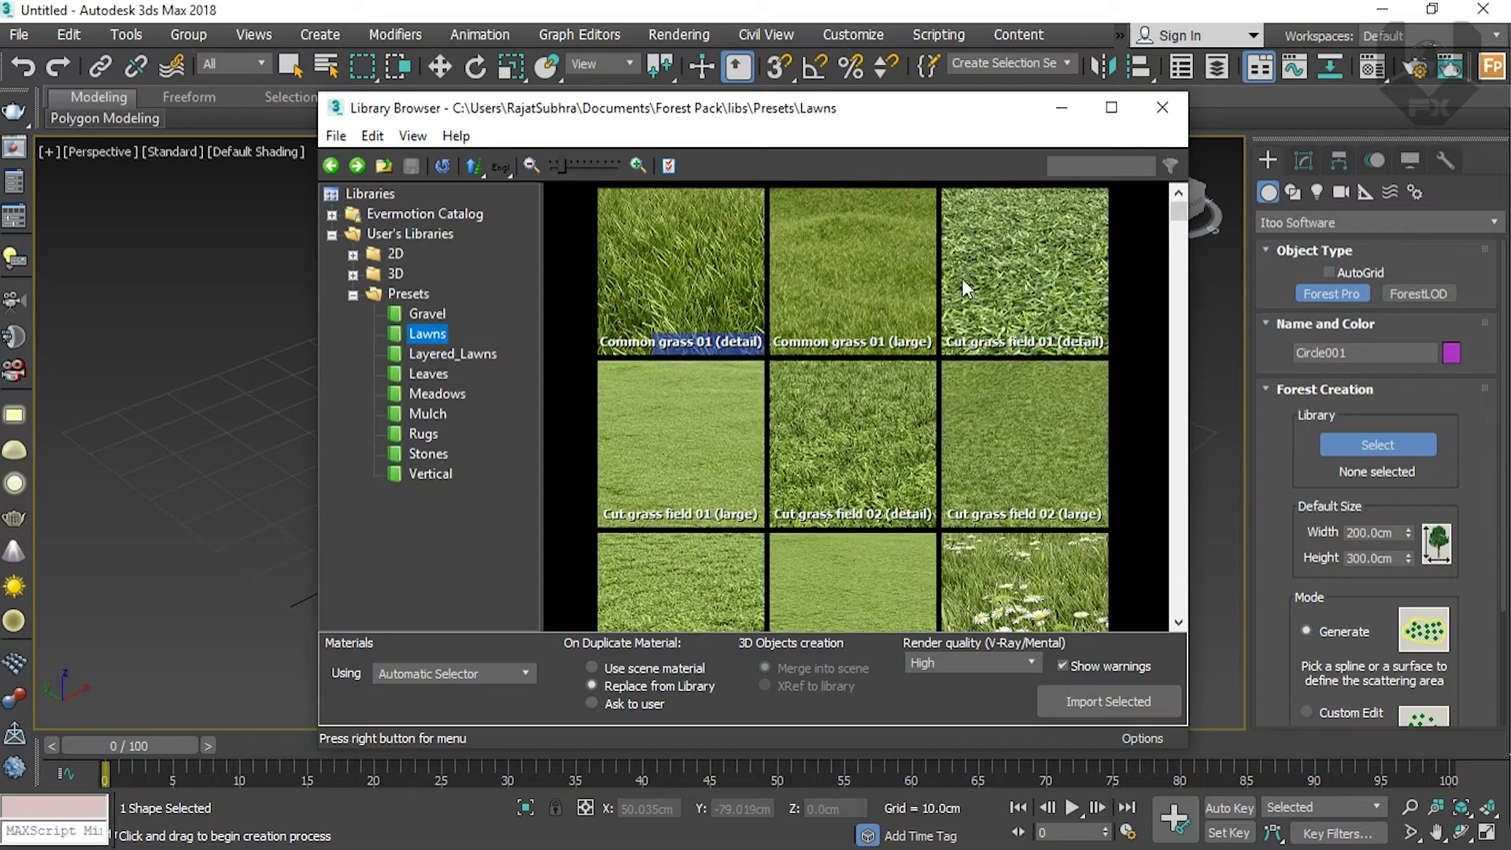
{"action": "left_click", "coordinate": [666, 312]}
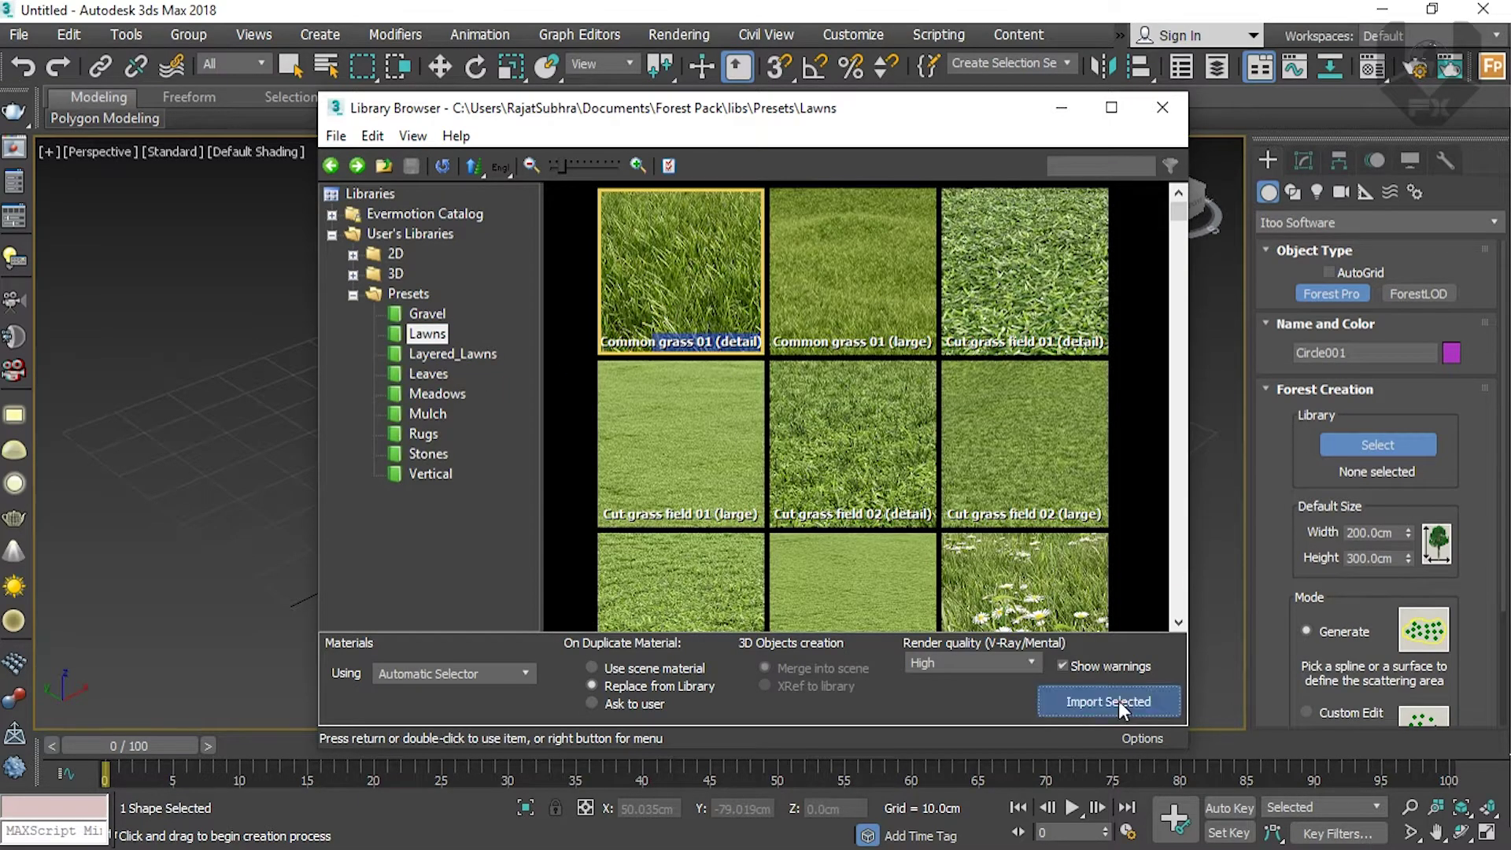
{"action": "left_click", "coordinate": [1116, 701]}
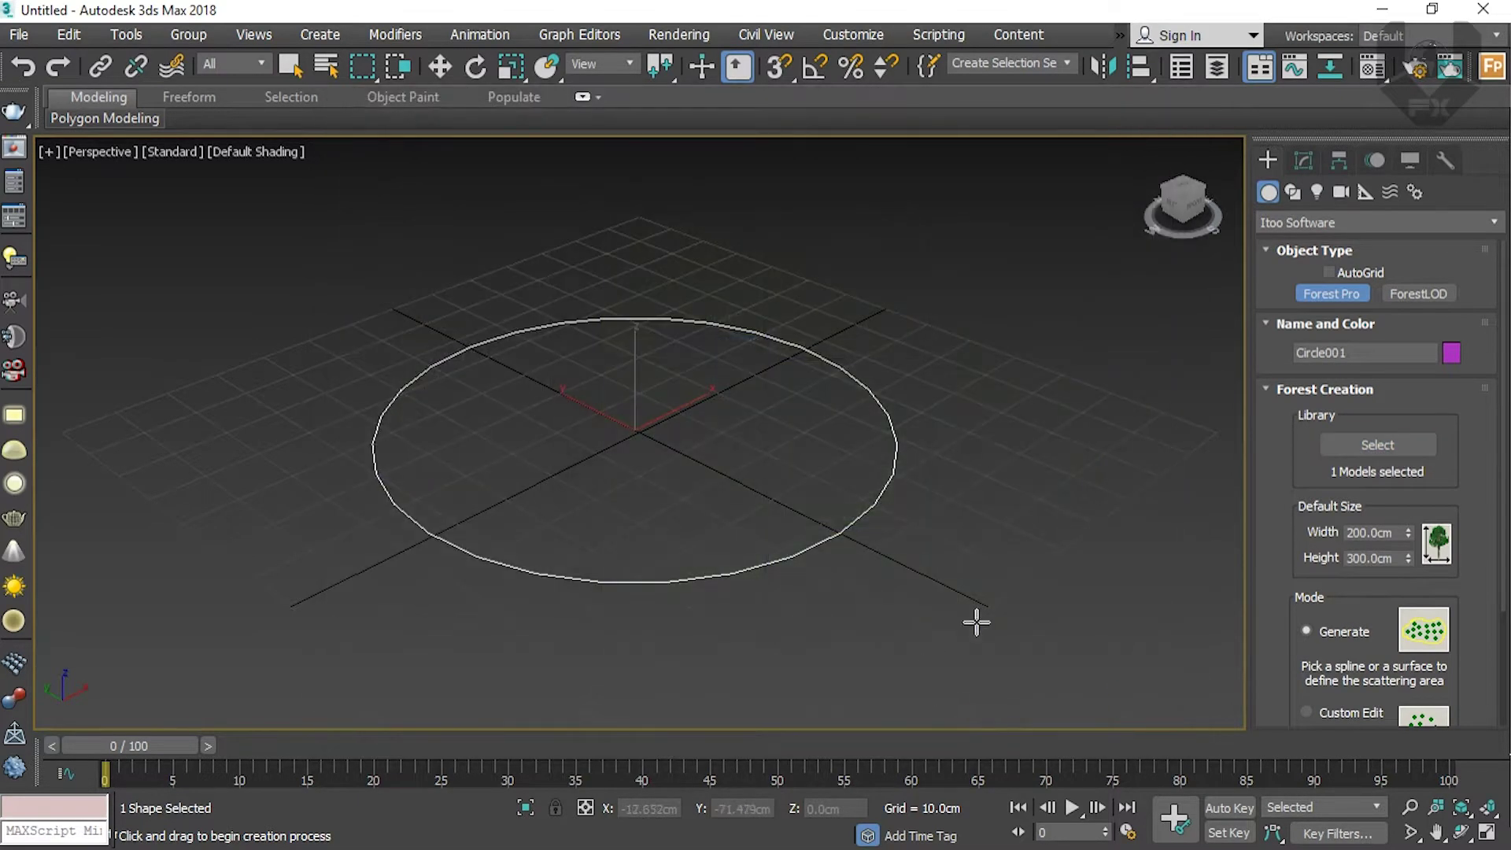
Step: Generate the grass scatter by picking the circle as the scattering area, and inspect it from several angles
{"action": "left_click", "coordinate": [845, 536]}
{"action": "mouse_move", "coordinate": [1183, 204]}
{"action": "left_mouse_down"}
{"action": "mouse_move", "coordinate": [1173, 264]}
{"action": "mouse_move", "coordinate": [1181, 197]}
{"action": "left_mouse_up"}
{"action": "middle_click_drag", "start_coordinate": [641, 385], "coordinate": [701, 390], "text": "alt"}
{"action": "mouse_move", "coordinate": [858, 315]}
{"action": "left_mouse_down"}
{"action": "mouse_move", "coordinate": [810, 354]}
{"action": "mouse_move", "coordinate": [808, 342]}
{"action": "left_mouse_up"}
{"action": "left_click", "coordinate": [440, 66]}
{"action": "mouse_move", "coordinate": [1194, 201]}
{"action": "left_mouse_down"}
{"action": "mouse_move", "coordinate": [1196, 230]}
{"action": "mouse_move", "coordinate": [1197, 200]}
{"action": "left_mouse_up"}
Step: Select the grass scatter together with its circle and delete both
{"action": "left_click", "coordinate": [1082, 228]}
{"action": "left_click_drag", "start_coordinate": [1032, 186], "coordinate": [598, 504]}
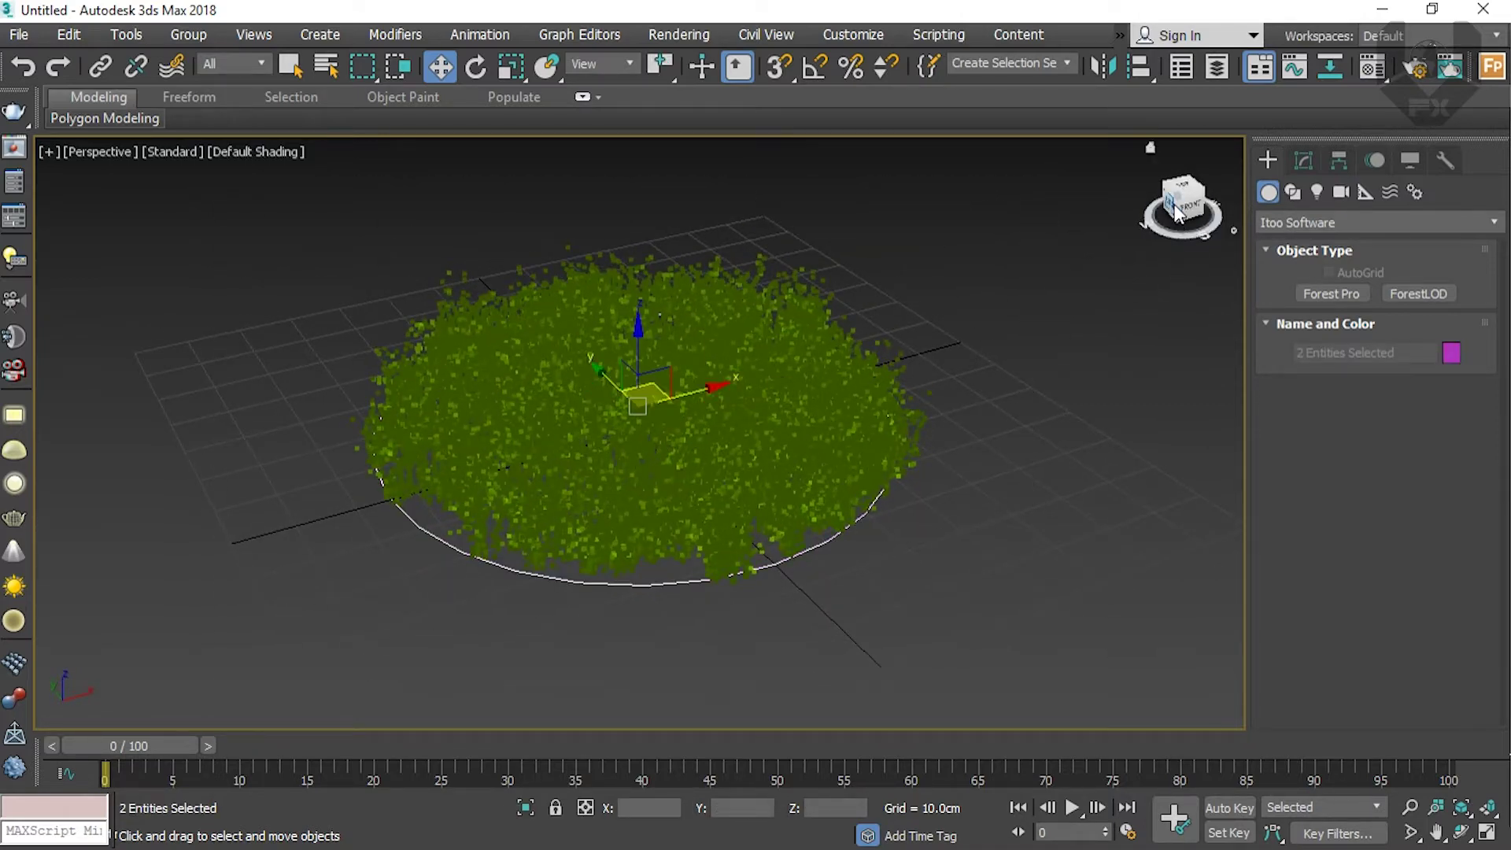
{"action": "left_click_drag", "start_coordinate": [1178, 212], "coordinate": [1209, 230]}
{"action": "key", "text": "Delete"}
{"action": "scroll", "coordinate": [685, 470], "scroll_direction": "down", "scroll_amount": 5}
{"action": "mouse_move", "coordinate": [1167, 220]}
{"action": "left_mouse_down"}
{"action": "mouse_move", "coordinate": [1149, 236]}
{"action": "mouse_move", "coordinate": [1176, 223]}
{"action": "mouse_move", "coordinate": [1174, 239]}
{"action": "left_mouse_up"}
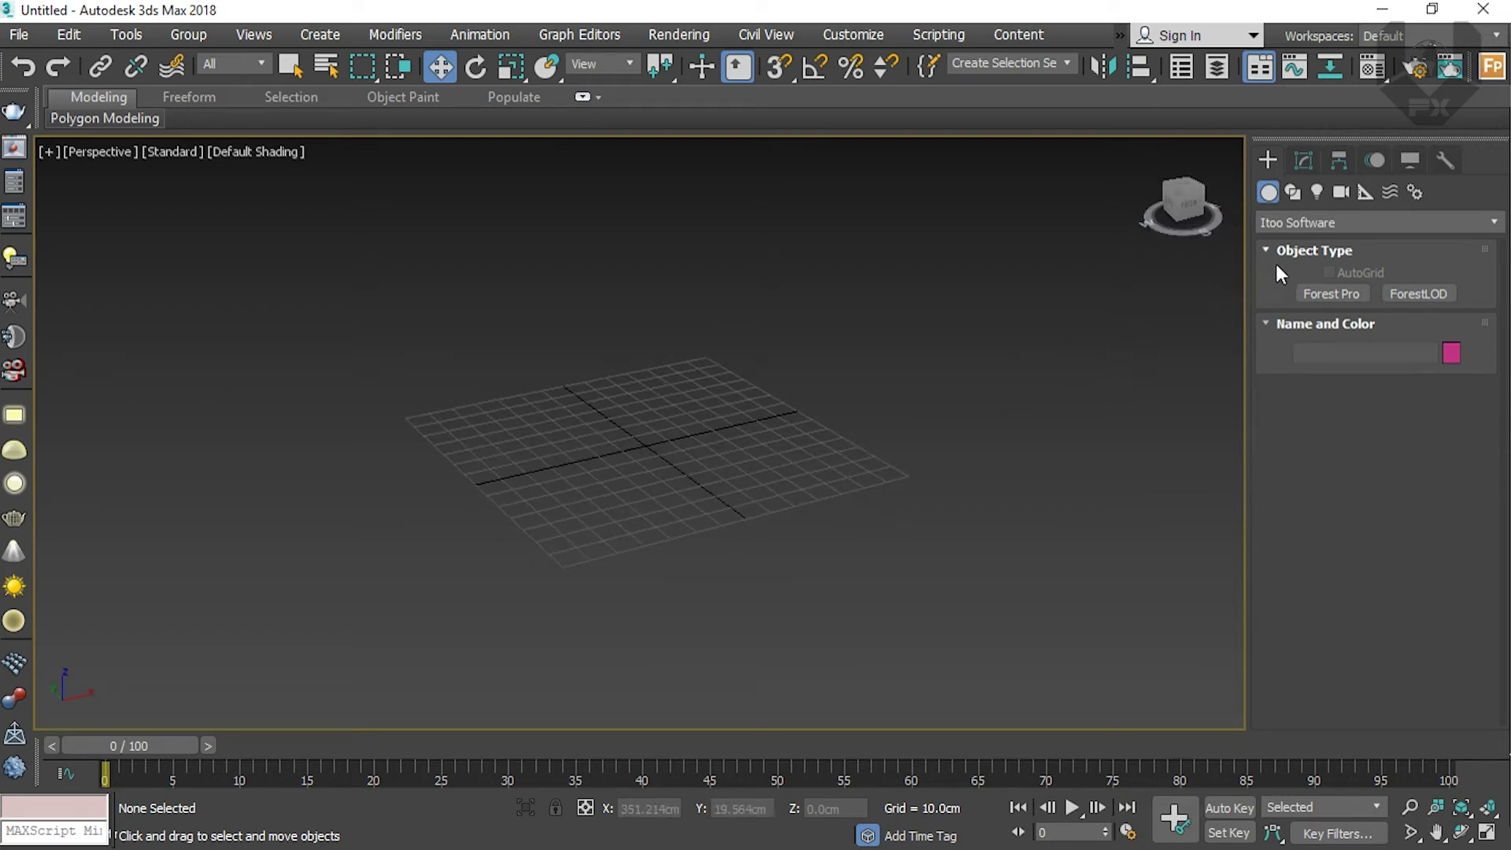
Step: Create a standard-primitive plane over the grid, about 151.8 cm long and 195.3 cm wide
{"action": "left_click", "coordinate": [1329, 220]}
{"action": "left_click", "coordinate": [1310, 241]}
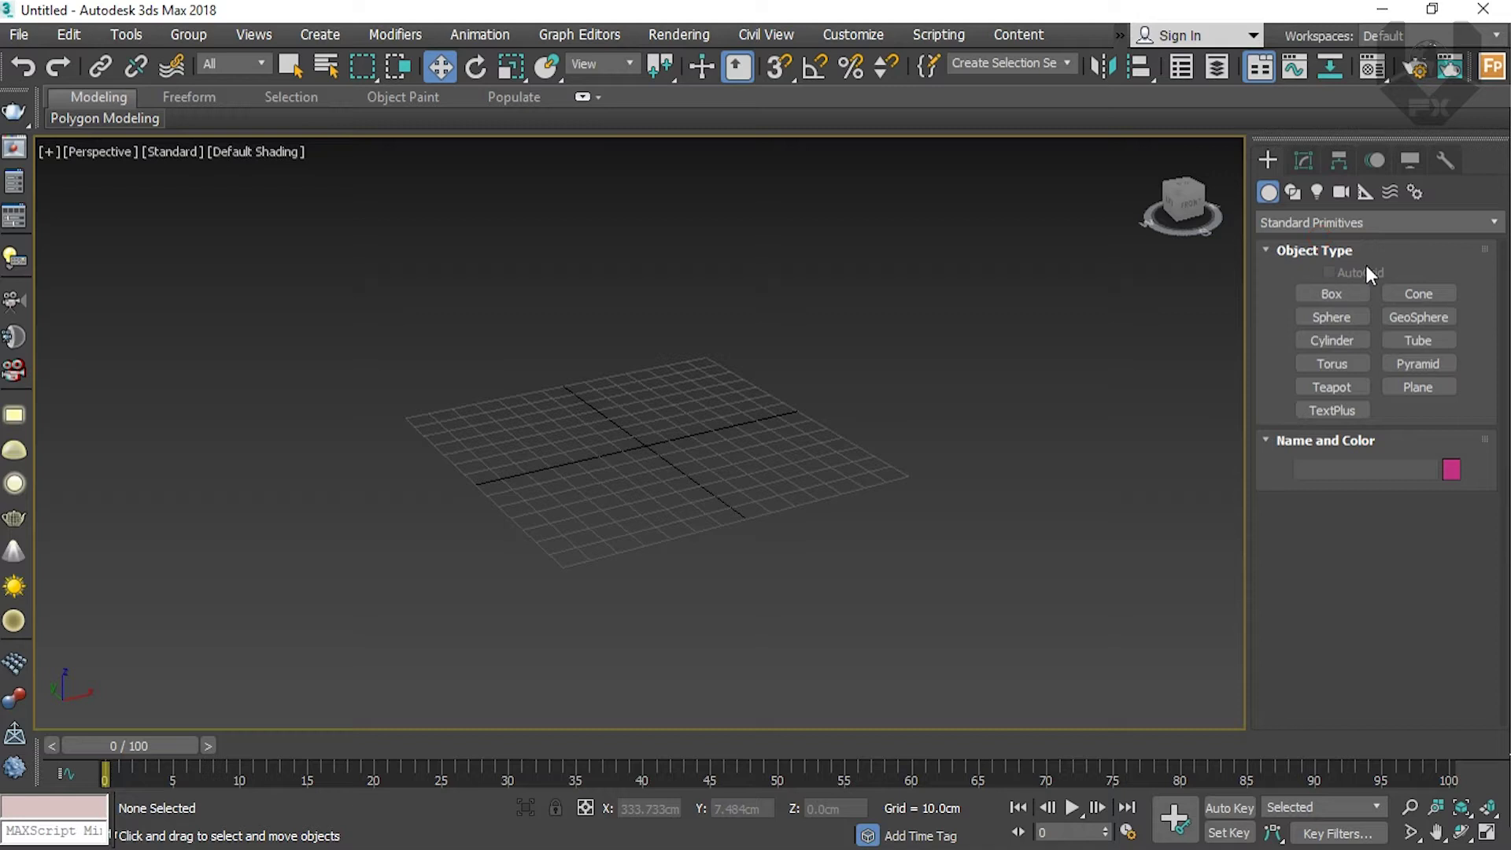
{"action": "left_click", "coordinate": [1418, 387]}
{"action": "left_click_drag", "start_coordinate": [391, 409], "coordinate": [1025, 448]}
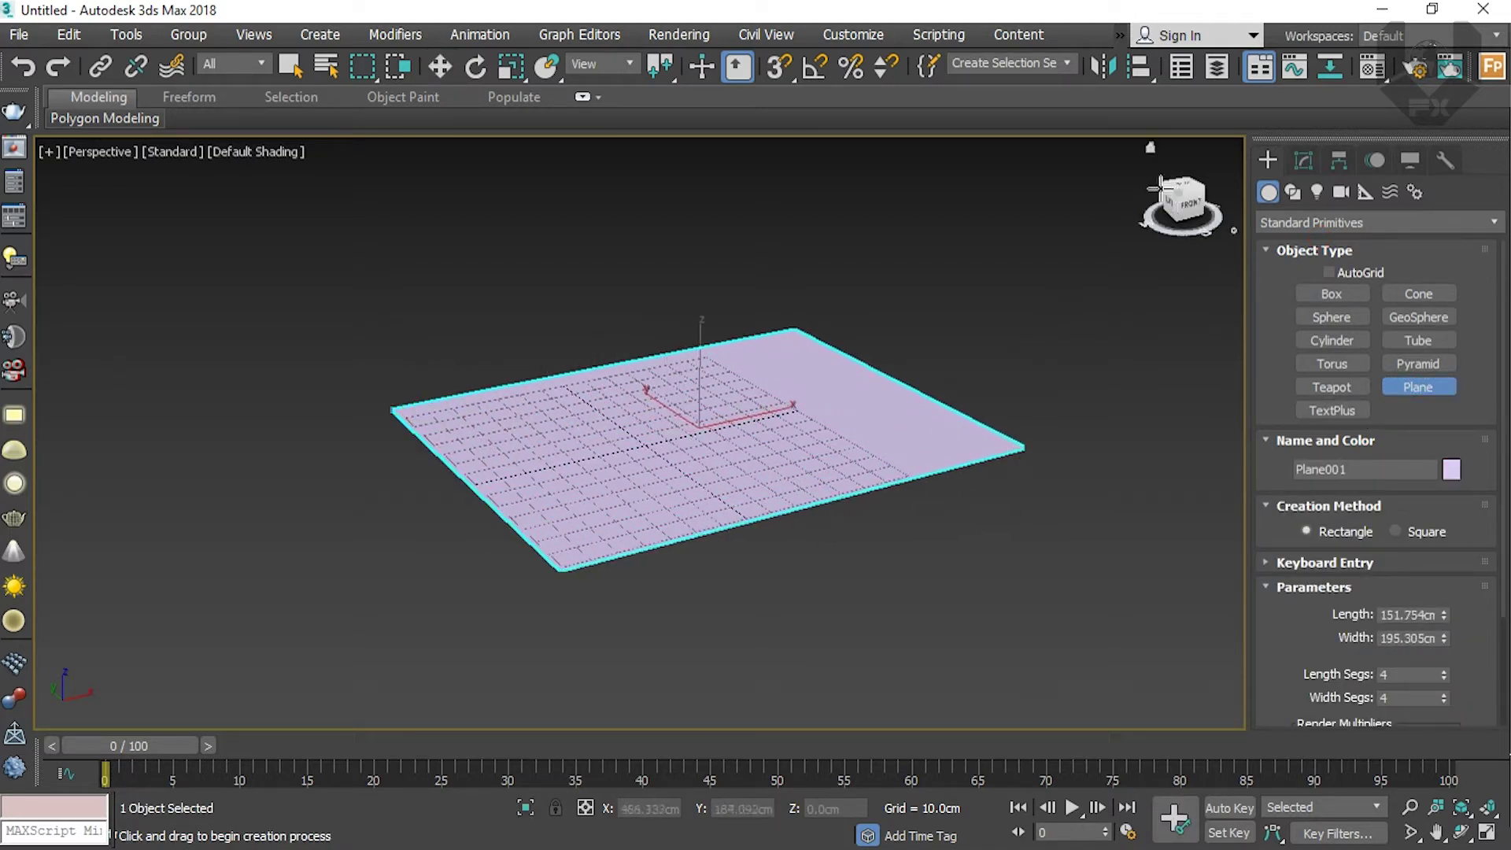
{"action": "left_click_drag", "start_coordinate": [1177, 198], "coordinate": [1188, 202]}
{"action": "left_click", "coordinate": [440, 68]}
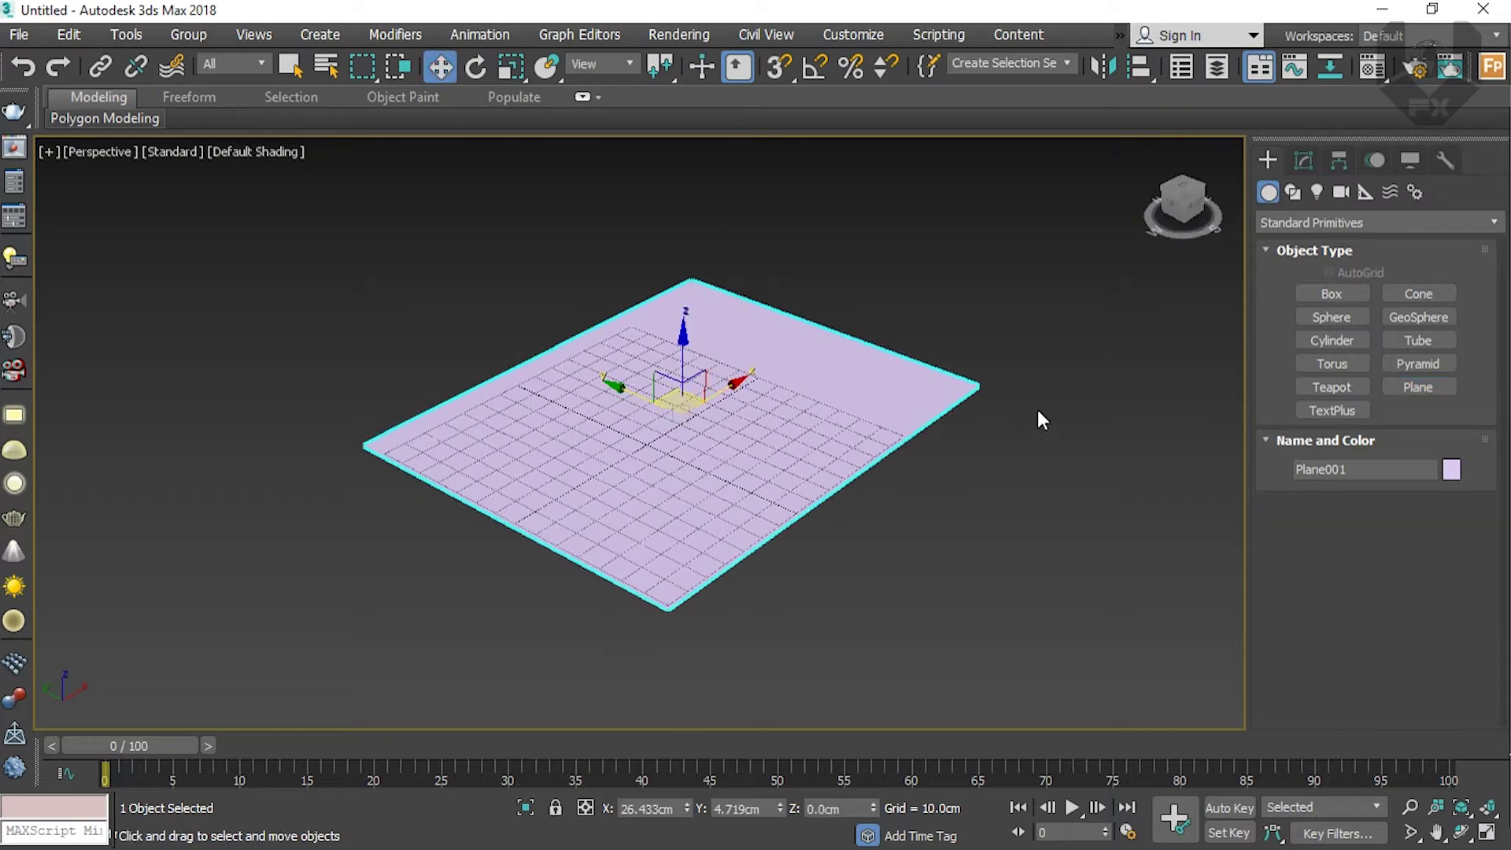
Step: Open the plane's parameters for modification and examine its length segments setting
{"action": "left_click", "coordinate": [1302, 161]}
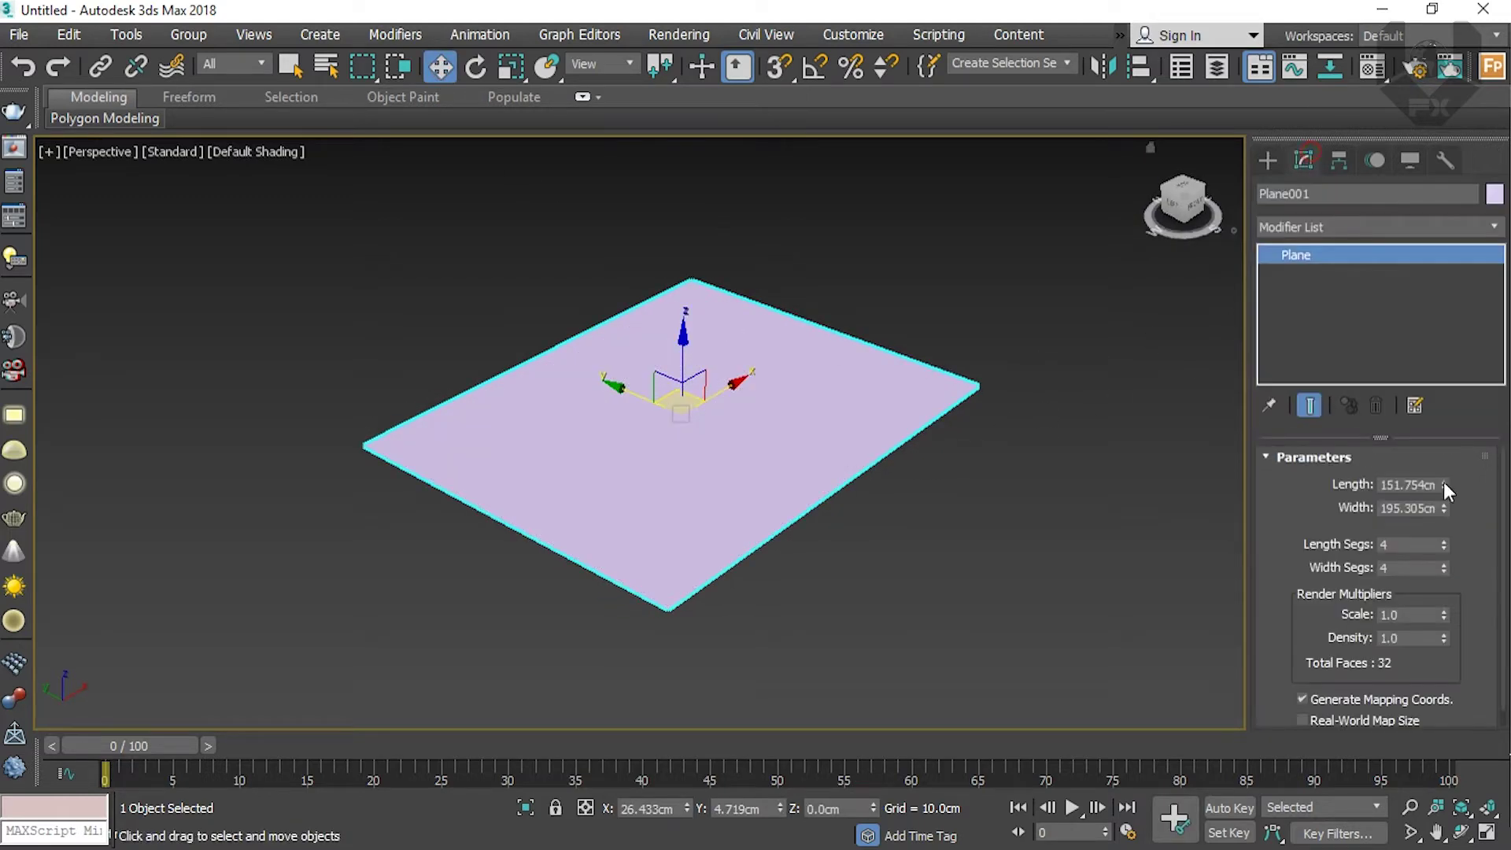
{"action": "double_click", "coordinate": [1398, 545]}
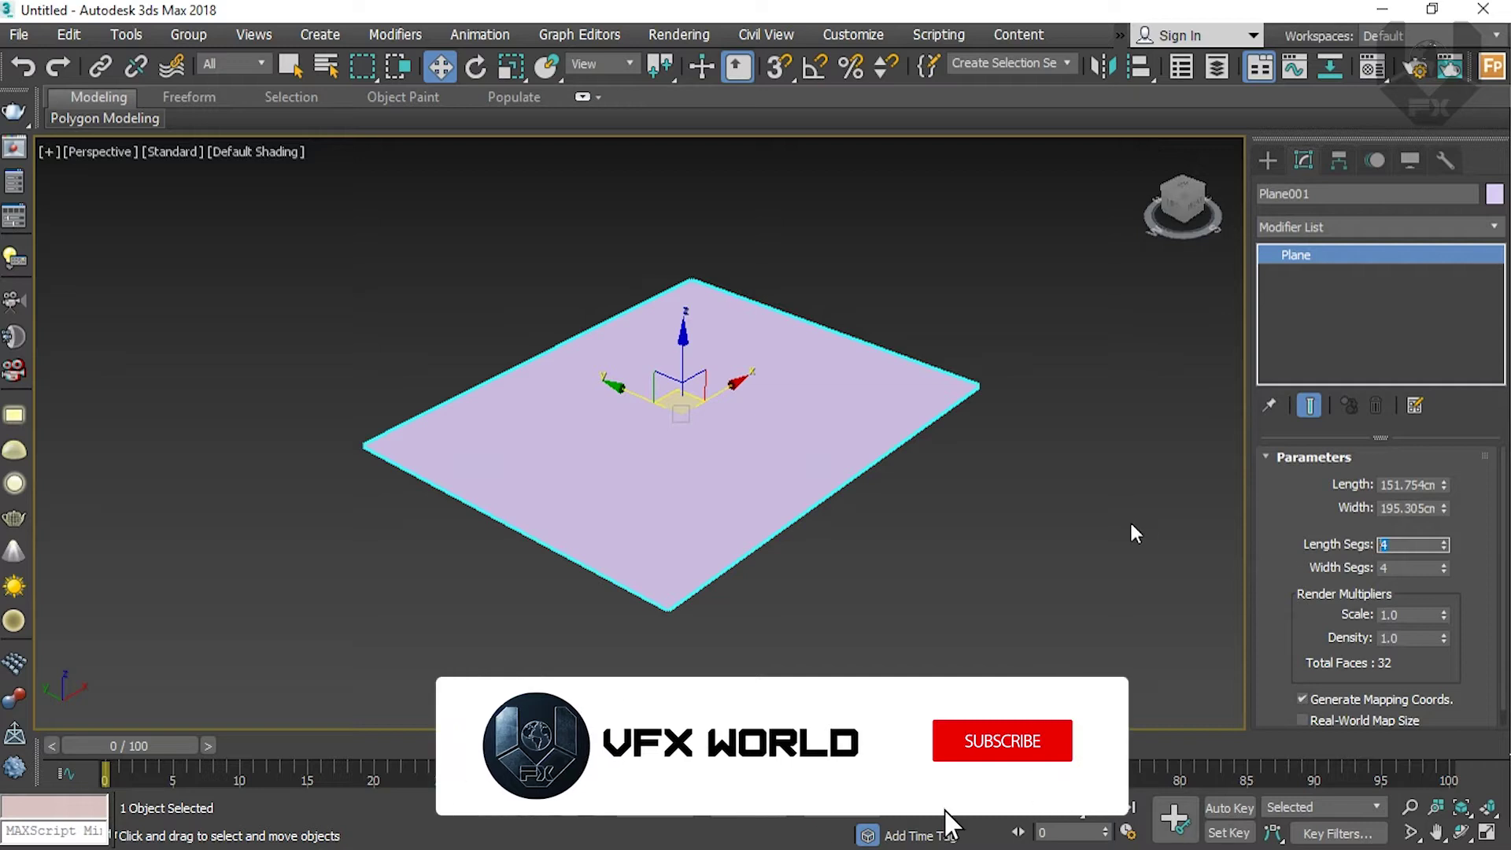
{"action": "left_click_drag", "start_coordinate": [982, 276], "coordinate": [686, 456]}
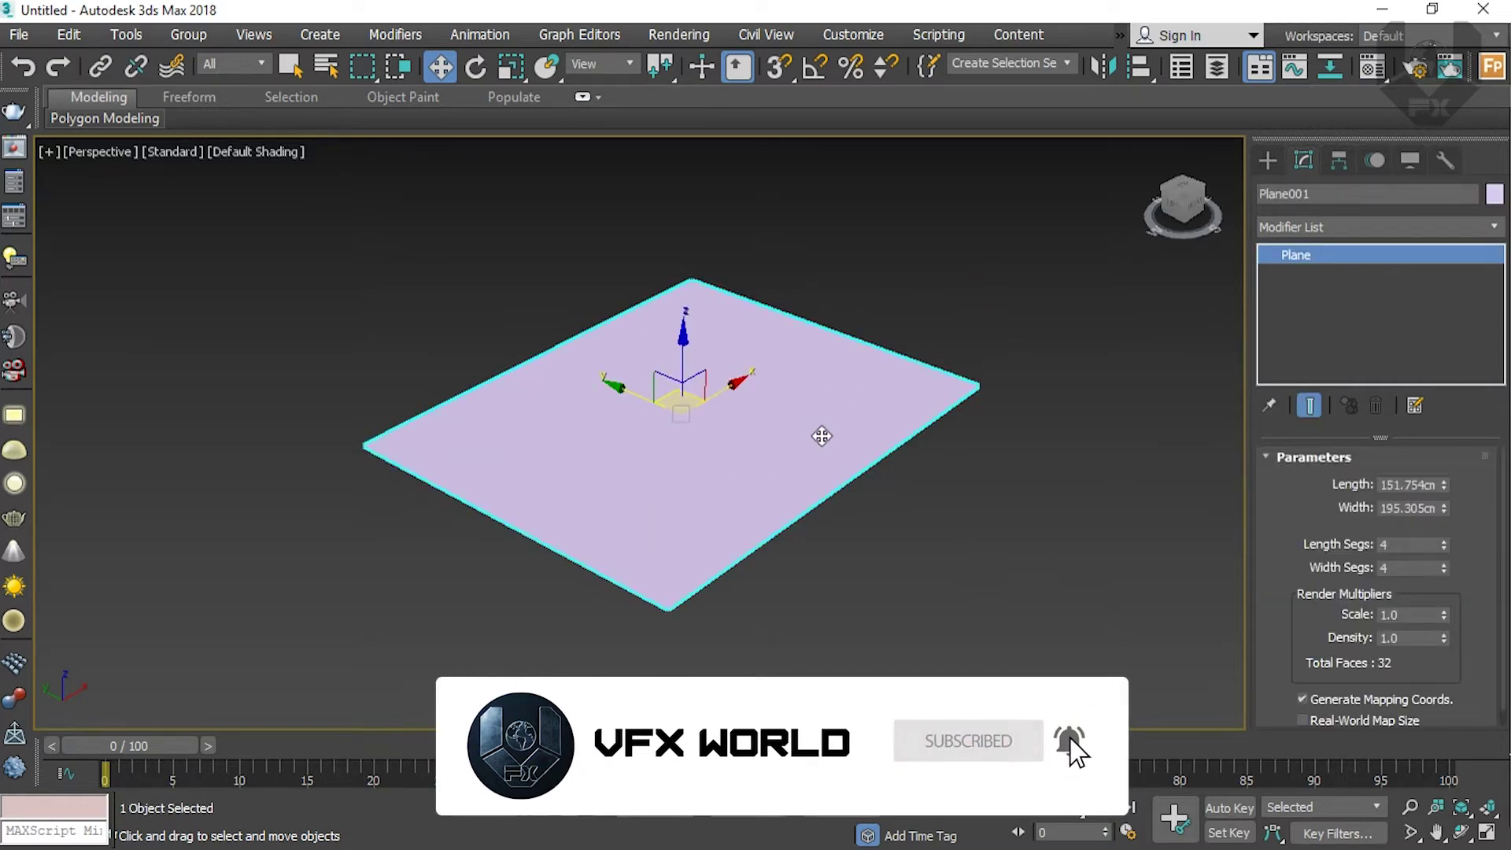
Step: Display edged faces in the viewport and change the plane's object color to a custom dark grey
{"action": "key", "text": "F4"}
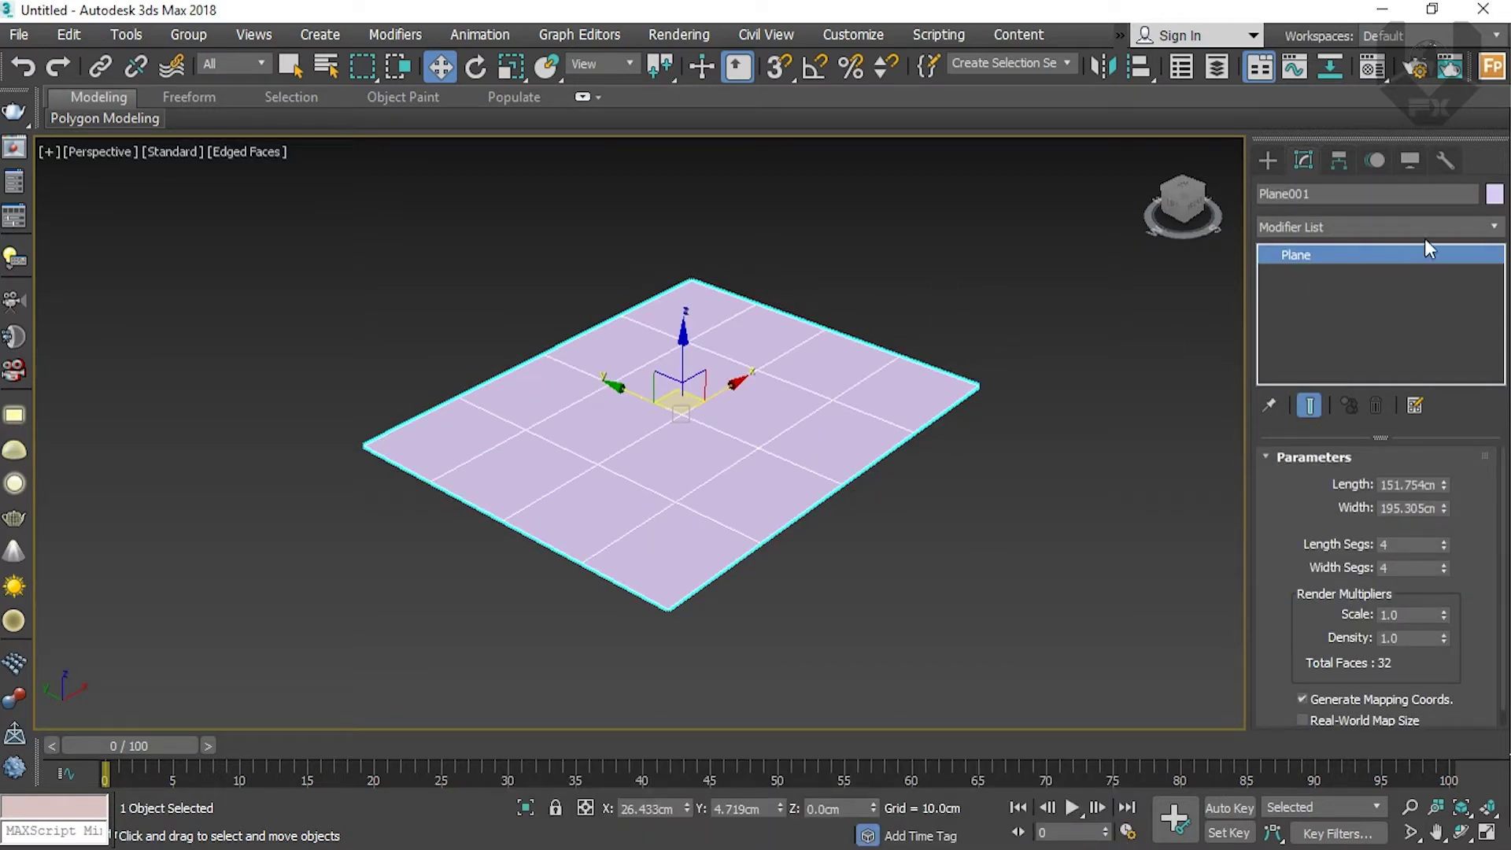
{"action": "left_click", "coordinate": [1493, 195]}
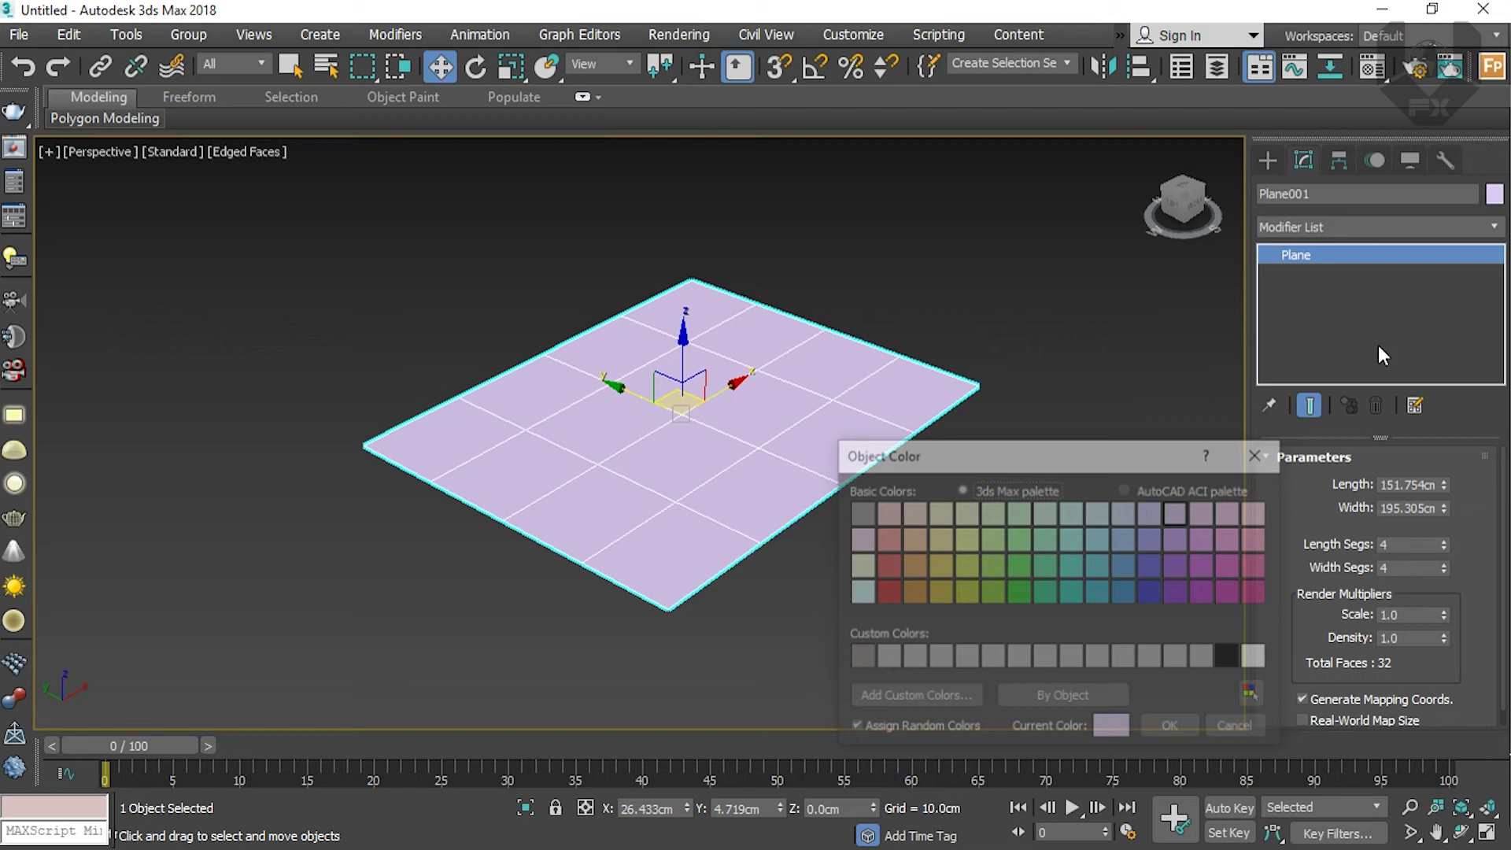
{"action": "left_click", "coordinate": [862, 658]}
{"action": "left_click", "coordinate": [1171, 731]}
{"action": "left_click_drag", "start_coordinate": [910, 277], "coordinate": [630, 501]}
{"action": "left_click_drag", "start_coordinate": [1198, 204], "coordinate": [1178, 196]}
Step: Set the plane's length segments and width segments to 100 each
{"action": "double_click", "coordinate": [1389, 544]}
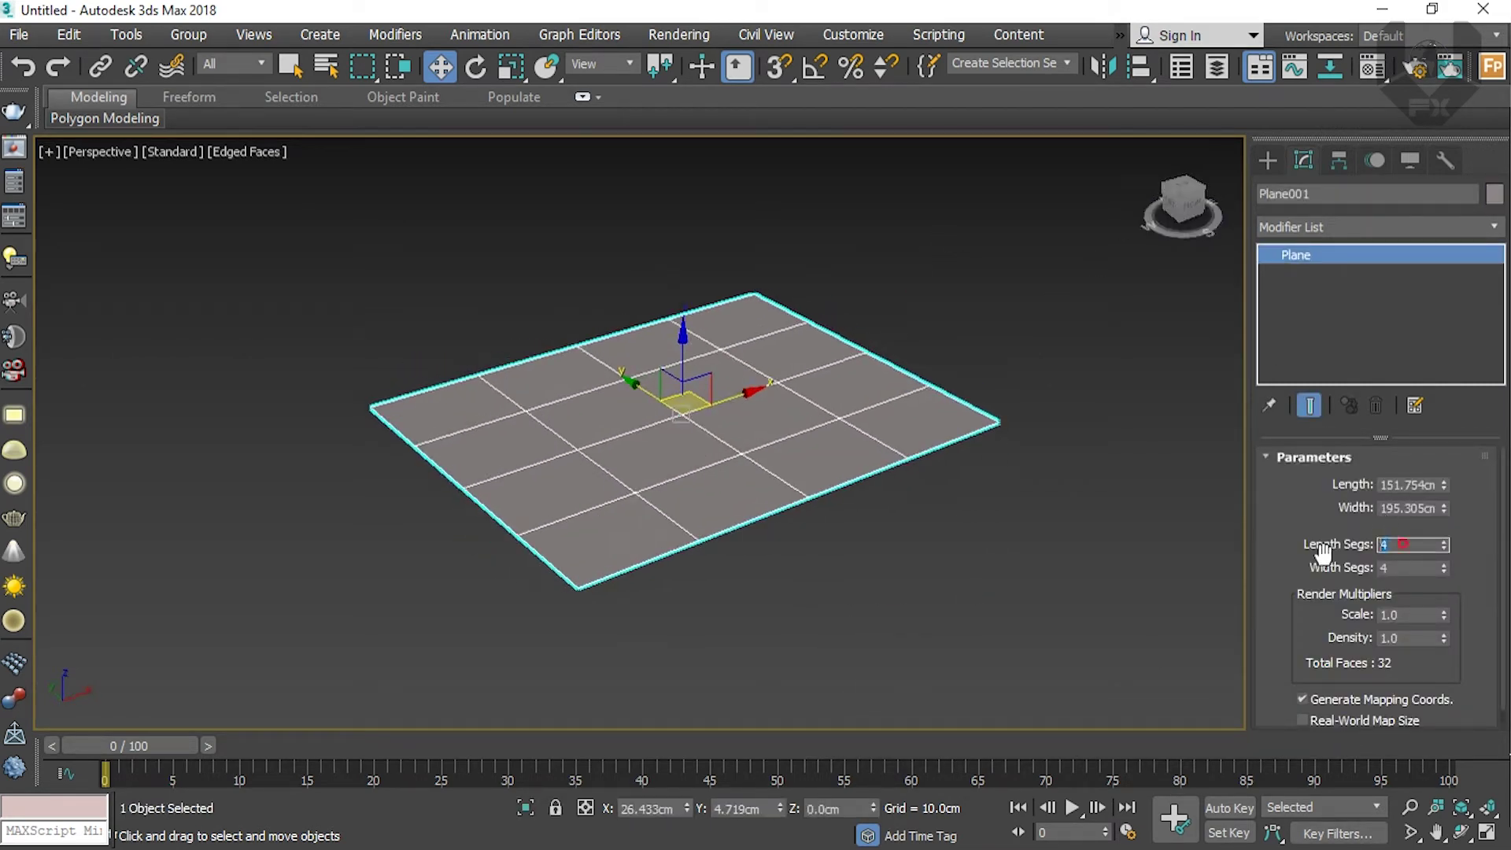
{"action": "type", "text": "100"}
{"action": "key", "text": "Tab"}
{"action": "type", "text": "1"}
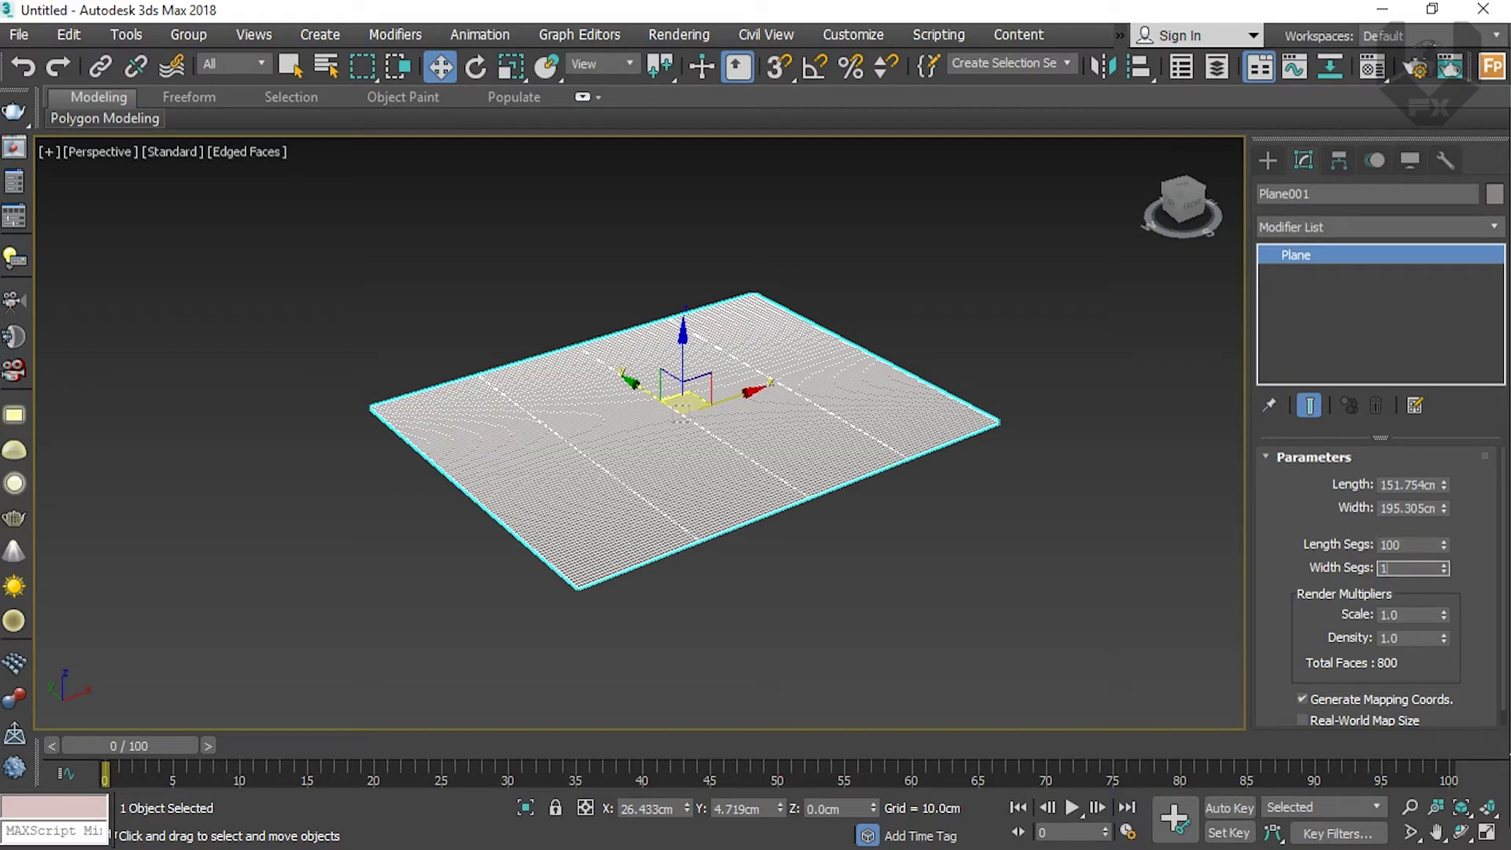
{"action": "type", "text": "00"}
{"action": "key", "text": "Return"}
{"action": "left_click", "coordinate": [872, 218]}
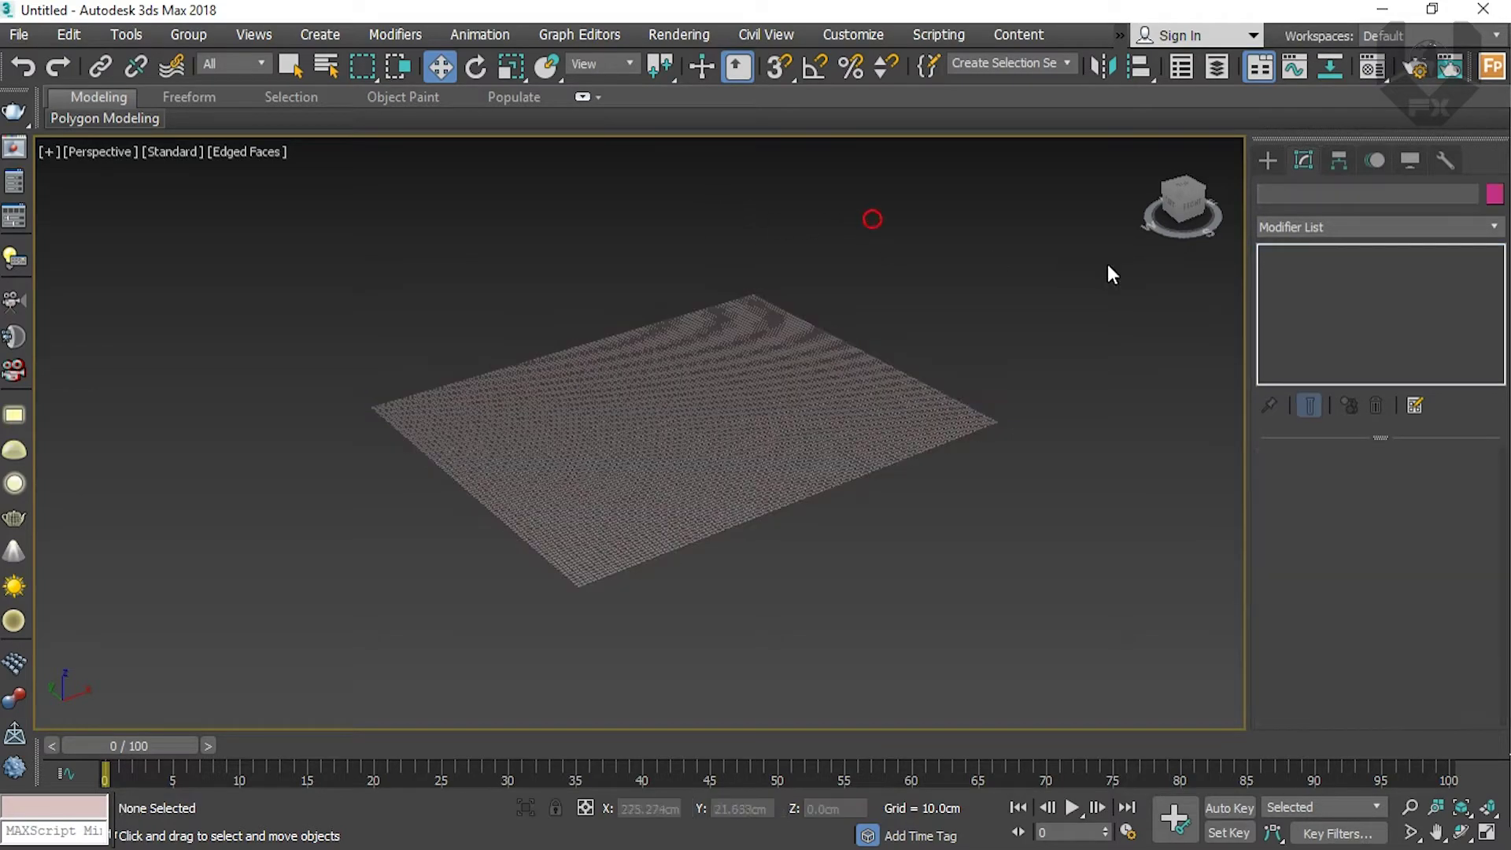
Step: Scale the plane up uniformly to about 693.5 percent and reduce its Y scale to about 637.7 percent
{"action": "left_click_drag", "start_coordinate": [1183, 201], "coordinate": [1263, 204]}
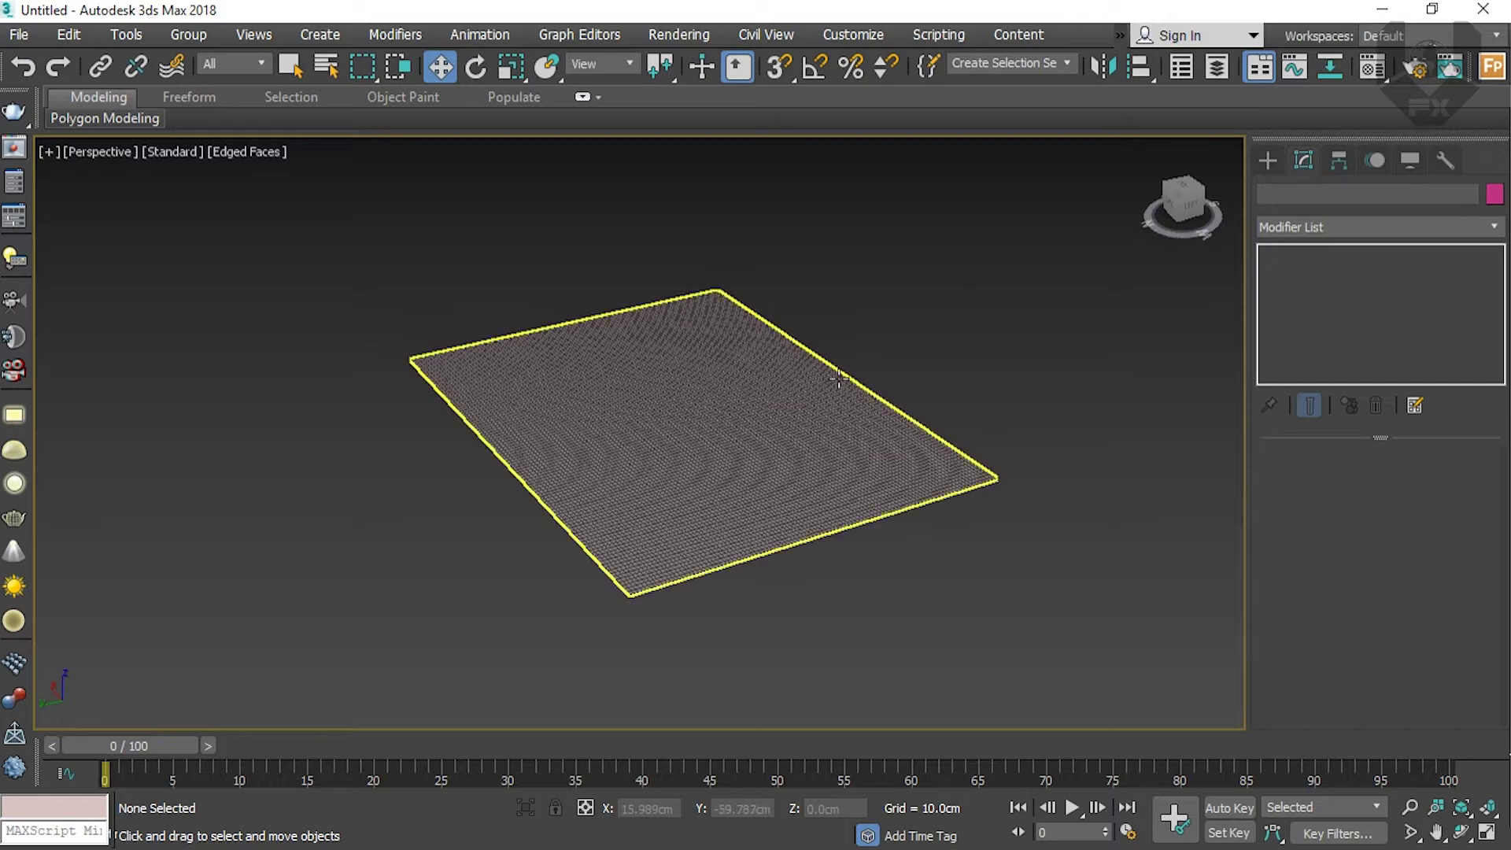
{"action": "left_click", "coordinate": [717, 464]}
{"action": "scroll", "coordinate": [931, 413], "scroll_direction": "down", "scroll_amount": 4}
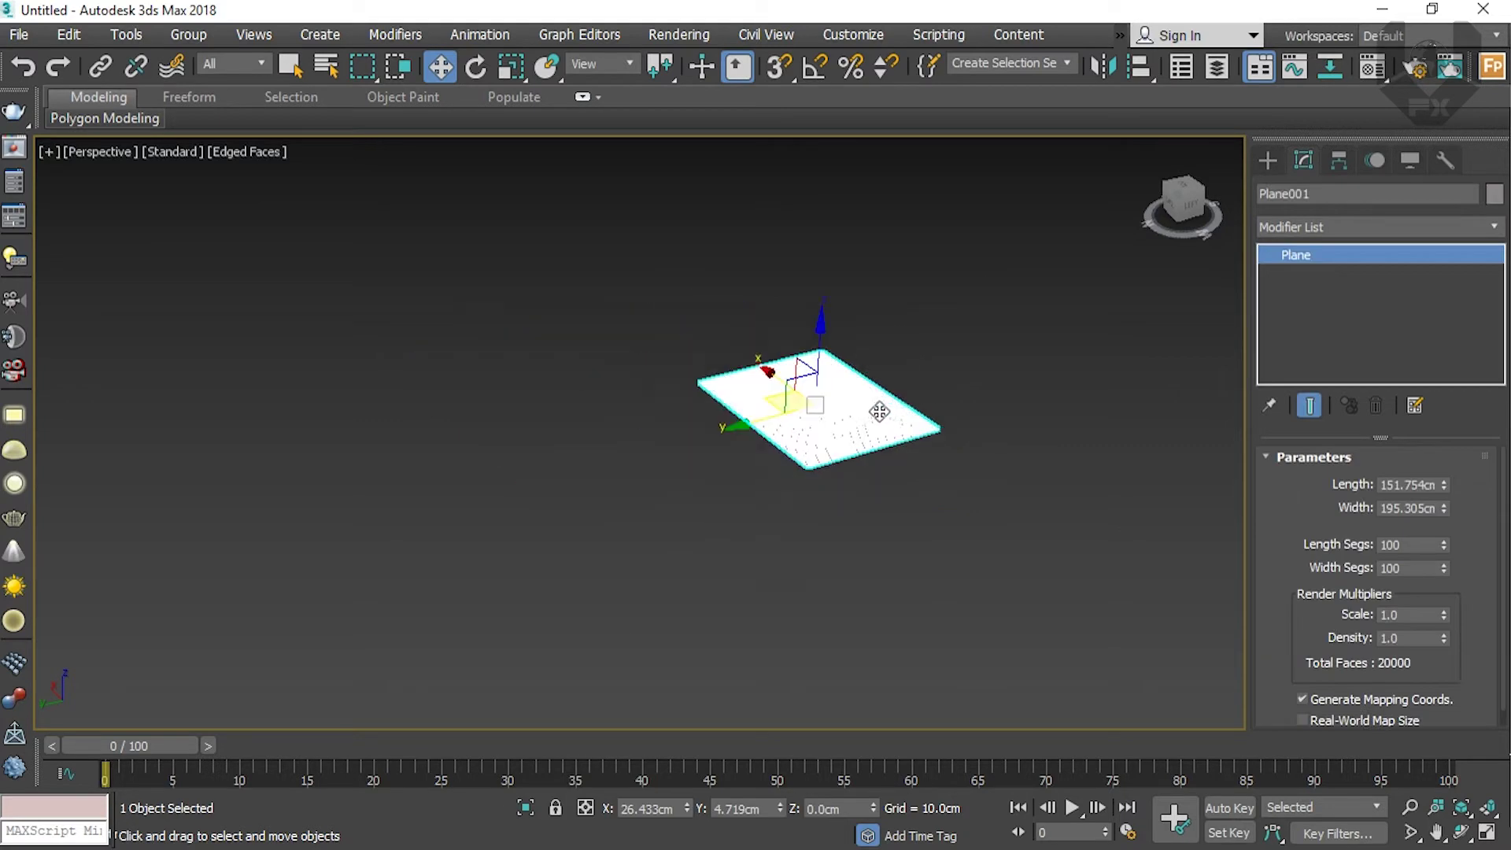
{"action": "key", "text": "r"}
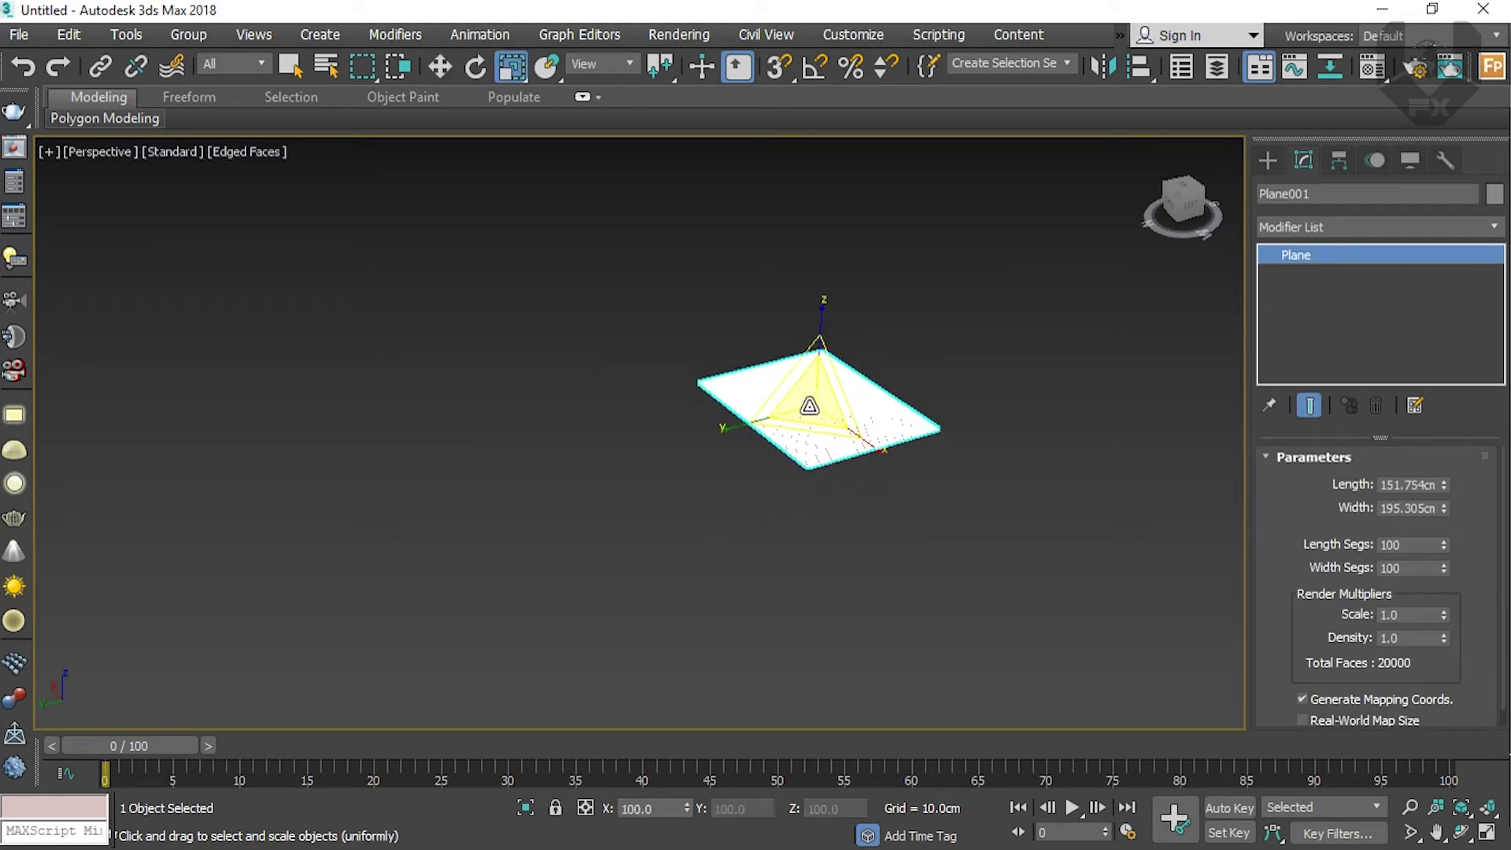
{"action": "left_click_drag", "start_coordinate": [813, 404], "coordinate": [877, 317]}
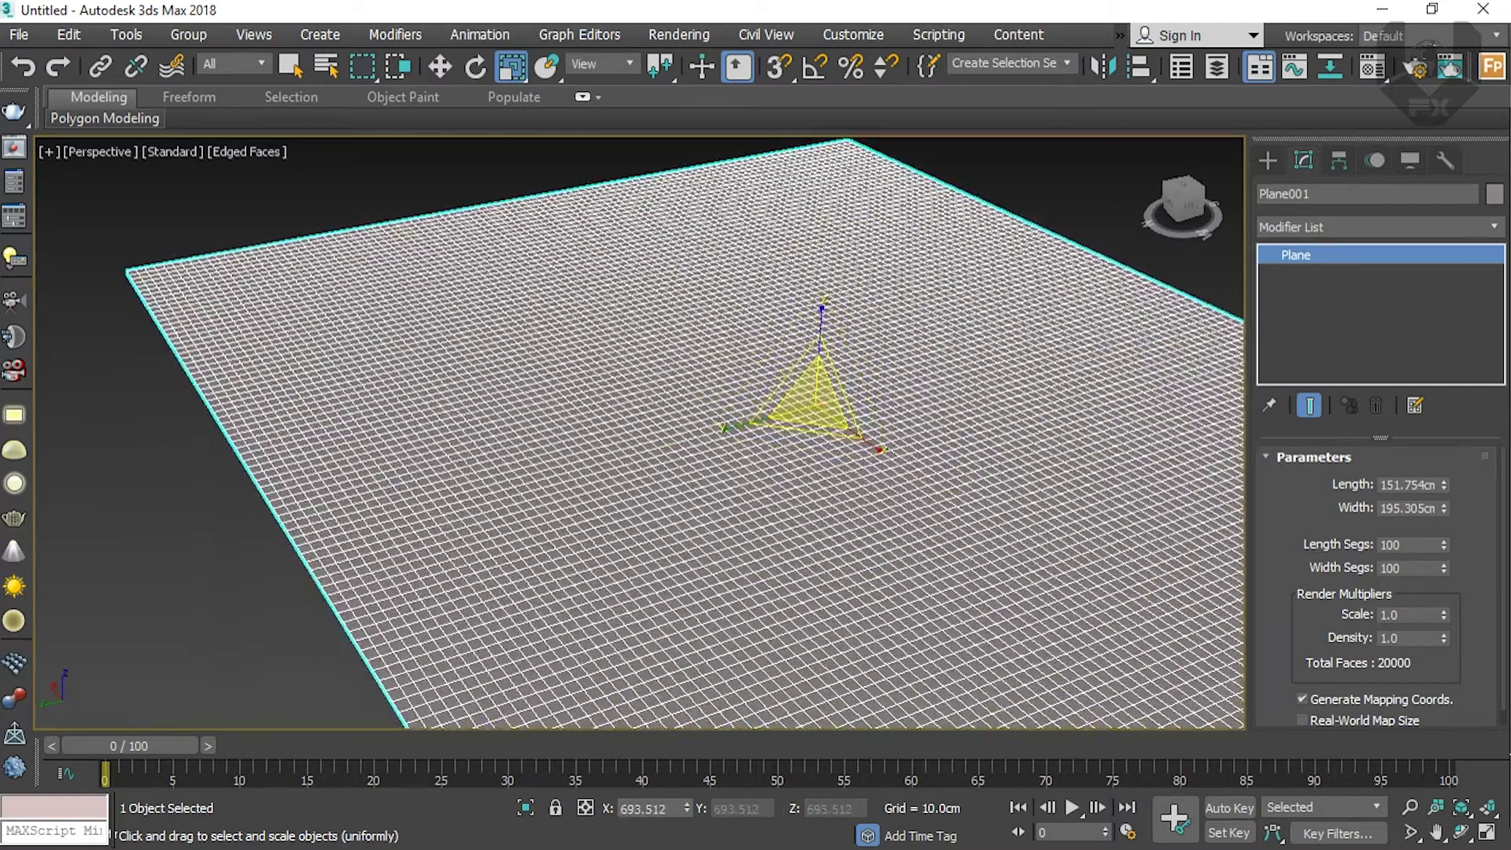
{"action": "scroll", "coordinate": [1046, 252], "scroll_direction": "down", "scroll_amount": 10}
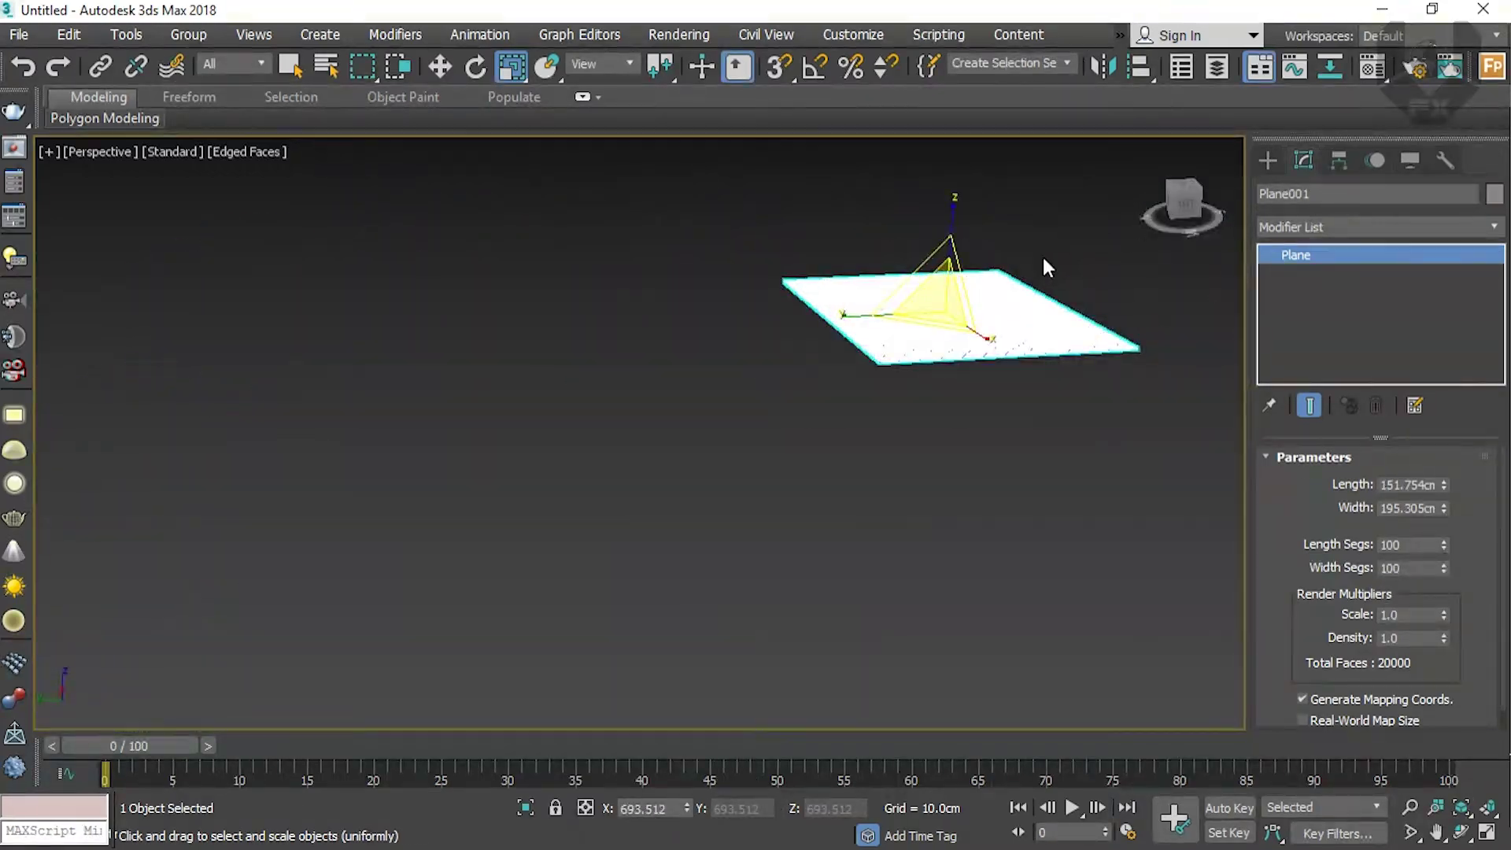
{"action": "scroll", "coordinate": [1044, 260], "scroll_direction": "up", "scroll_amount": 5}
{"action": "left_click_drag", "start_coordinate": [1173, 206], "coordinate": [1175, 242]}
{"action": "left_click_drag", "start_coordinate": [668, 411], "coordinate": [675, 417]}
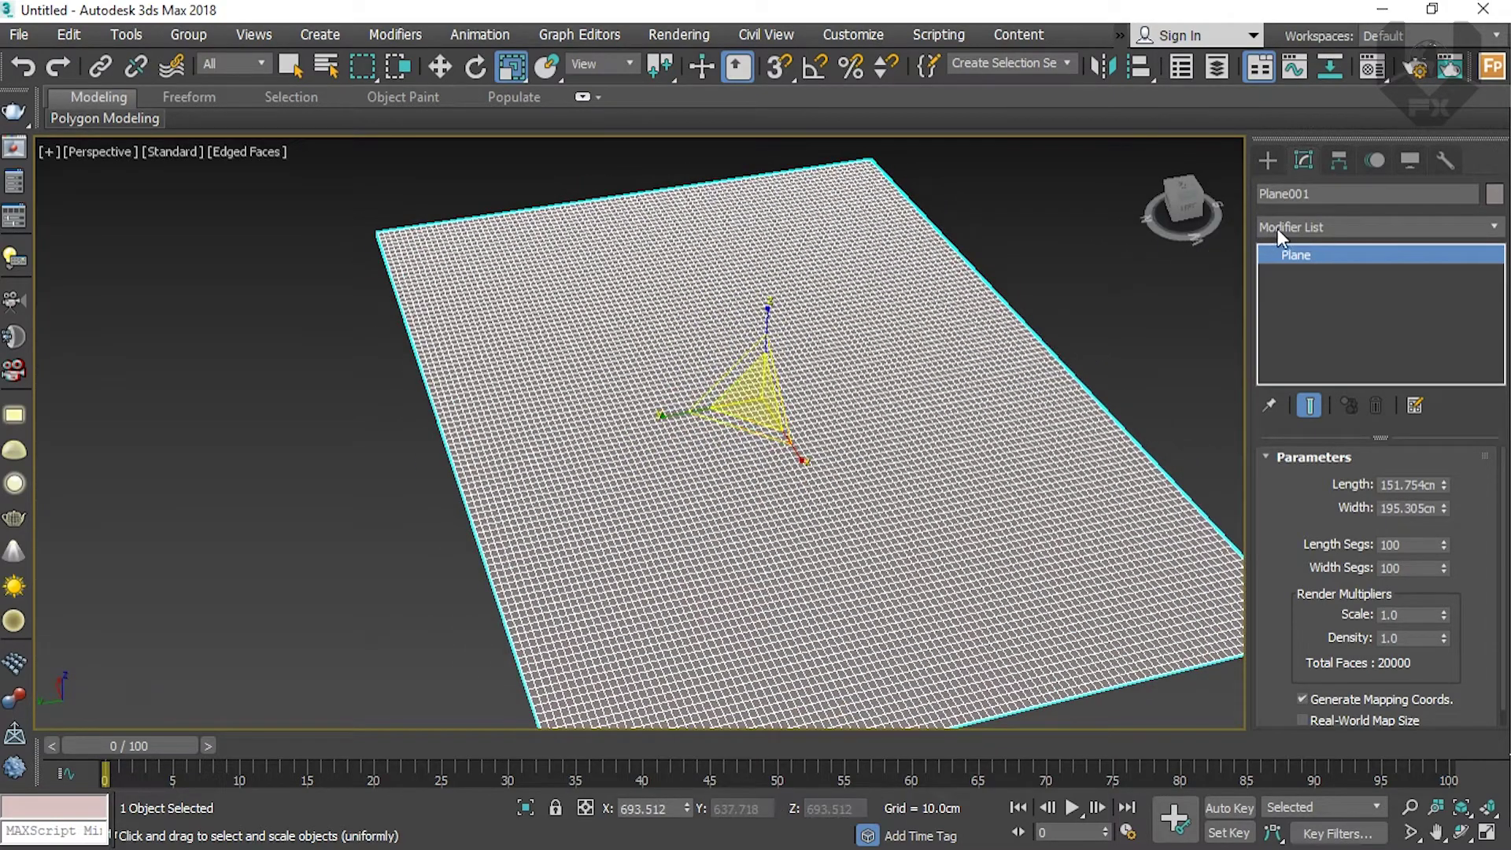
Step: Add a Noise modifier to the enlarged plane
{"action": "left_click", "coordinate": [1267, 160]}
{"action": "left_click", "coordinate": [1304, 161]}
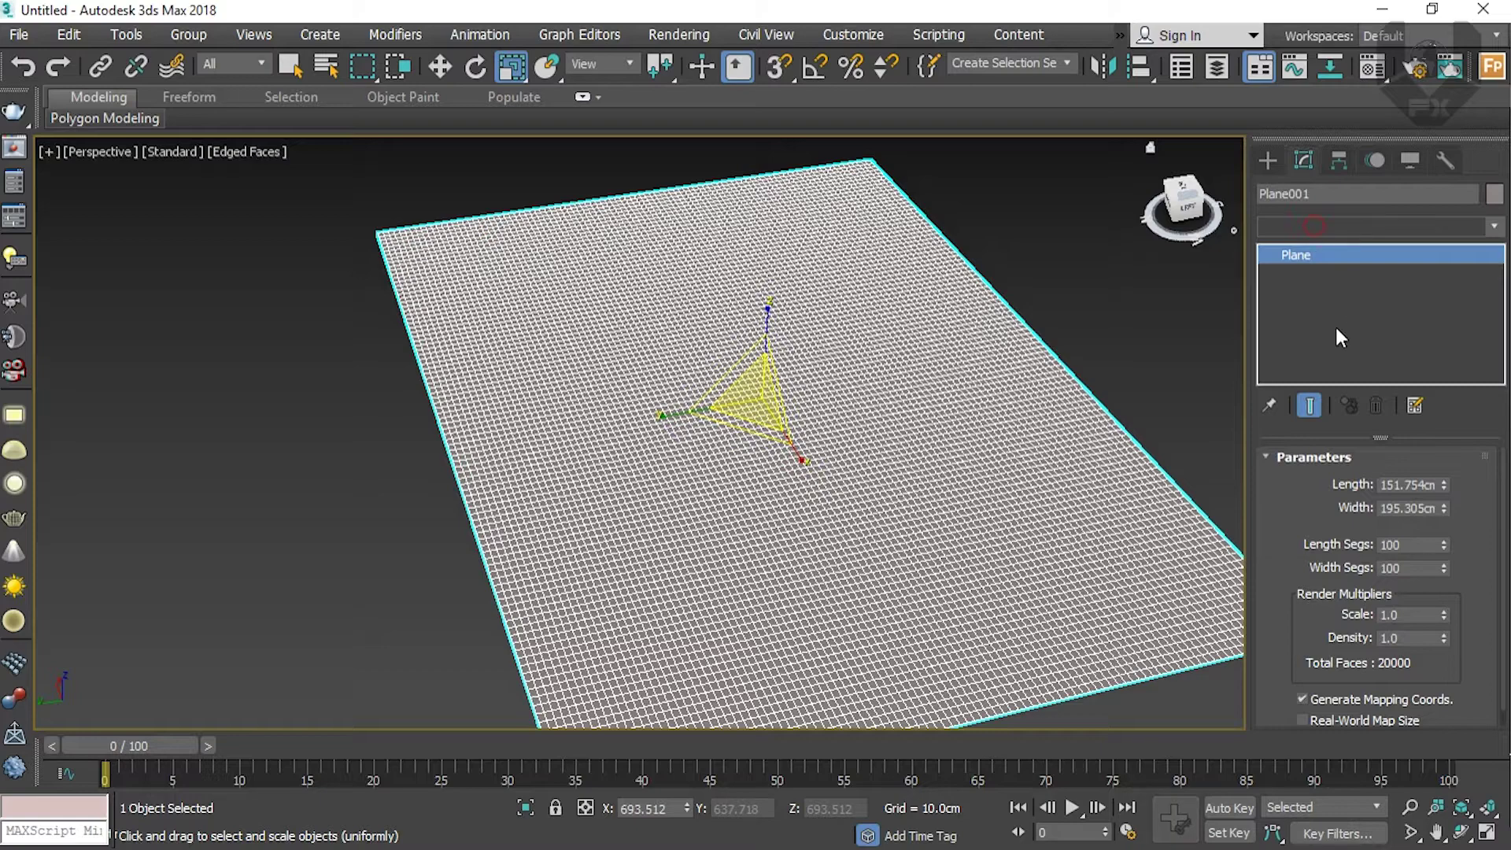
{"action": "left_click", "coordinate": [1405, 227]}
{"action": "key", "text": "n"}
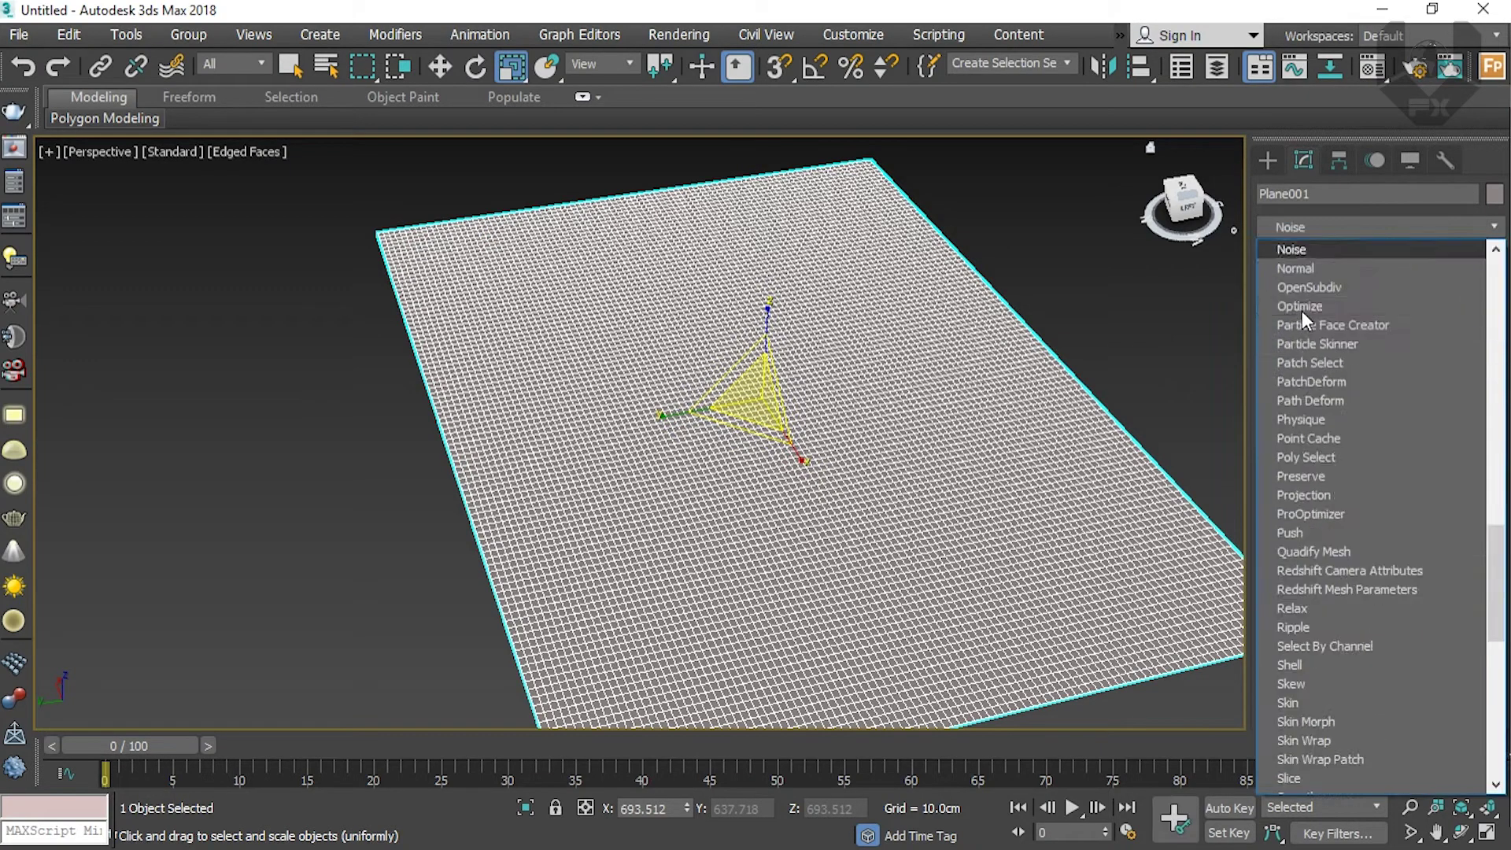
{"action": "left_click", "coordinate": [1330, 249]}
Step: Switch to the Move tool and turn off the edged-faces display in the perspective view
{"action": "left_click_drag", "start_coordinate": [742, 444], "coordinate": [800, 307], "text": "alt"}
{"action": "key", "text": "w"}
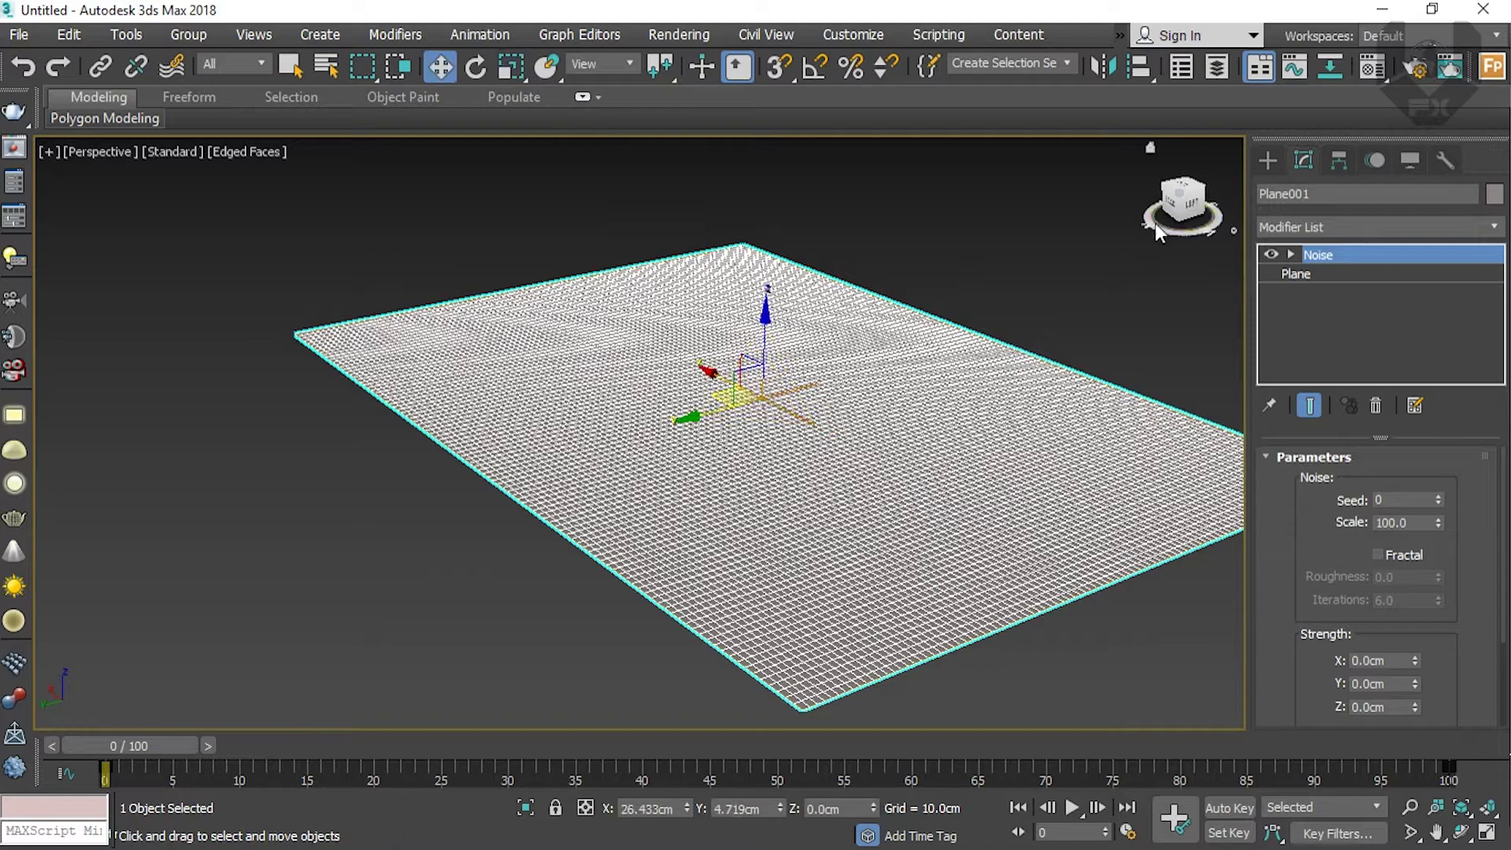
{"action": "scroll", "coordinate": [816, 338], "scroll_direction": "up", "scroll_amount": 5}
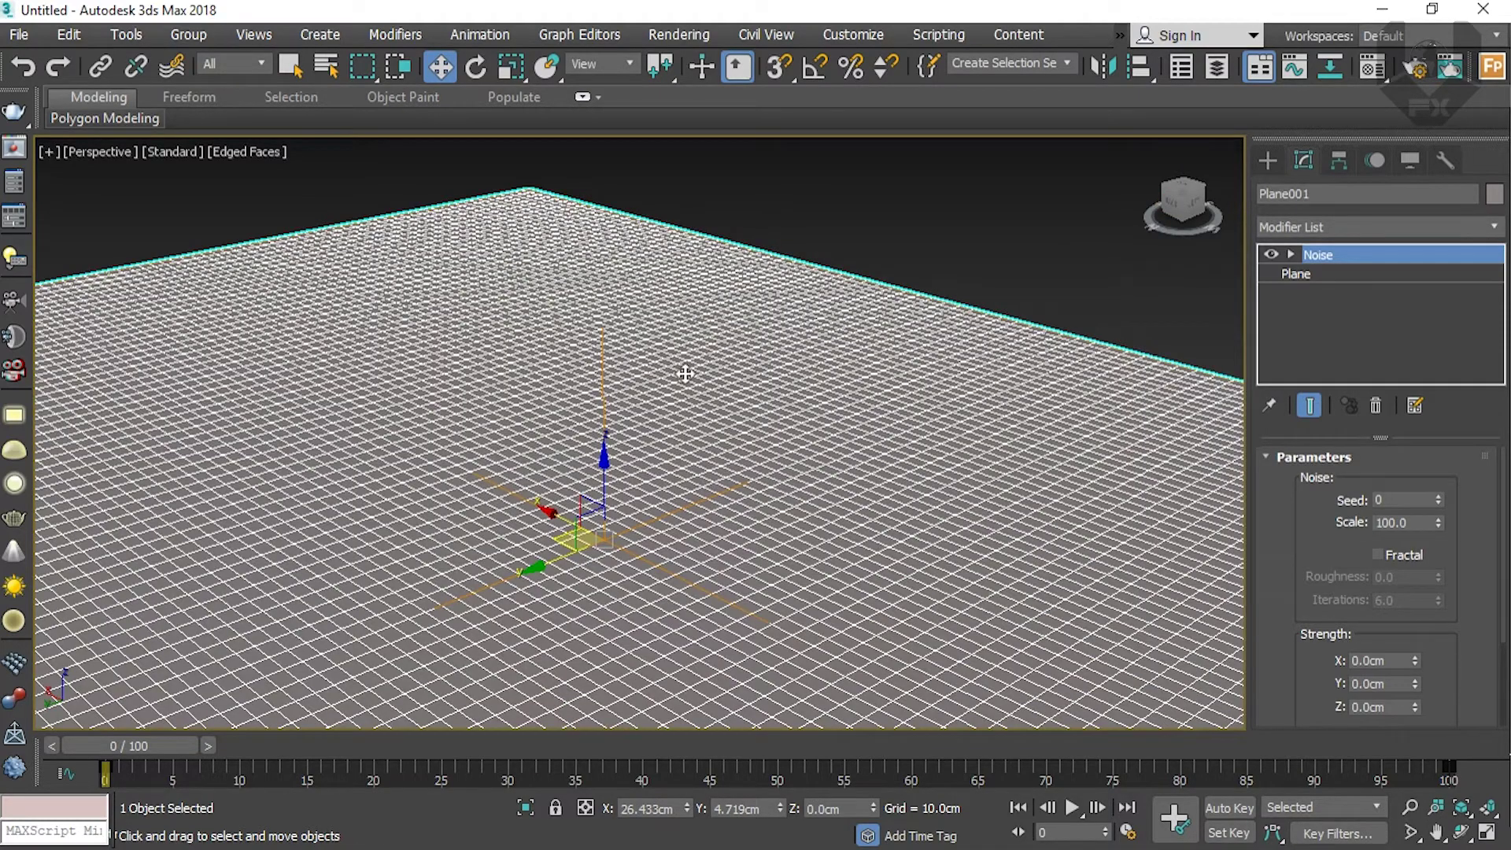
{"action": "scroll", "coordinate": [685, 371], "scroll_direction": "down", "scroll_amount": 5}
{"action": "key", "text": "F4"}
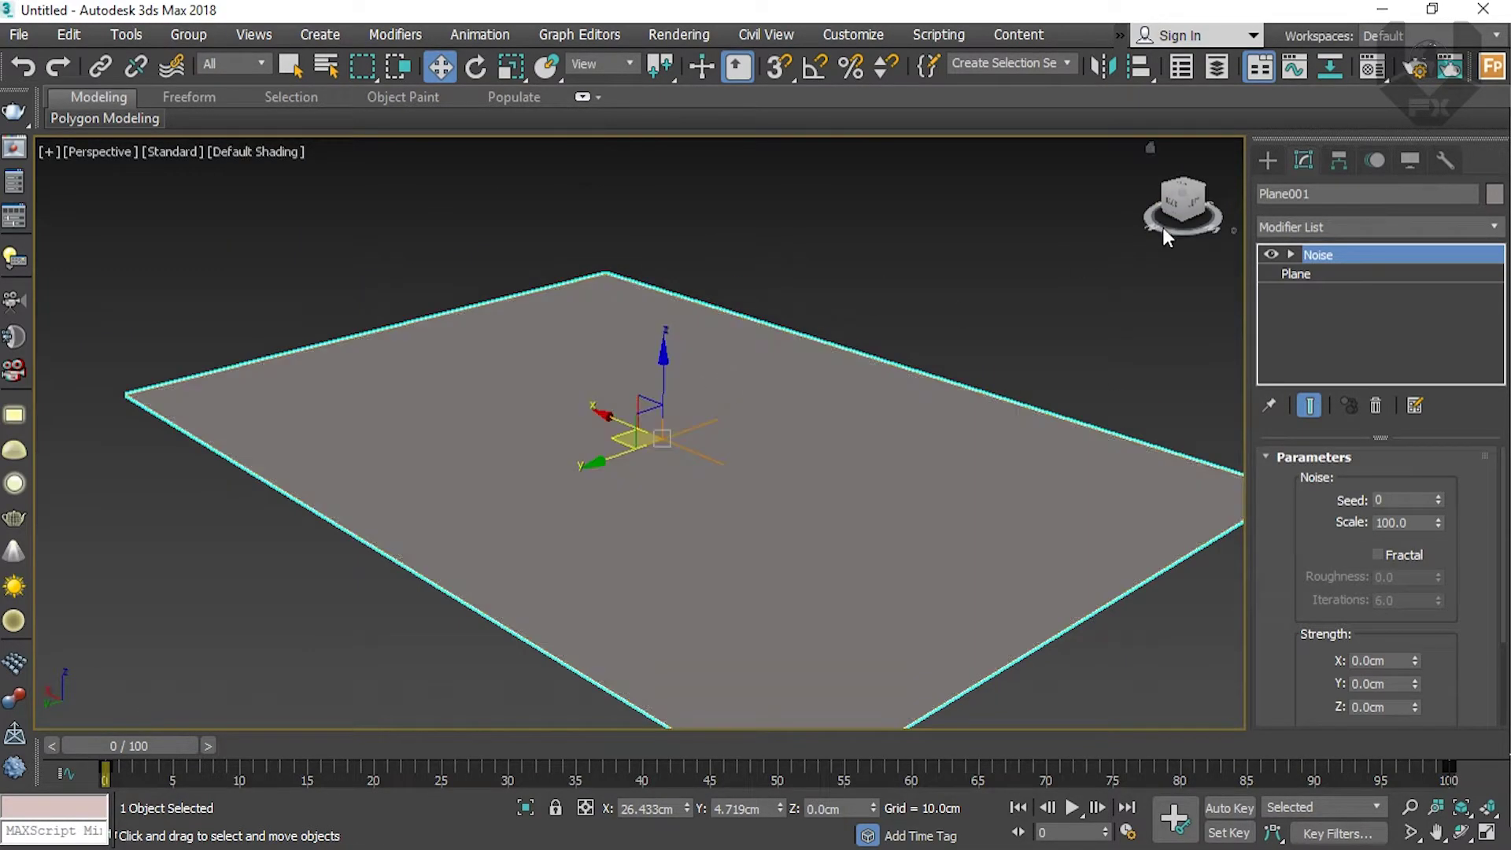
{"action": "left_click_drag", "start_coordinate": [1190, 210], "coordinate": [1094, 252]}
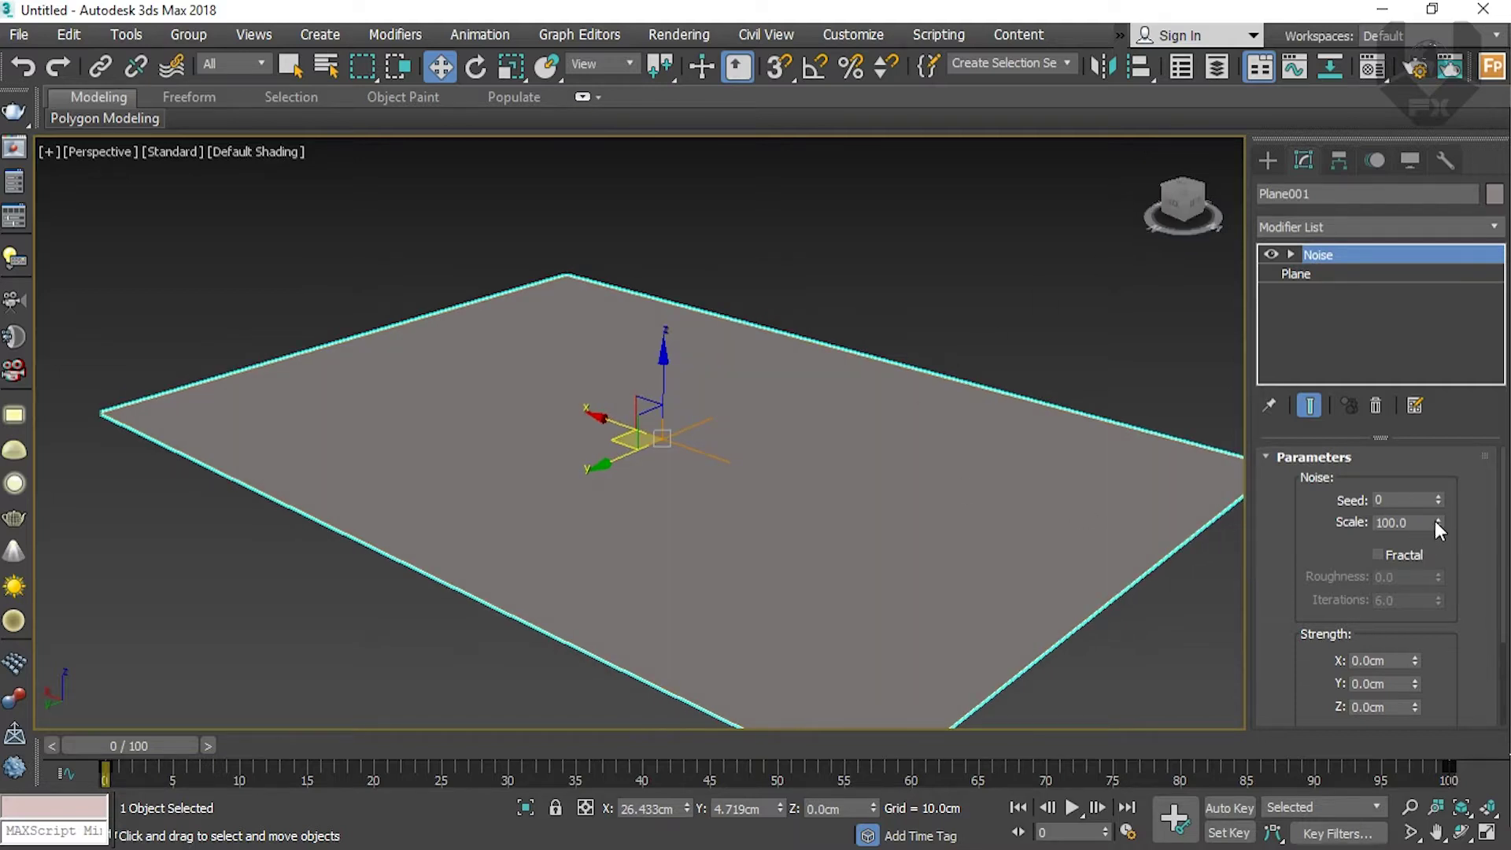
Step: Enable Fractal on the Noise modifier and raise its Z strength to about 1.79 cm
{"action": "left_click", "coordinate": [1378, 555]}
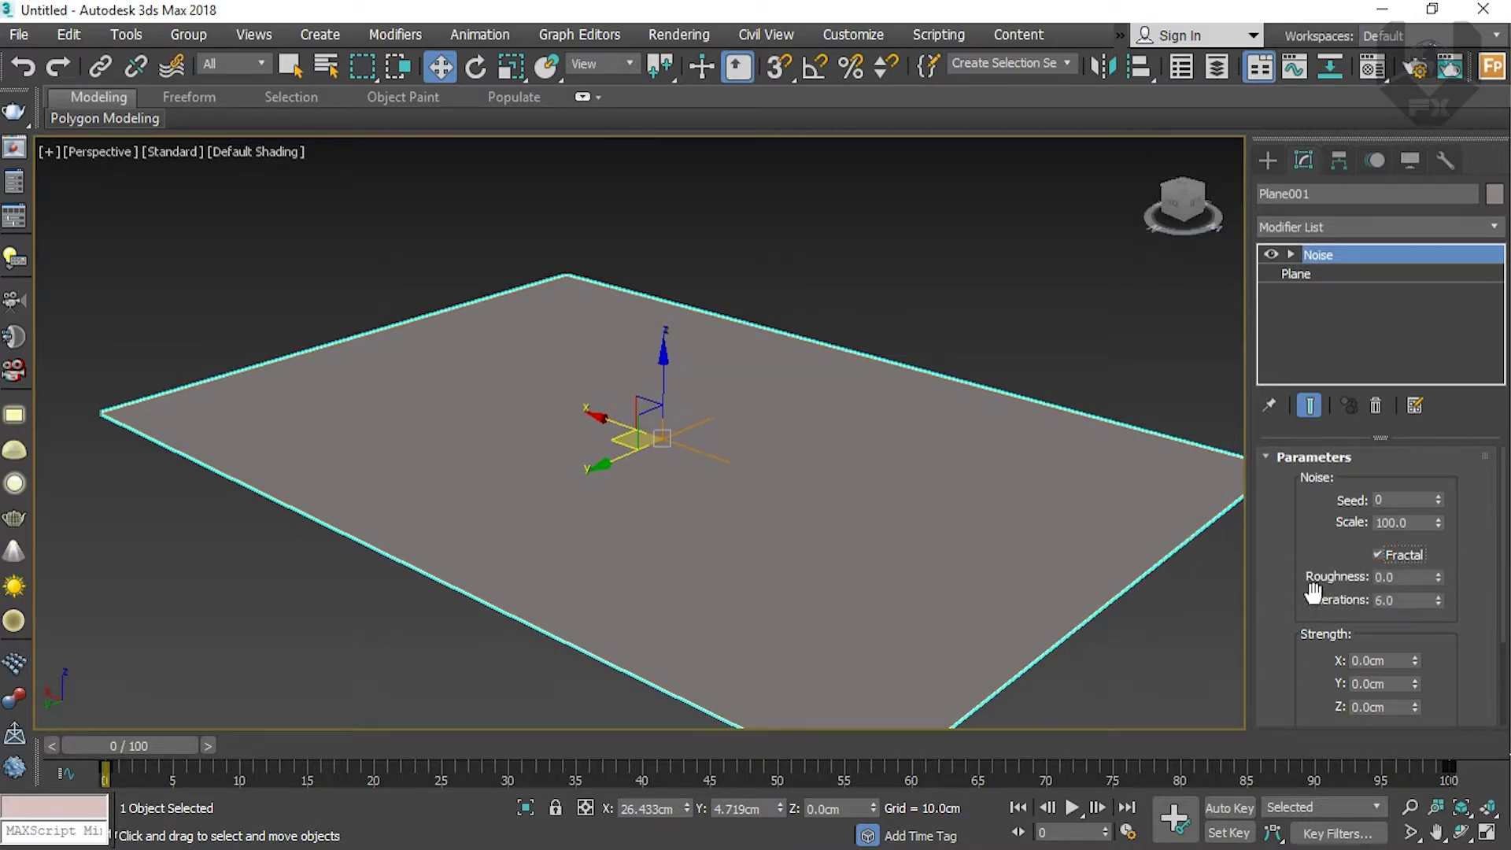
{"action": "scroll", "coordinate": [1393, 630], "scroll_direction": "down", "scroll_amount": 3}
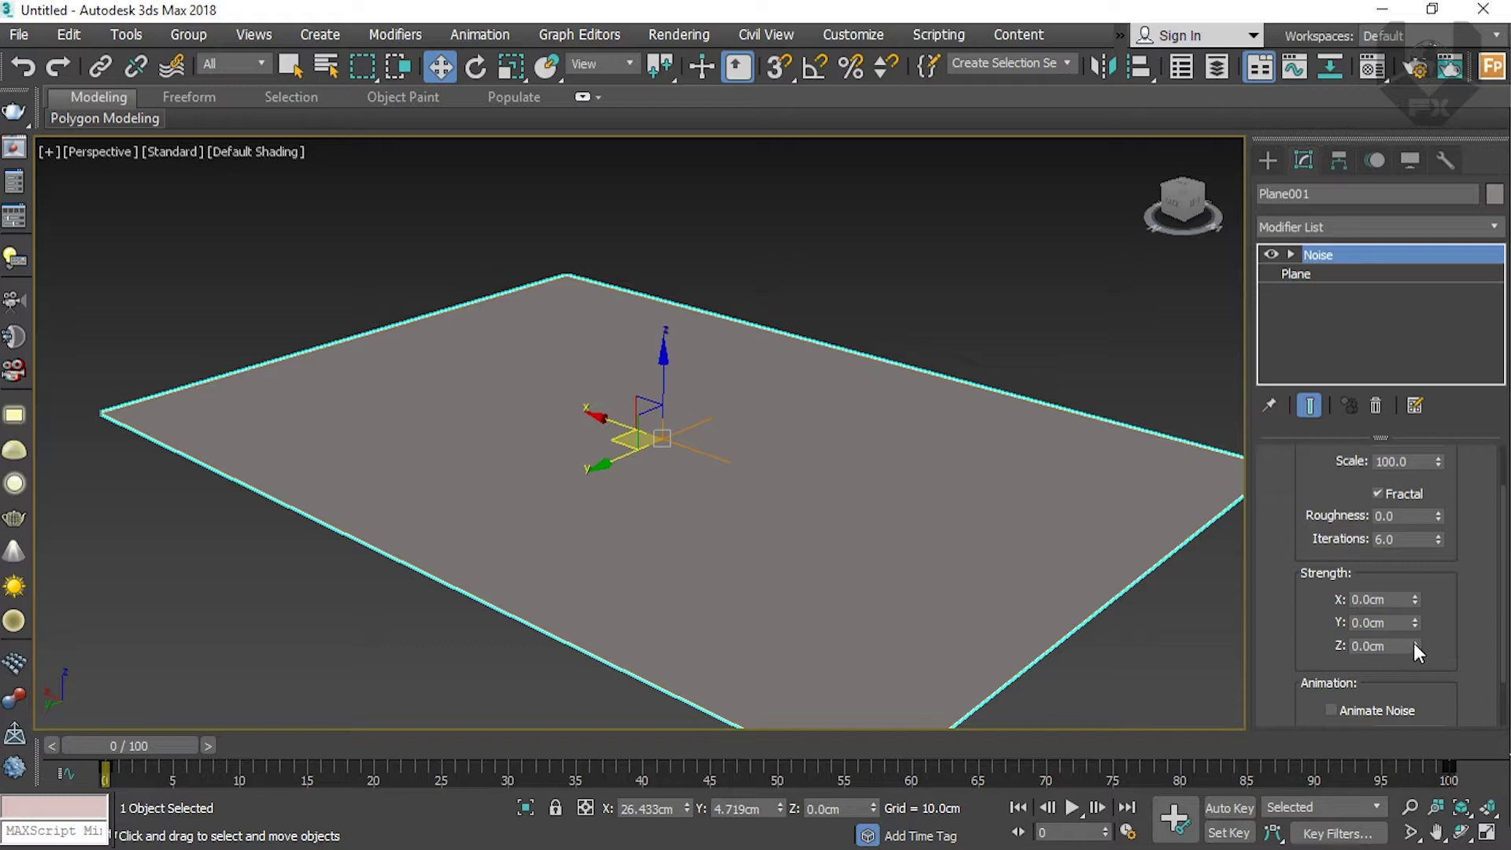
{"action": "left_click_drag", "start_coordinate": [1415, 646], "coordinate": [1461, 448]}
{"action": "scroll", "coordinate": [1417, 504], "scroll_direction": "up", "scroll_amount": 3}
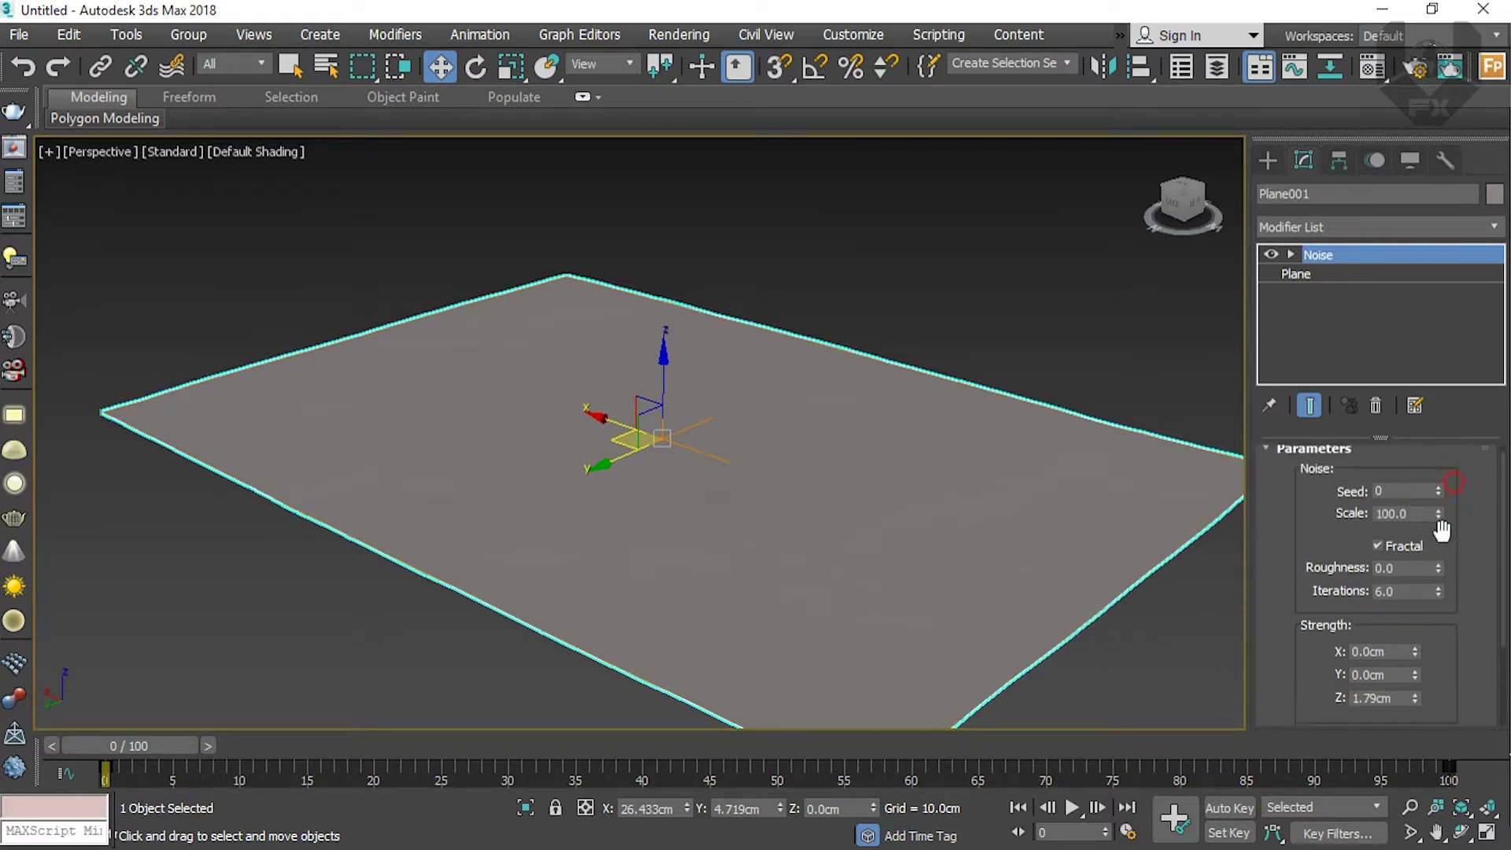
Step: Reduce the Noise modifier's scale to about 22.5, checking the bumps on the ground surface
{"action": "left_click_drag", "start_coordinate": [1439, 516], "coordinate": [1424, 590]}
{"action": "left_click_drag", "start_coordinate": [1183, 203], "coordinate": [1150, 205]}
{"action": "scroll", "coordinate": [590, 462], "scroll_direction": "up", "scroll_amount": 4}
{"action": "key", "text": "ctrl+d"}
{"action": "scroll", "coordinate": [637, 469], "scroll_direction": "up", "scroll_amount": 1}
{"action": "scroll", "coordinate": [637, 469], "scroll_direction": "up", "scroll_amount": 1}
{"action": "scroll", "coordinate": [639, 455], "scroll_direction": "down", "scroll_amount": 3}
{"action": "left_click_drag", "start_coordinate": [1179, 205], "coordinate": [1198, 202]}
{"action": "left_click", "coordinate": [762, 429]}
{"action": "left_click_drag", "start_coordinate": [1443, 522], "coordinate": [1443, 547]}
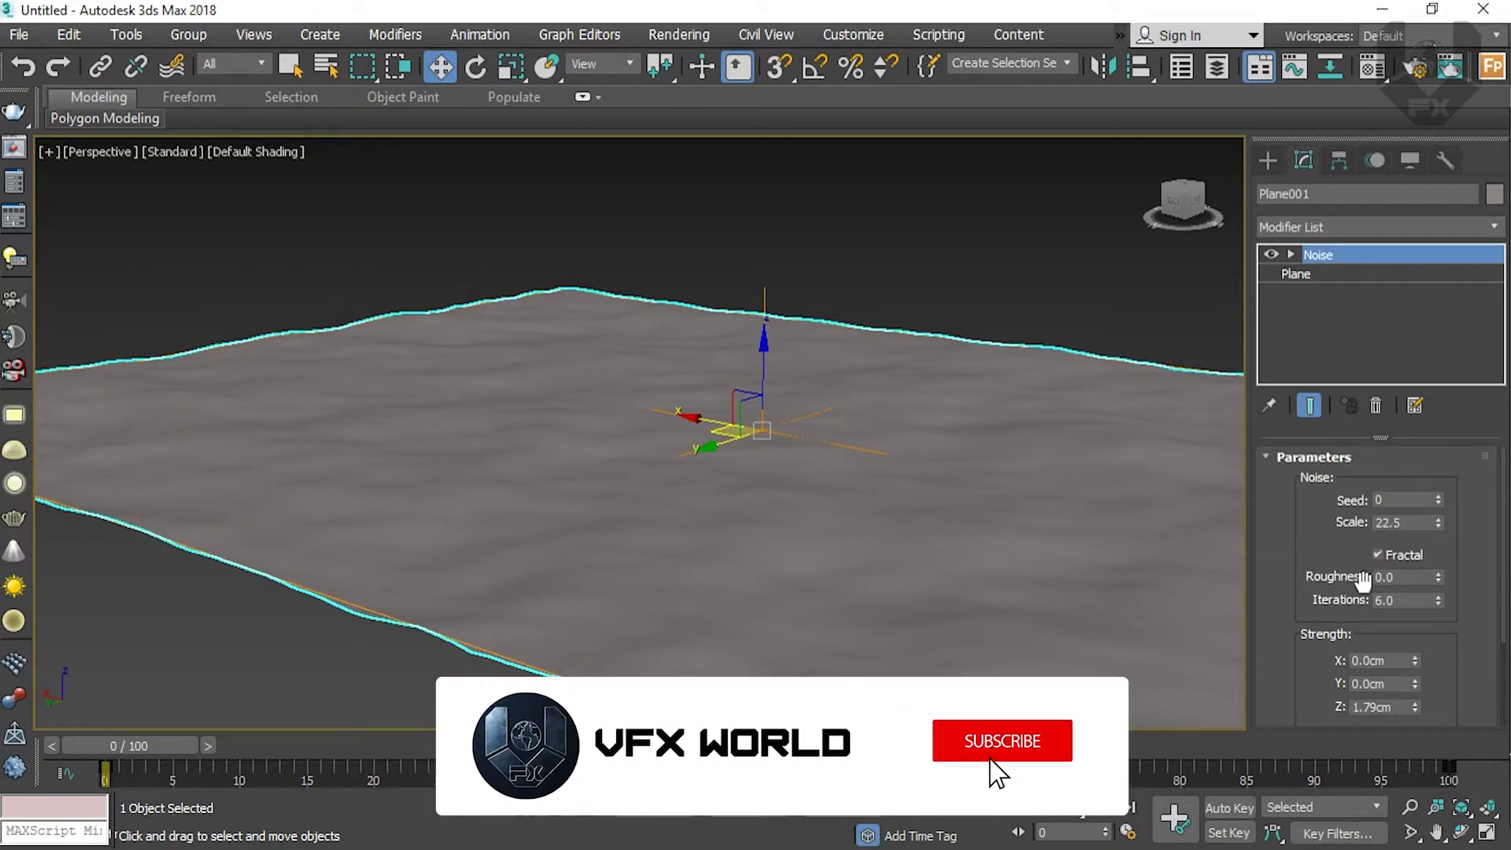
Step: Set the noise roughness to about 0.33 and the Z strength to about 2.005 cm
{"action": "left_click_drag", "start_coordinate": [1441, 579], "coordinate": [1479, 508]}
{"action": "left_click_drag", "start_coordinate": [1416, 708], "coordinate": [1420, 688]}
{"action": "left_click_drag", "start_coordinate": [1179, 206], "coordinate": [1204, 185]}
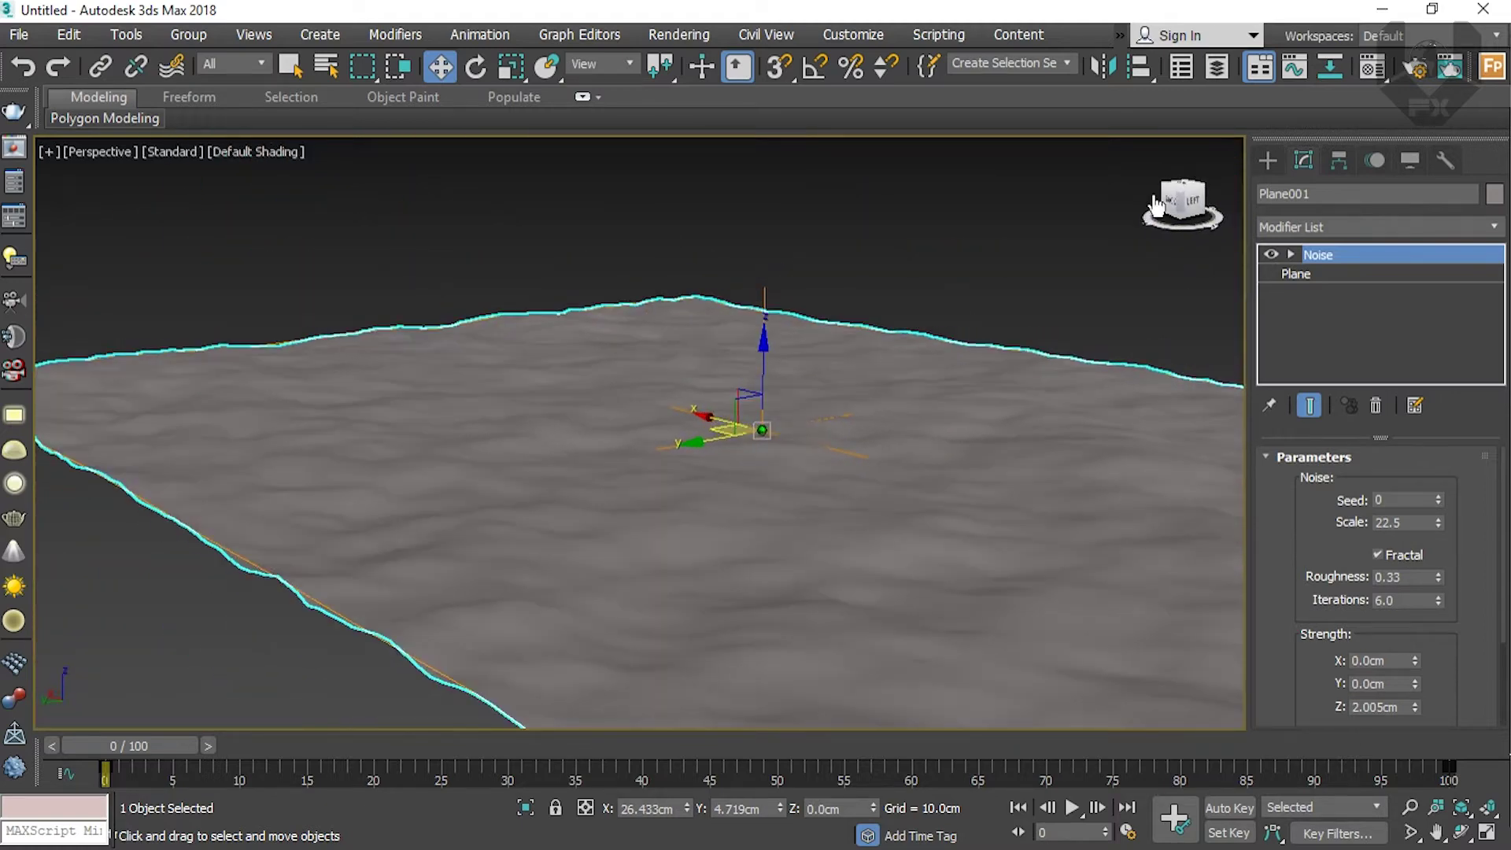
Step: Set the noise scale to about 47.7 and the Z strength to about 4.23 cm
{"action": "left_click_drag", "start_coordinate": [1438, 523], "coordinate": [1453, 660]}
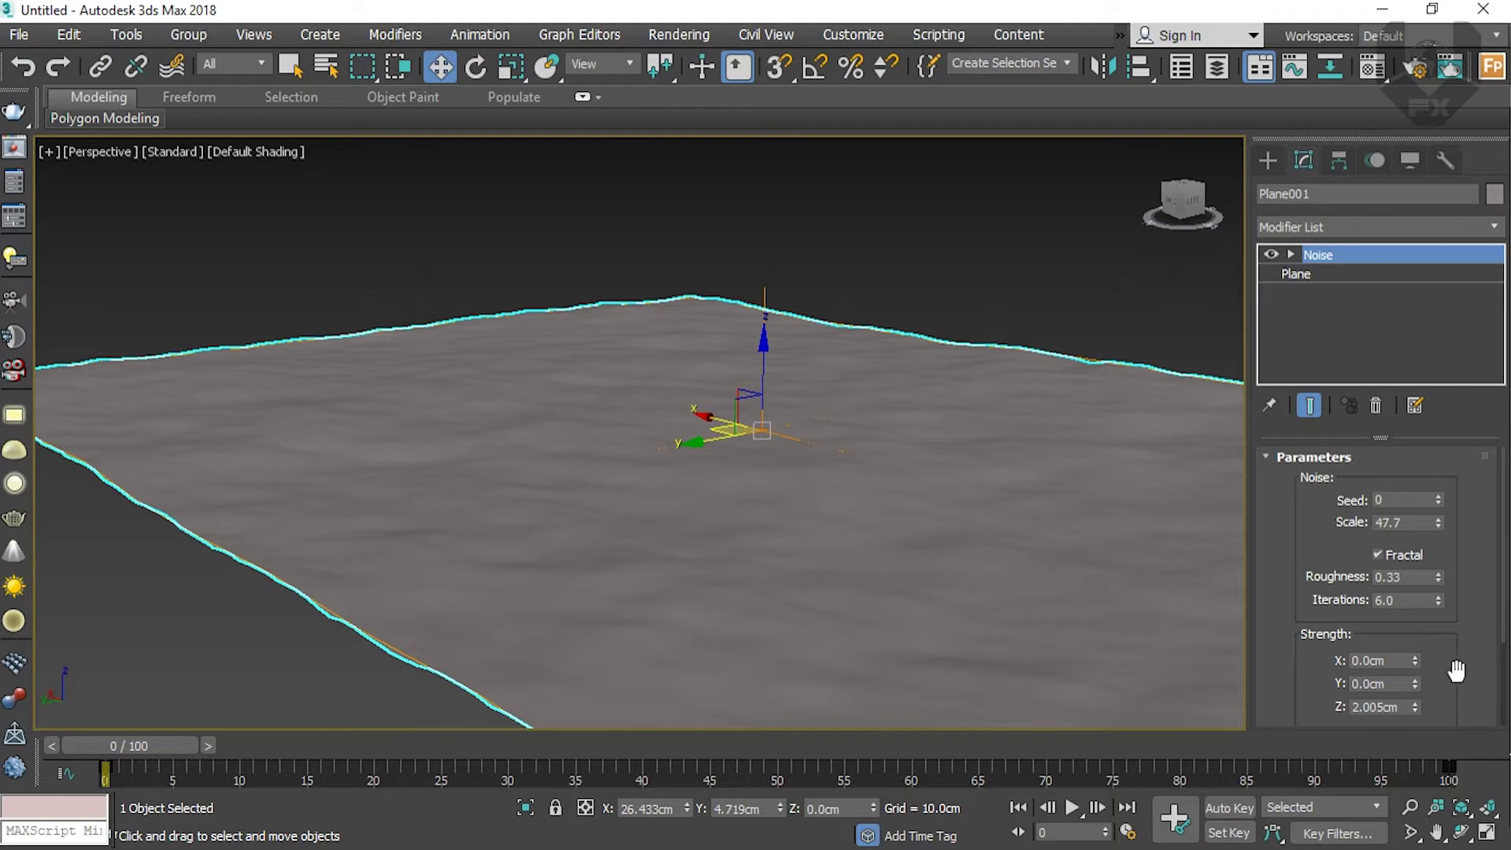
{"action": "left_click_drag", "start_coordinate": [1414, 707], "coordinate": [1445, 588]}
{"action": "left_click", "coordinate": [1175, 197]}
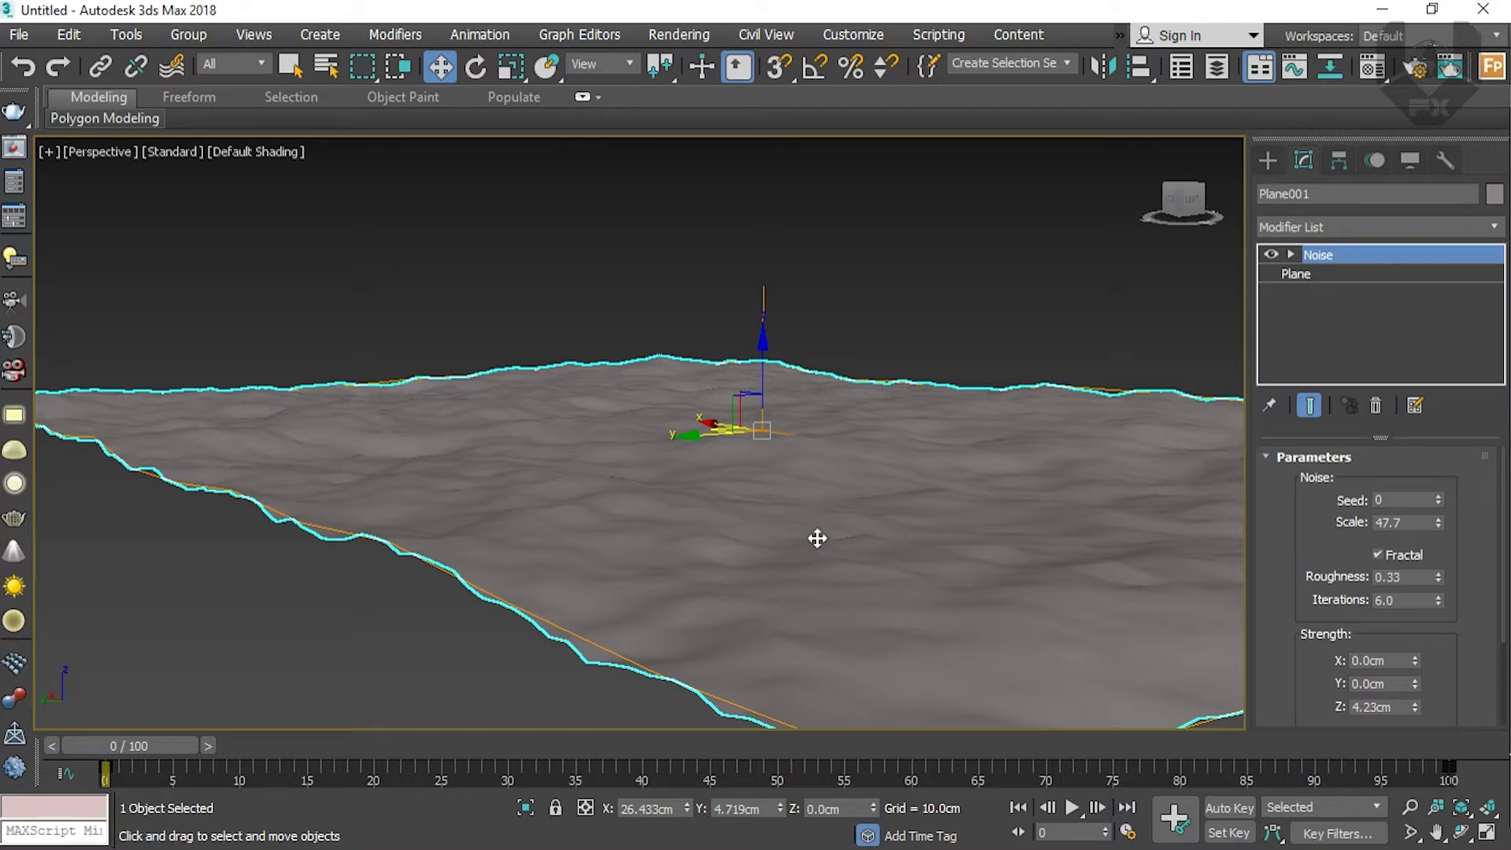
{"action": "mouse_move", "coordinate": [1190, 203]}
{"action": "left_mouse_down"}
{"action": "mouse_move", "coordinate": [1159, 217]}
{"action": "mouse_move", "coordinate": [1179, 223]}
{"action": "left_mouse_up"}
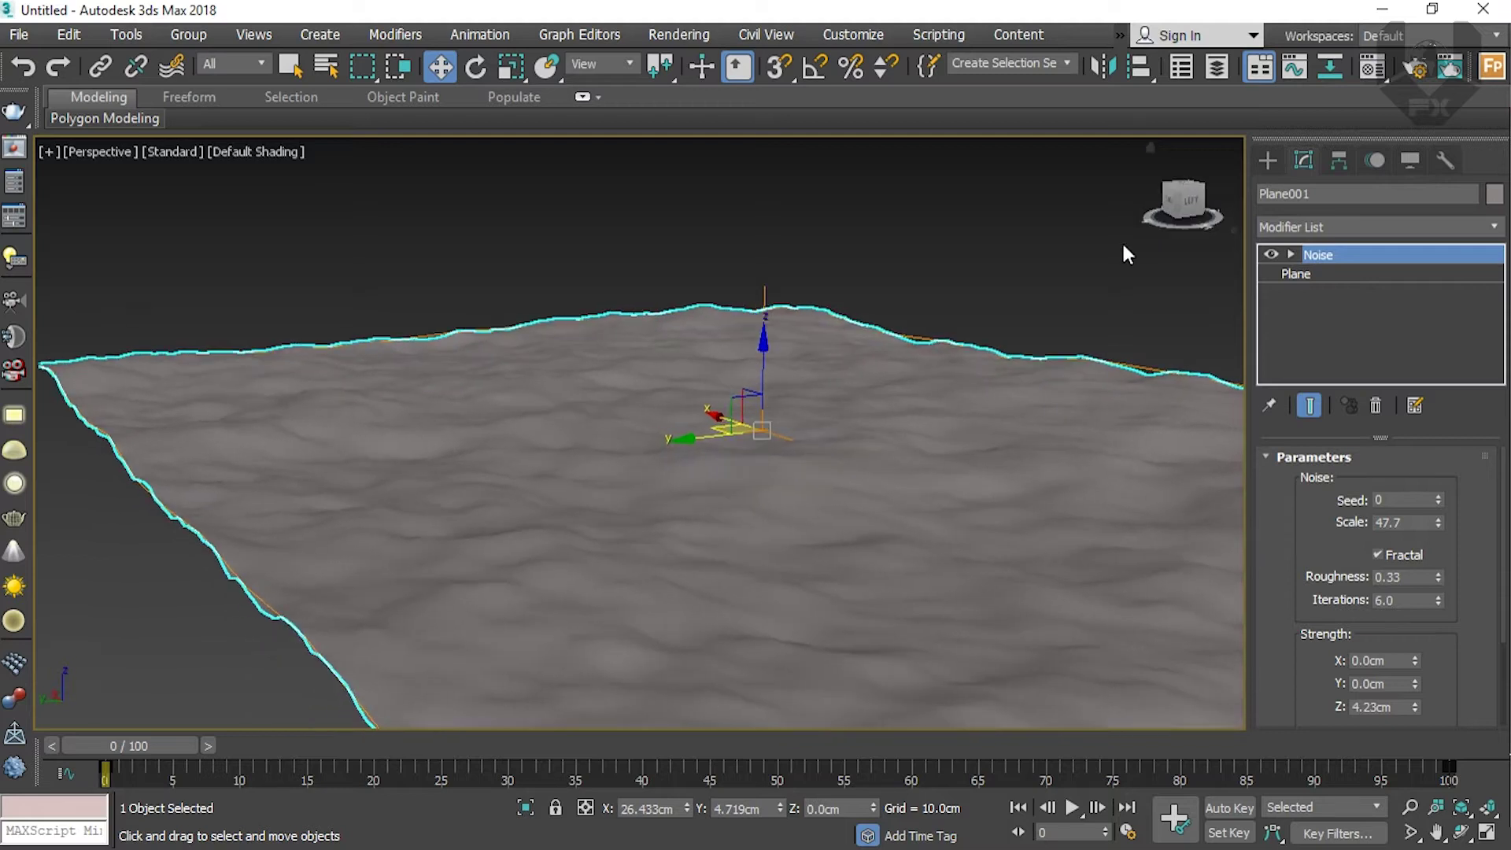
Step: Lower the ground plane's noise roughness to about 0.11 and frame the whole terrain in view
{"action": "left_click", "coordinate": [1189, 264]}
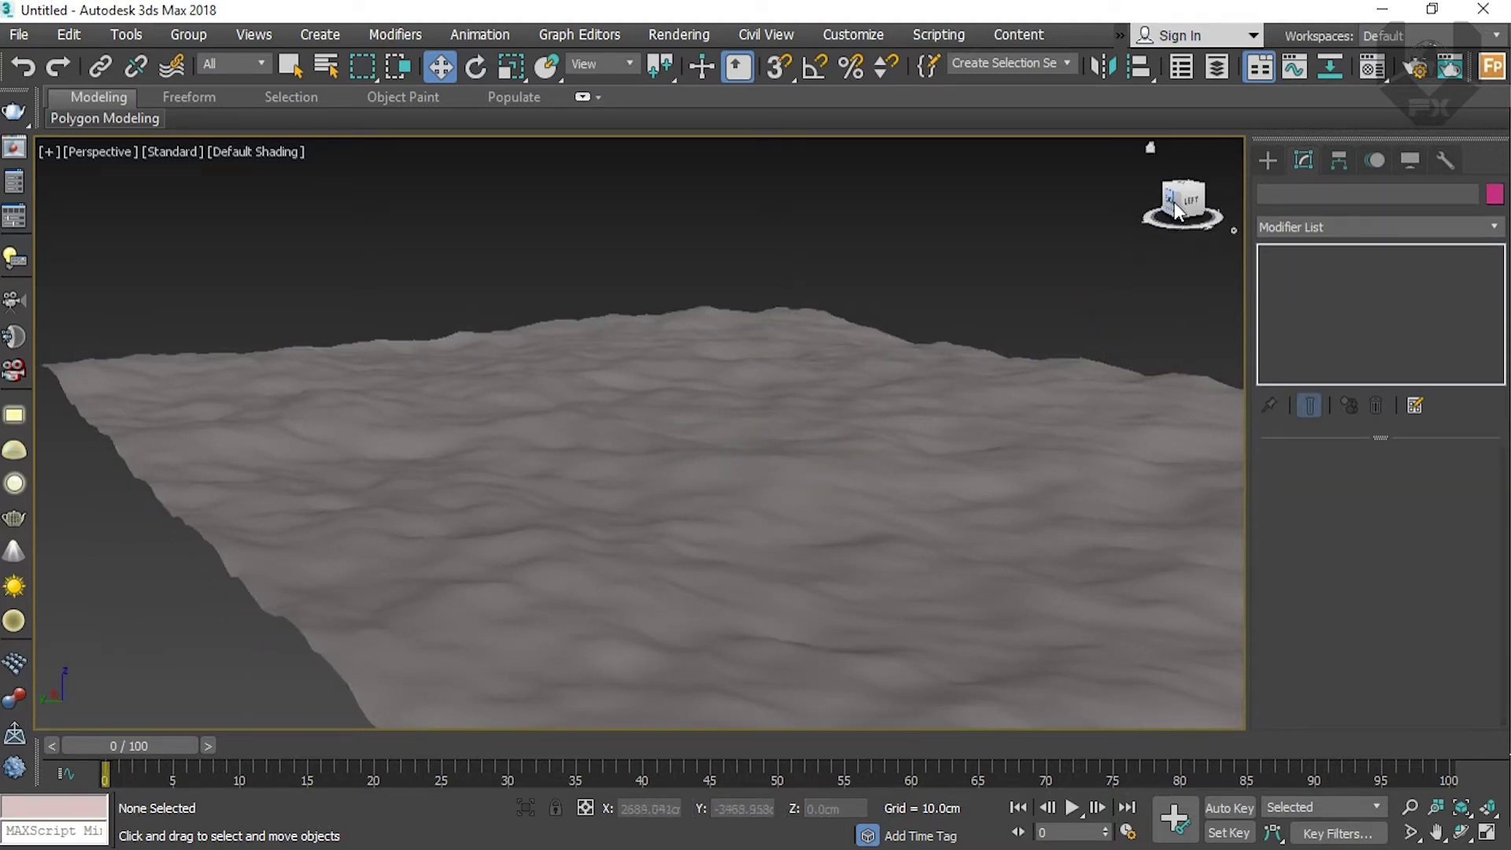
{"action": "left_click_drag", "start_coordinate": [1136, 270], "coordinate": [924, 417]}
{"action": "left_click_drag", "start_coordinate": [1437, 583], "coordinate": [1419, 621]}
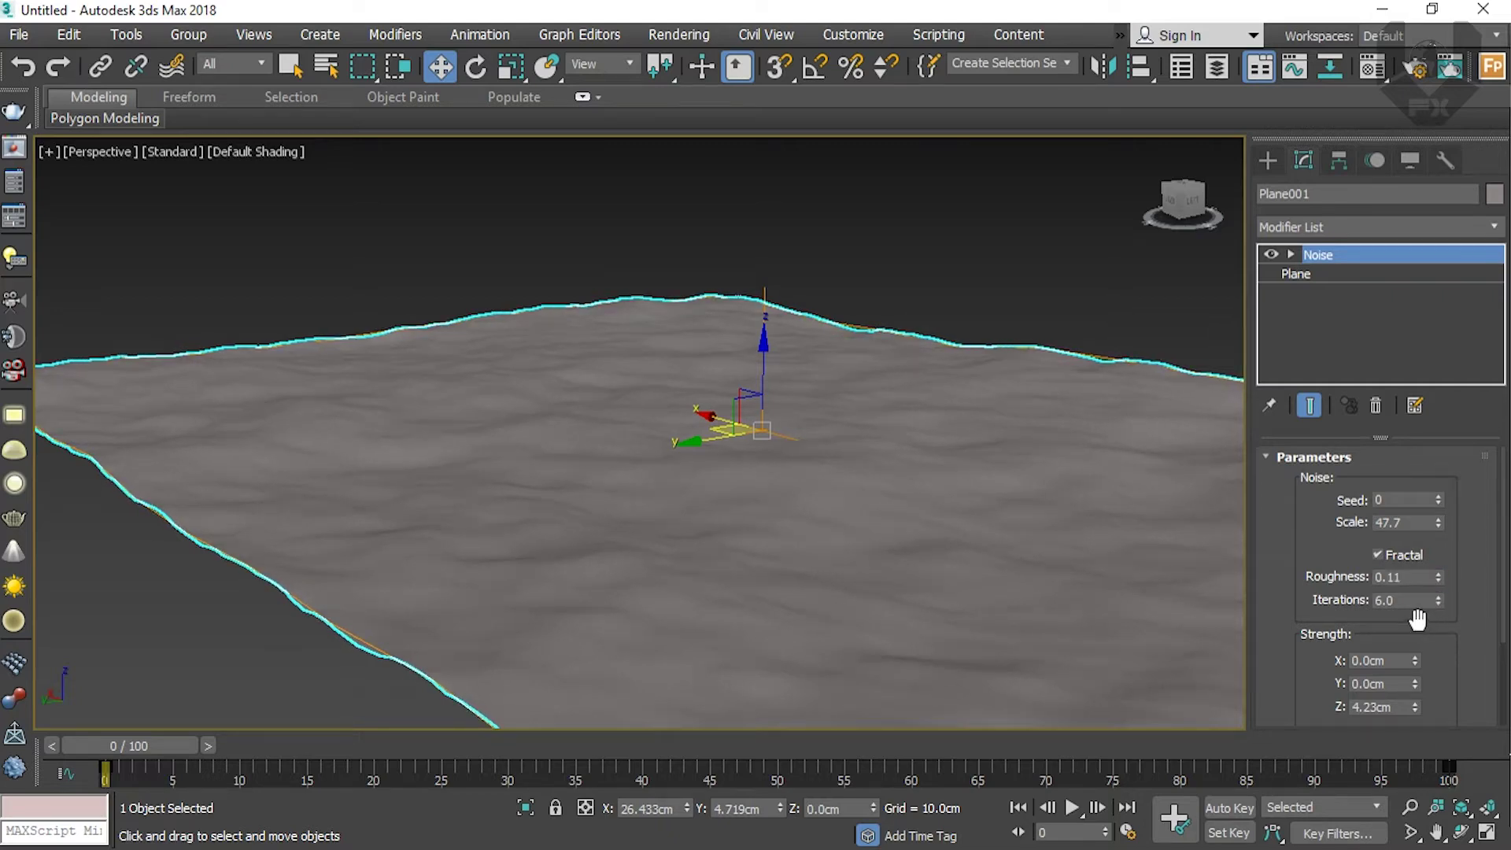
{"action": "left_click_drag", "start_coordinate": [1183, 202], "coordinate": [1041, 322]}
{"action": "scroll", "coordinate": [1046, 309], "scroll_direction": "down", "scroll_amount": 6}
{"action": "scroll", "coordinate": [1091, 276], "scroll_direction": "up", "scroll_amount": 2}
{"action": "key", "text": "z"}
{"action": "left_click_drag", "start_coordinate": [1176, 202], "coordinate": [1160, 241]}
{"action": "left_click", "coordinate": [1059, 285]}
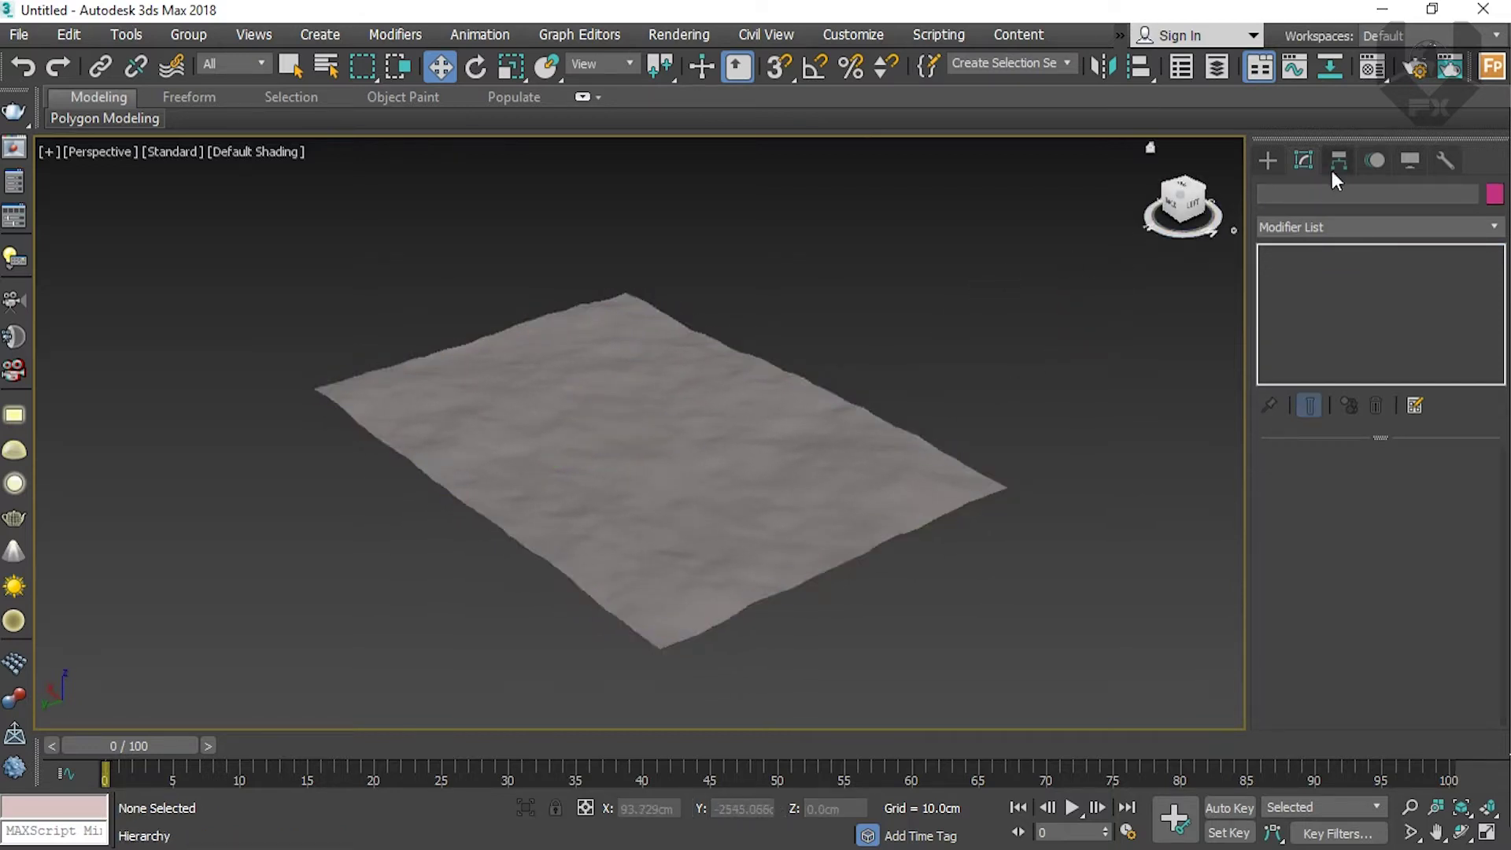
Step: Start creating an Itoo Software Forest Pro object and open its Library Browser beside the terrain
{"action": "left_click", "coordinate": [1267, 160]}
{"action": "left_click", "coordinate": [1293, 223]}
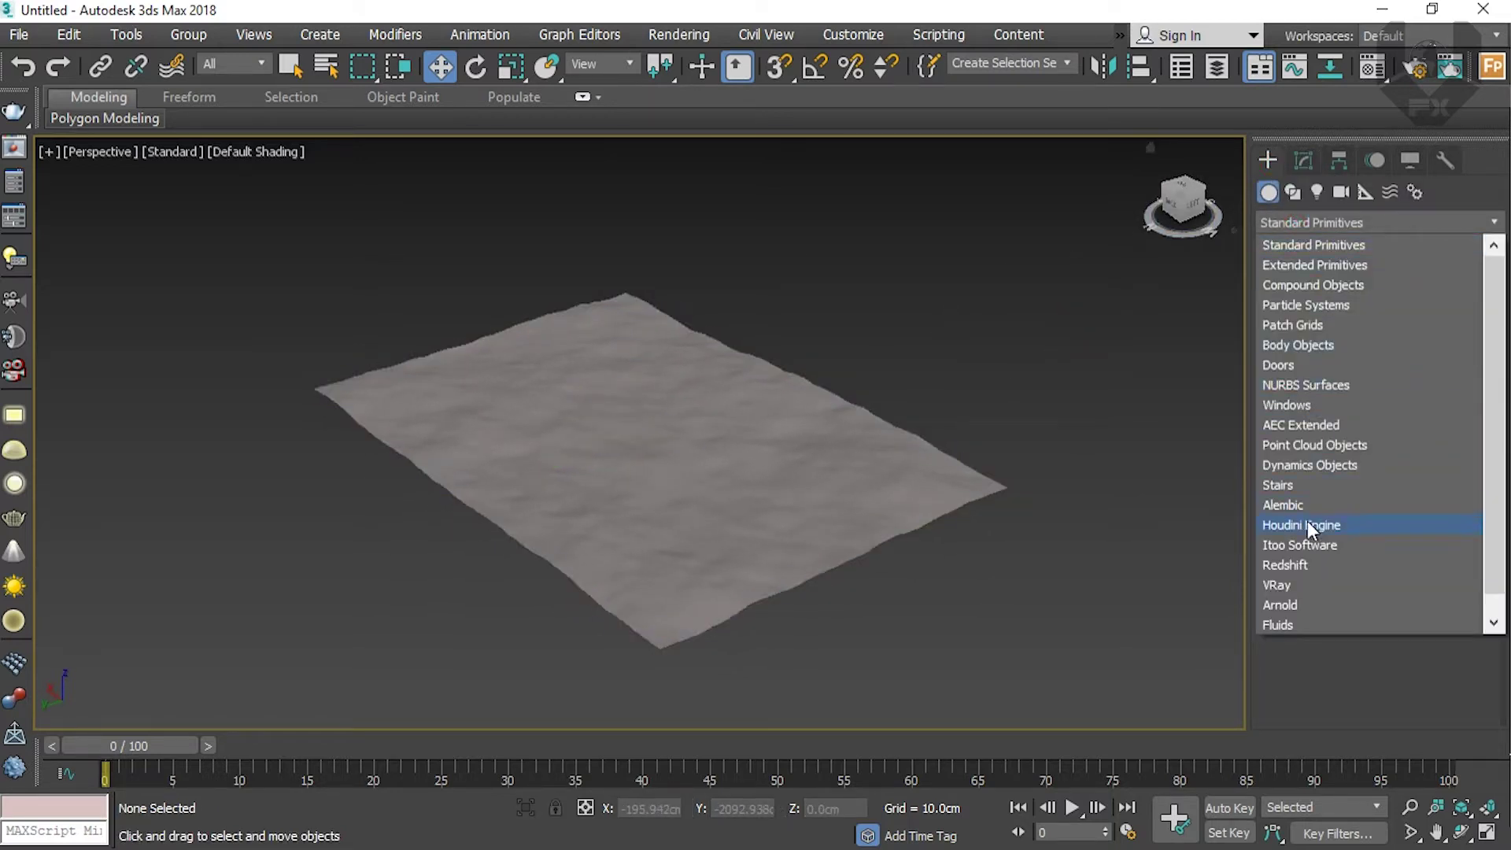
{"action": "left_click", "coordinate": [1306, 544]}
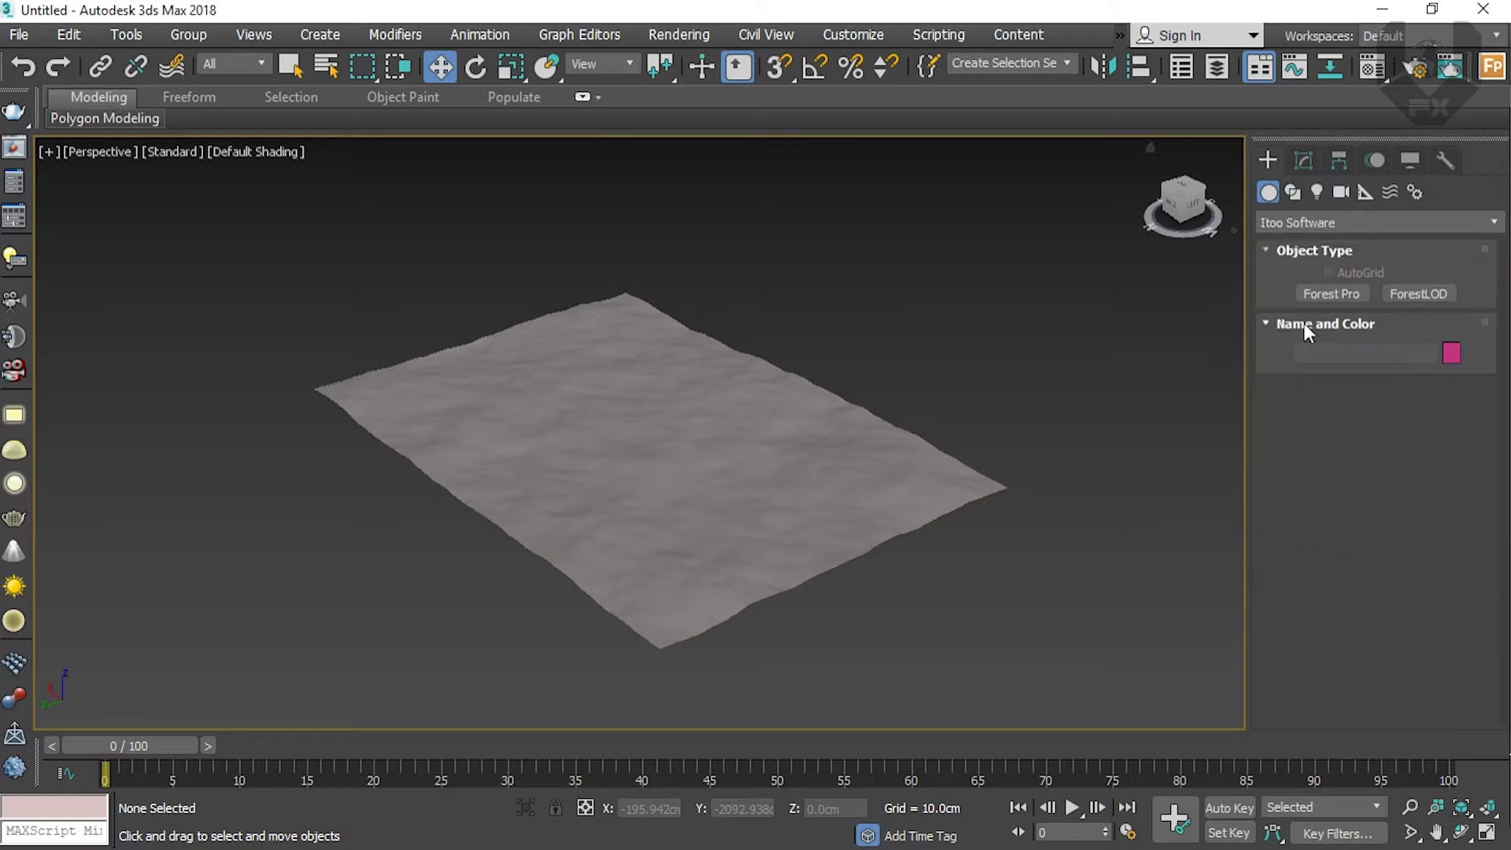
{"action": "left_click", "coordinate": [1332, 295]}
{"action": "left_click", "coordinate": [1366, 451]}
{"action": "left_click_drag", "start_coordinate": [722, 118], "coordinate": [1150, 86]}
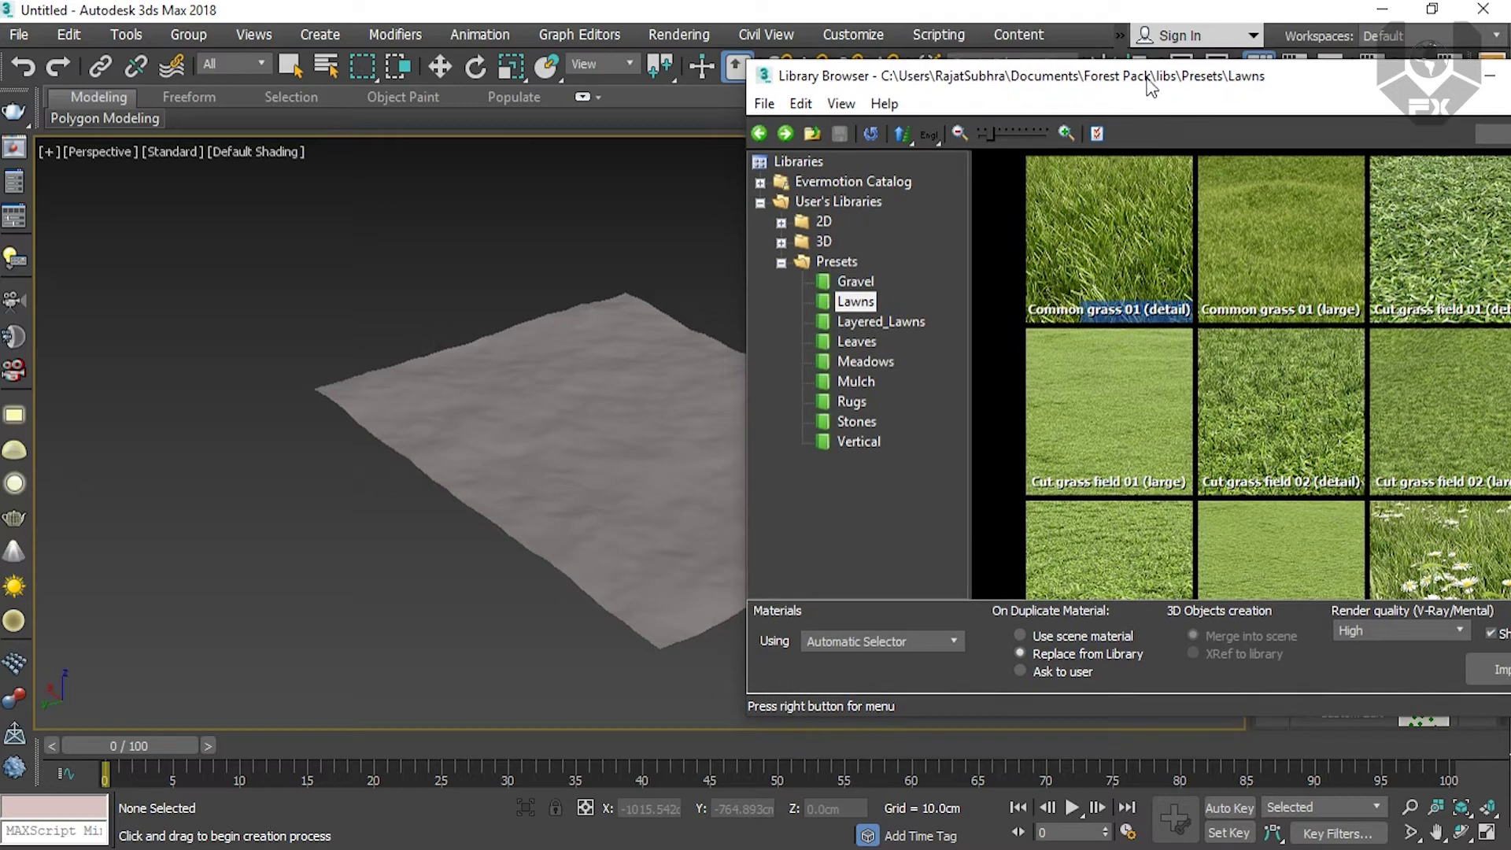
Step: Browse the 3D and preset model libraries, checking the starter, flowers and grass, gravel, meadows and stones collections
{"action": "left_click", "coordinate": [781, 243]}
{"action": "left_click", "coordinate": [856, 301]}
{"action": "left_click", "coordinate": [885, 280]}
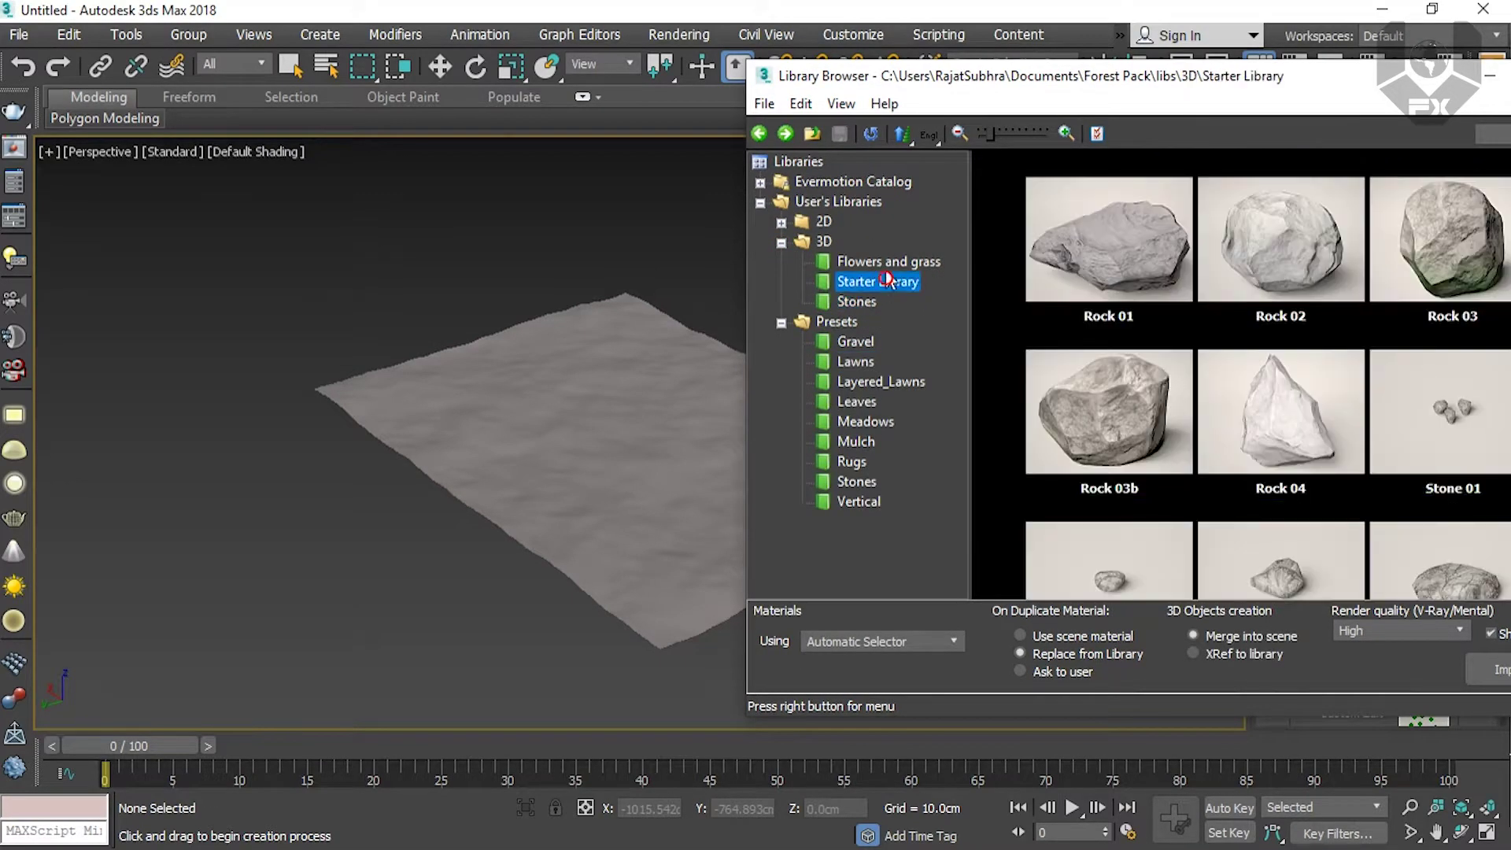
{"action": "key", "text": "Up"}
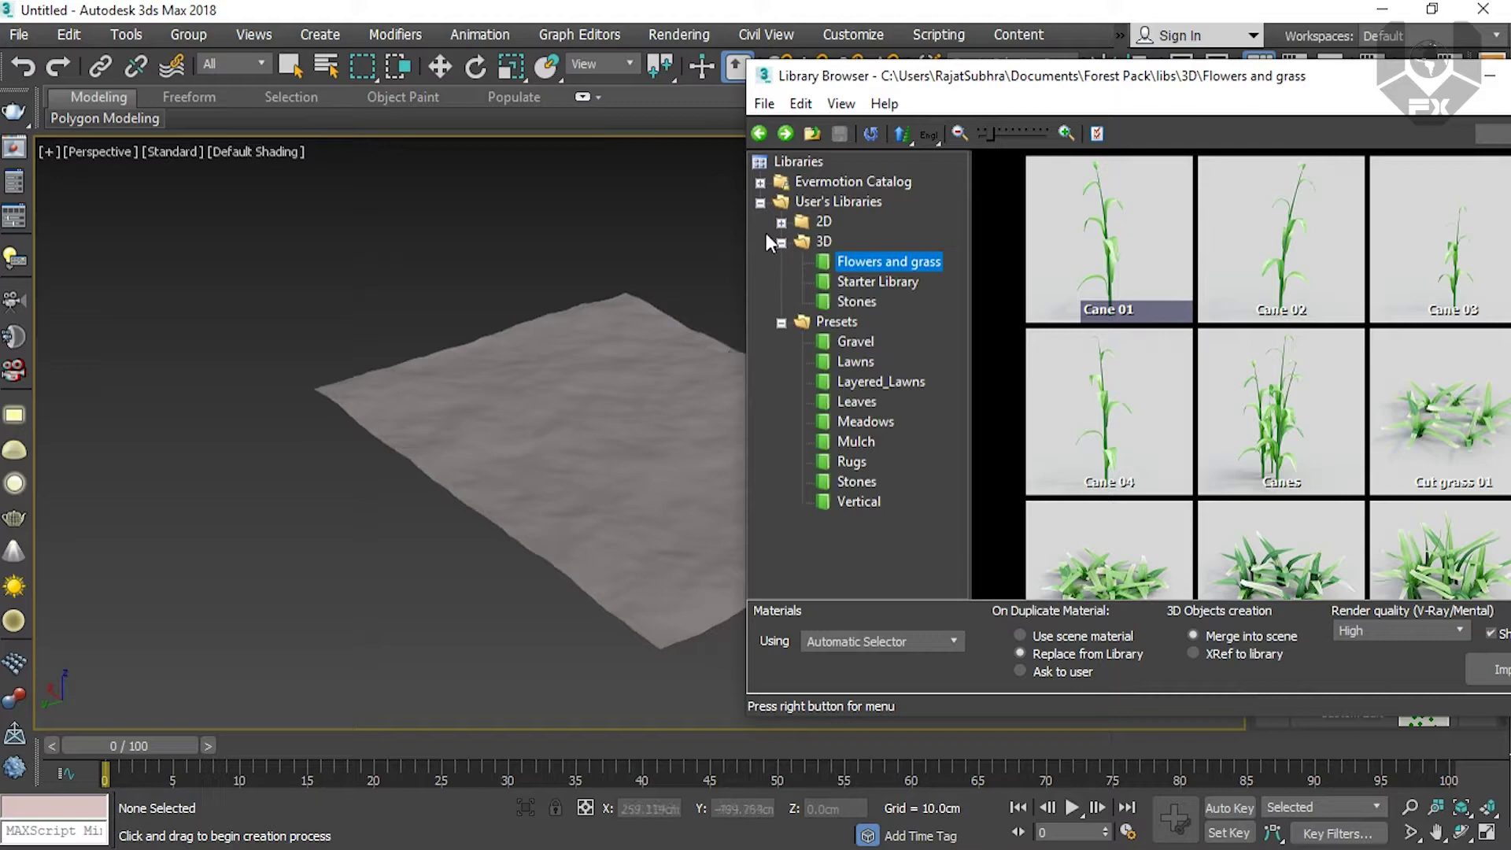
{"action": "left_click", "coordinate": [855, 342]}
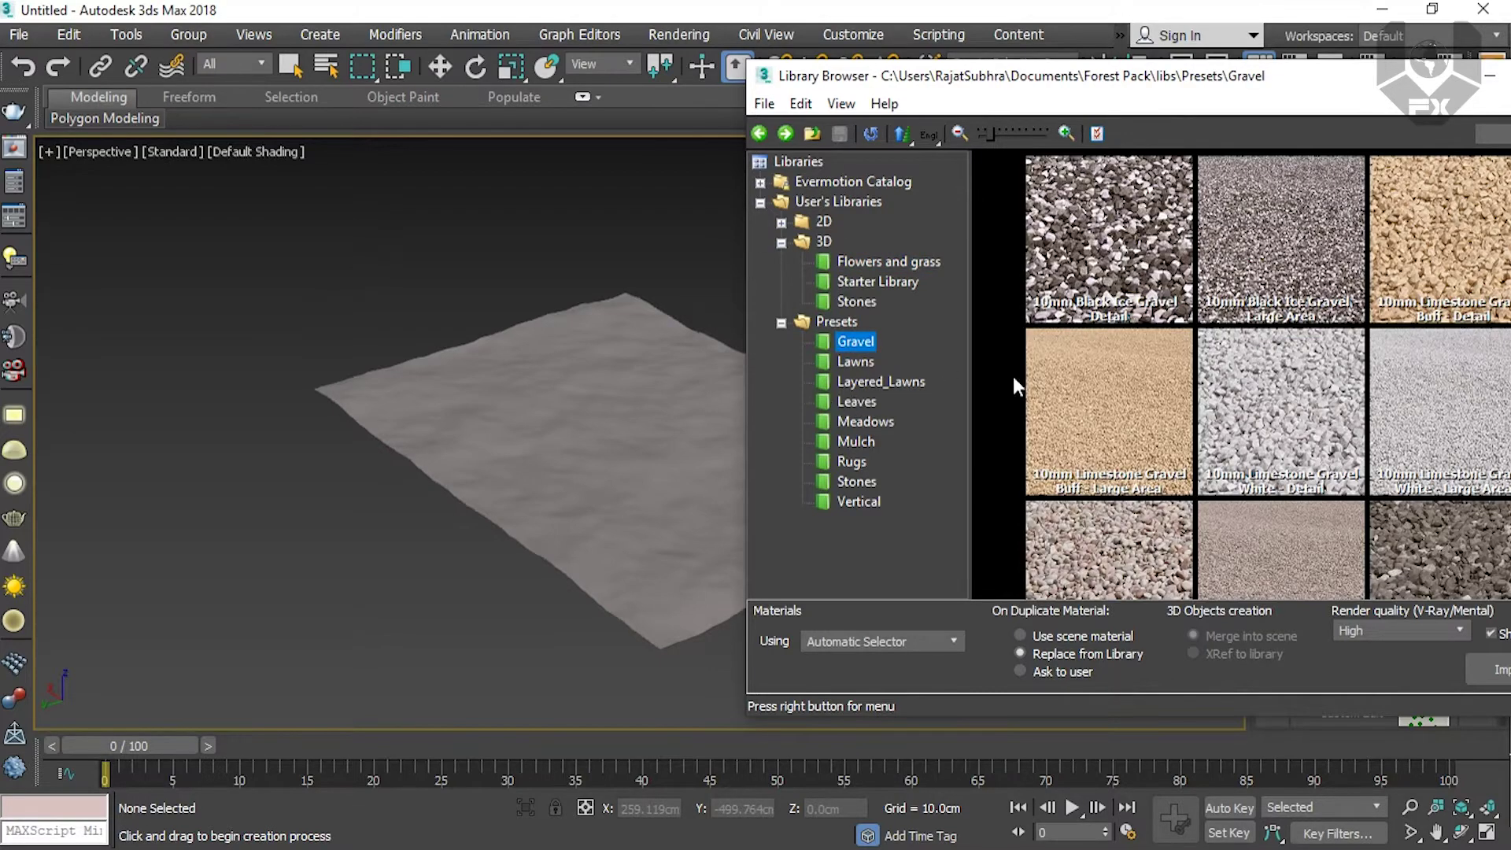
{"action": "left_click", "coordinate": [865, 422]}
{"action": "left_click", "coordinate": [849, 483]}
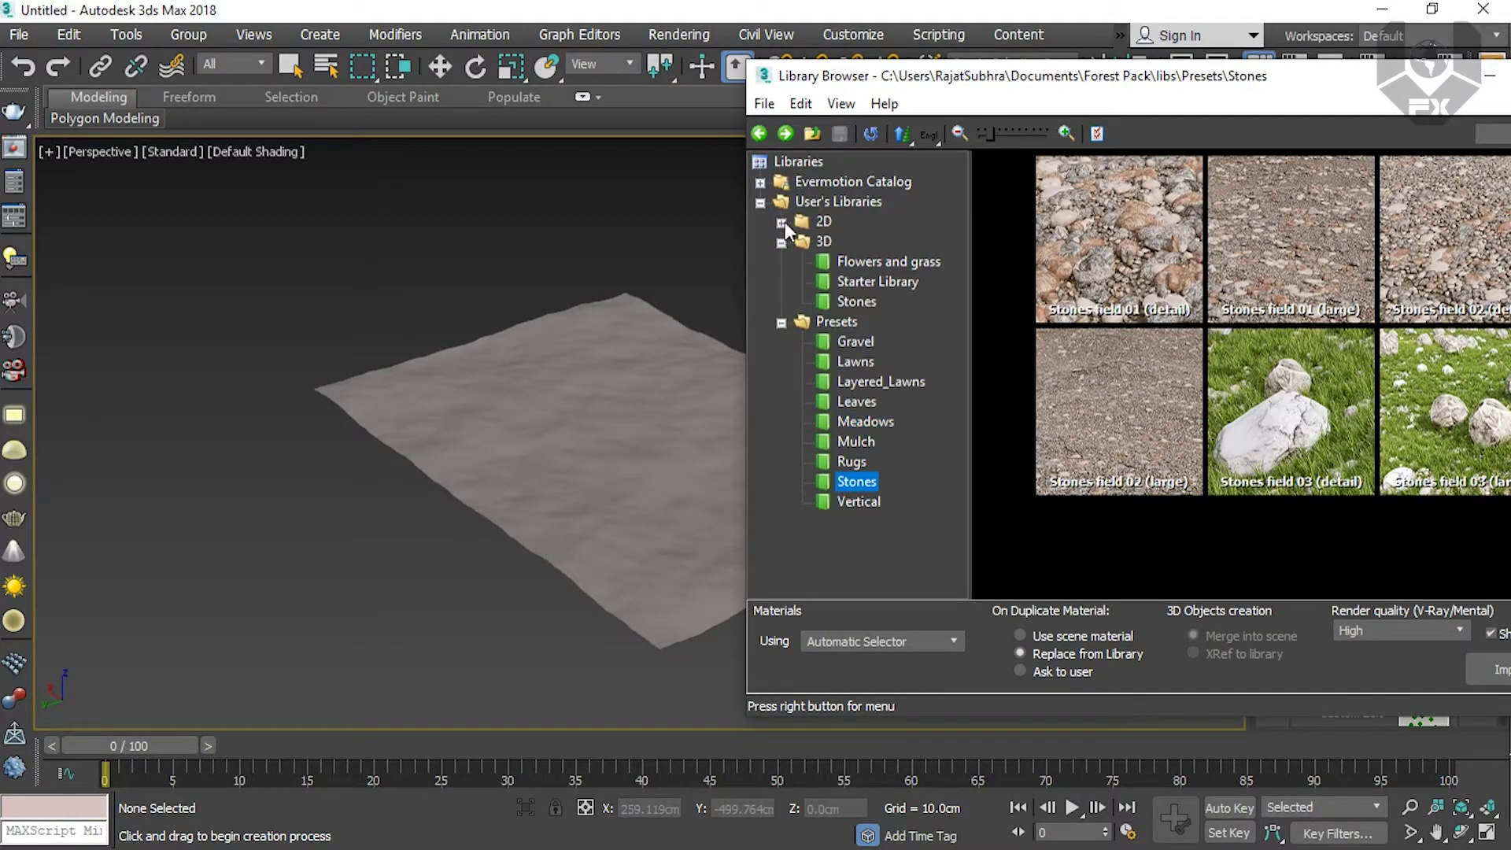
{"action": "left_click", "coordinate": [875, 263]}
{"action": "left_click", "coordinate": [865, 302]}
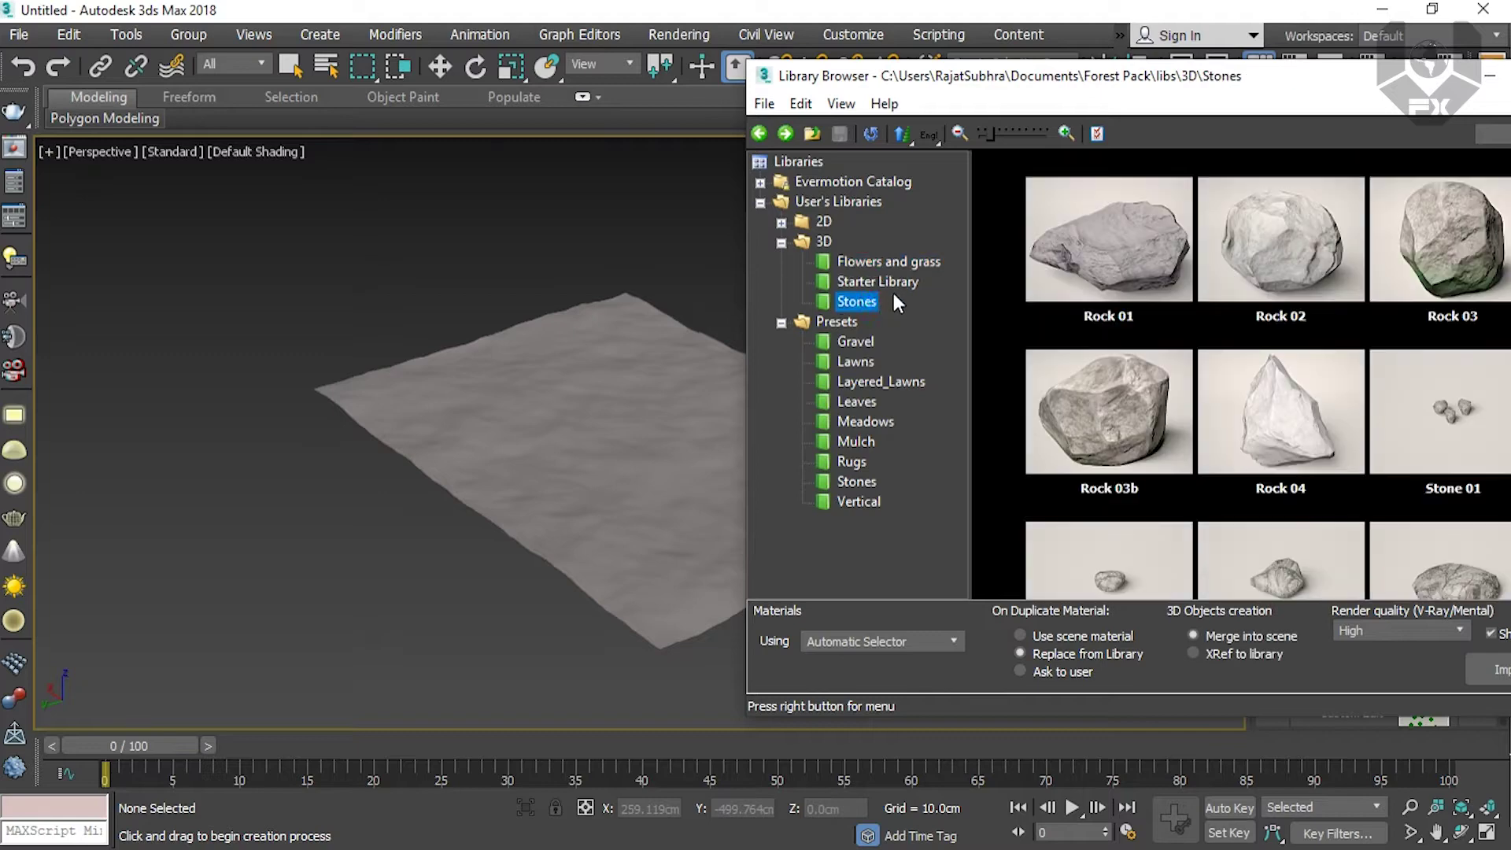
Step: Import American Elm 1, Black Poplar 1, Black Poplar Late Fall 1 and Holm Oak 1 from the 3D Starter Library
{"action": "left_click", "coordinate": [888, 282]}
{"action": "left_click_drag", "start_coordinate": [1168, 93], "coordinate": [998, 105]}
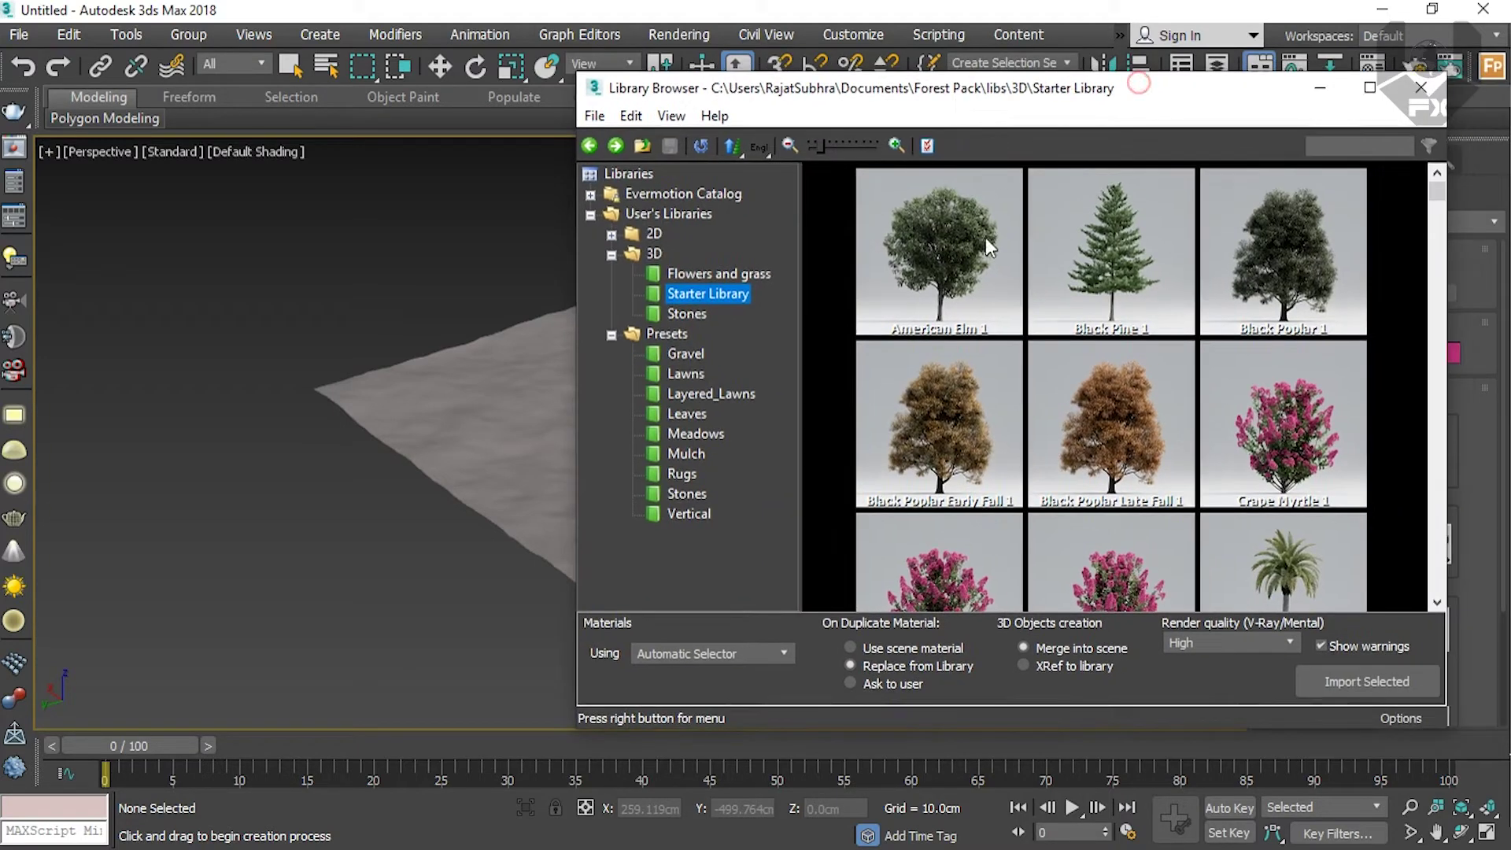
{"action": "mouse_move", "coordinate": [1437, 185]}
{"action": "left_mouse_down"}
{"action": "mouse_move", "coordinate": [1431, 337]}
{"action": "mouse_move", "coordinate": [1434, 180]}
{"action": "left_mouse_up"}
{"action": "left_click", "coordinate": [923, 318]}
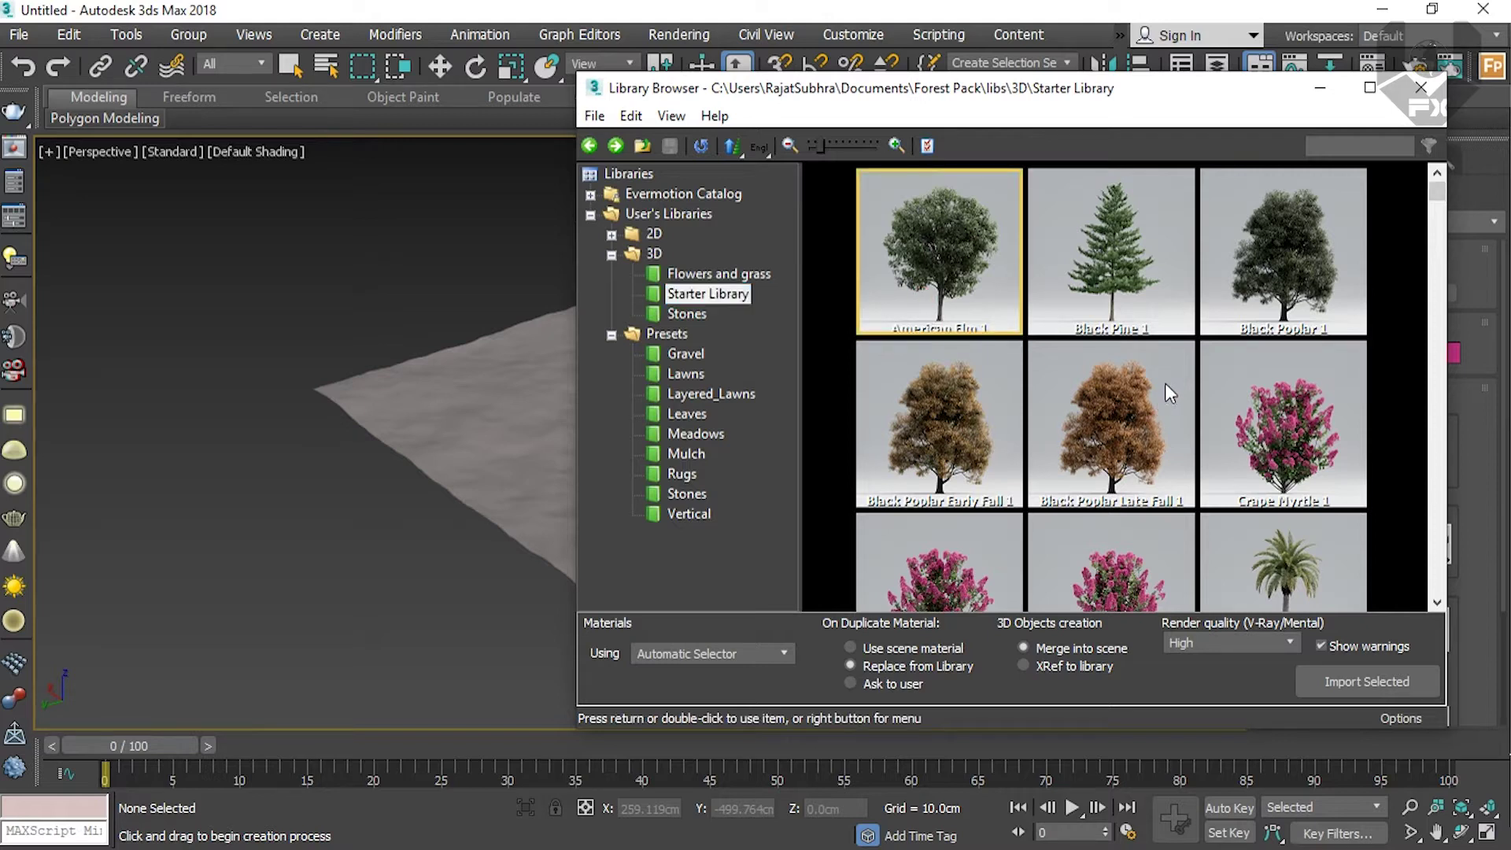
{"action": "left_click", "coordinate": [1268, 323], "text": "ctrl"}
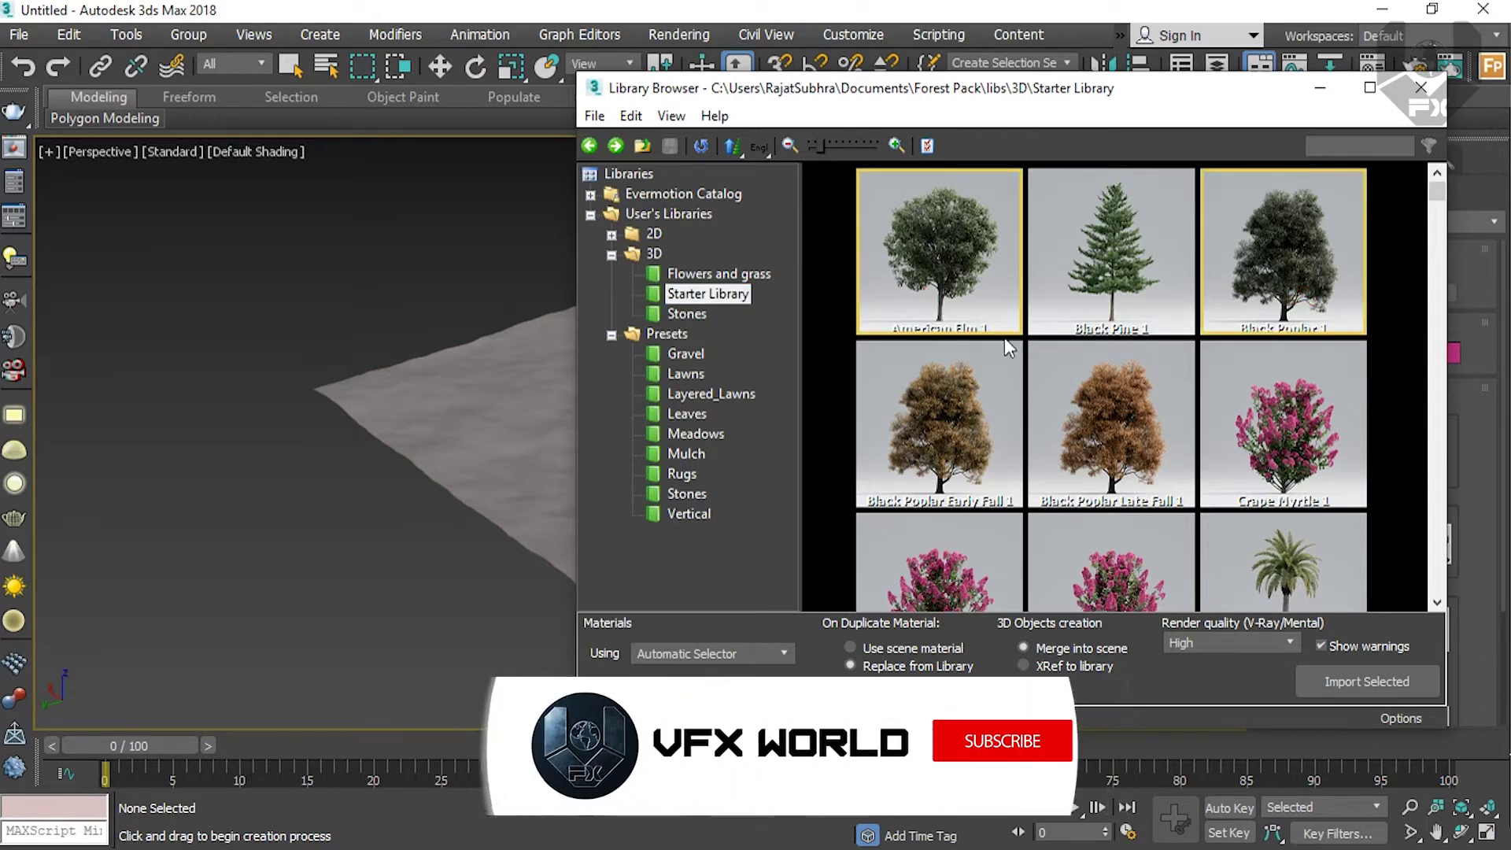
{"action": "left_click", "coordinate": [1179, 489], "text": "ctrl"}
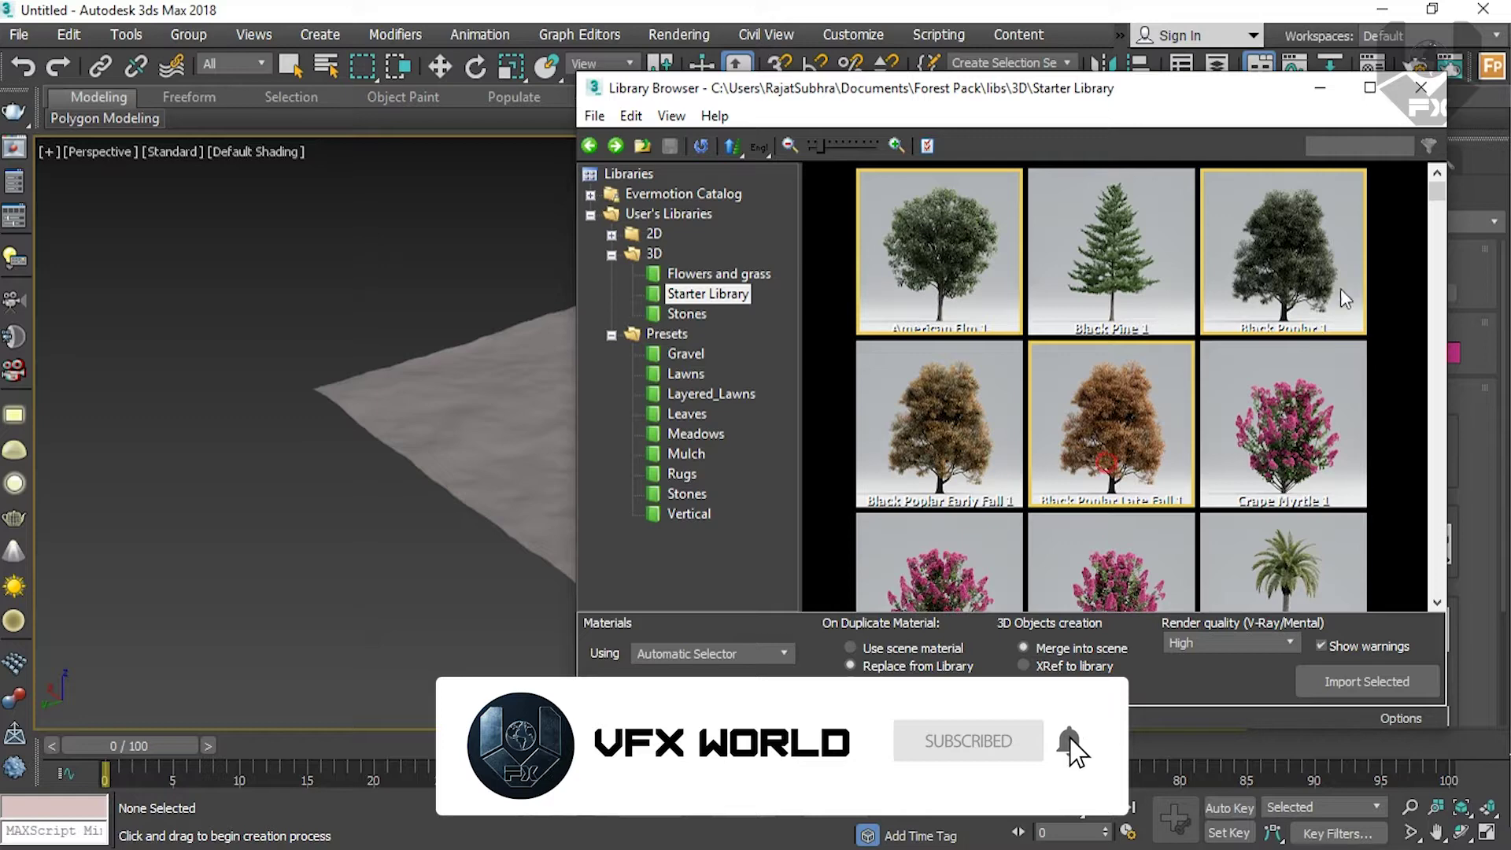
{"action": "left_click_drag", "start_coordinate": [1437, 193], "coordinate": [1404, 440]}
{"action": "left_click", "coordinate": [957, 455], "text": "ctrl"}
{"action": "left_click_drag", "start_coordinate": [1439, 444], "coordinate": [1434, 193]}
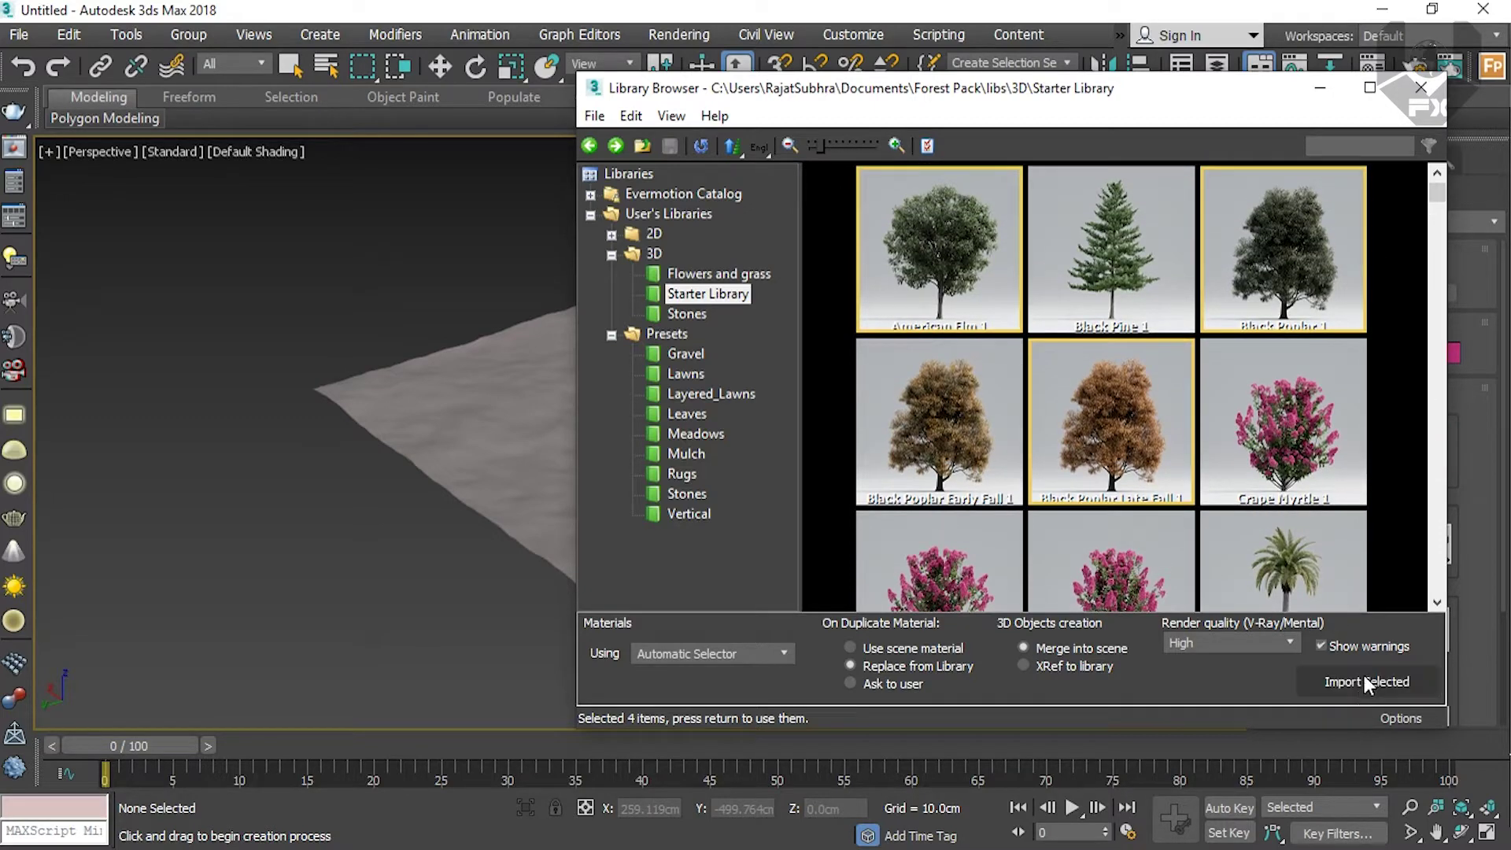
{"action": "left_click", "coordinate": [1368, 681]}
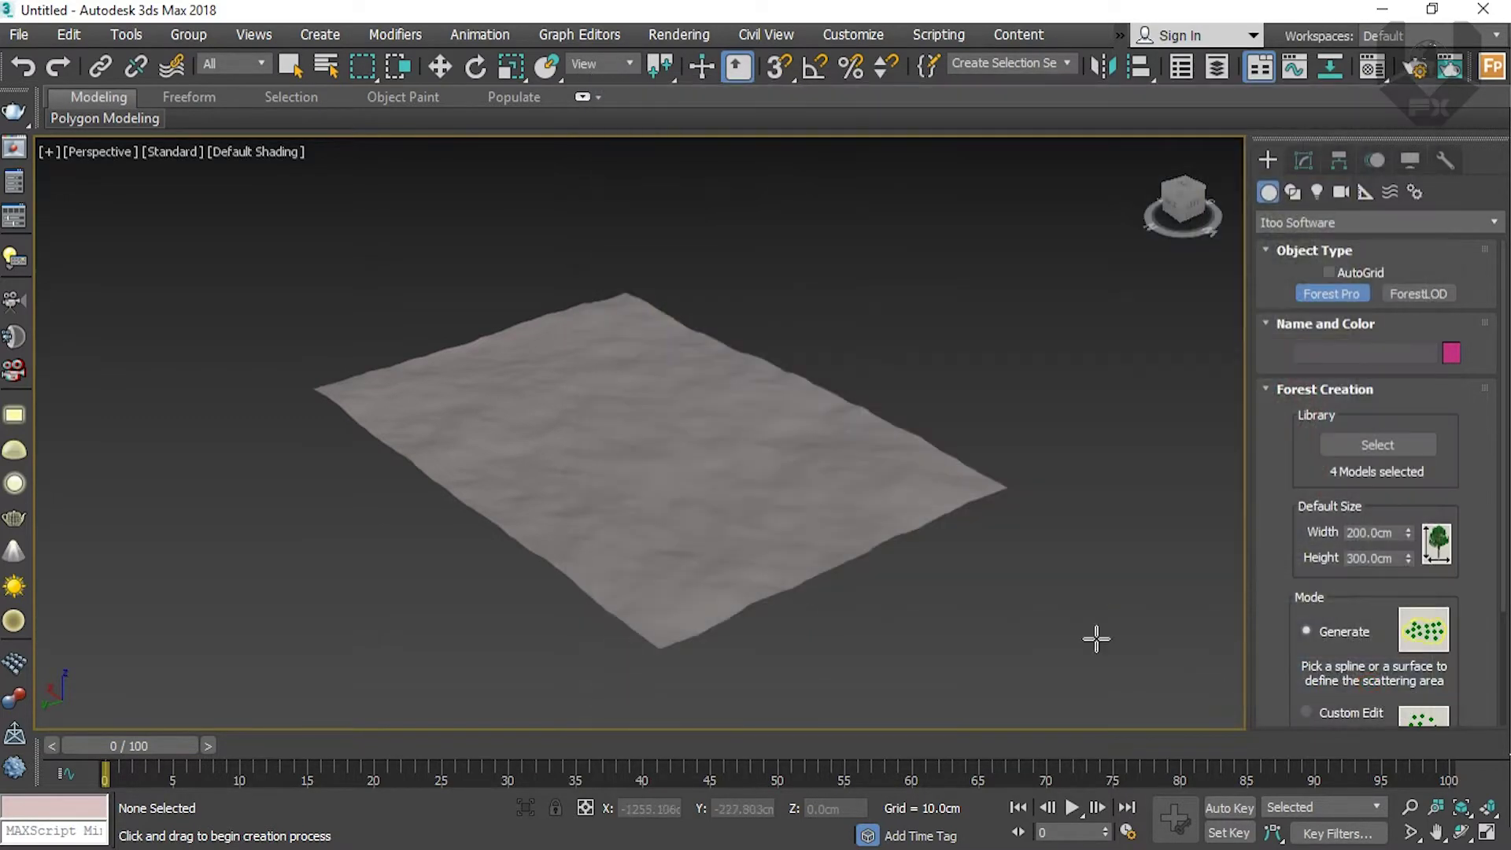
Step: Scatter the imported trees using the ground plane as the surface, with camera clipping enabled, and inspect them from several angles
{"action": "left_click", "coordinate": [794, 438]}
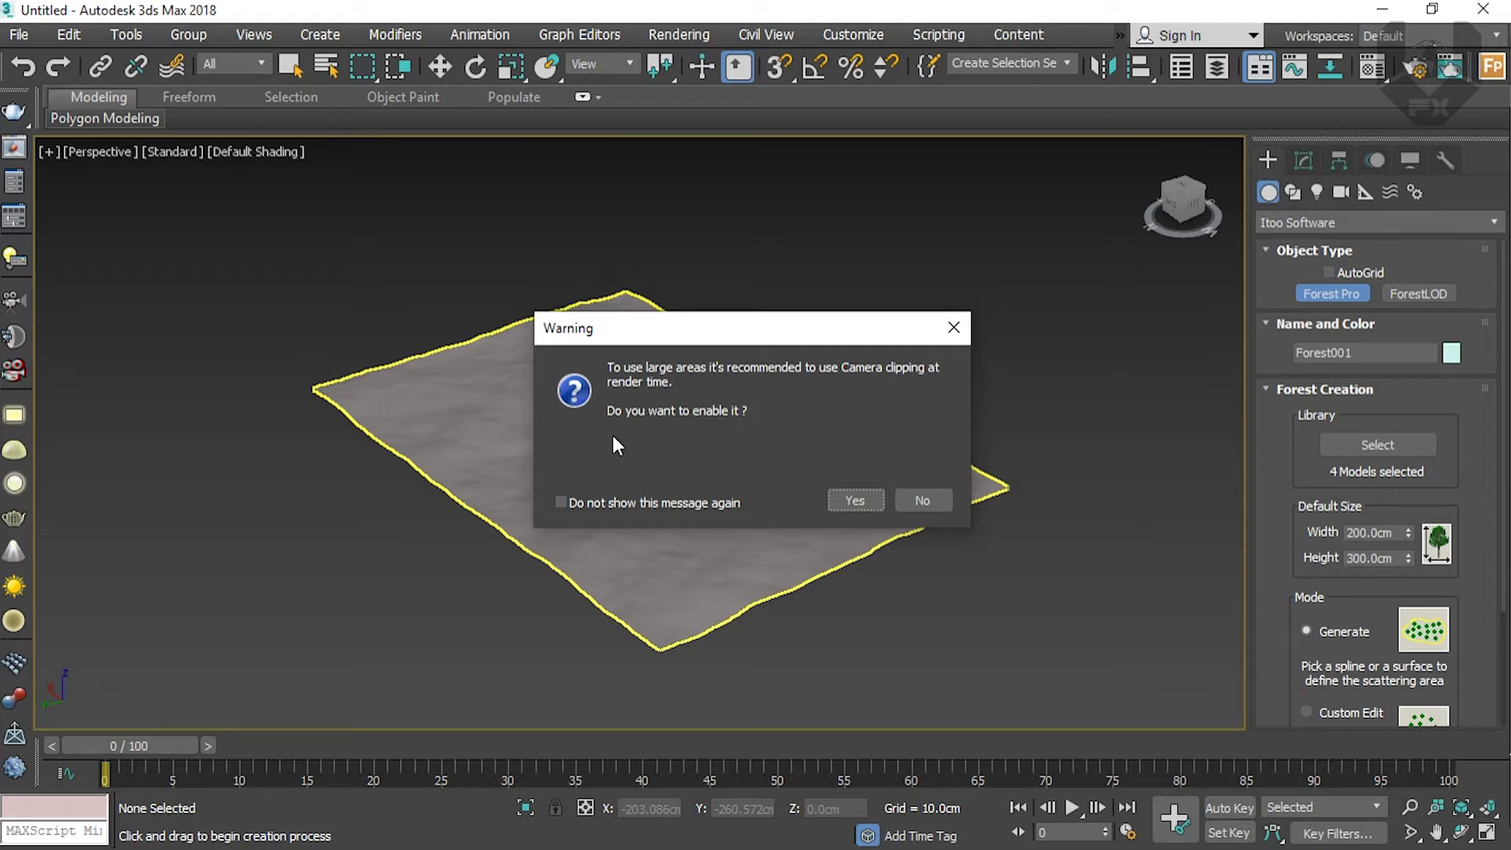
{"action": "left_click", "coordinate": [855, 504]}
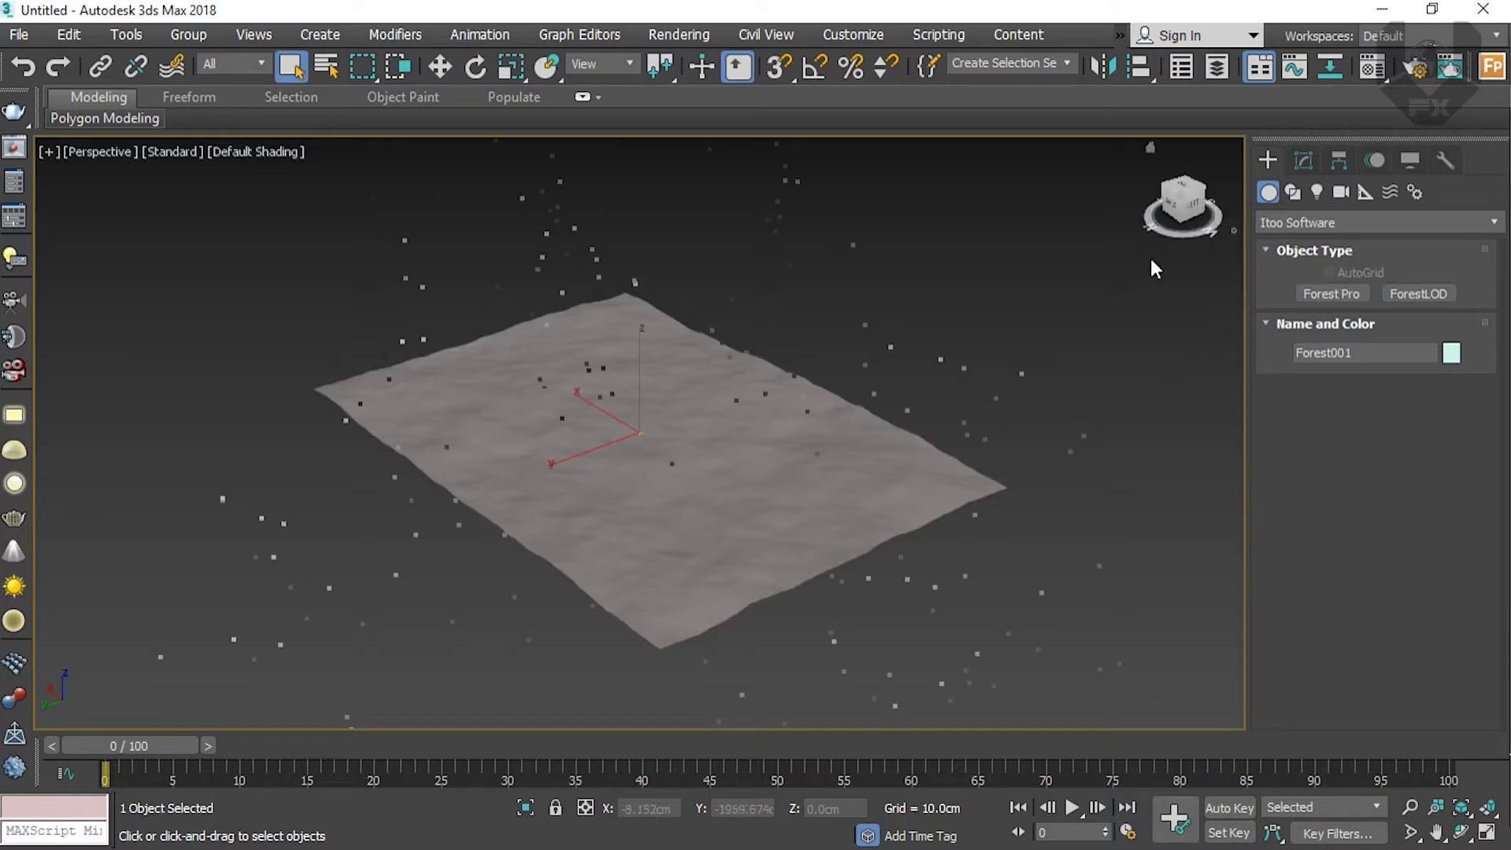
{"action": "left_click", "coordinate": [1200, 210]}
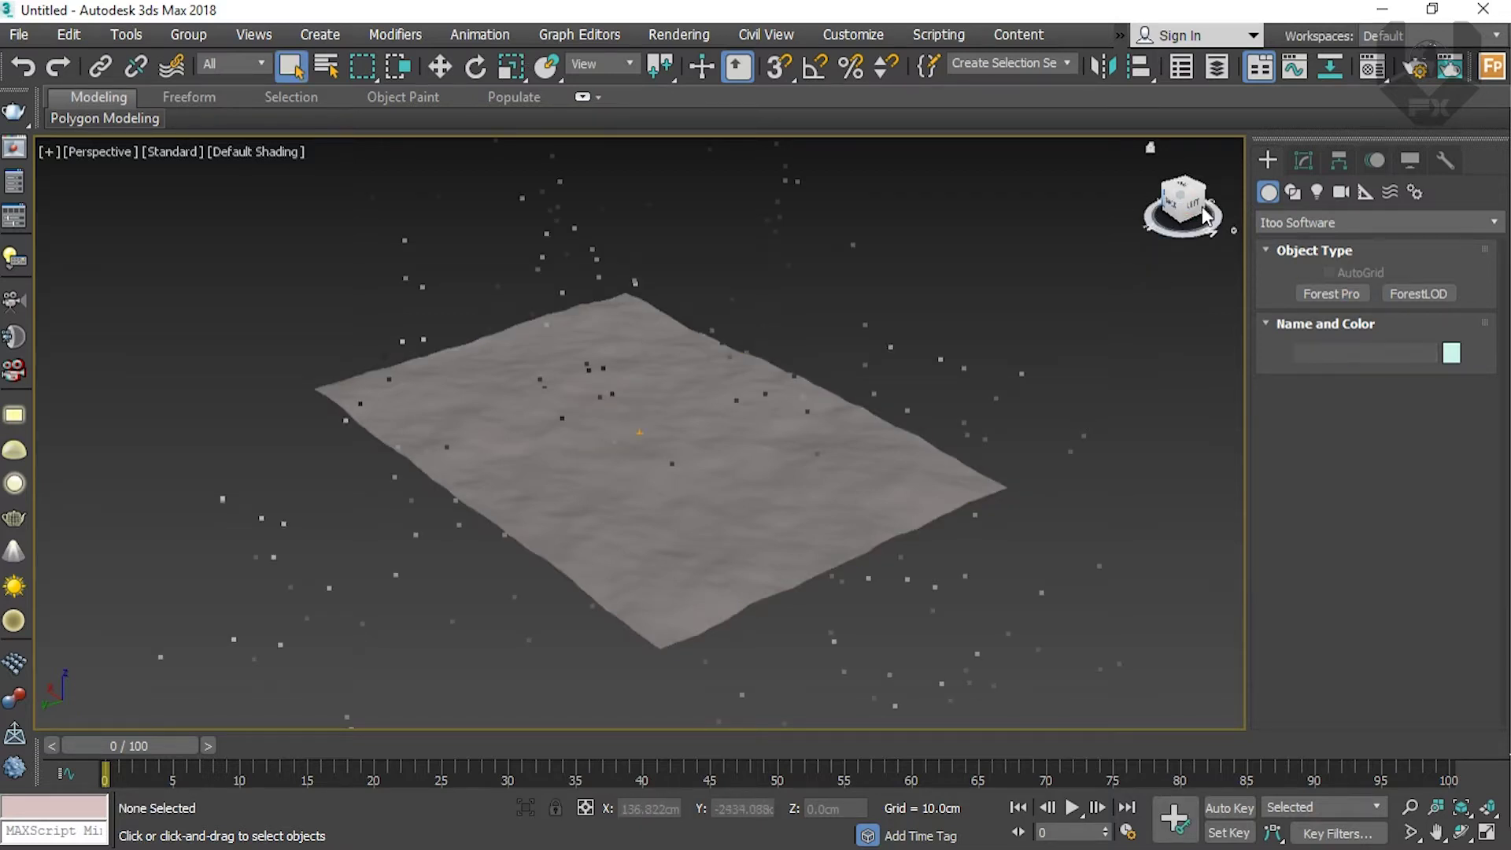
{"action": "left_click_drag", "start_coordinate": [1191, 208], "coordinate": [1166, 211]}
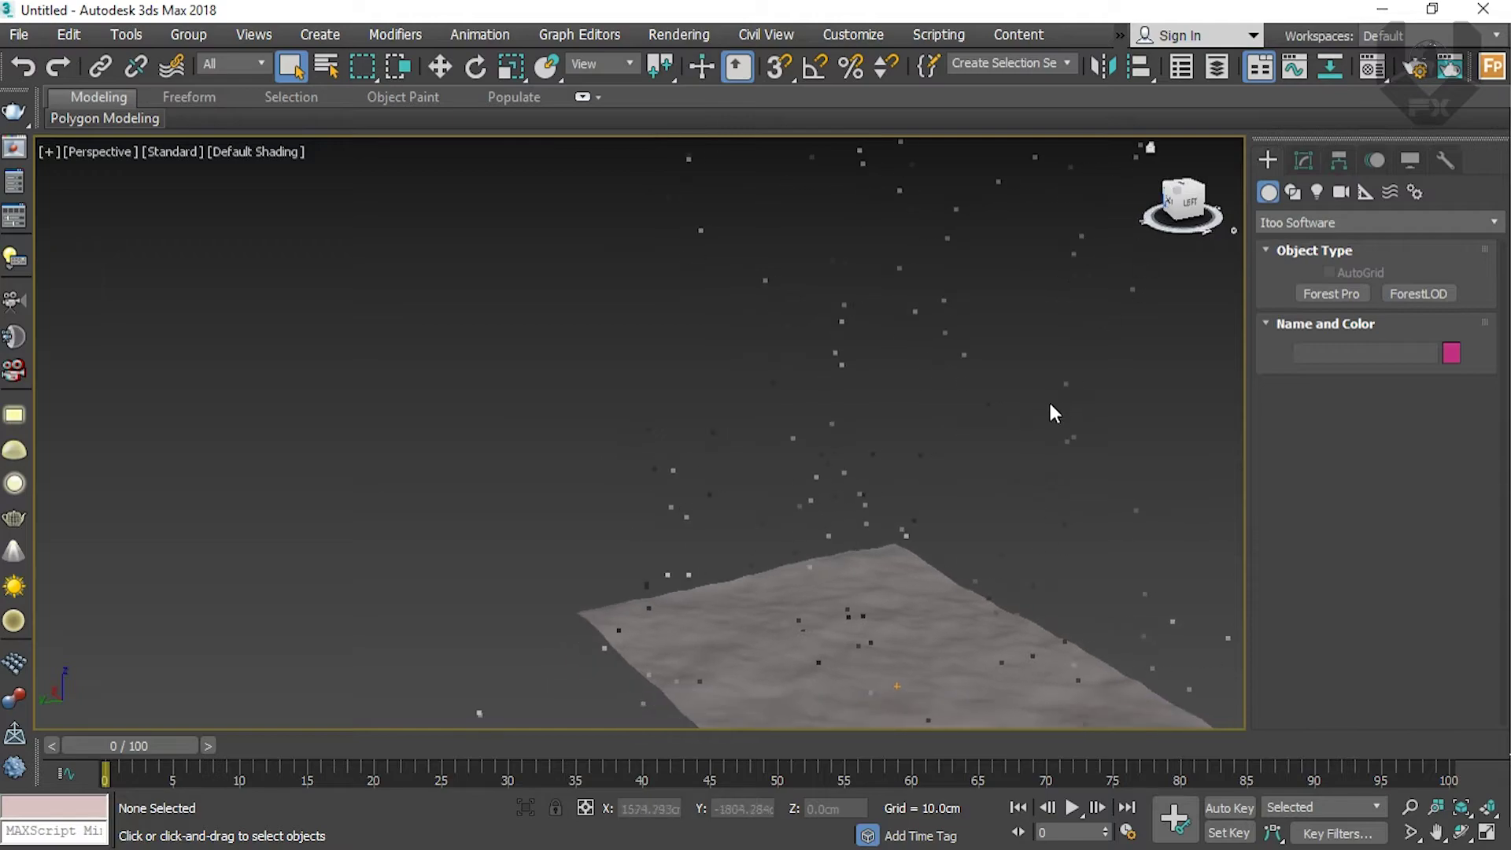
{"action": "key", "text": "z"}
{"action": "mouse_move", "coordinate": [1184, 205]}
{"action": "left_mouse_down"}
{"action": "mouse_move", "coordinate": [1174, 228]}
{"action": "mouse_move", "coordinate": [1197, 227]}
{"action": "mouse_move", "coordinate": [1181, 200]}
{"action": "mouse_move", "coordinate": [1214, 215]}
{"action": "mouse_move", "coordinate": [1204, 244]}
{"action": "mouse_move", "coordinate": [1185, 224]}
{"action": "left_mouse_up"}
{"action": "middle_click_drag", "start_coordinate": [620, 614], "coordinate": [612, 540], "text": "alt"}
{"action": "mouse_move", "coordinate": [1183, 206]}
{"action": "left_mouse_down"}
{"action": "mouse_move", "coordinate": [1175, 225]}
{"action": "mouse_move", "coordinate": [1192, 203]}
{"action": "left_mouse_up"}
Step: Reduce the Forest object's global geometry scale to 2.8% so the trees suit the terrain
{"action": "left_click", "coordinate": [1298, 163]}
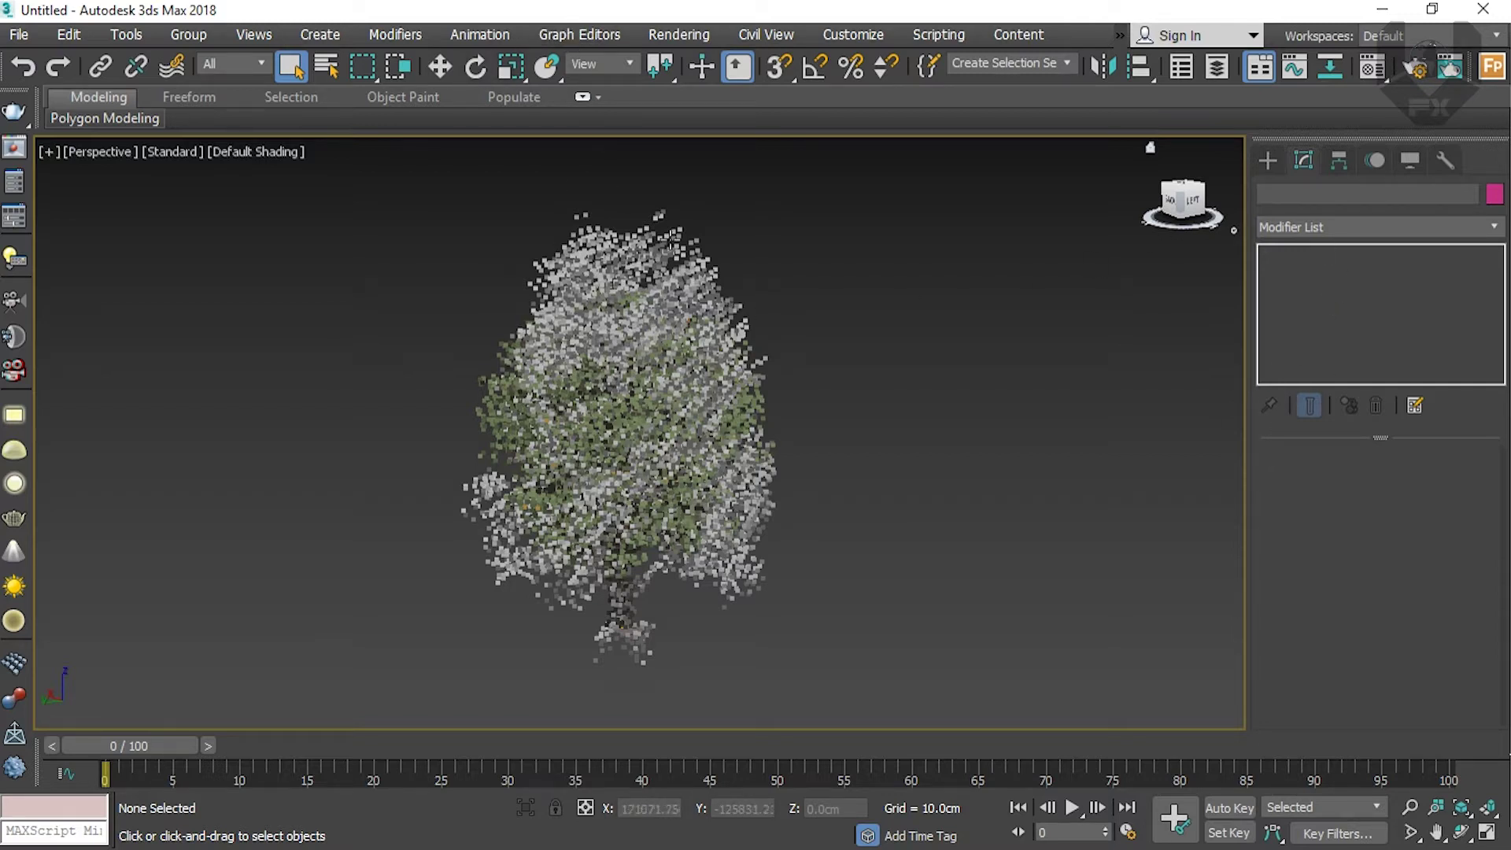
{"action": "left_click_drag", "start_coordinate": [763, 197], "coordinate": [575, 345]}
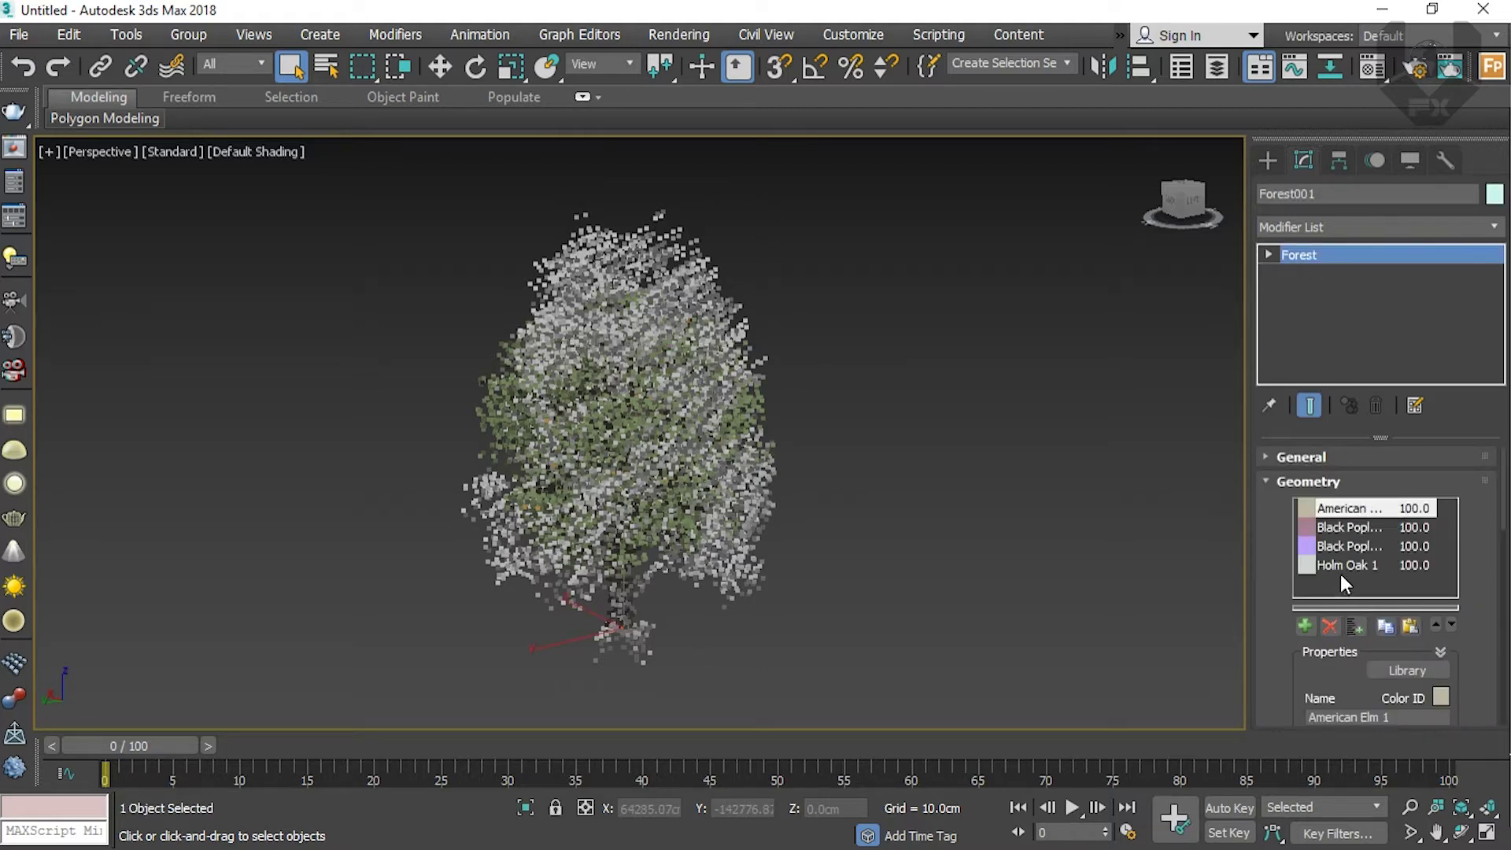
{"action": "scroll", "coordinate": [1266, 615], "scroll_direction": "down", "scroll_amount": 8}
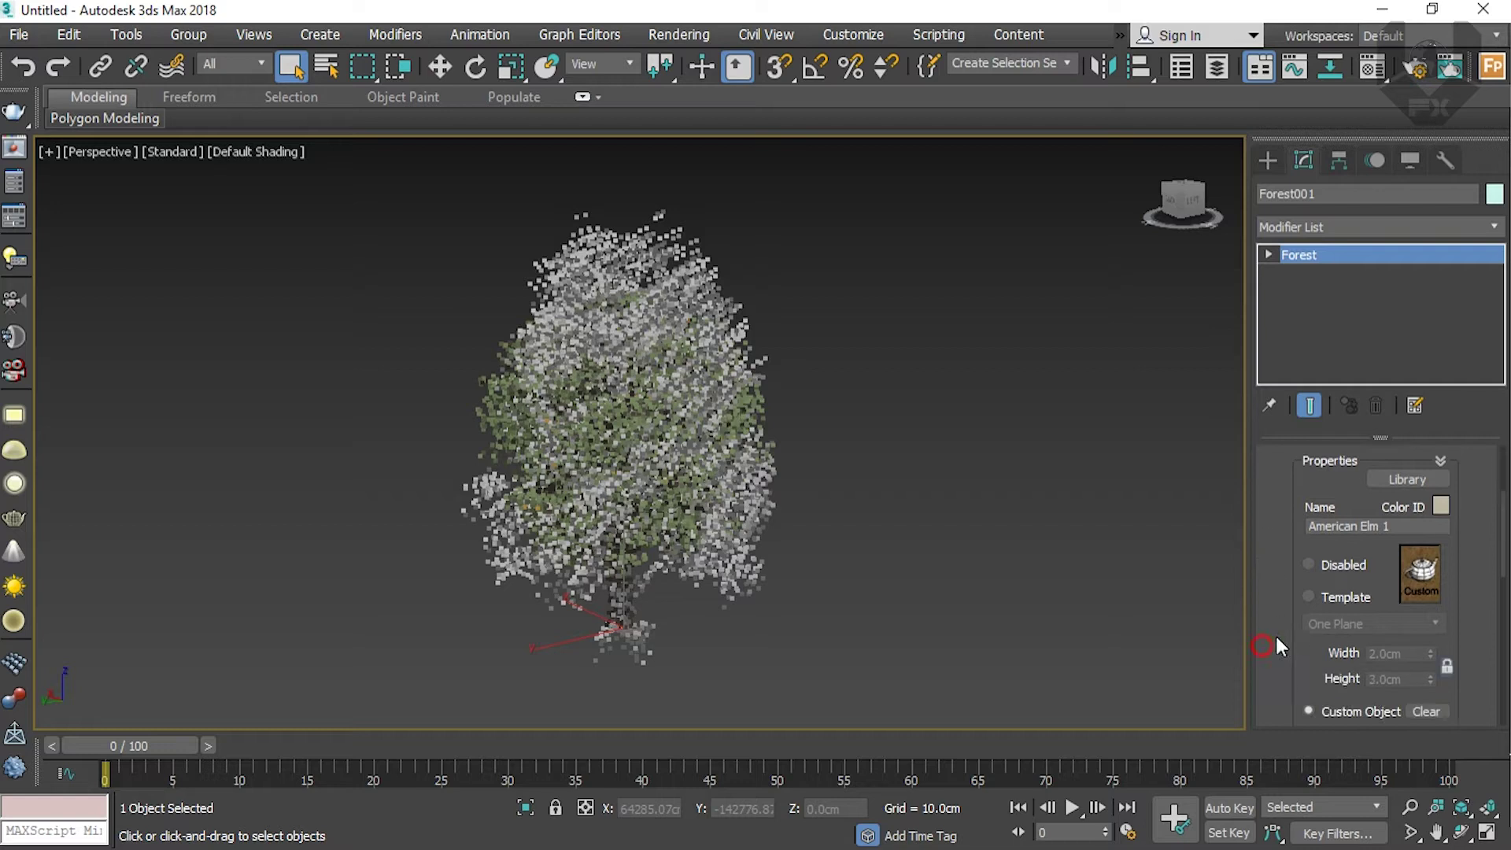
{"action": "scroll", "coordinate": [1267, 592], "scroll_direction": "down", "scroll_amount": 1}
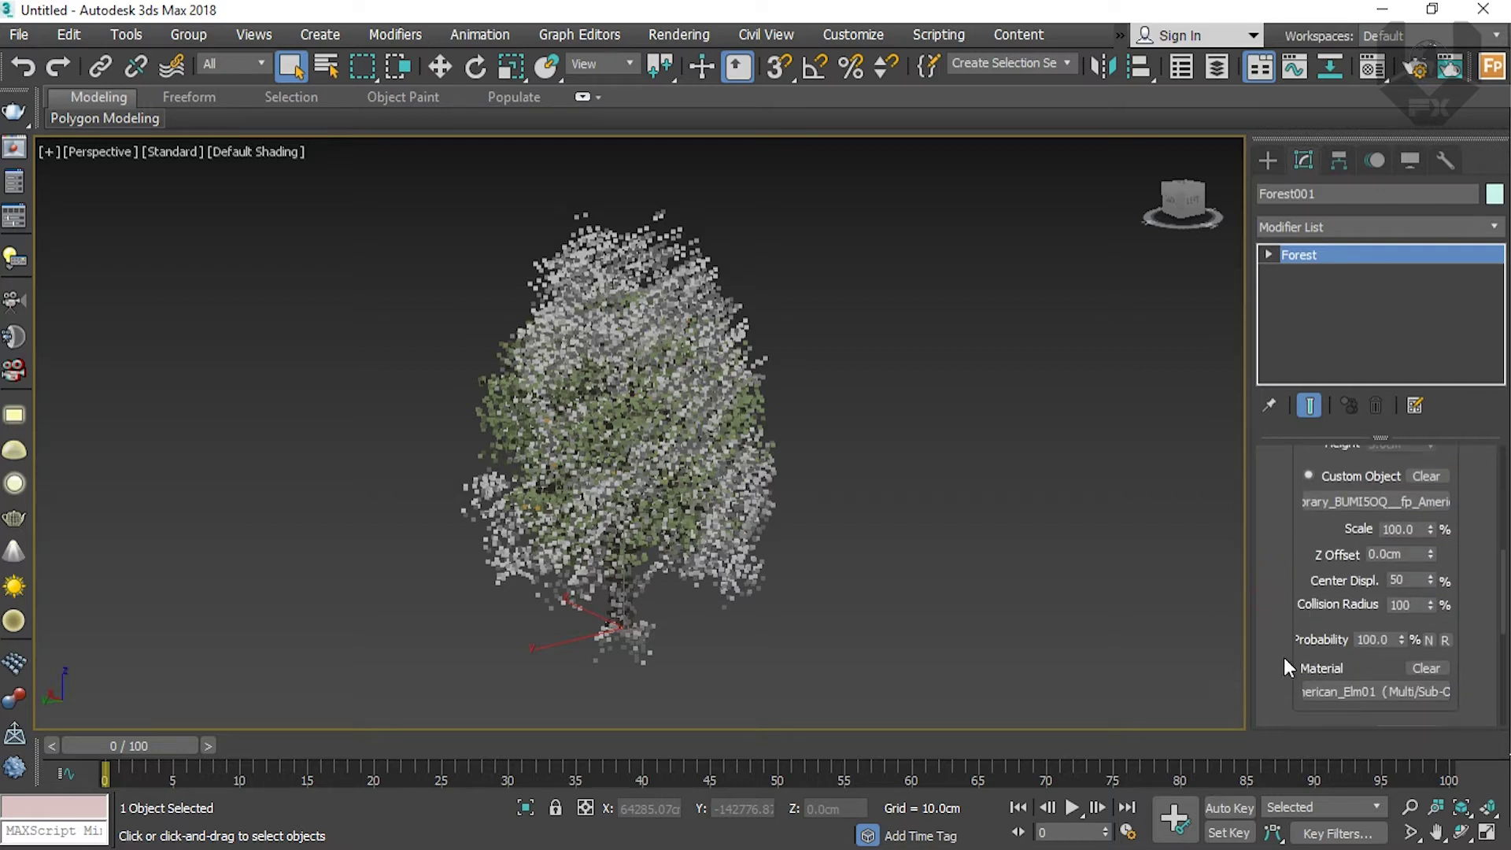
{"action": "scroll", "coordinate": [1285, 650], "scroll_direction": "down", "scroll_amount": 3}
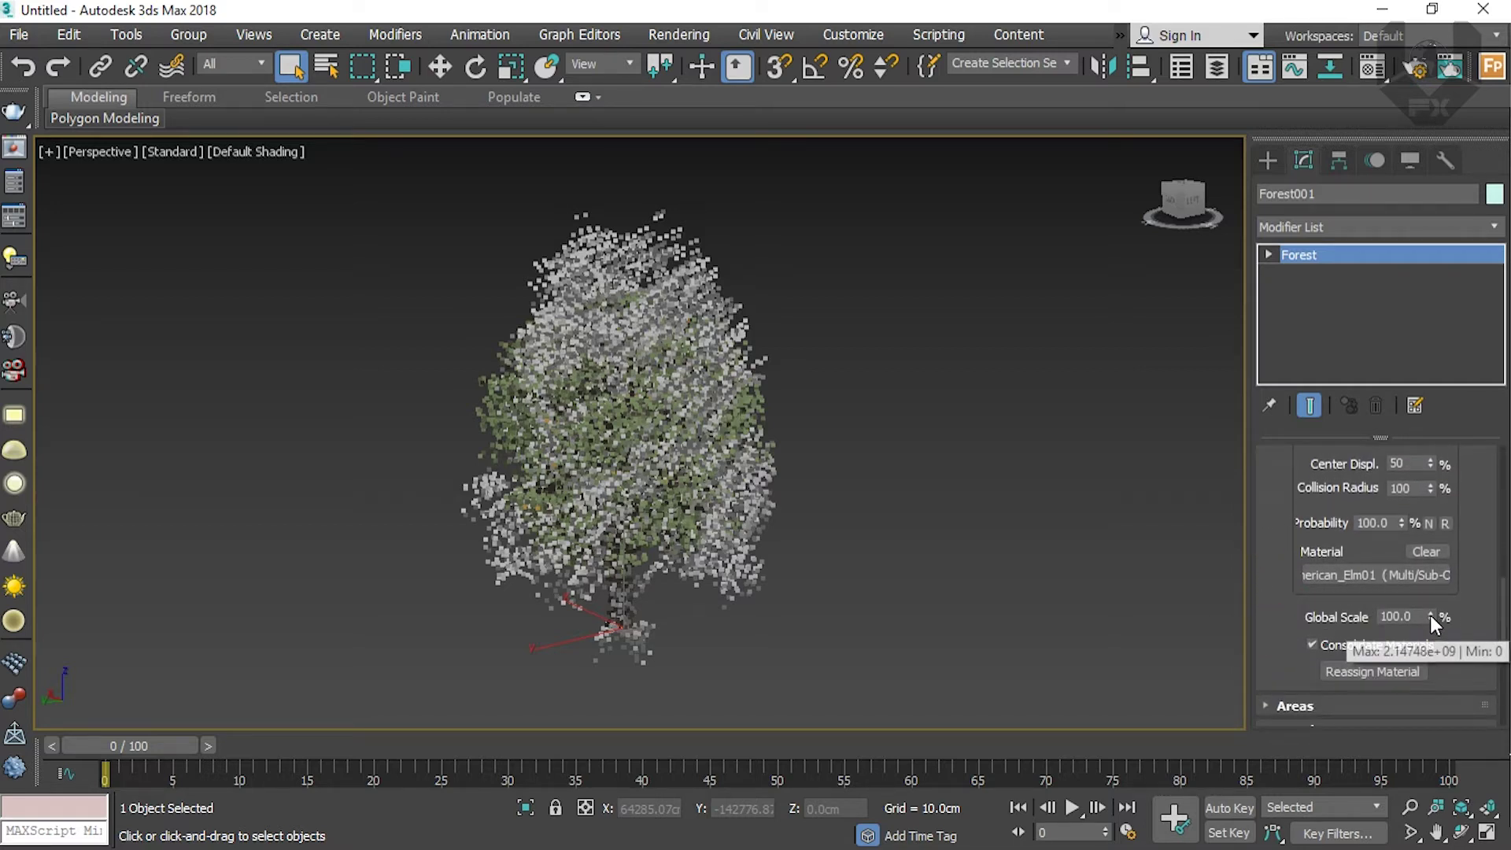
{"action": "left_click_drag", "start_coordinate": [1429, 617], "coordinate": [1416, 718]}
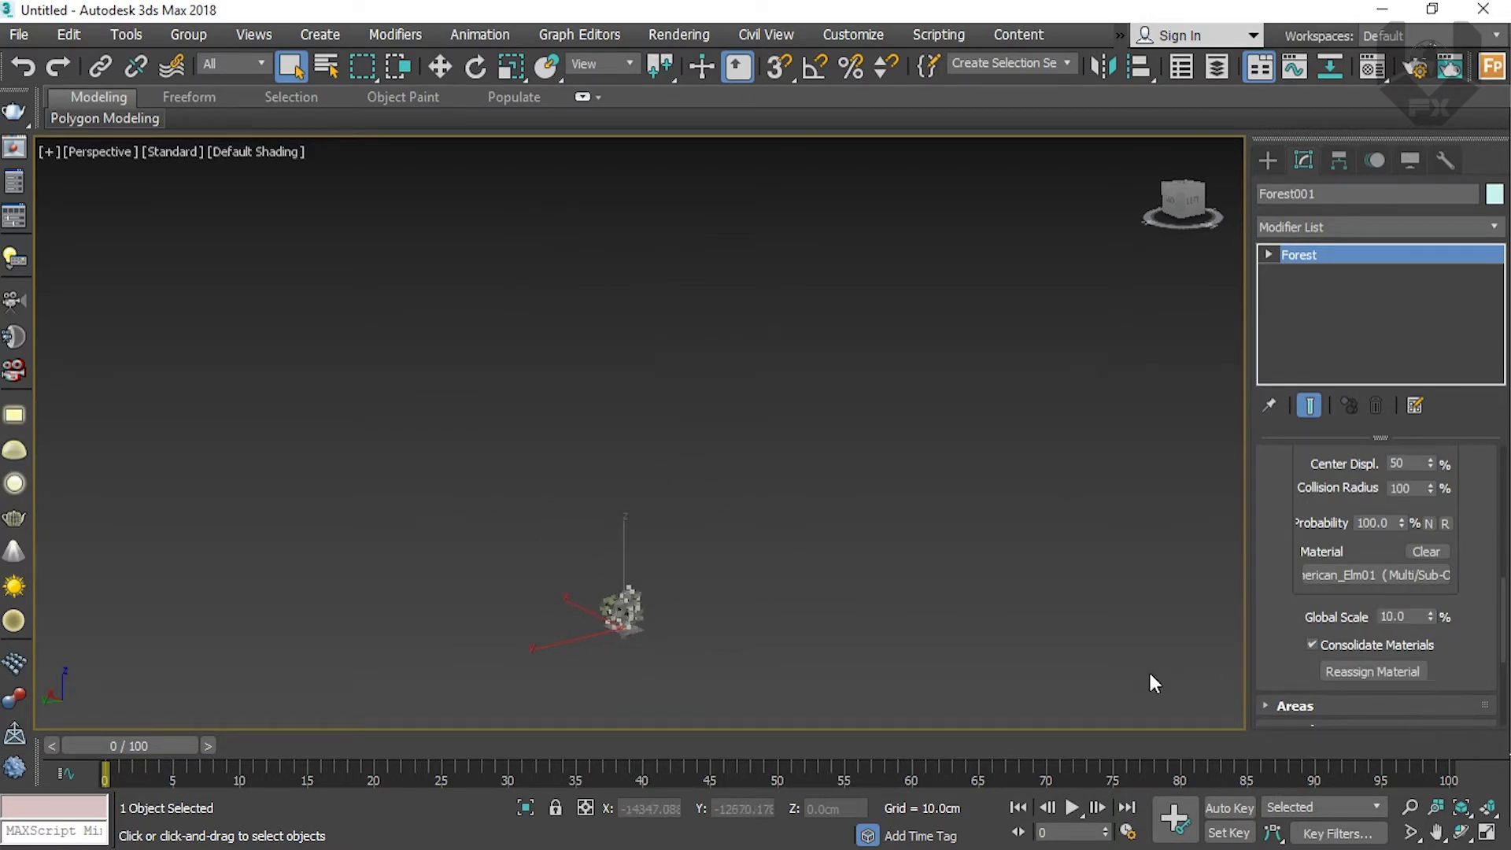
{"action": "left_click_drag", "start_coordinate": [1432, 617], "coordinate": [1421, 699]}
{"action": "mouse_move", "coordinate": [1180, 196]}
{"action": "left_mouse_down"}
{"action": "mouse_move", "coordinate": [1178, 260]}
{"action": "mouse_move", "coordinate": [1177, 215]}
{"action": "left_mouse_up"}
{"action": "scroll", "coordinate": [946, 425], "scroll_direction": "up", "scroll_amount": 3}
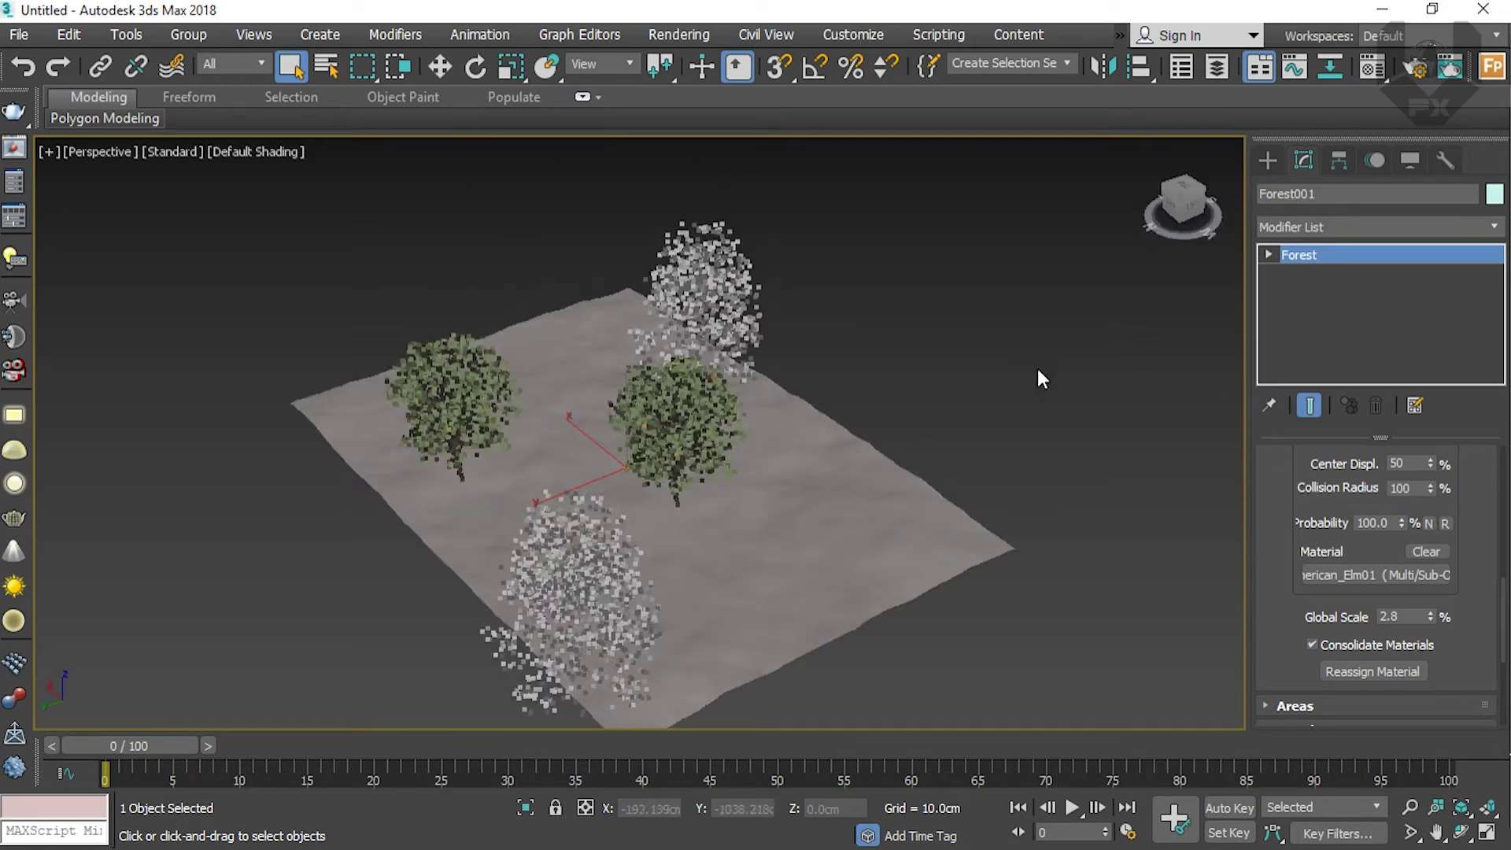
Step: Add a UVW Map modifier with planar mapping to the ground plane and fit the mapping to it
{"action": "left_click_drag", "start_coordinate": [882, 587], "coordinate": [882, 587]}
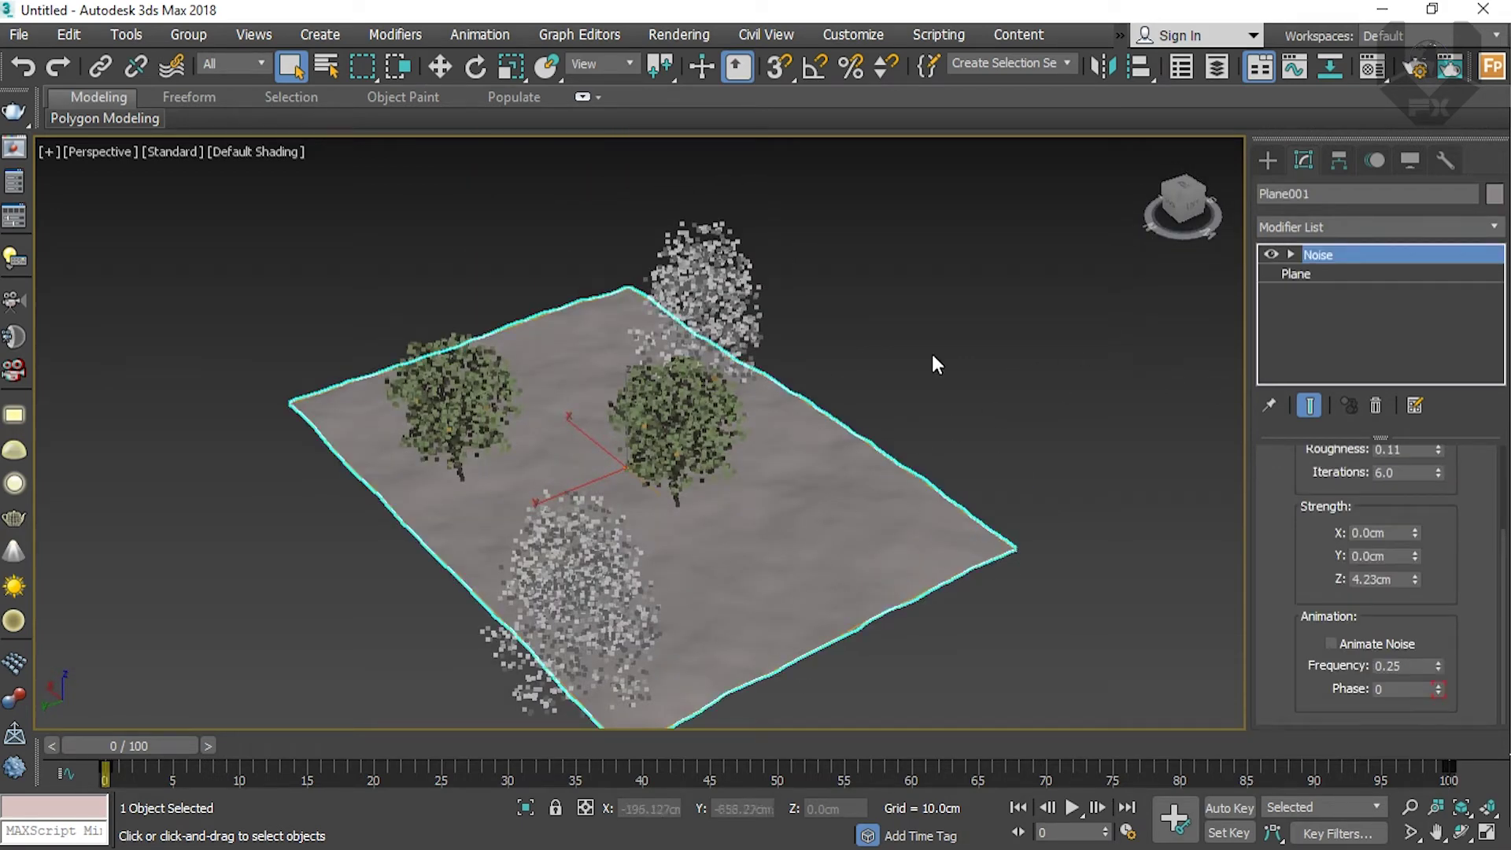
{"action": "left_click", "coordinate": [1348, 229]}
{"action": "scroll", "coordinate": [1343, 248], "scroll_direction": "down", "scroll_amount": 15}
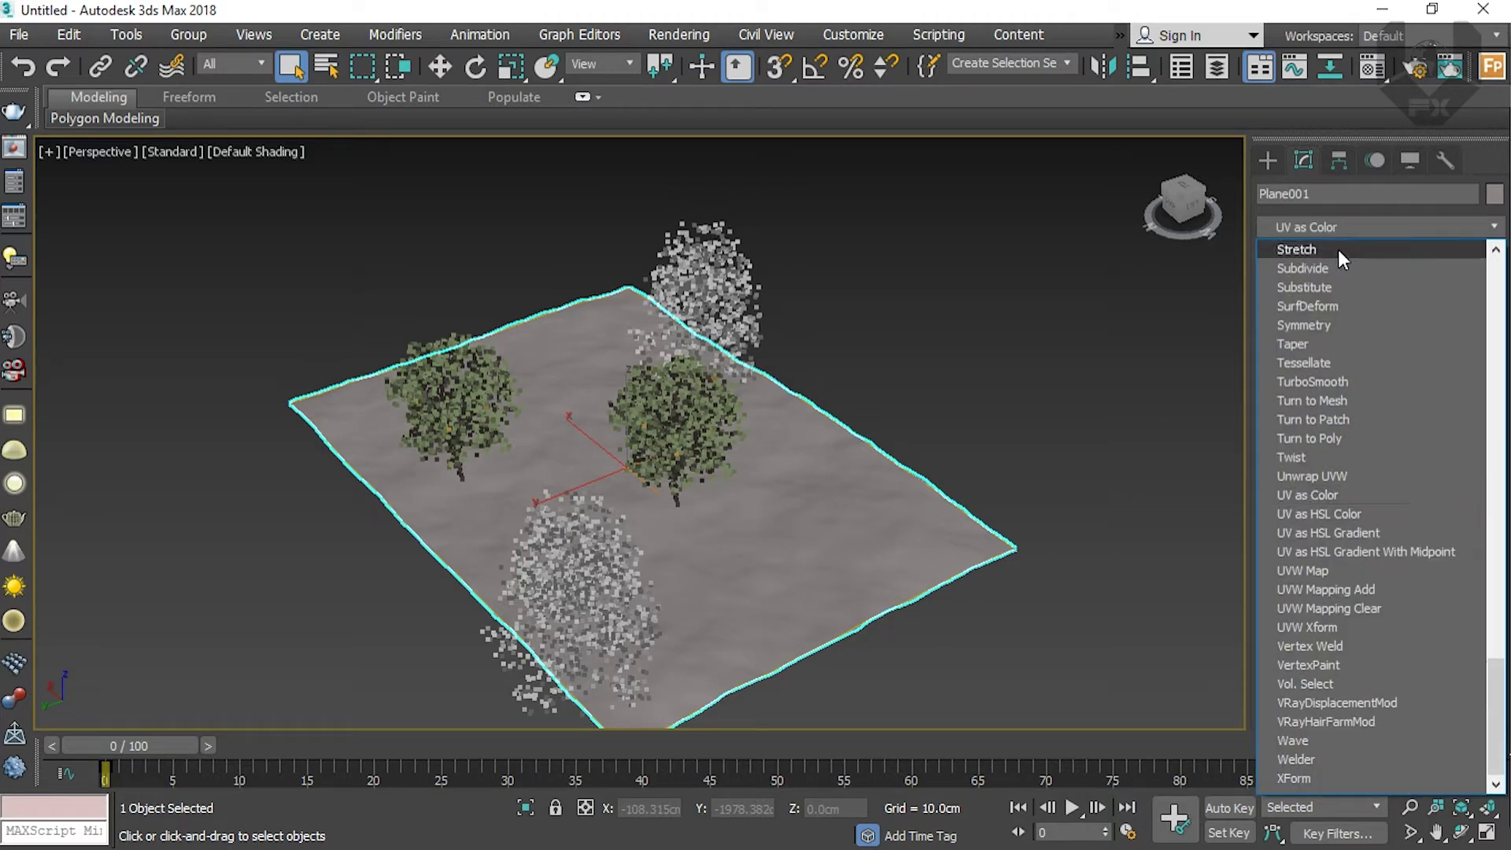
{"action": "left_click", "coordinate": [1306, 572]}
{"action": "scroll", "coordinate": [1322, 520], "scroll_direction": "up", "scroll_amount": 3}
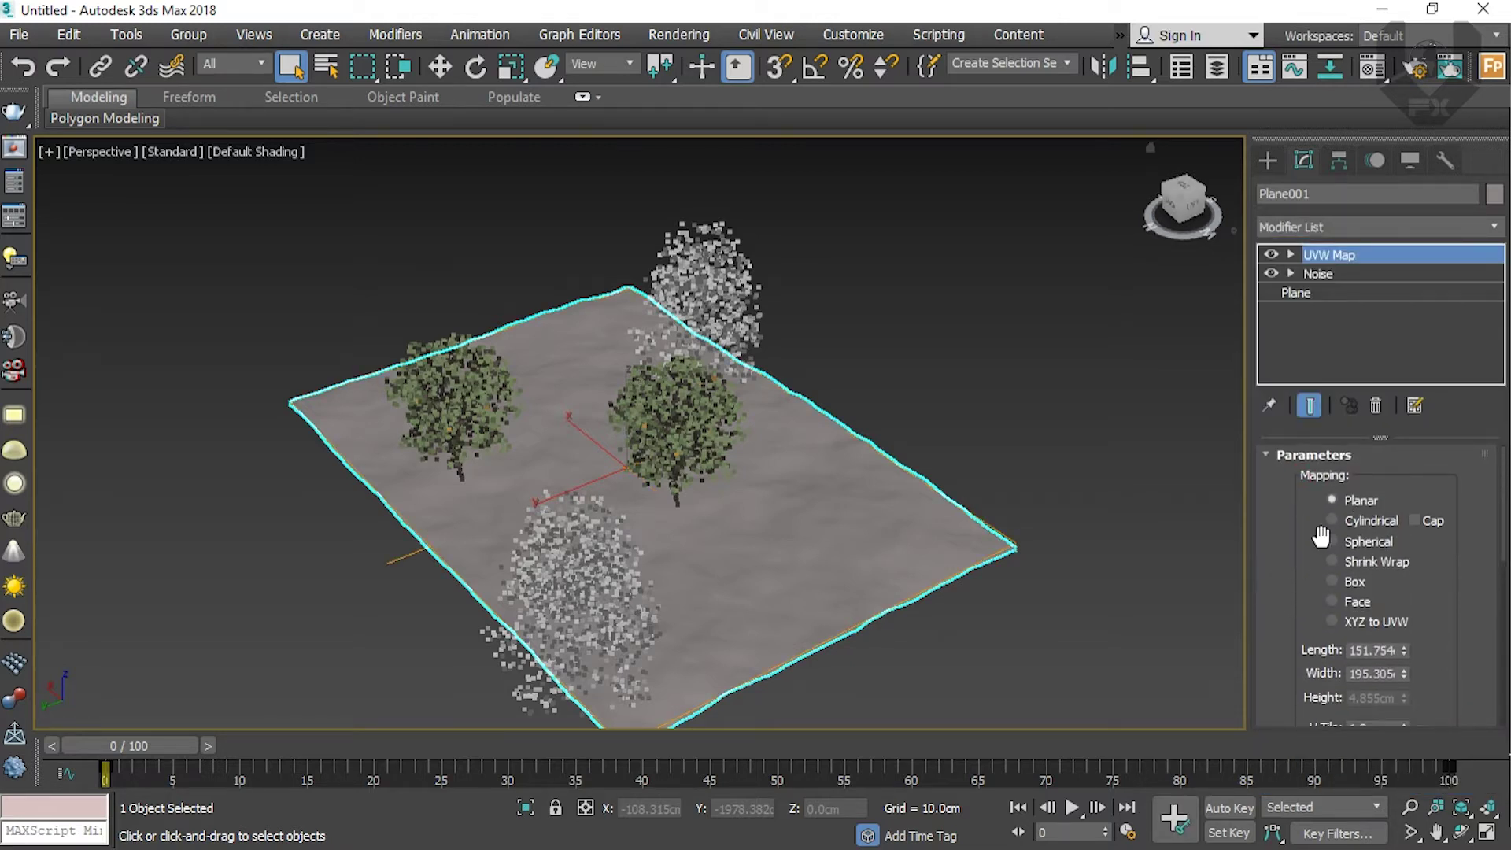
{"action": "scroll", "coordinate": [1310, 527], "scroll_direction": "down", "scroll_amount": 3}
{"action": "scroll", "coordinate": [1290, 543], "scroll_direction": "down", "scroll_amount": 3}
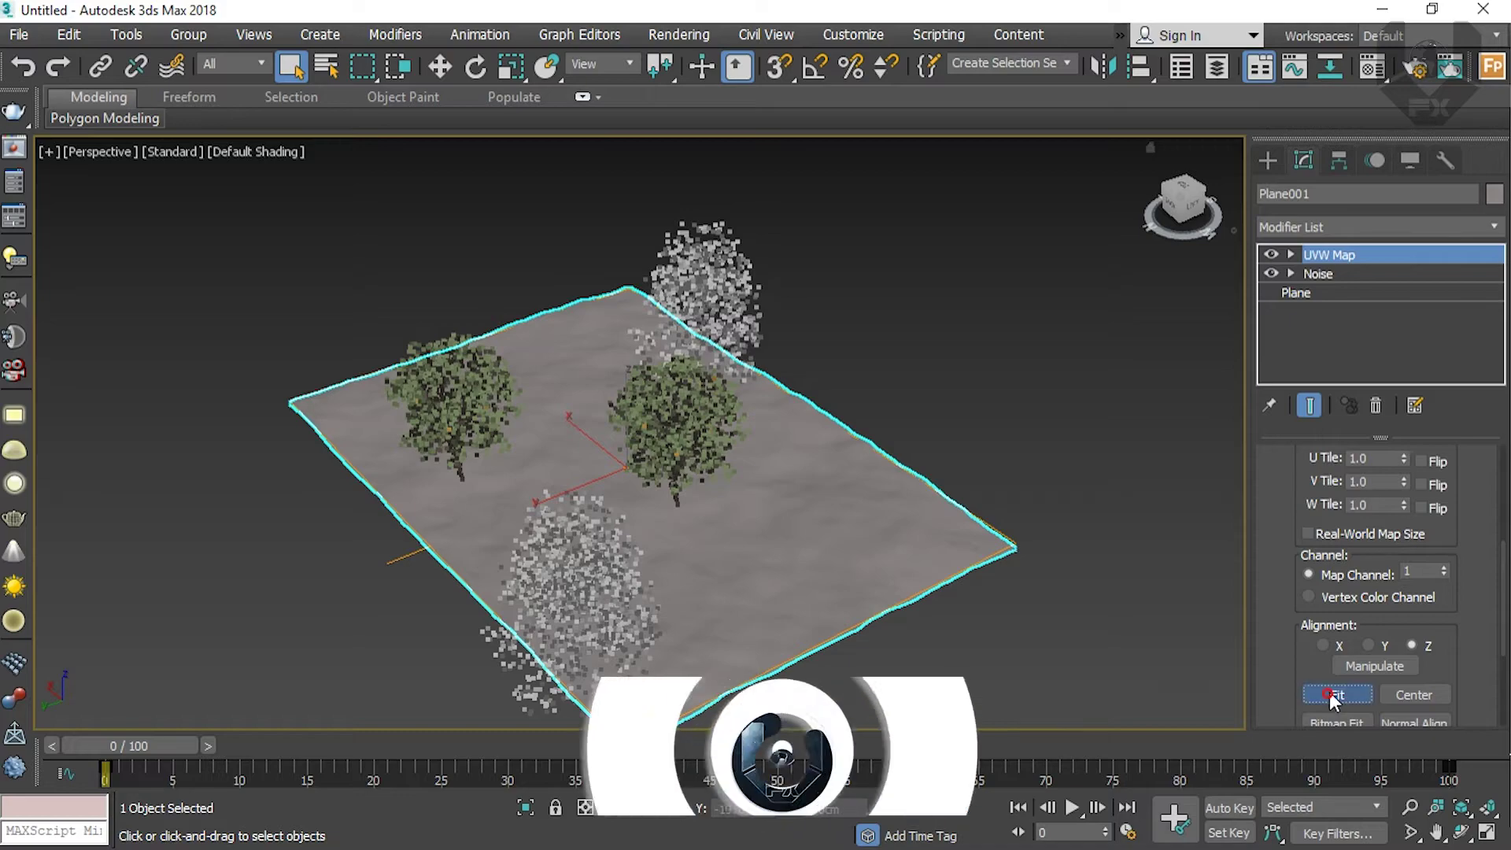
Step: Select the scattered Forest object and open its Areas settings for editing
{"action": "mouse_move", "coordinate": [1185, 211]}
{"action": "left_mouse_down"}
{"action": "mouse_move", "coordinate": [1145, 214]}
{"action": "mouse_move", "coordinate": [1102, 189]}
{"action": "mouse_move", "coordinate": [1104, 246]}
{"action": "mouse_move", "coordinate": [1175, 189]}
{"action": "left_mouse_up"}
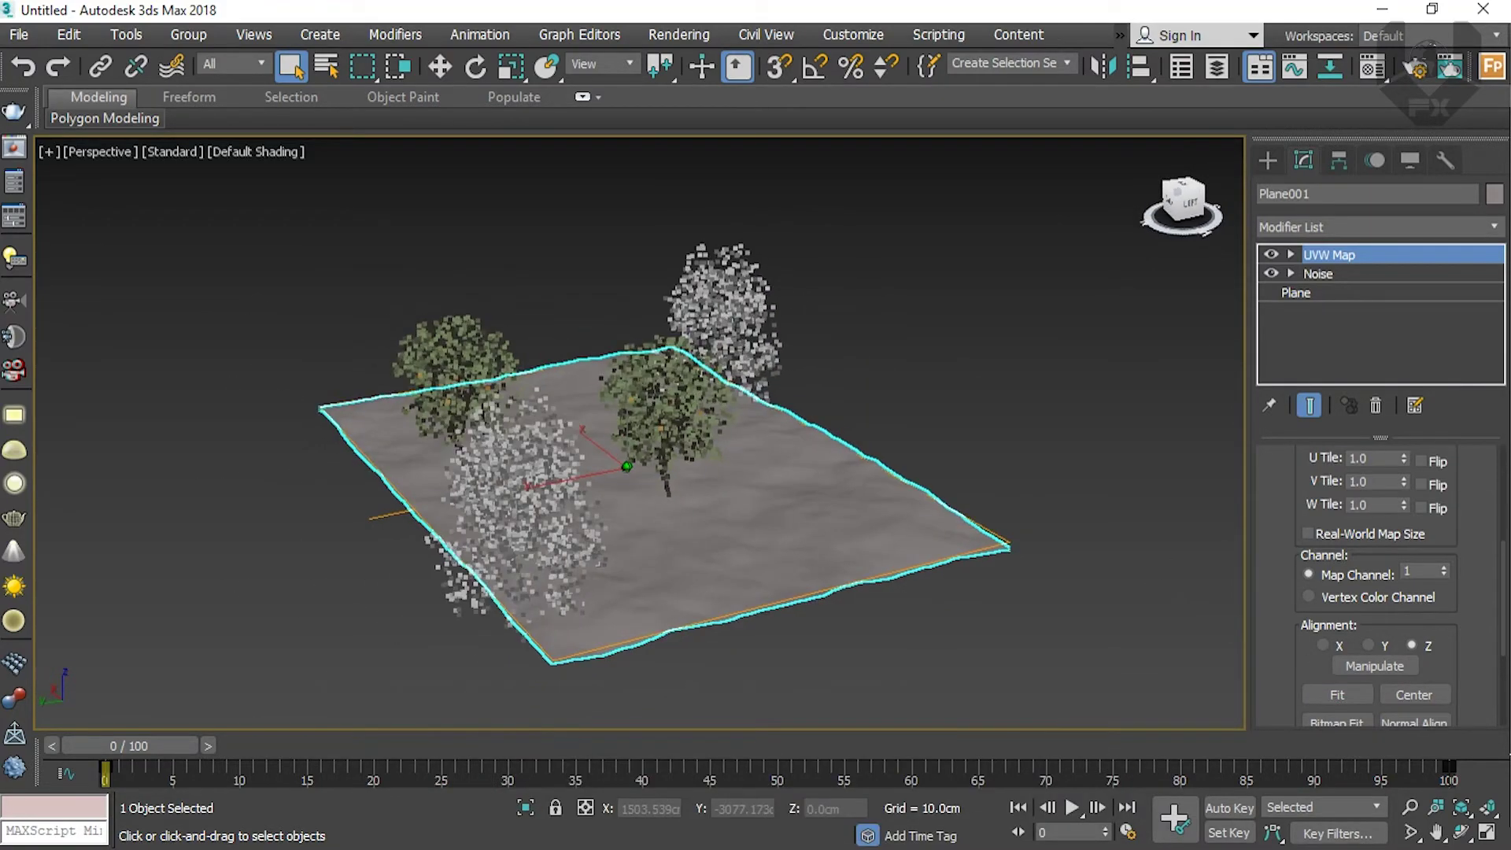
{"action": "middle_click_drag", "start_coordinate": [1000, 347], "coordinate": [951, 300], "text": "alt"}
{"action": "left_click_drag", "start_coordinate": [857, 204], "coordinate": [639, 306]}
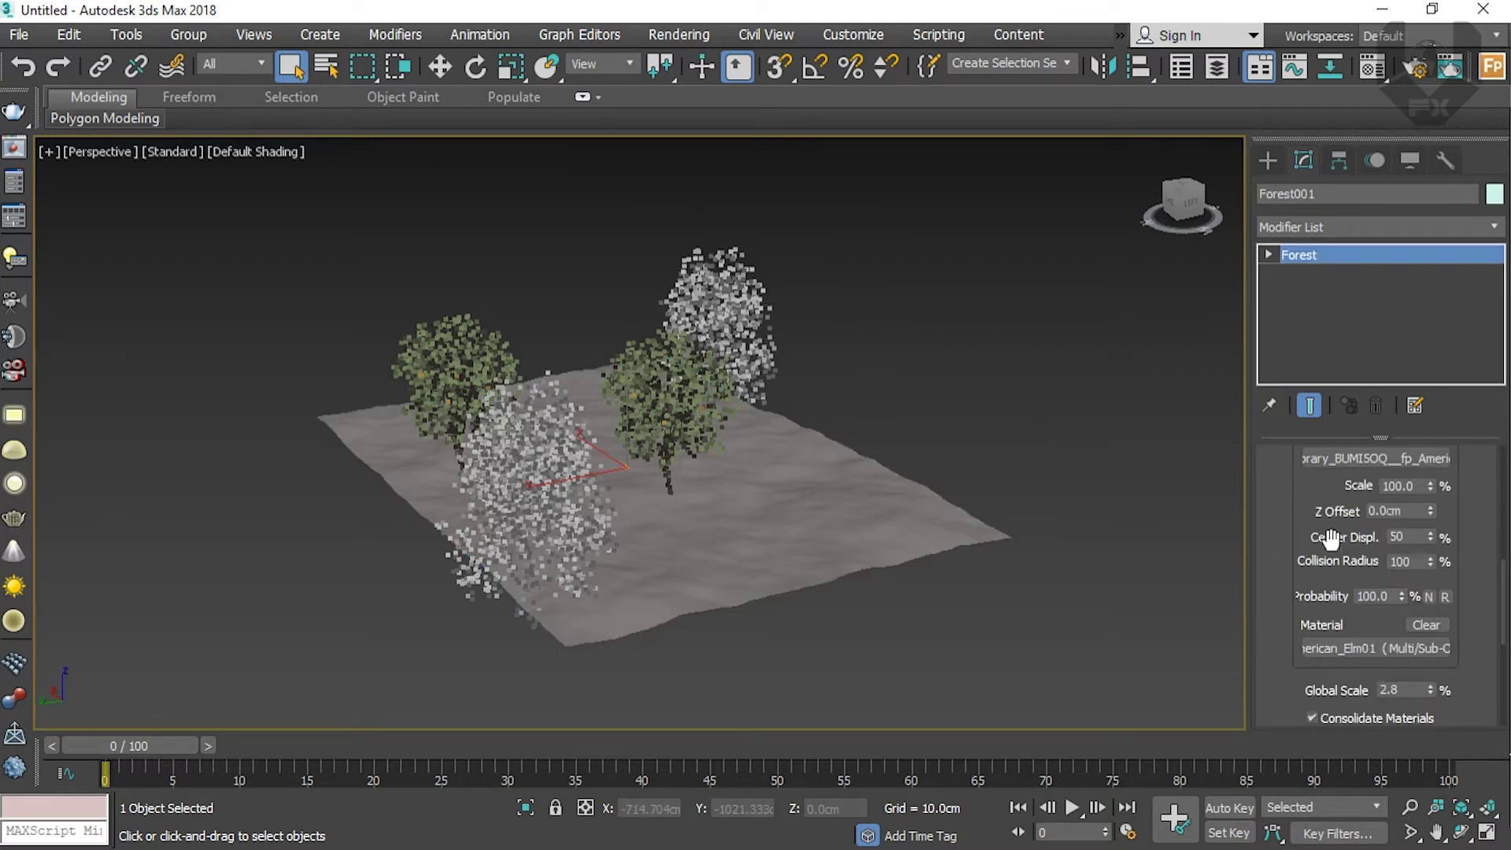
{"action": "scroll", "coordinate": [1348, 528], "scroll_direction": "down", "scroll_amount": 5}
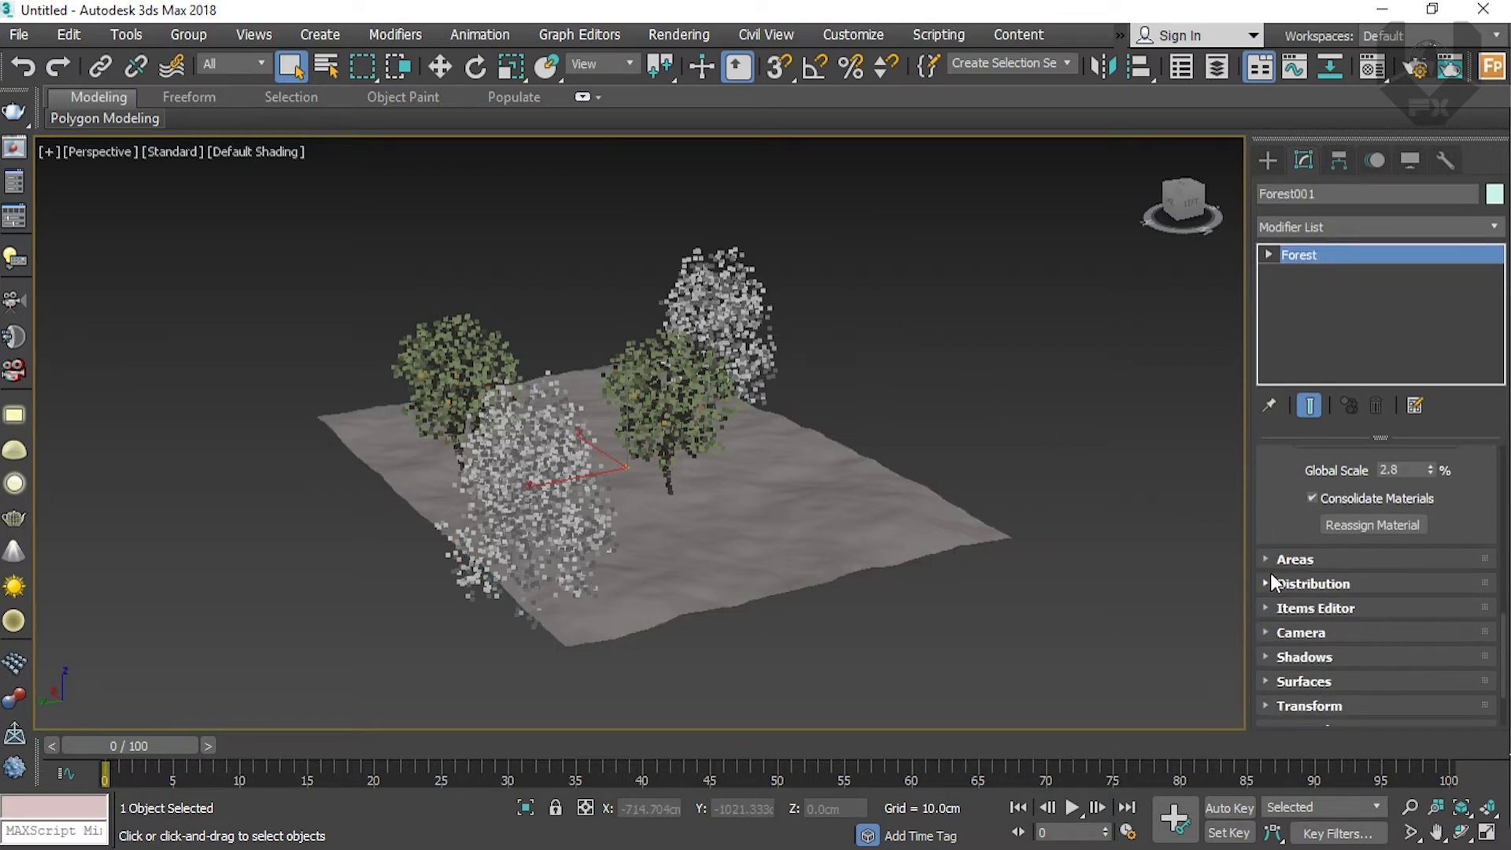
{"action": "left_click", "coordinate": [1268, 560]}
{"action": "mouse_move", "coordinate": [1281, 589]}
{"action": "left_mouse_down"}
{"action": "mouse_move", "coordinate": [1282, 635]}
{"action": "mouse_move", "coordinate": [1285, 608]}
{"action": "left_mouse_up"}
{"action": "scroll", "coordinate": [1283, 598], "scroll_direction": "down", "scroll_amount": 2}
Step: Try an area scale of 96% on the Forest object, and restore it to 100%
{"action": "left_click", "coordinate": [1355, 509]}
{"action": "left_click_drag", "start_coordinate": [1353, 507], "coordinate": [1353, 510]}
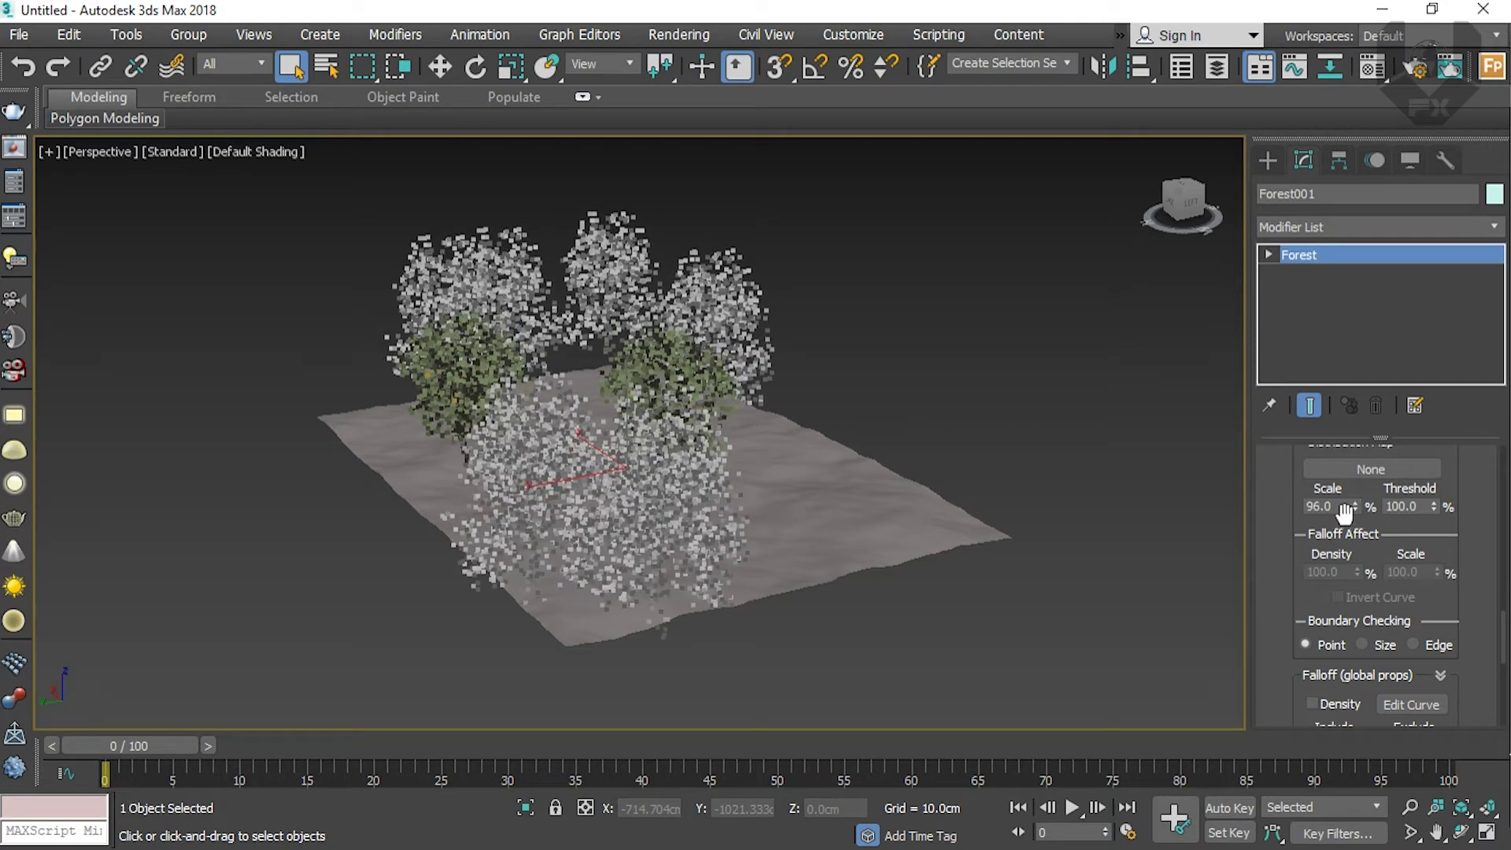
{"action": "left_click_drag", "start_coordinate": [1187, 210], "coordinate": [1174, 244]}
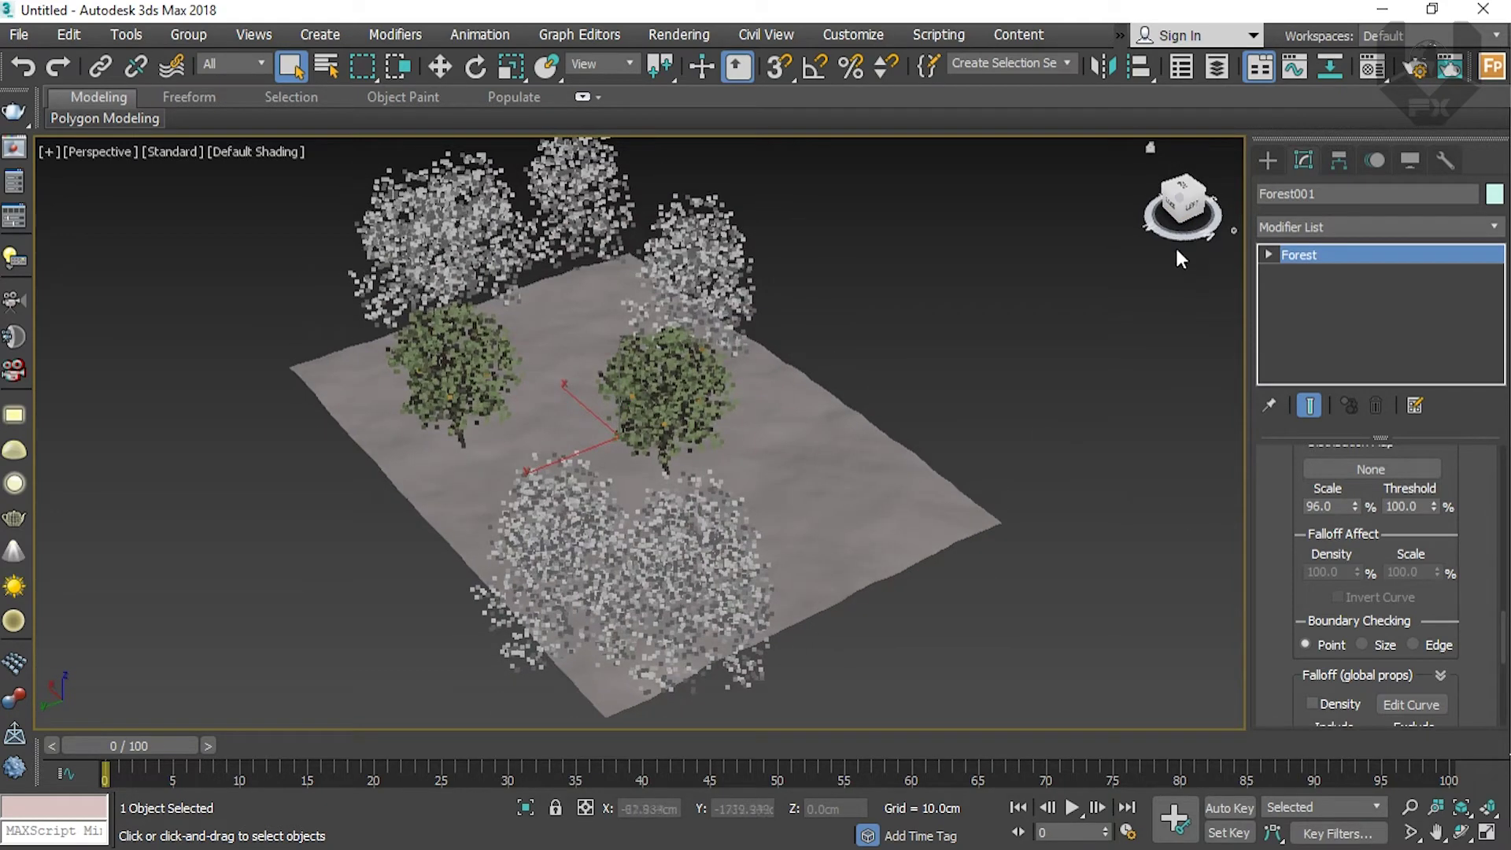
{"action": "double_click", "coordinate": [1330, 507]}
{"action": "type", "text": "100"}
{"action": "key", "text": "Return"}
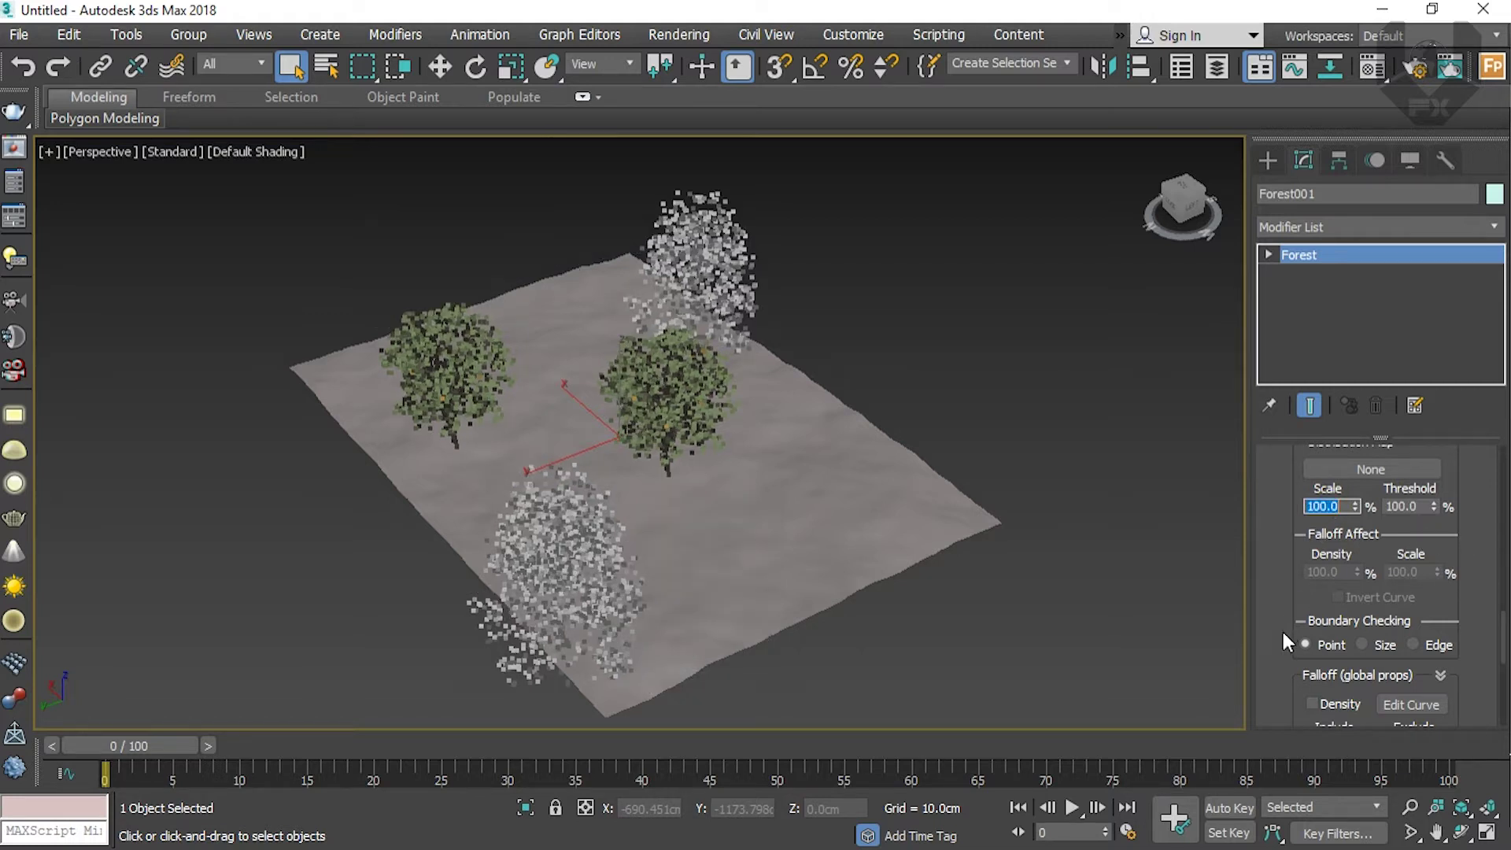
Step: Set the Forest object's distribution density to 500 cm units in X
{"action": "scroll", "coordinate": [1267, 614], "scroll_direction": "down", "scroll_amount": 6}
{"action": "scroll", "coordinate": [1259, 606], "scroll_direction": "down", "scroll_amount": 1}
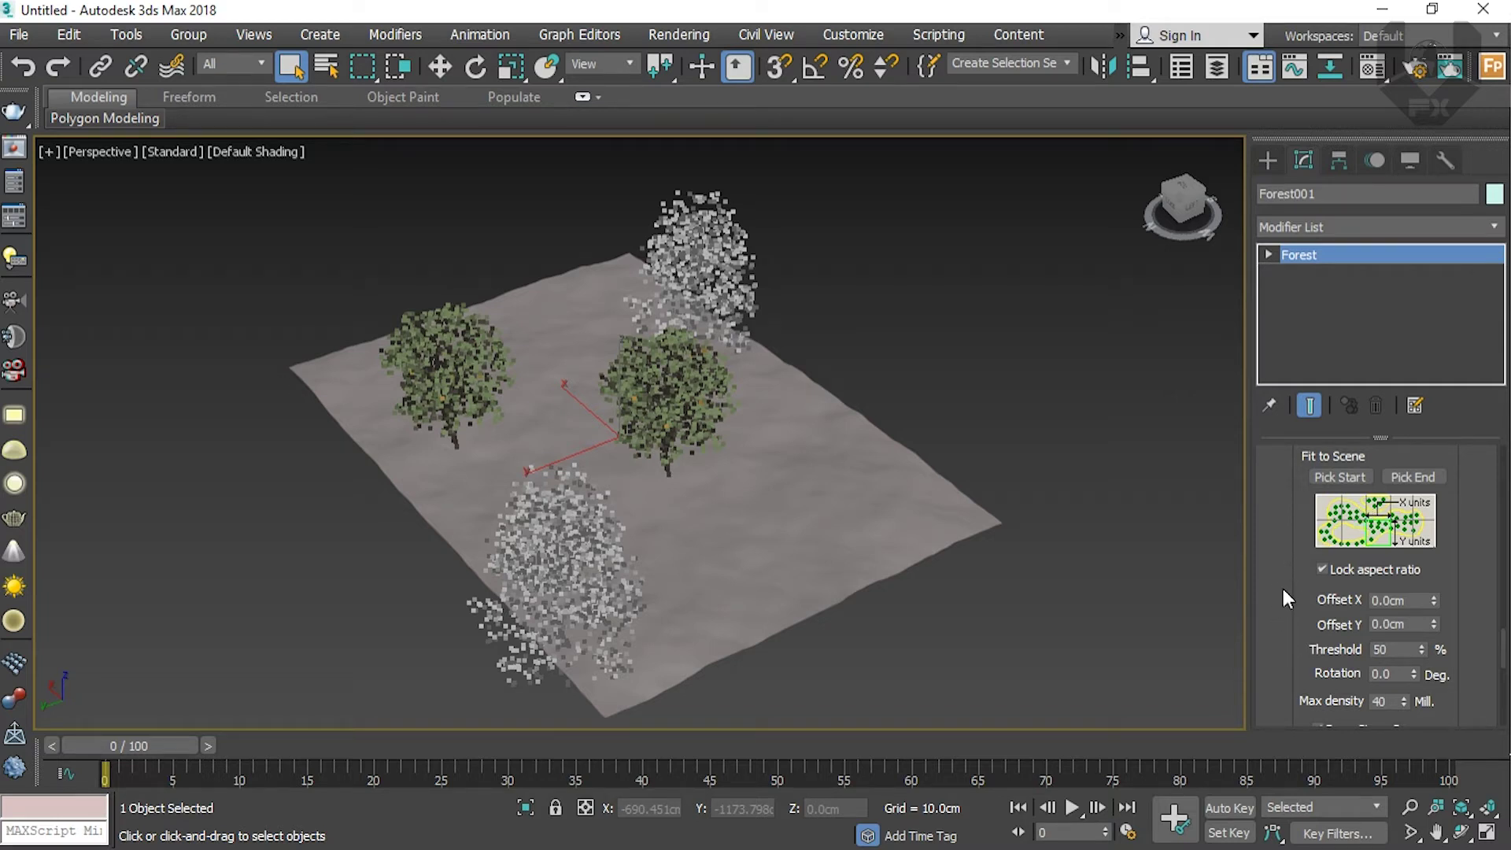
{"action": "scroll", "coordinate": [1279, 630], "scroll_direction": "up", "scroll_amount": 3}
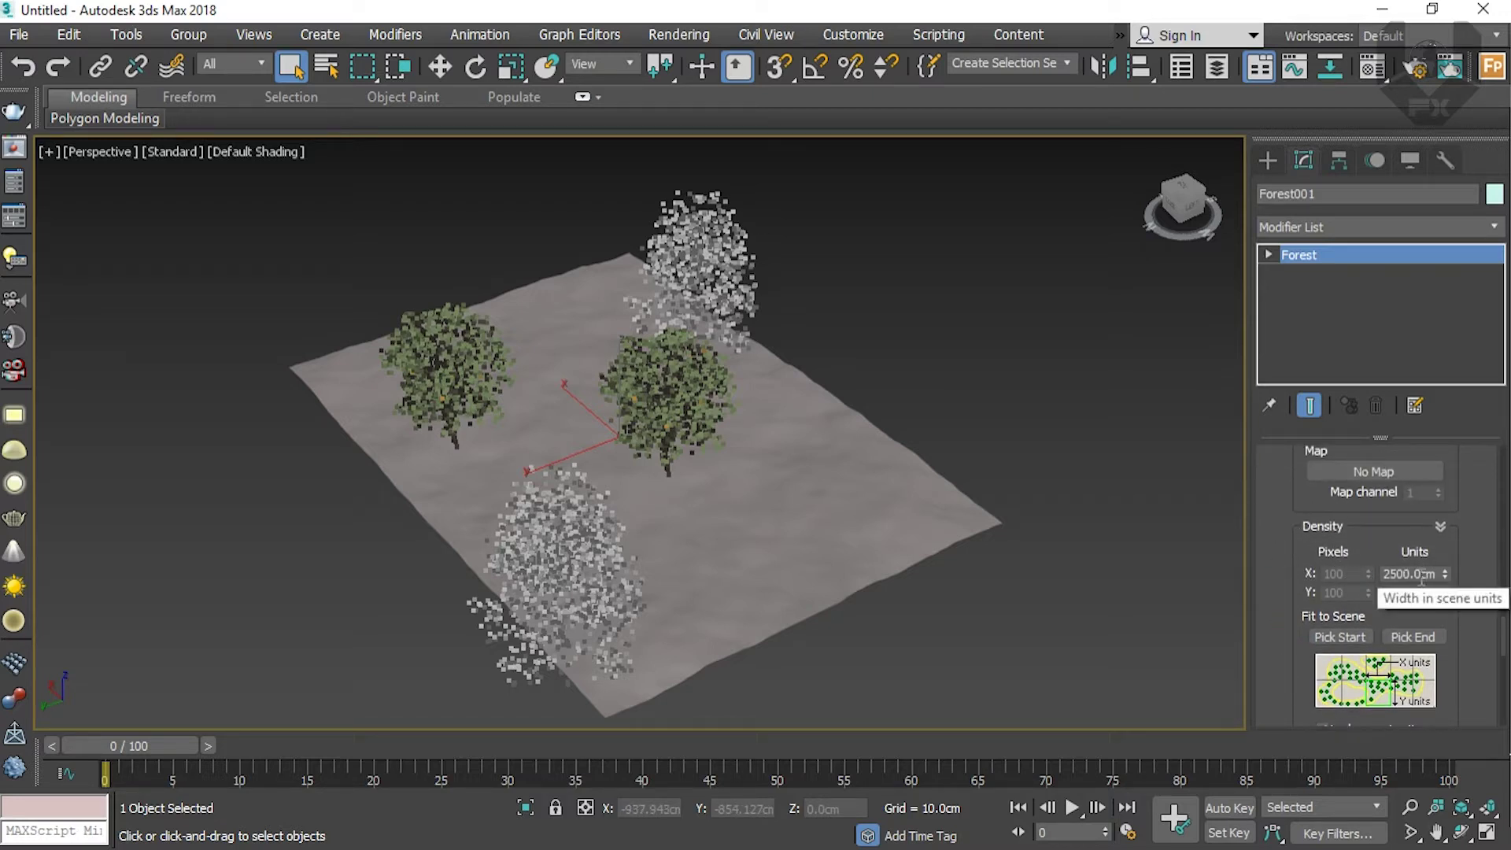
{"action": "left_click_drag", "start_coordinate": [1447, 571], "coordinate": [1432, 642]}
{"action": "double_click", "coordinate": [1413, 574]}
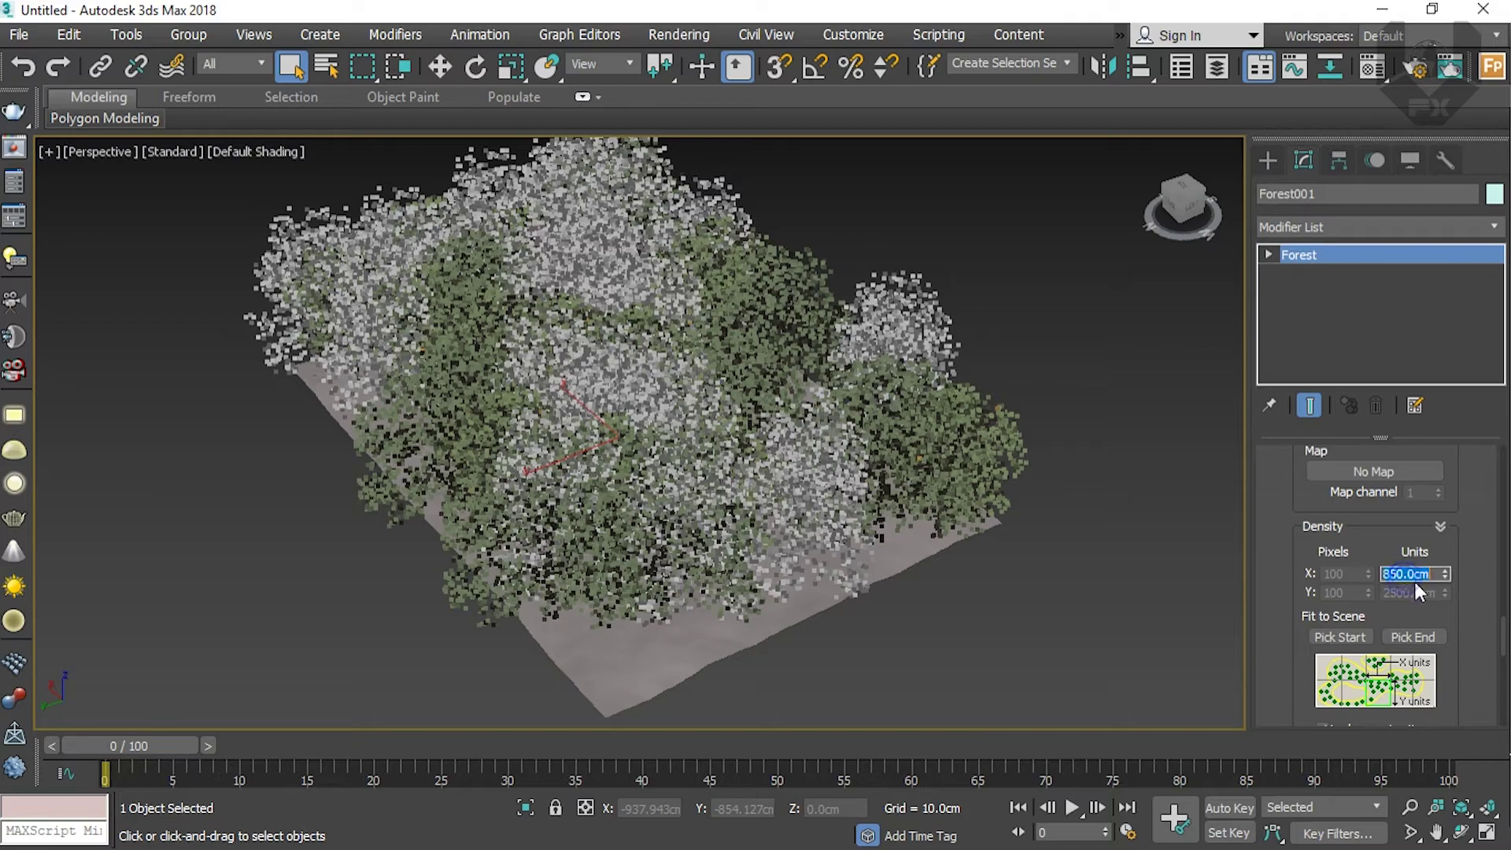
{"action": "type", "text": "500"}
{"action": "key", "text": "Return"}
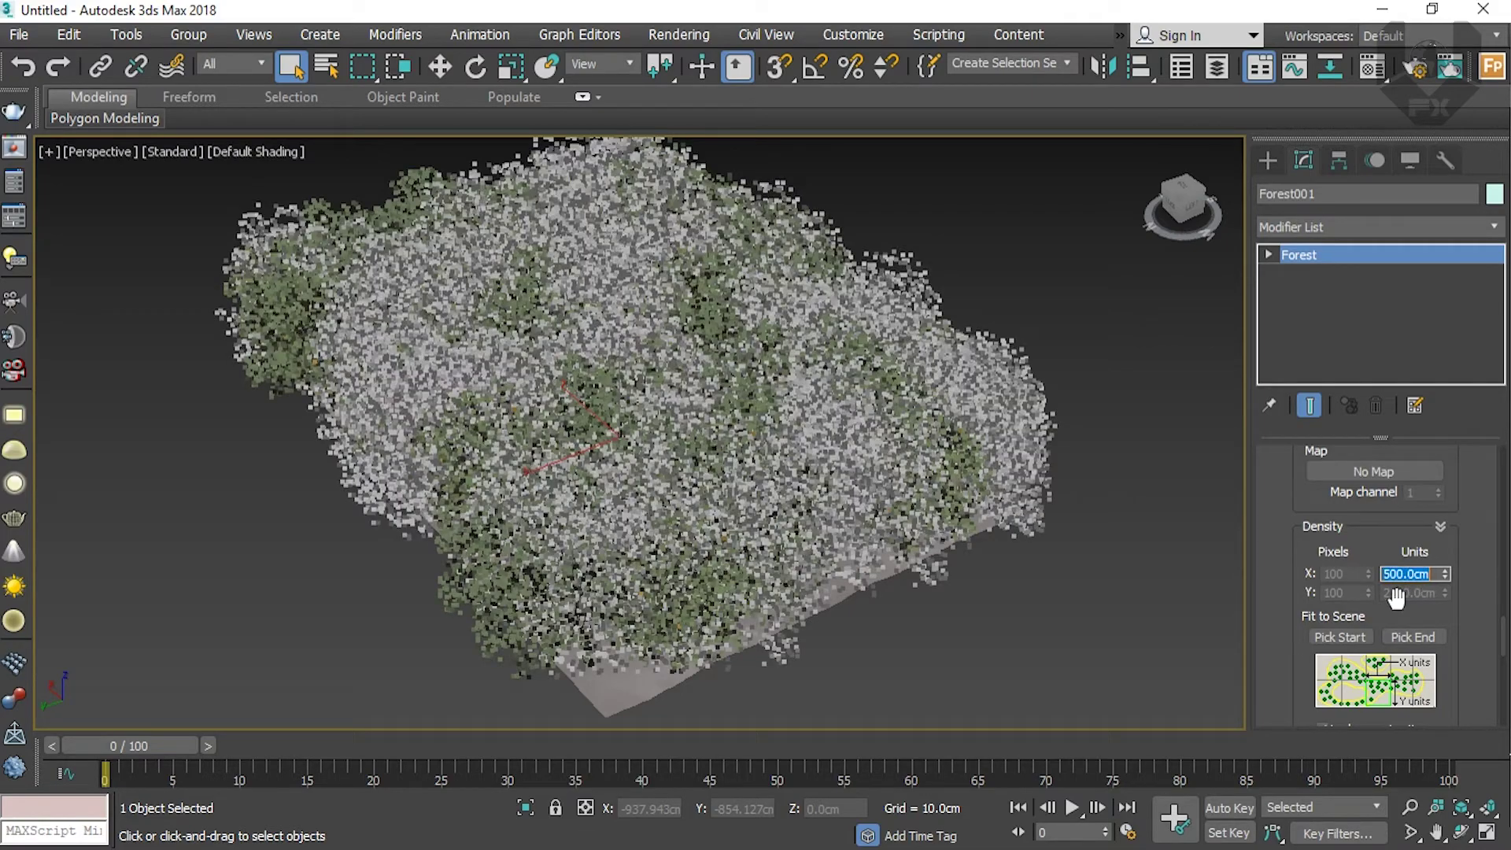
Step: Select the ground plane and the Forest object together and scale them up uniformly to about 207%
{"action": "left_click_drag", "start_coordinate": [1177, 201], "coordinate": [1086, 174]}
{"action": "left_click_drag", "start_coordinate": [686, 623], "coordinate": [690, 580]}
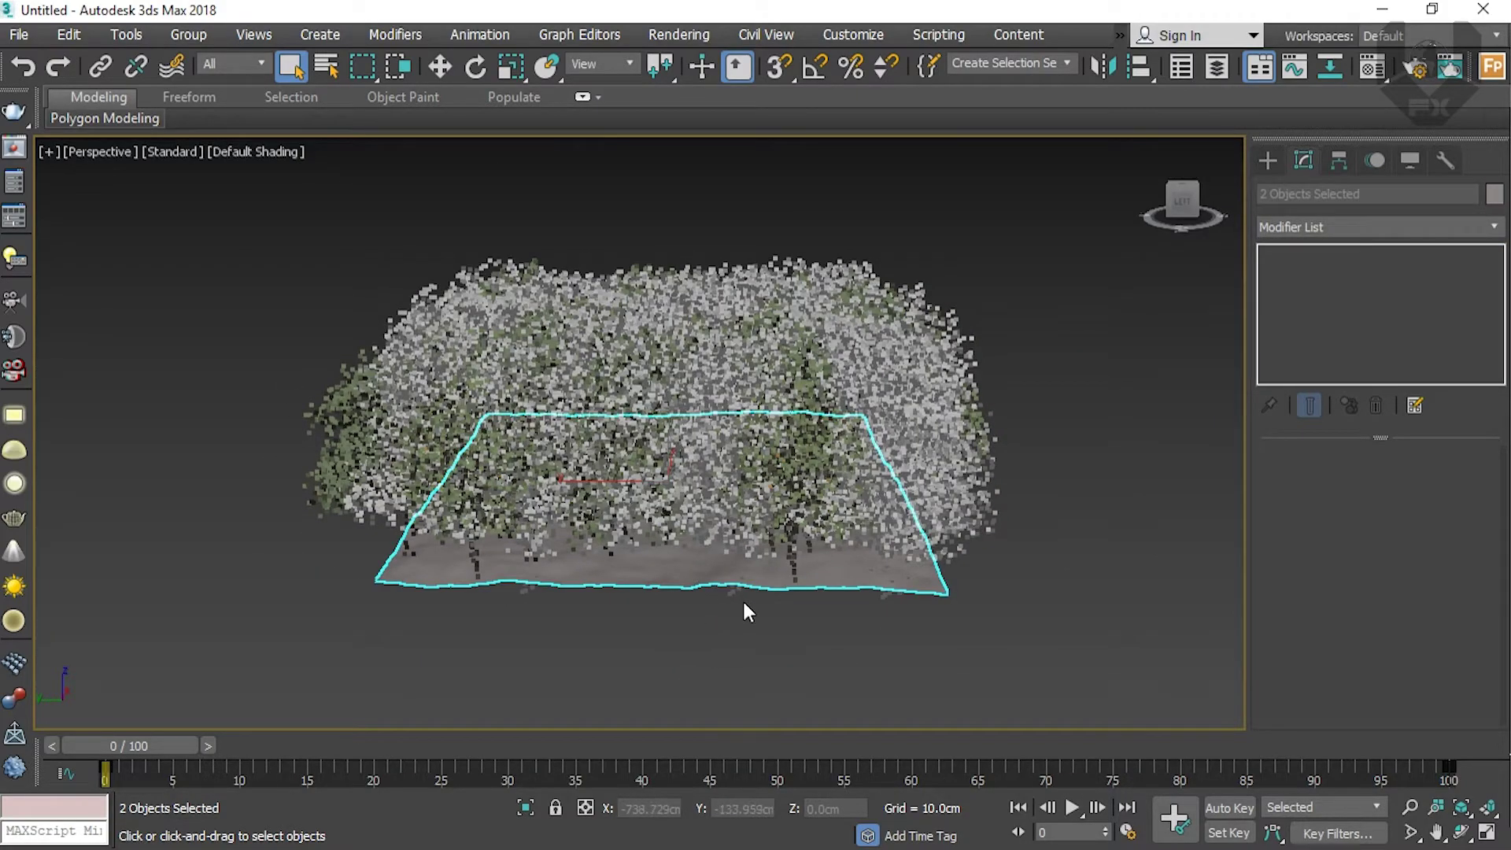
{"action": "key", "text": "r"}
{"action": "scroll", "coordinate": [765, 297], "scroll_direction": "up", "scroll_amount": 5}
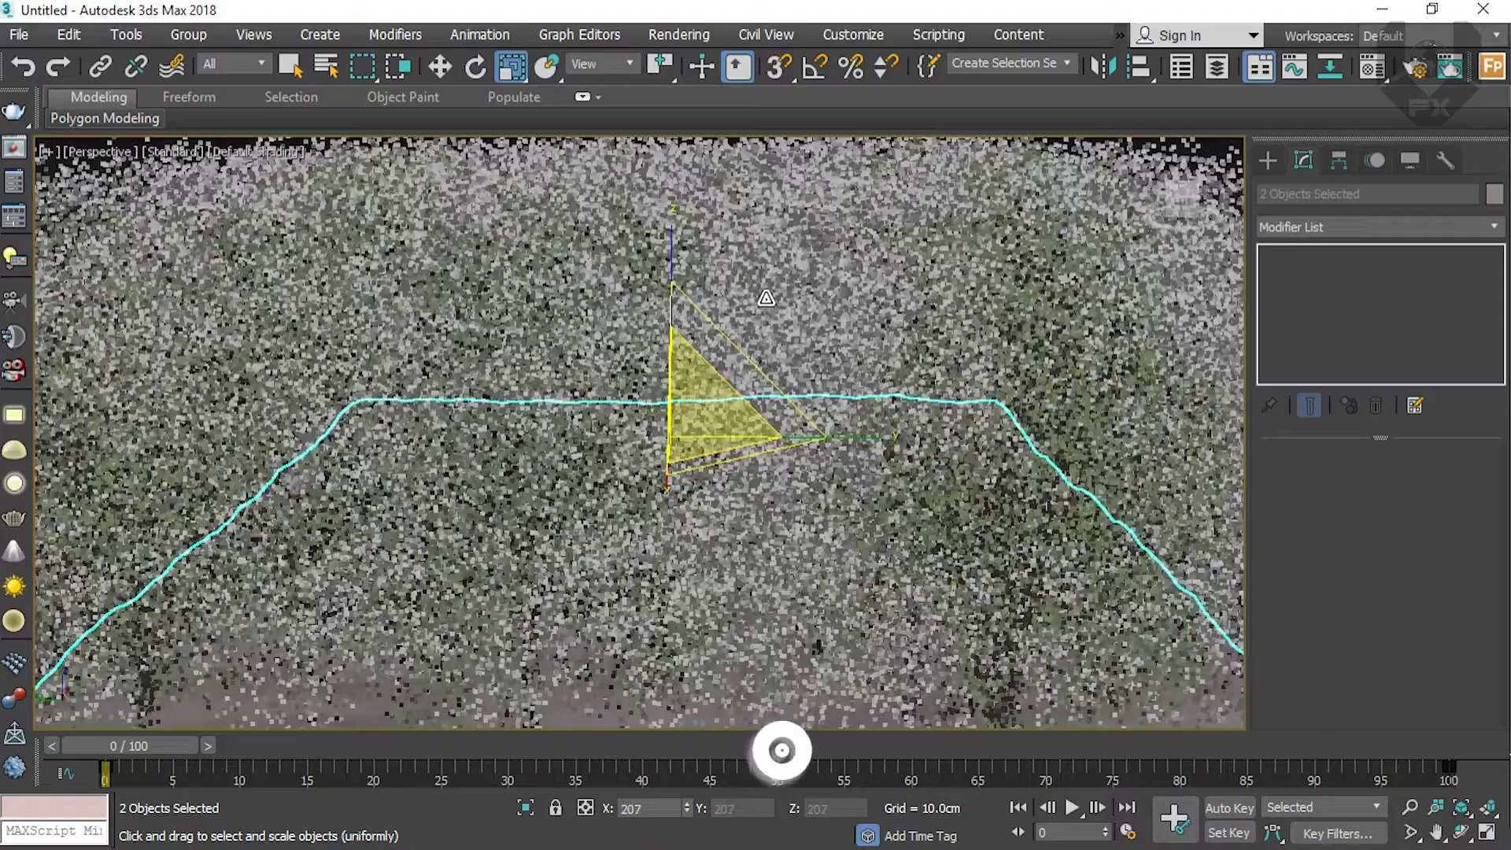
{"action": "scroll", "coordinate": [766, 297], "scroll_direction": "down", "scroll_amount": 8}
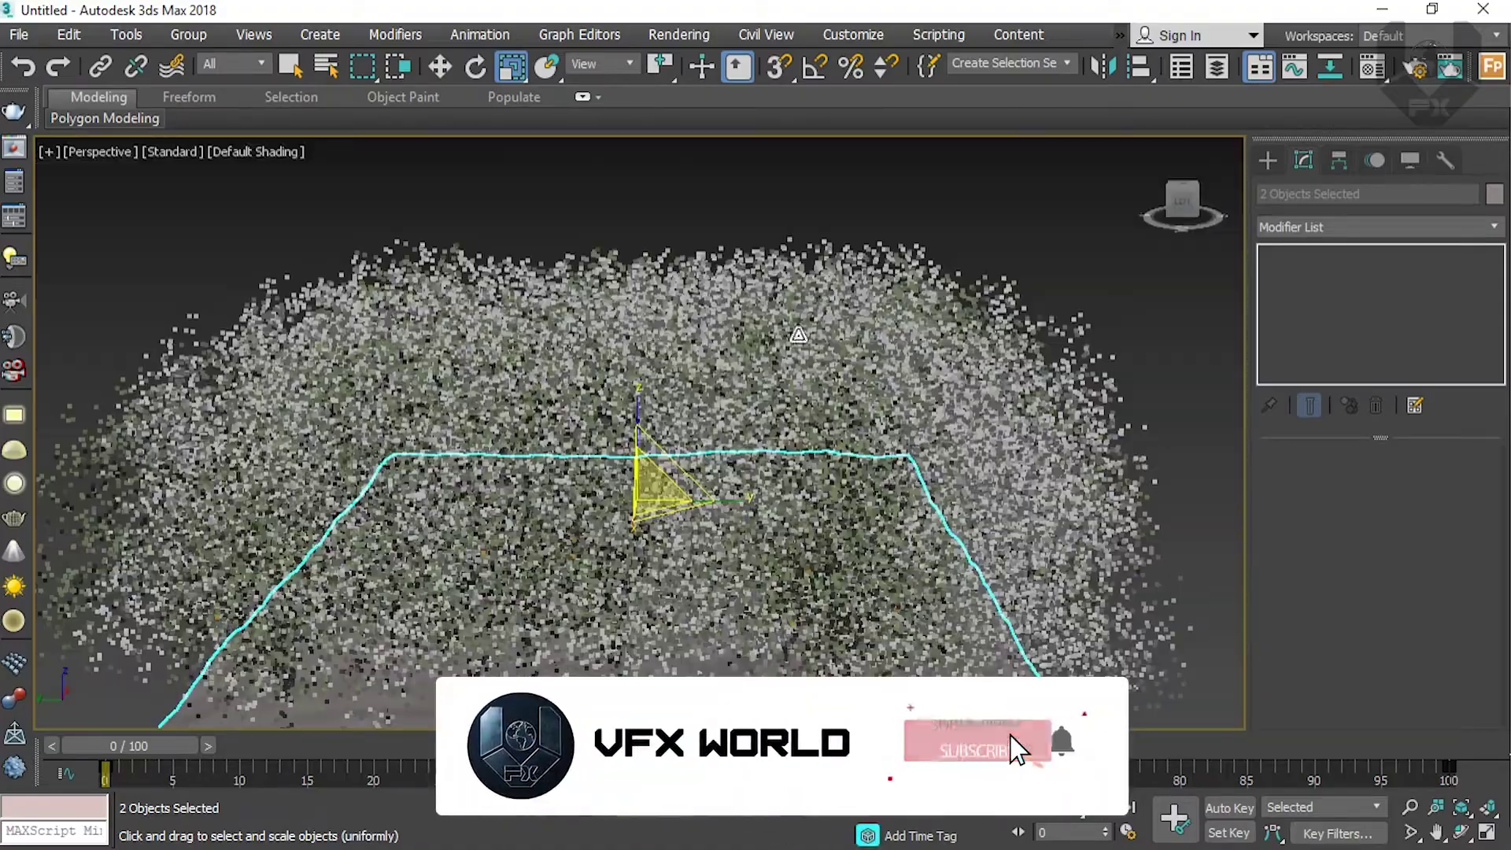
{"action": "middle_click_drag", "start_coordinate": [798, 335], "coordinate": [1136, 276], "text": "alt"}
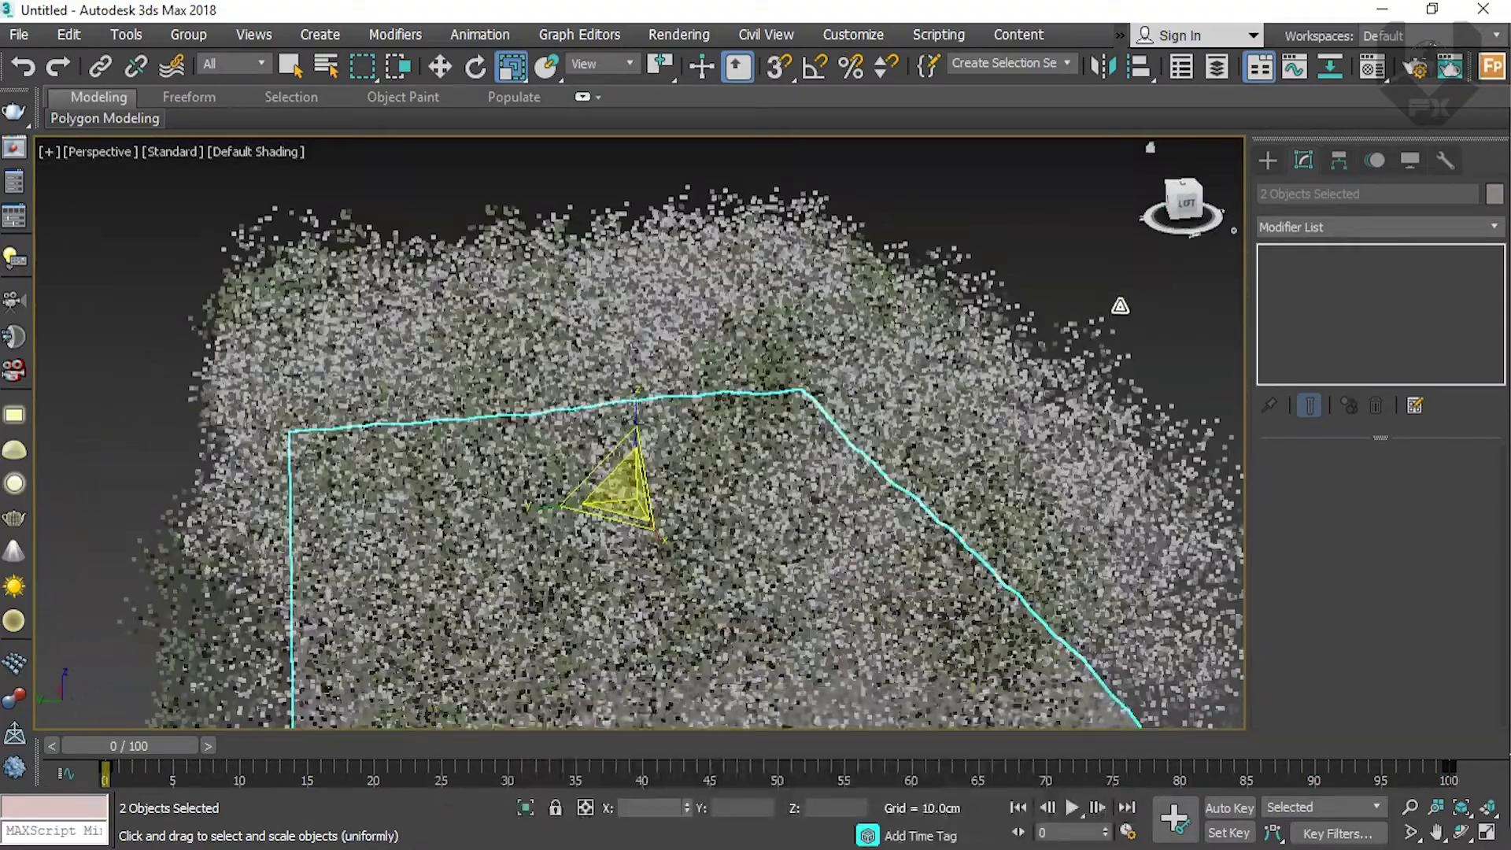
{"action": "scroll", "coordinate": [1121, 281], "scroll_direction": "down", "scroll_amount": 6}
{"action": "scroll", "coordinate": [1099, 268], "scroll_direction": "up", "scroll_amount": 4}
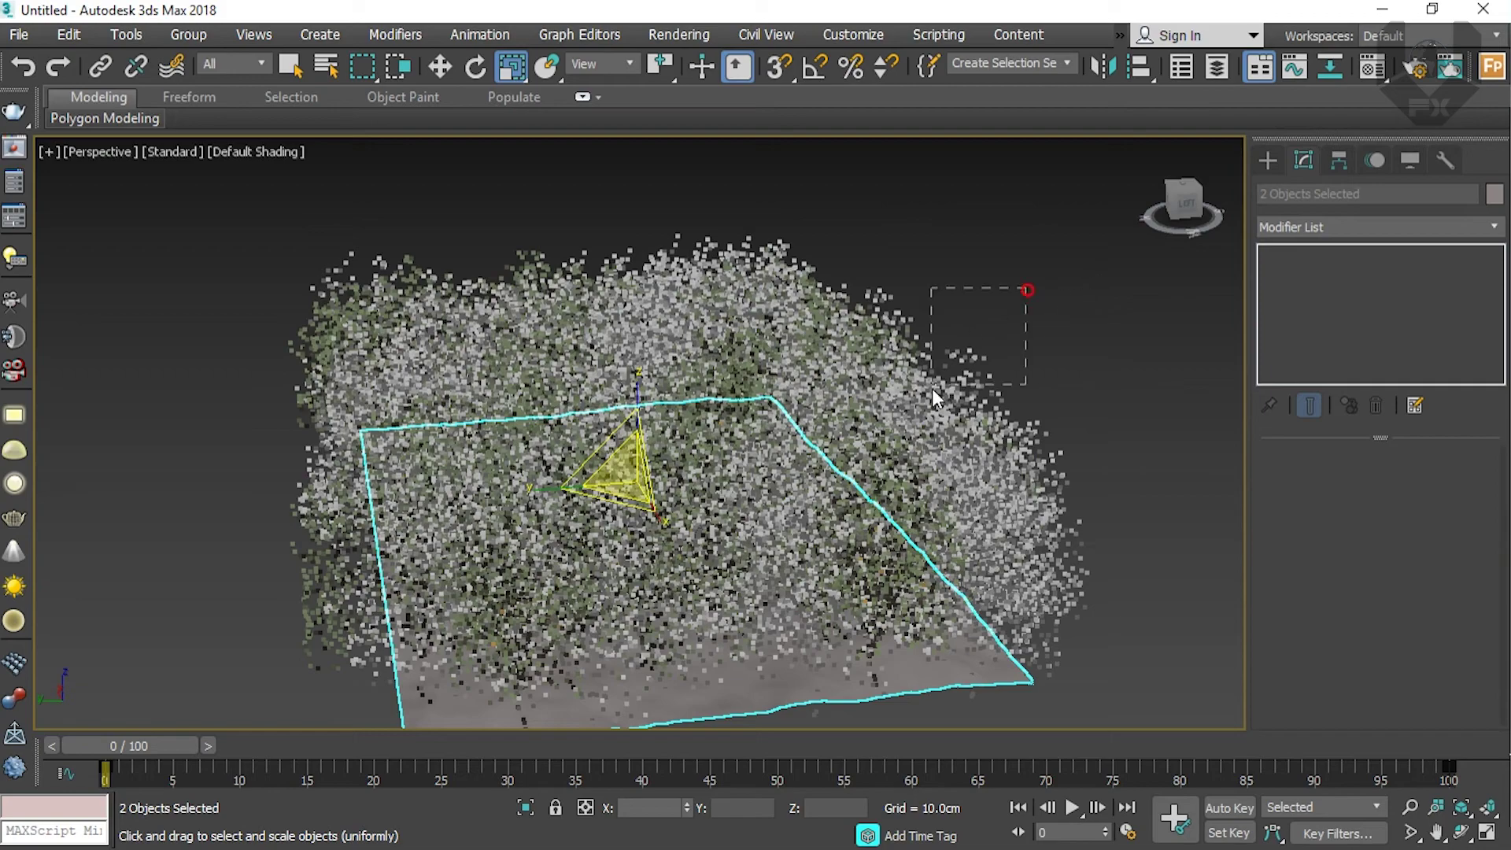
Step: Select only the Forest object and look through its Distribution settings, including the available distribution modes
{"action": "left_click_drag", "start_coordinate": [932, 388], "coordinate": [927, 398]}
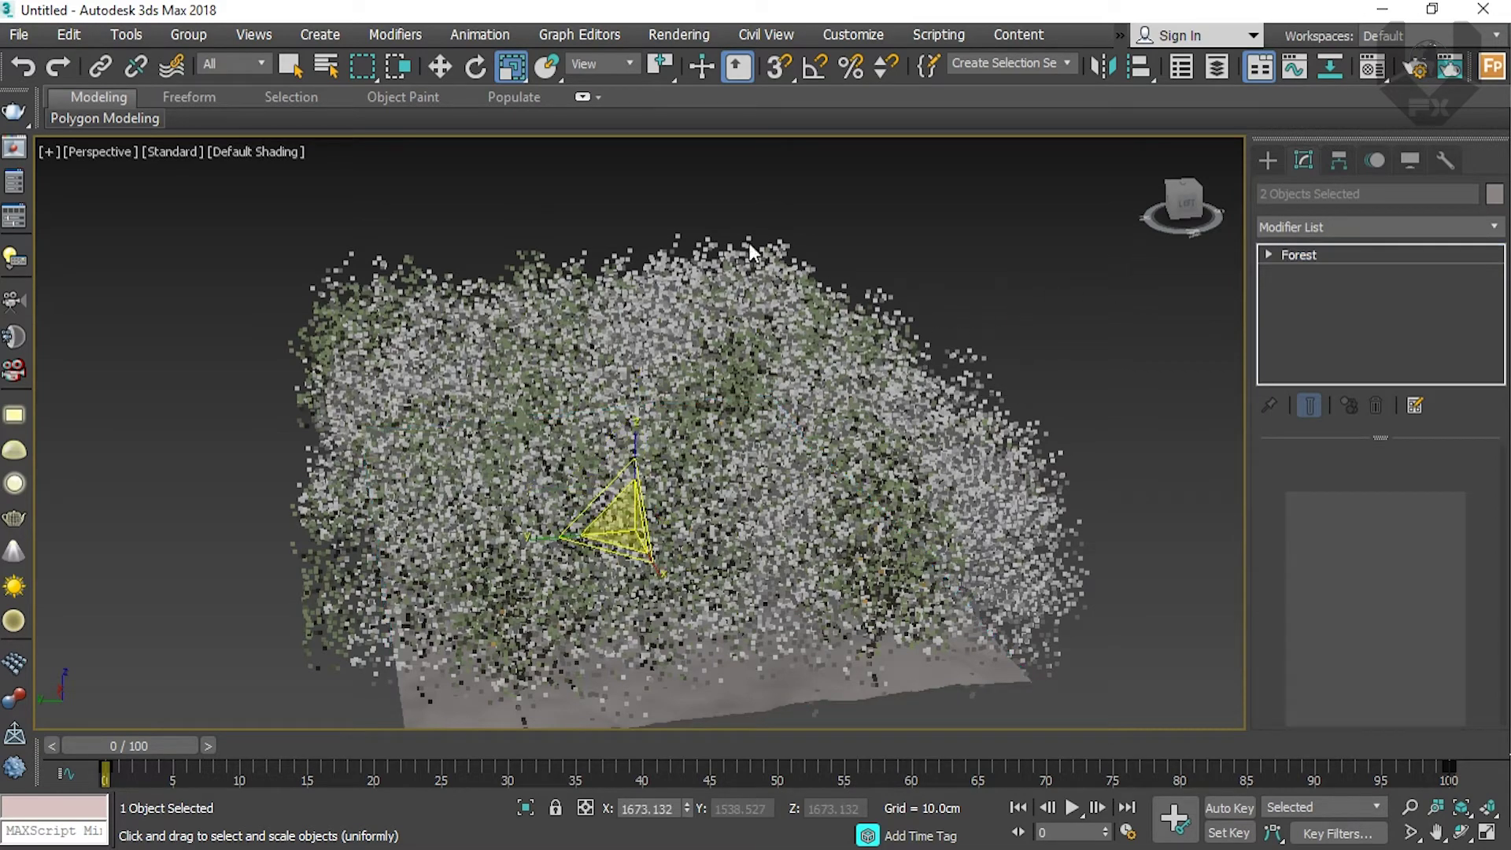
{"action": "key", "text": "w"}
{"action": "middle_click_drag", "start_coordinate": [709, 378], "coordinate": [775, 390], "text": "alt"}
{"action": "left_click_drag", "start_coordinate": [1272, 524], "coordinate": [1277, 394]}
{"action": "left_click_drag", "start_coordinate": [1275, 598], "coordinate": [1287, 510]}
{"action": "scroll", "coordinate": [1287, 510], "scroll_direction": "down", "scroll_amount": 10}
{"action": "scroll", "coordinate": [1283, 591], "scroll_direction": "down", "scroll_amount": 10}
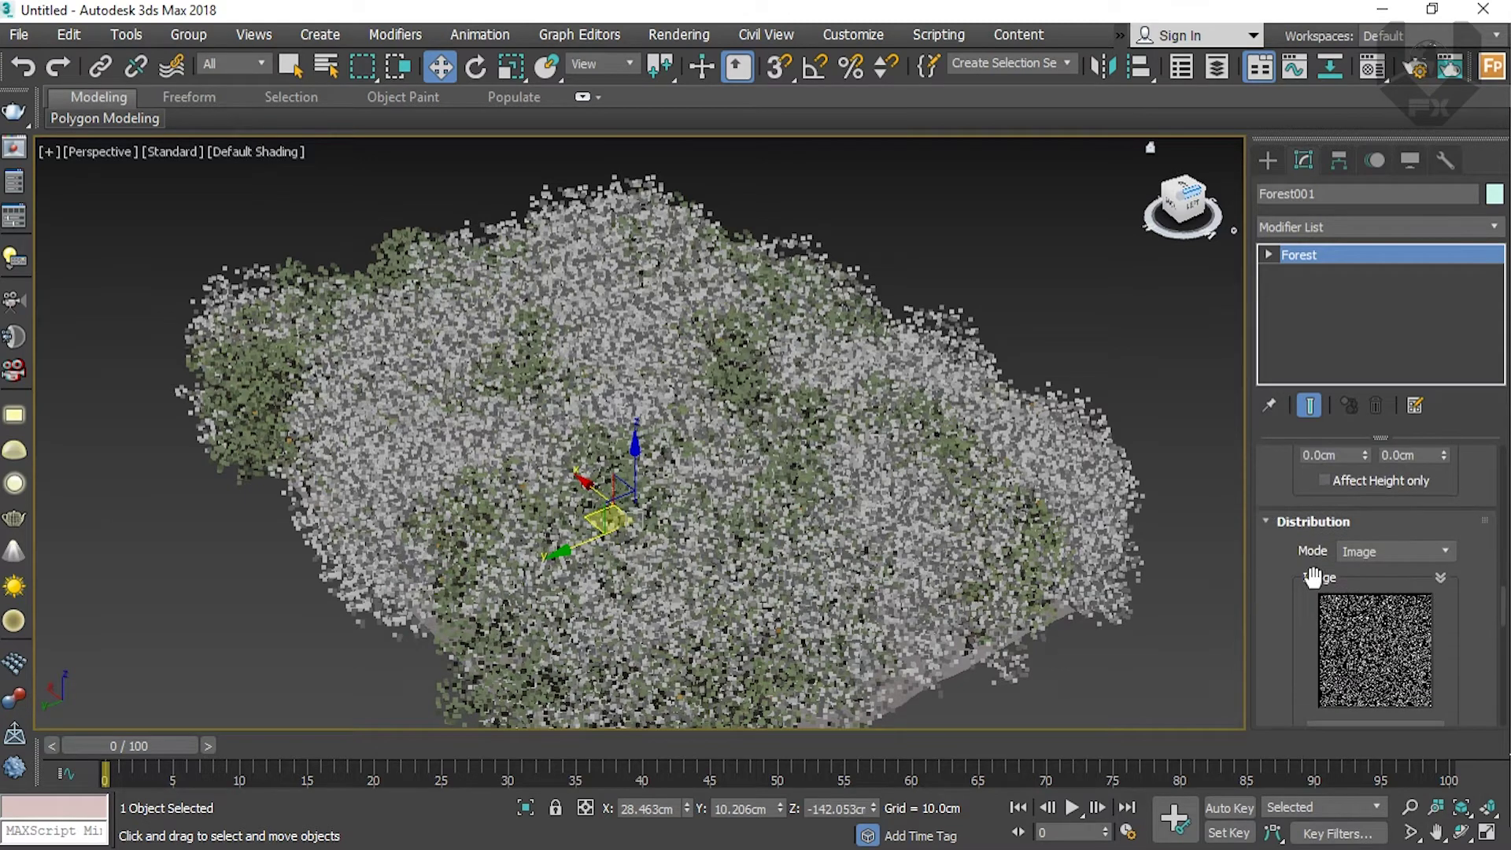
{"action": "scroll", "coordinate": [1285, 618], "scroll_direction": "down", "scroll_amount": 2}
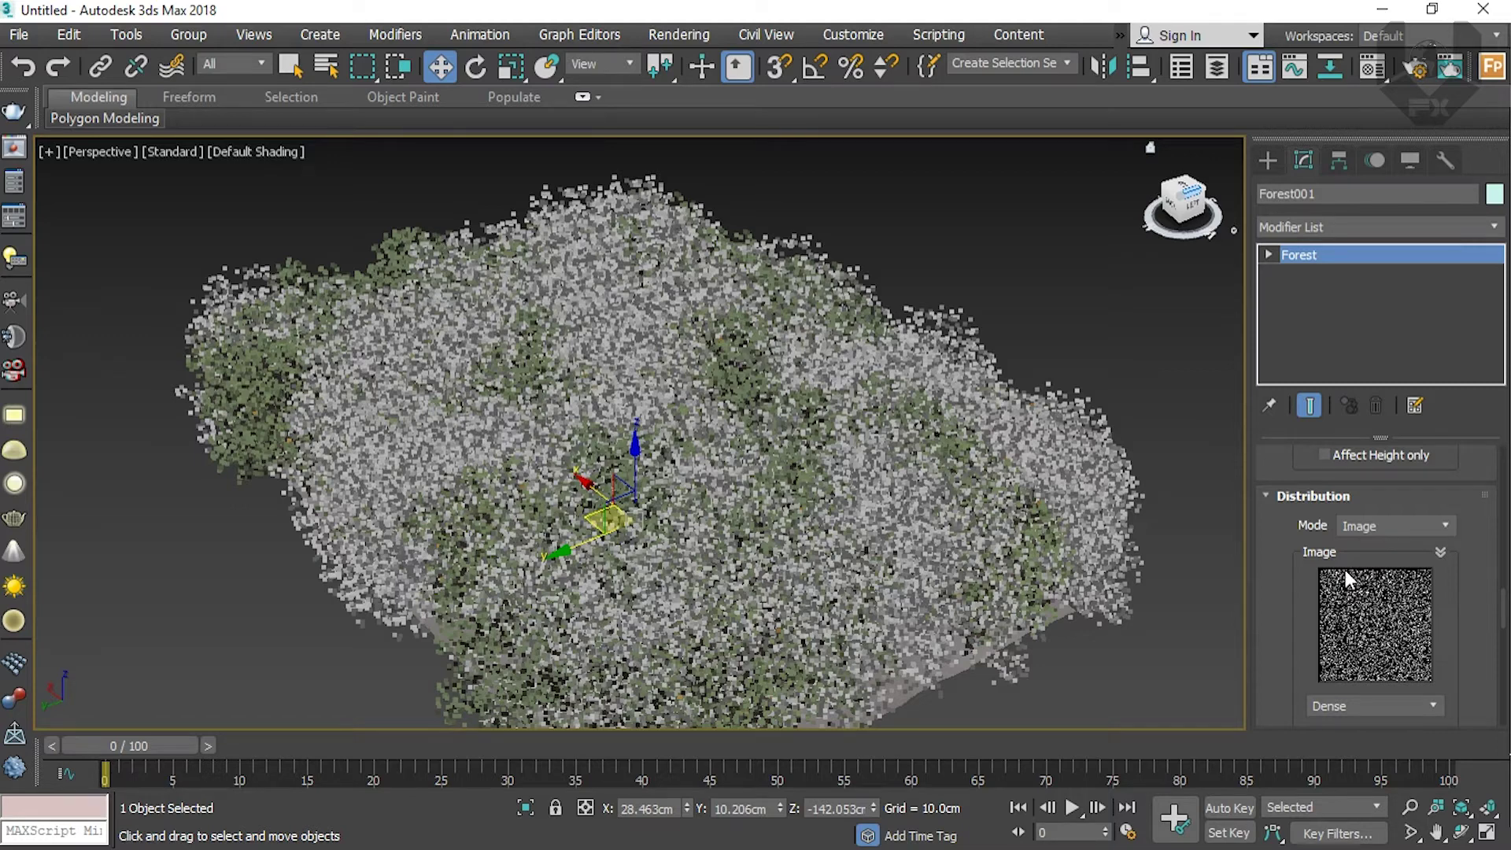
{"action": "left_click_drag", "start_coordinate": [1287, 660], "coordinate": [1282, 569]}
{"action": "scroll", "coordinate": [1283, 568], "scroll_direction": "down", "scroll_amount": 8}
{"action": "scroll", "coordinate": [1286, 606], "scroll_direction": "down", "scroll_amount": 4}
{"action": "left_click_drag", "start_coordinate": [1286, 616], "coordinate": [1281, 724]}
{"action": "left_click_drag", "start_coordinate": [1269, 480], "coordinate": [1274, 621]}
{"action": "scroll", "coordinate": [1273, 622], "scroll_direction": "up", "scroll_amount": 1}
{"action": "left_click", "coordinate": [1392, 505]}
{"action": "left_click", "coordinate": [1395, 499]}
Step: Try the Random Bands, Sine and Isle 2 distribution images on the Forest object
{"action": "scroll", "coordinate": [1290, 602], "scroll_direction": "down", "scroll_amount": 2}
{"action": "left_click", "coordinate": [1342, 611]}
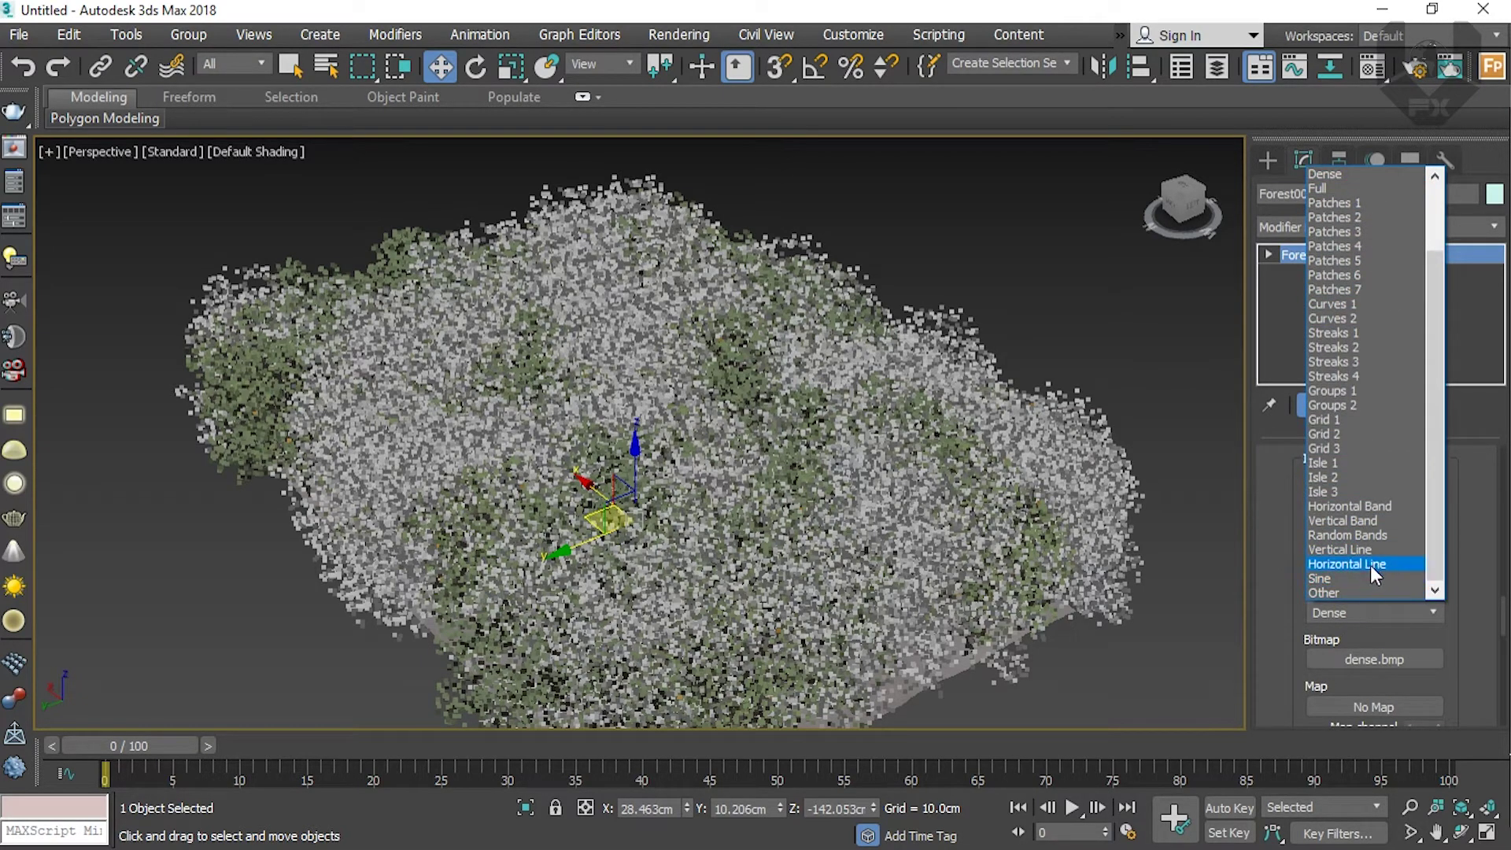
{"action": "left_click", "coordinate": [1372, 536]}
{"action": "left_click", "coordinate": [1353, 614]}
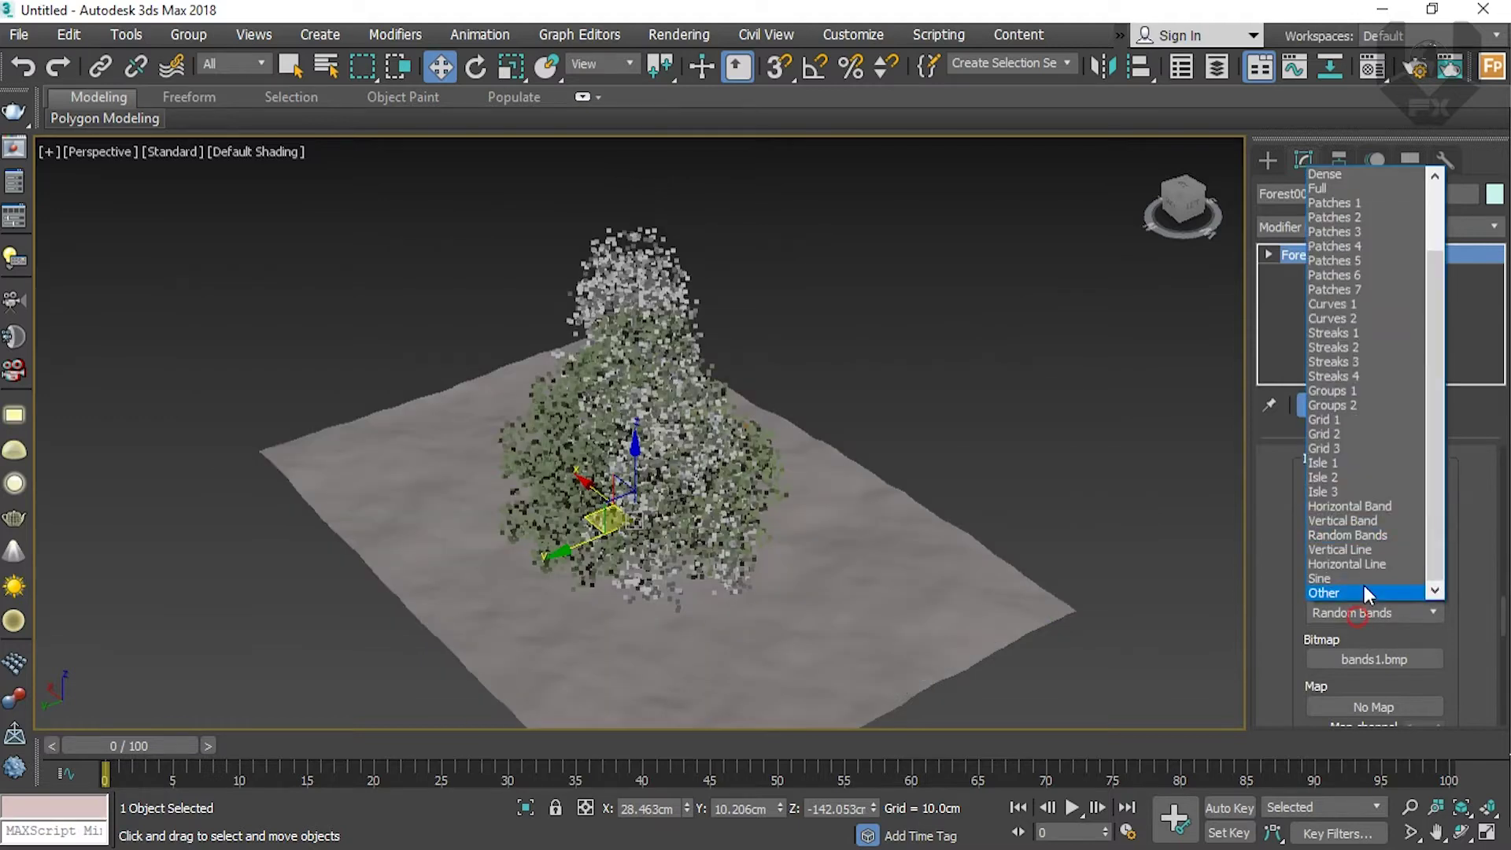
{"action": "left_click", "coordinate": [1354, 579]}
{"action": "left_click", "coordinate": [1355, 612]}
{"action": "left_click", "coordinate": [1362, 477]}
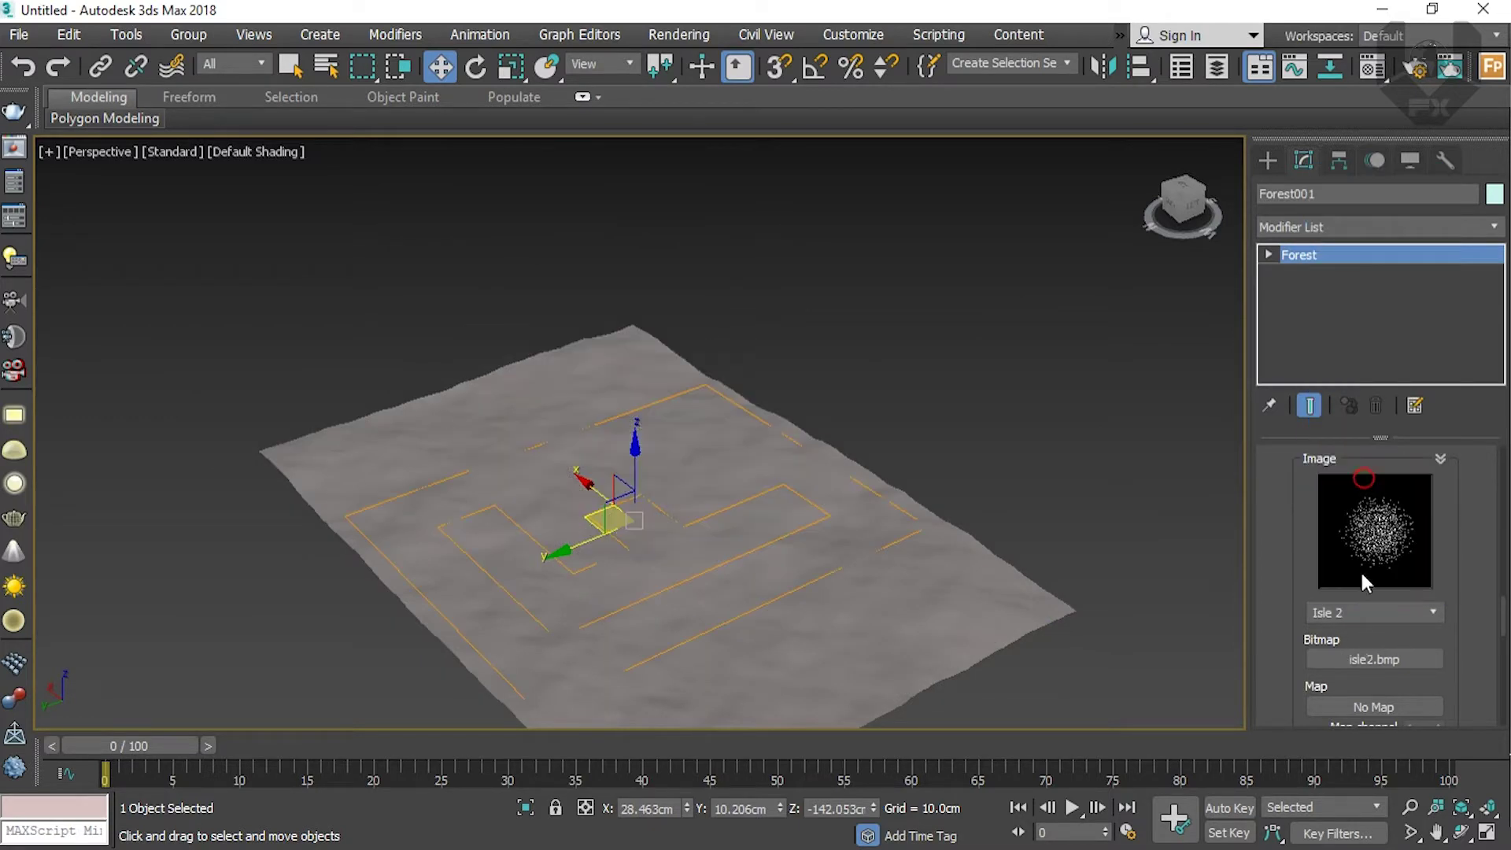
Step: Try the Spread 1 and Patches 1 distribution images on the Forest object, and return to Dense
{"action": "left_click", "coordinate": [1366, 612]}
{"action": "left_click_drag", "start_coordinate": [1434, 461], "coordinate": [1429, 352]}
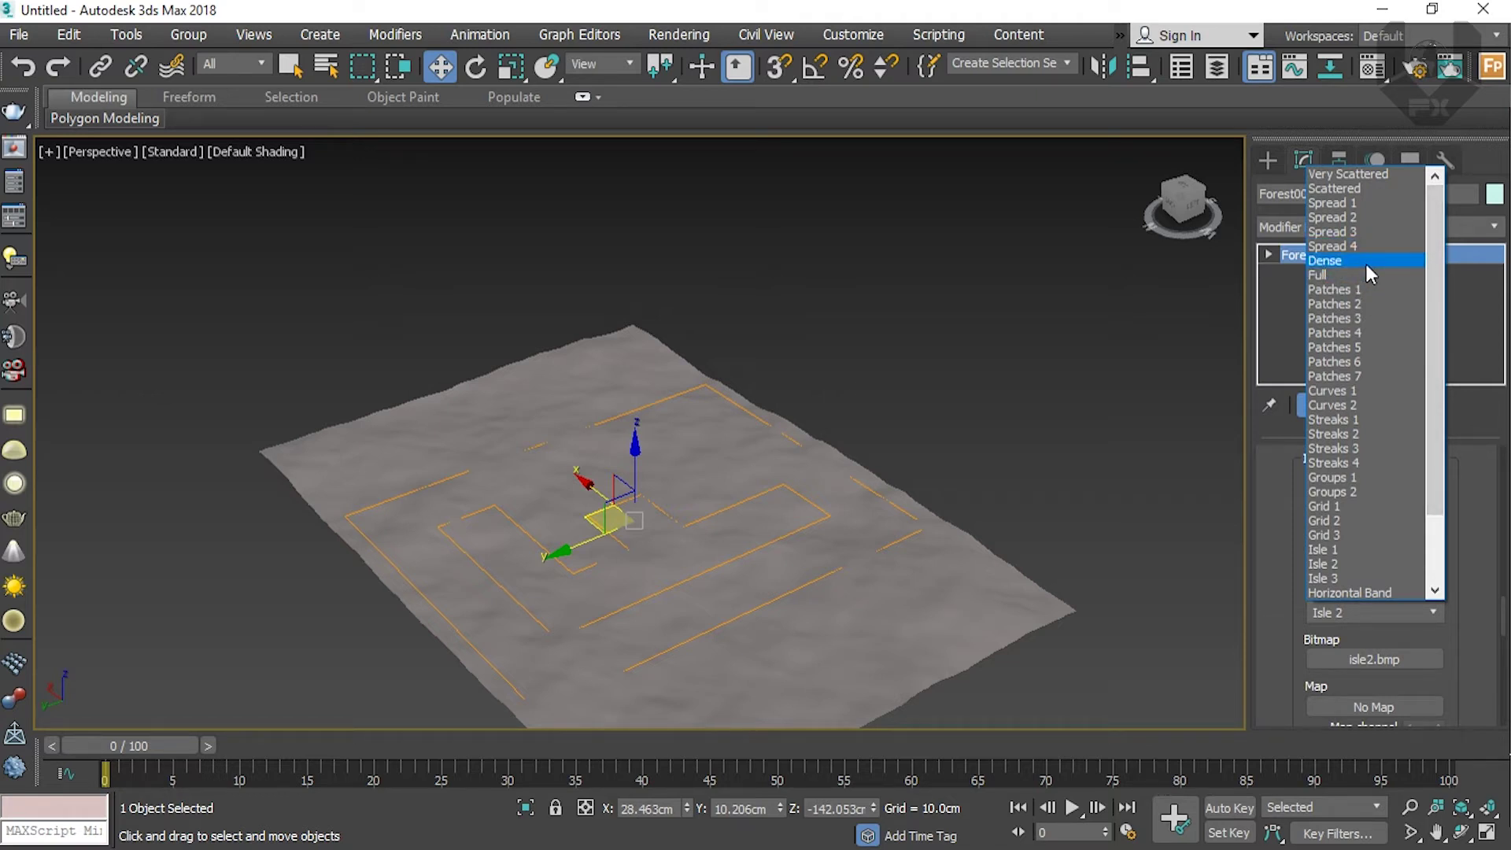
{"action": "left_click", "coordinate": [1362, 205]}
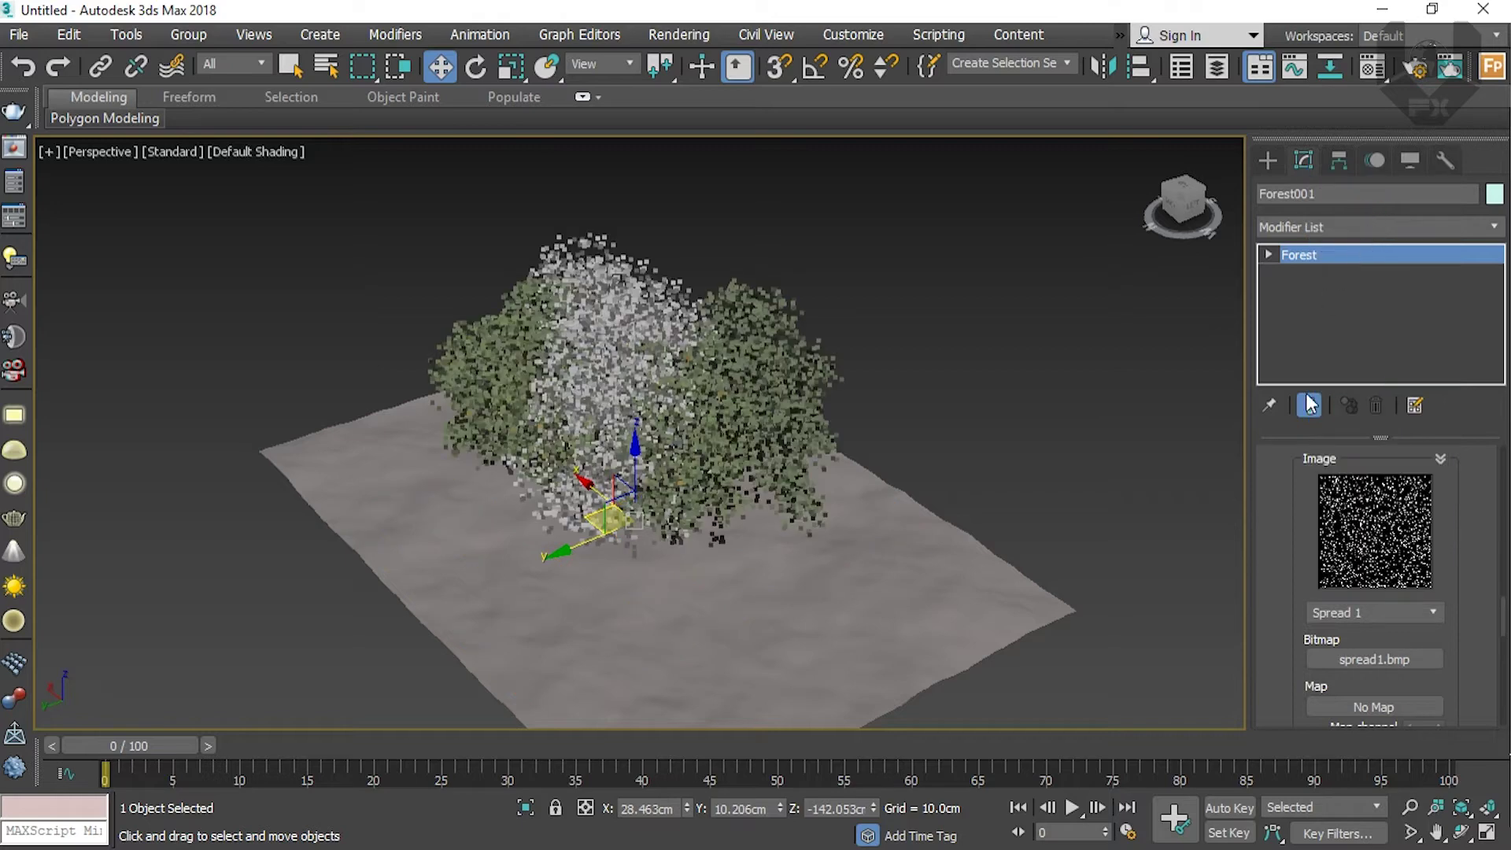
{"action": "left_click", "coordinate": [1390, 613]}
{"action": "left_click", "coordinate": [1359, 262]}
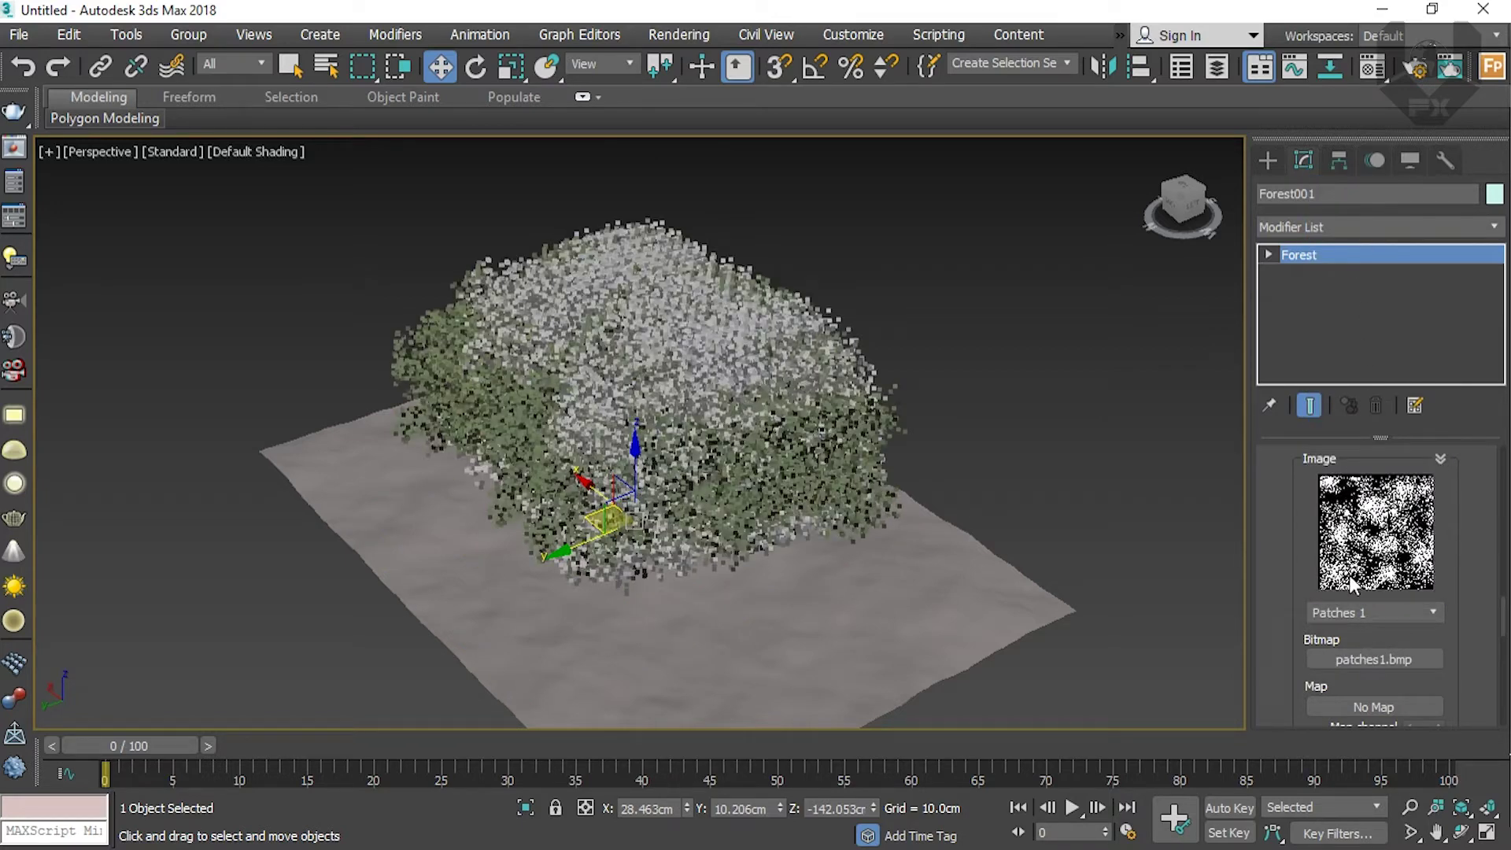
{"action": "left_click", "coordinate": [1365, 613]}
{"action": "left_click", "coordinate": [1363, 376]}
{"action": "left_click", "coordinate": [1369, 612]}
{"action": "scroll", "coordinate": [1409, 393], "scroll_direction": "up", "scroll_amount": 5}
{"action": "left_click", "coordinate": [1342, 261]}
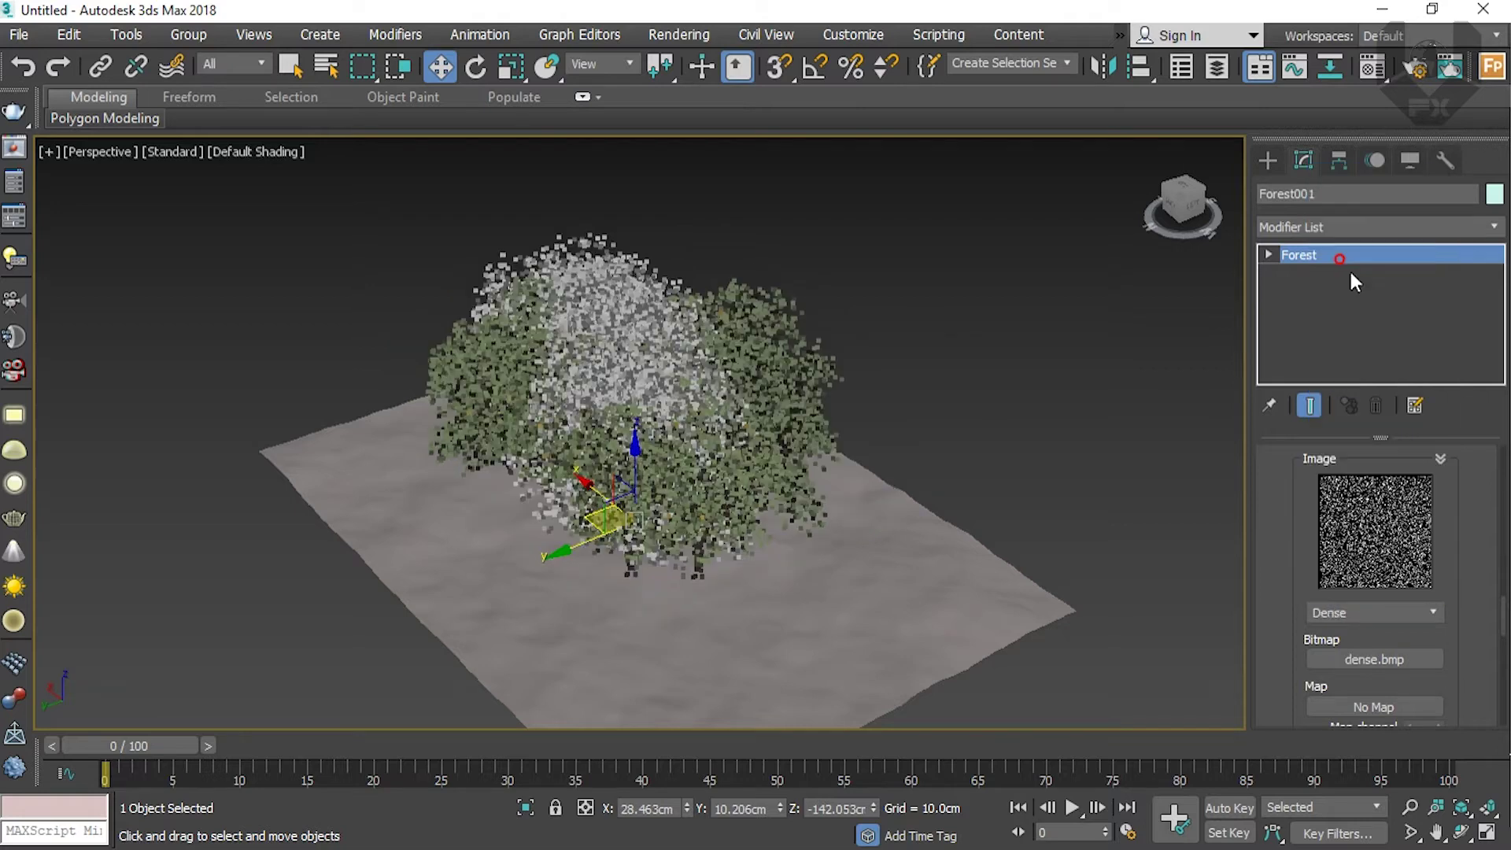
Step: Look through the Forest object's density, diversity, geometry and area falloff settings
{"action": "scroll", "coordinate": [1281, 579], "scroll_direction": "down", "scroll_amount": 8}
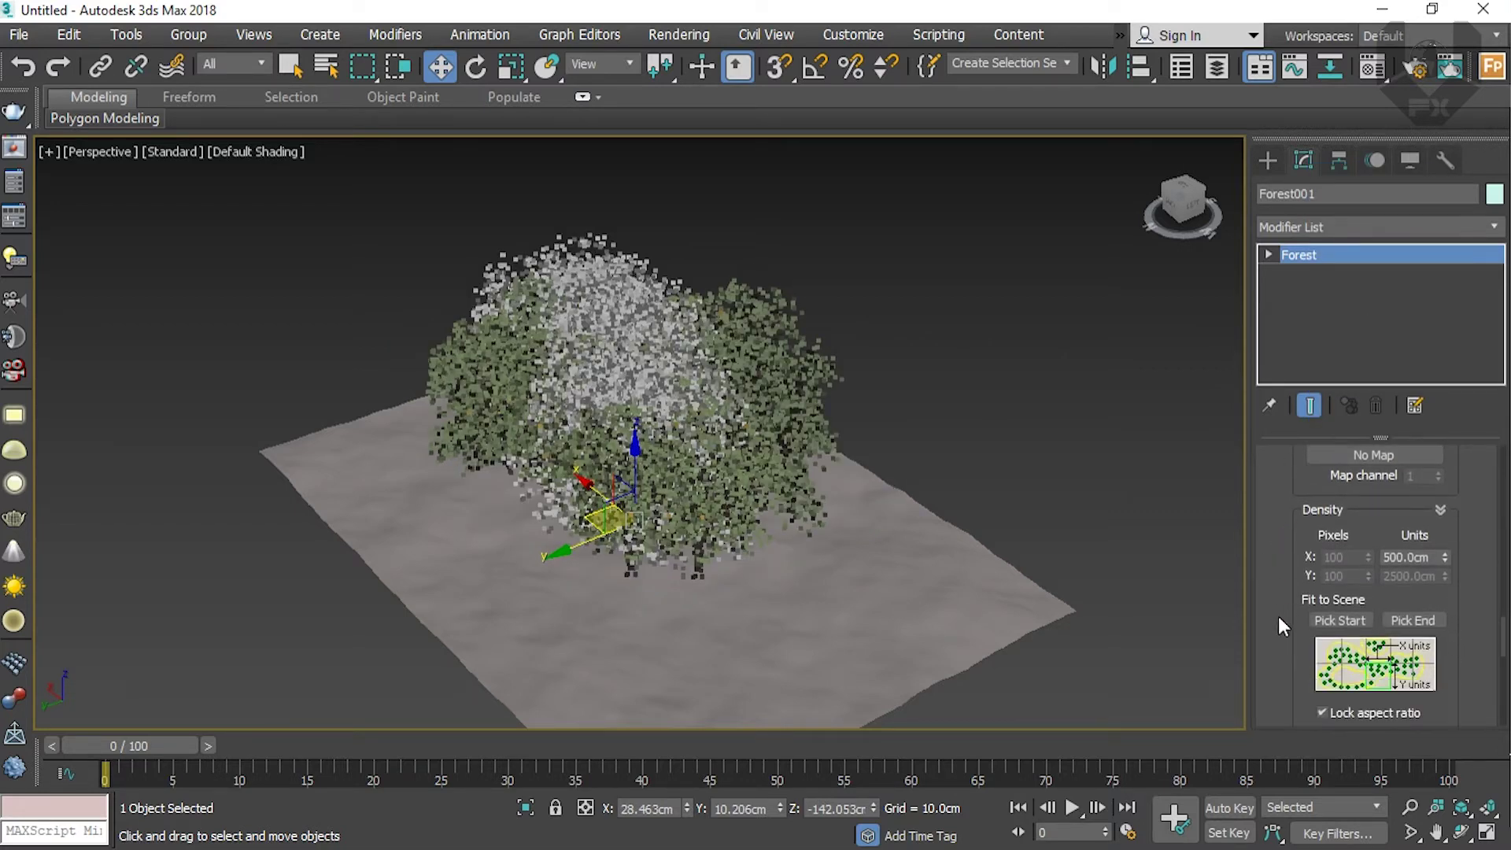
{"action": "scroll", "coordinate": [1276, 546], "scroll_direction": "down", "scroll_amount": 10}
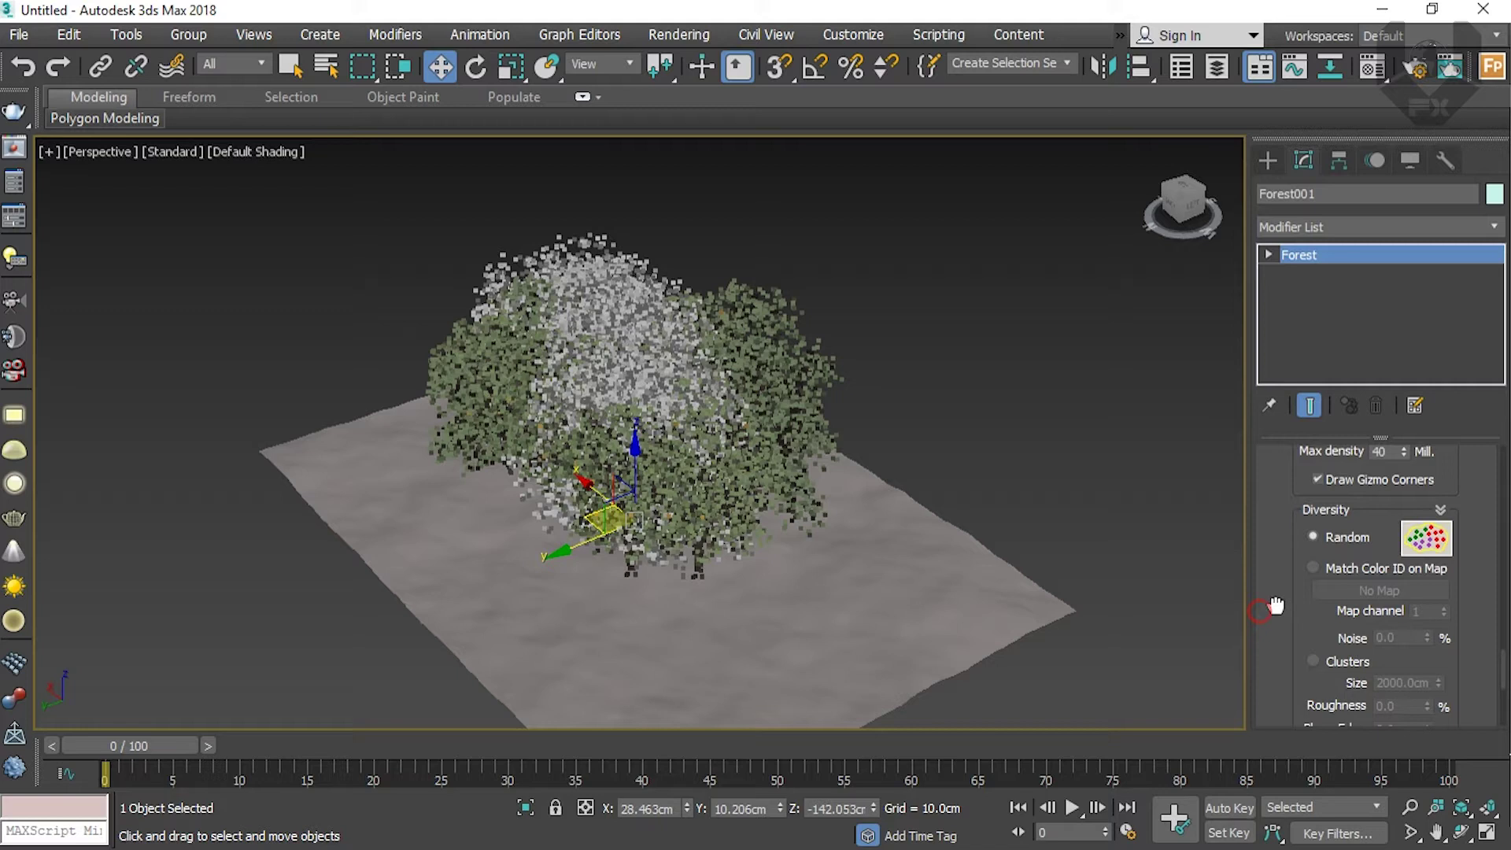
{"action": "scroll", "coordinate": [1285, 595], "scroll_direction": "down", "scroll_amount": 8}
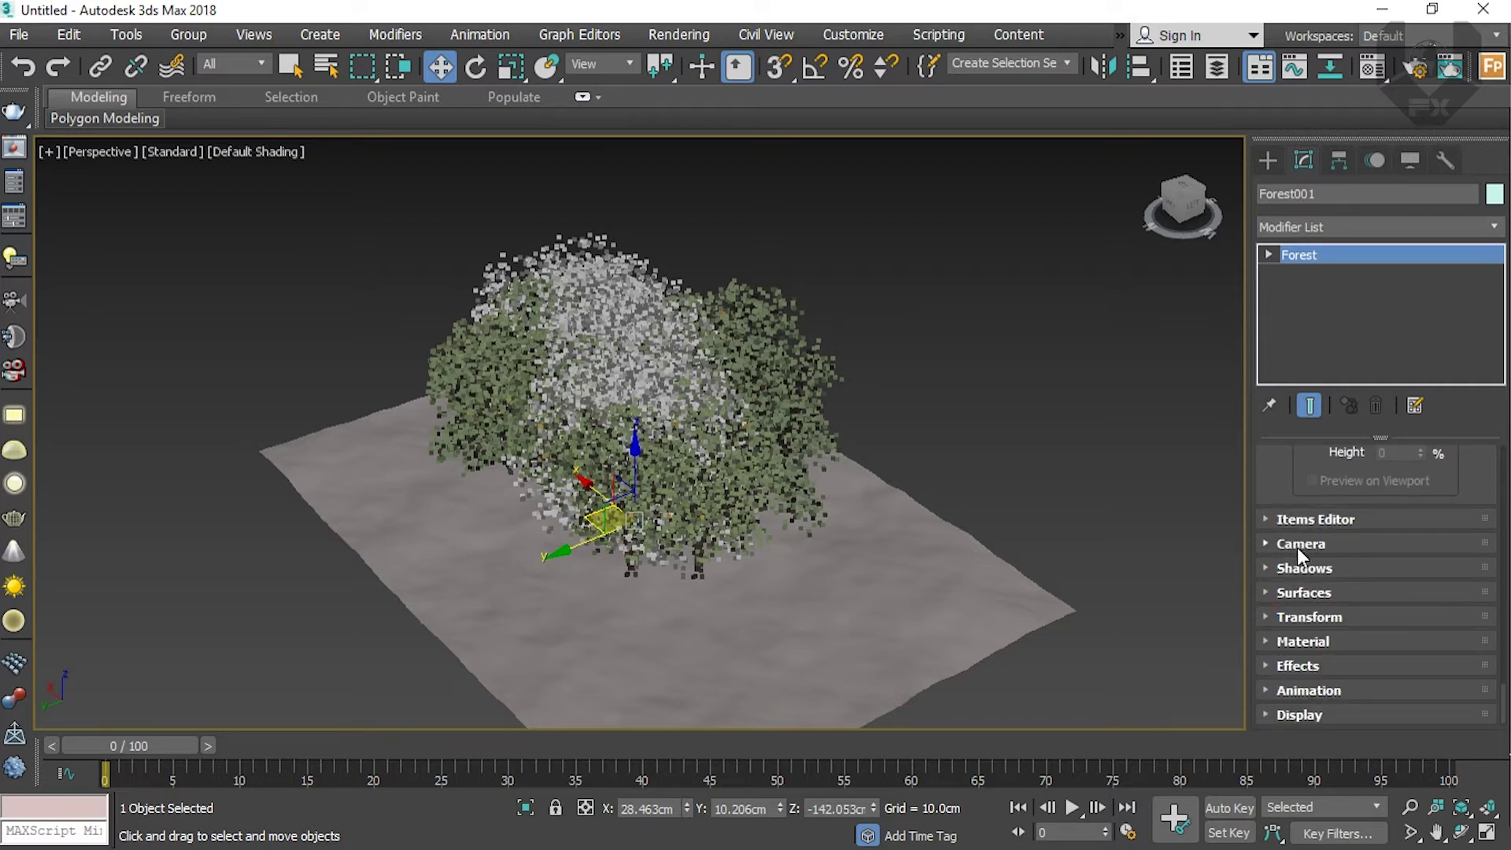
{"action": "scroll", "coordinate": [1282, 484], "scroll_direction": "up", "scroll_amount": 10}
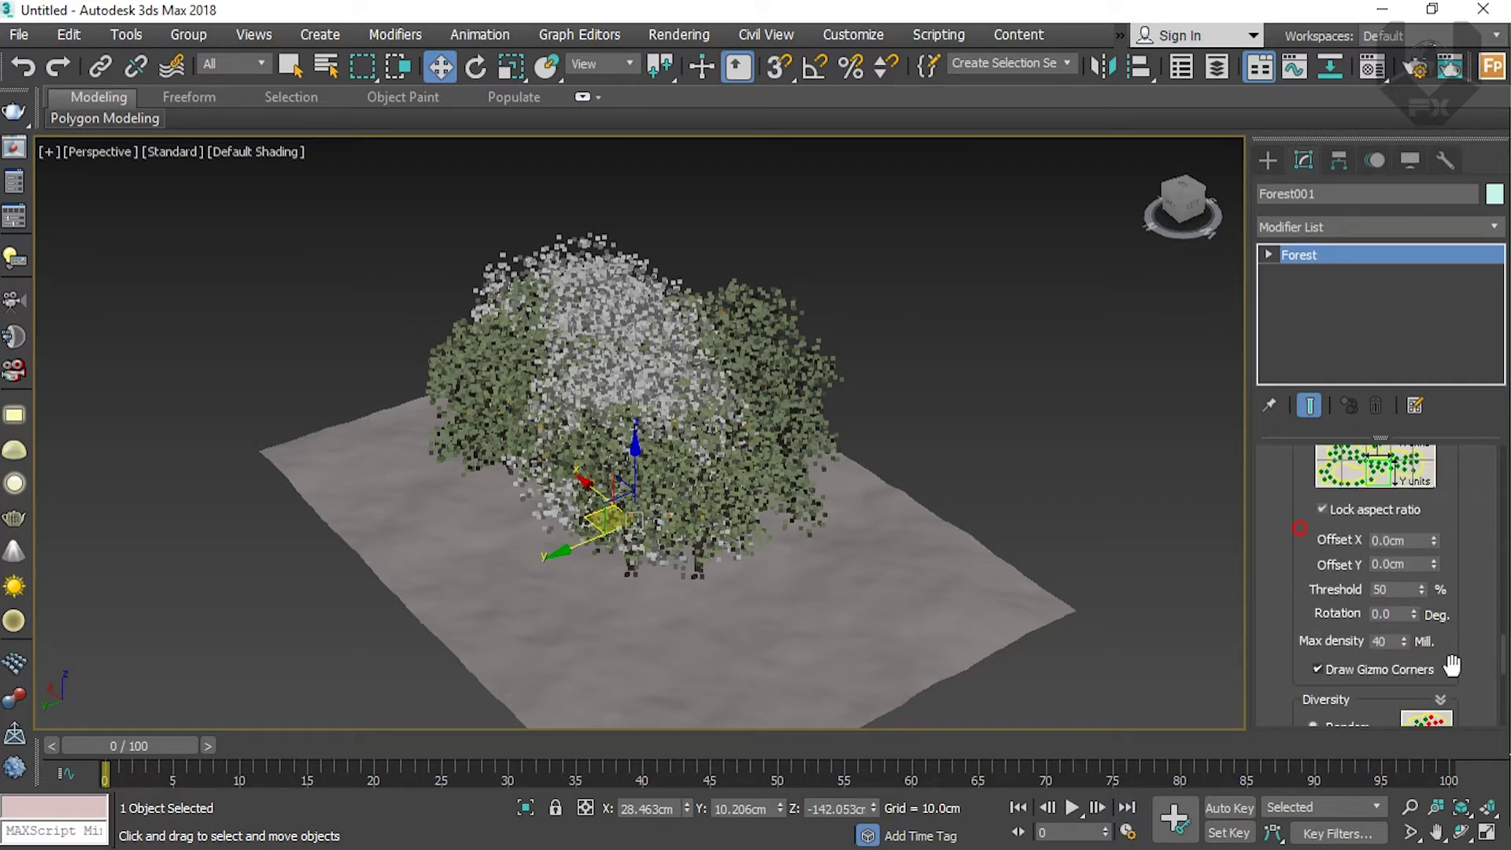
{"action": "left_click_drag", "start_coordinate": [1505, 651], "coordinate": [1504, 559]}
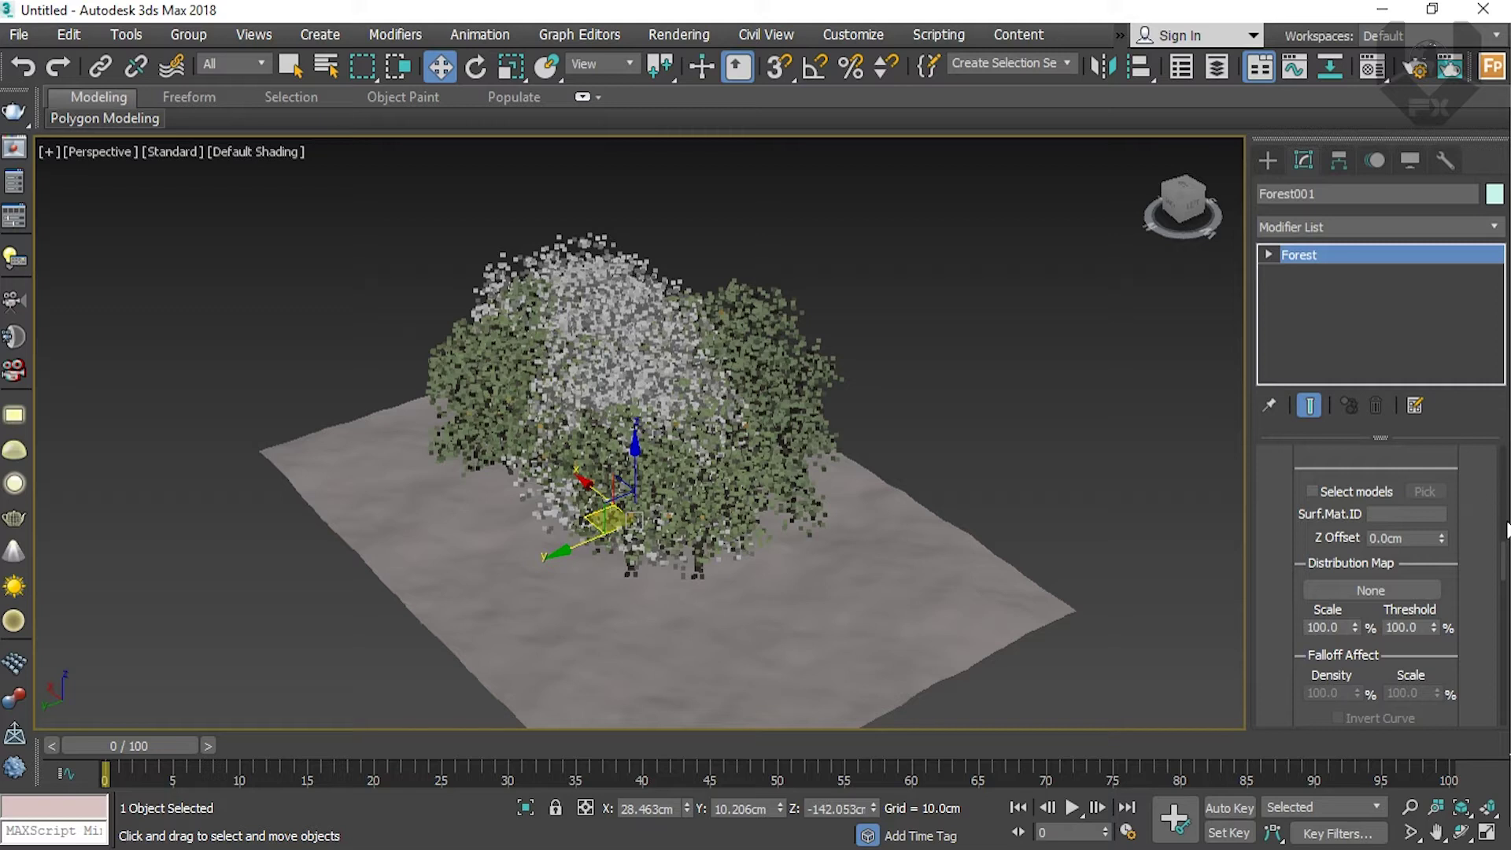
{"action": "scroll", "coordinate": [1506, 529], "scroll_direction": "up", "scroll_amount": 10}
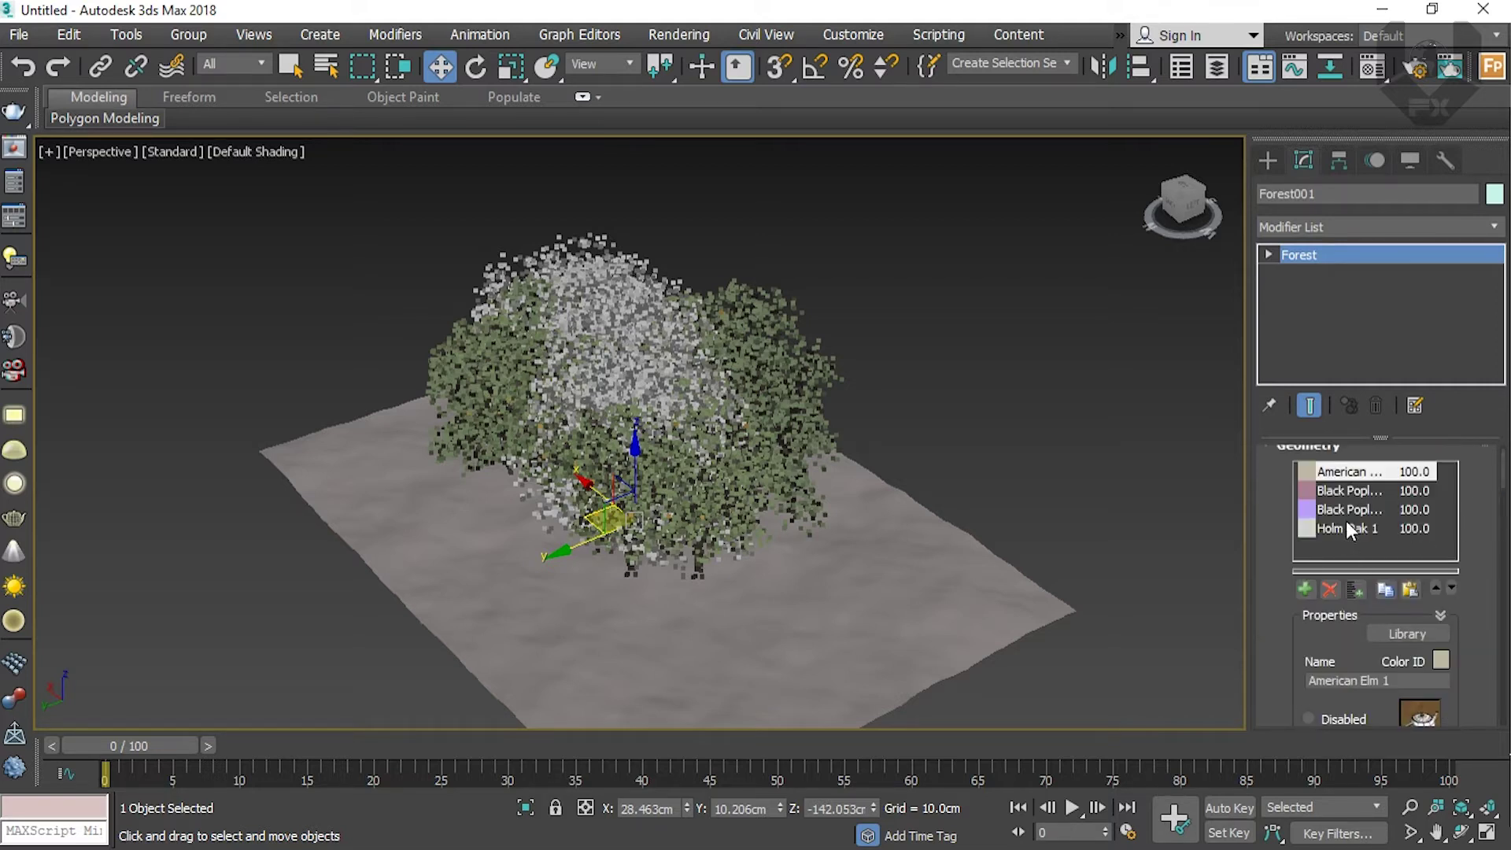
{"action": "scroll", "coordinate": [1278, 604], "scroll_direction": "down", "scroll_amount": 10}
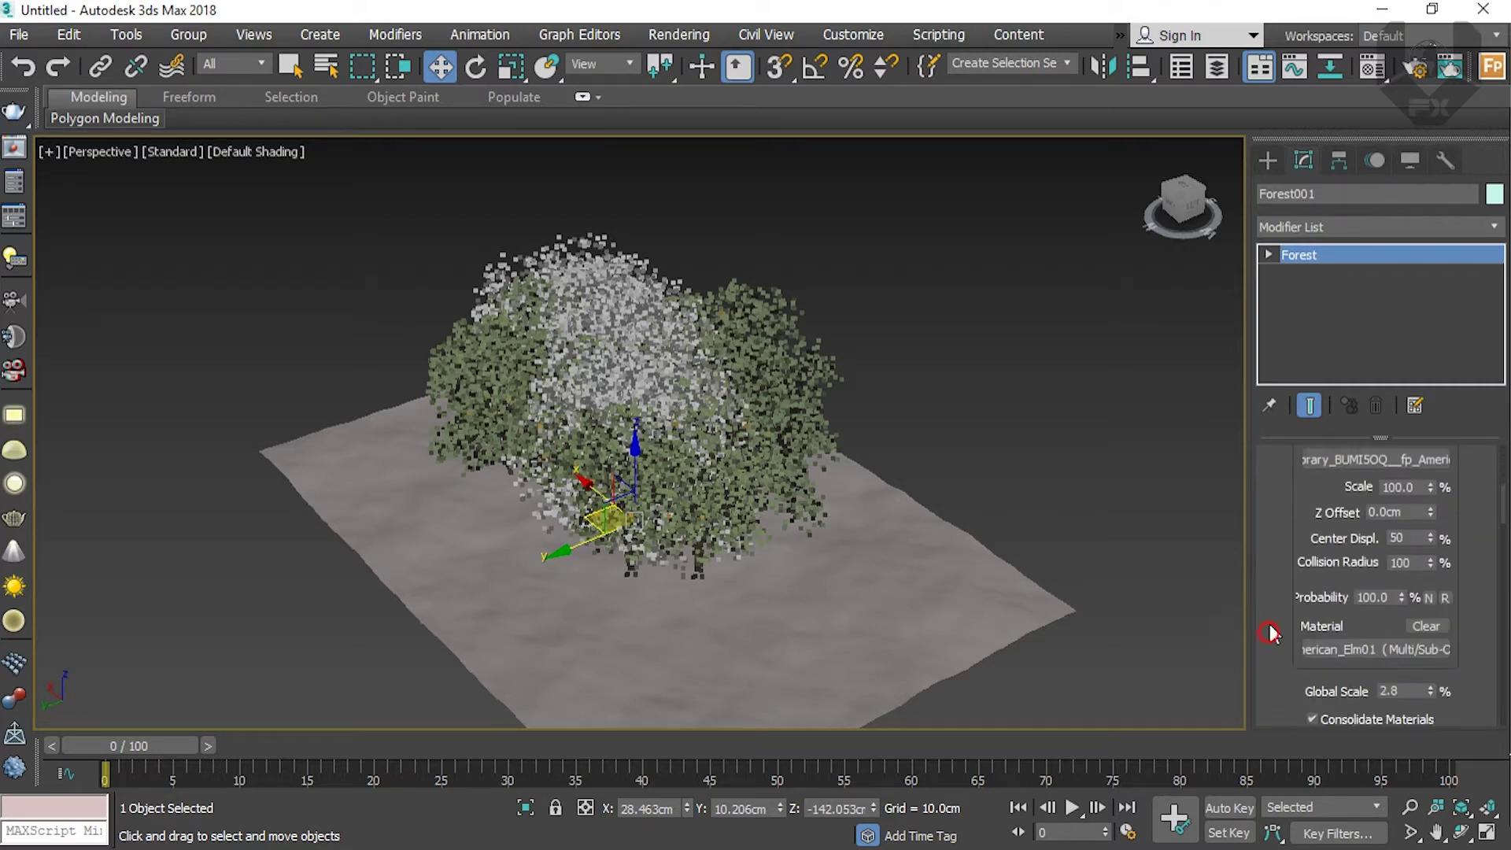
{"action": "scroll", "coordinate": [1283, 510], "scroll_direction": "down", "scroll_amount": 10}
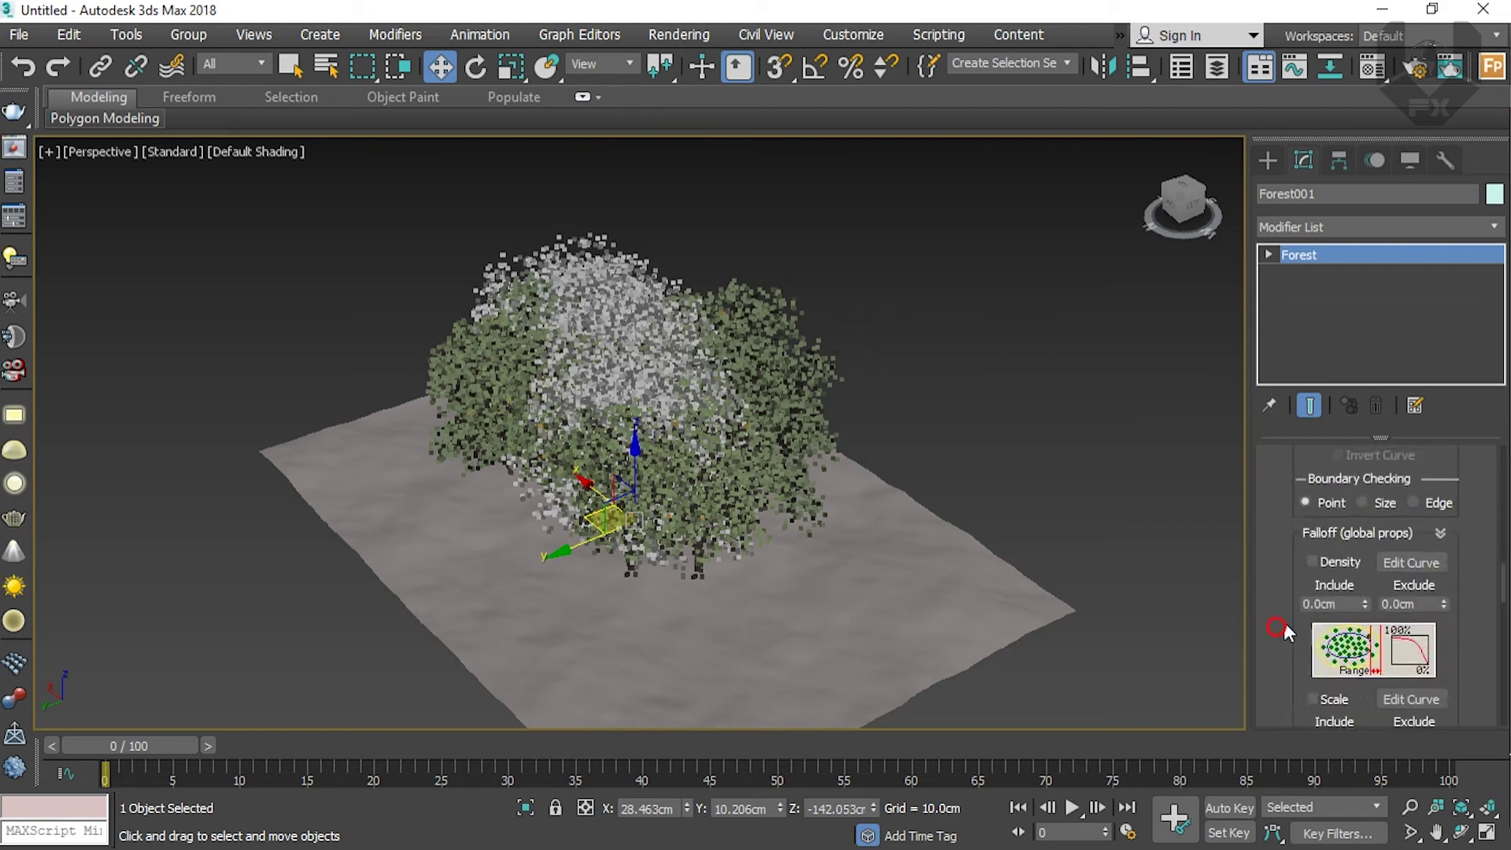
{"action": "scroll", "coordinate": [1284, 634], "scroll_direction": "down", "scroll_amount": 1}
Step: Try the Sine distribution image on the forest, and switch back to Dense
{"action": "left_click", "coordinate": [1342, 658]}
{"action": "left_click", "coordinate": [1330, 626]}
{"action": "left_click", "coordinate": [1338, 660]}
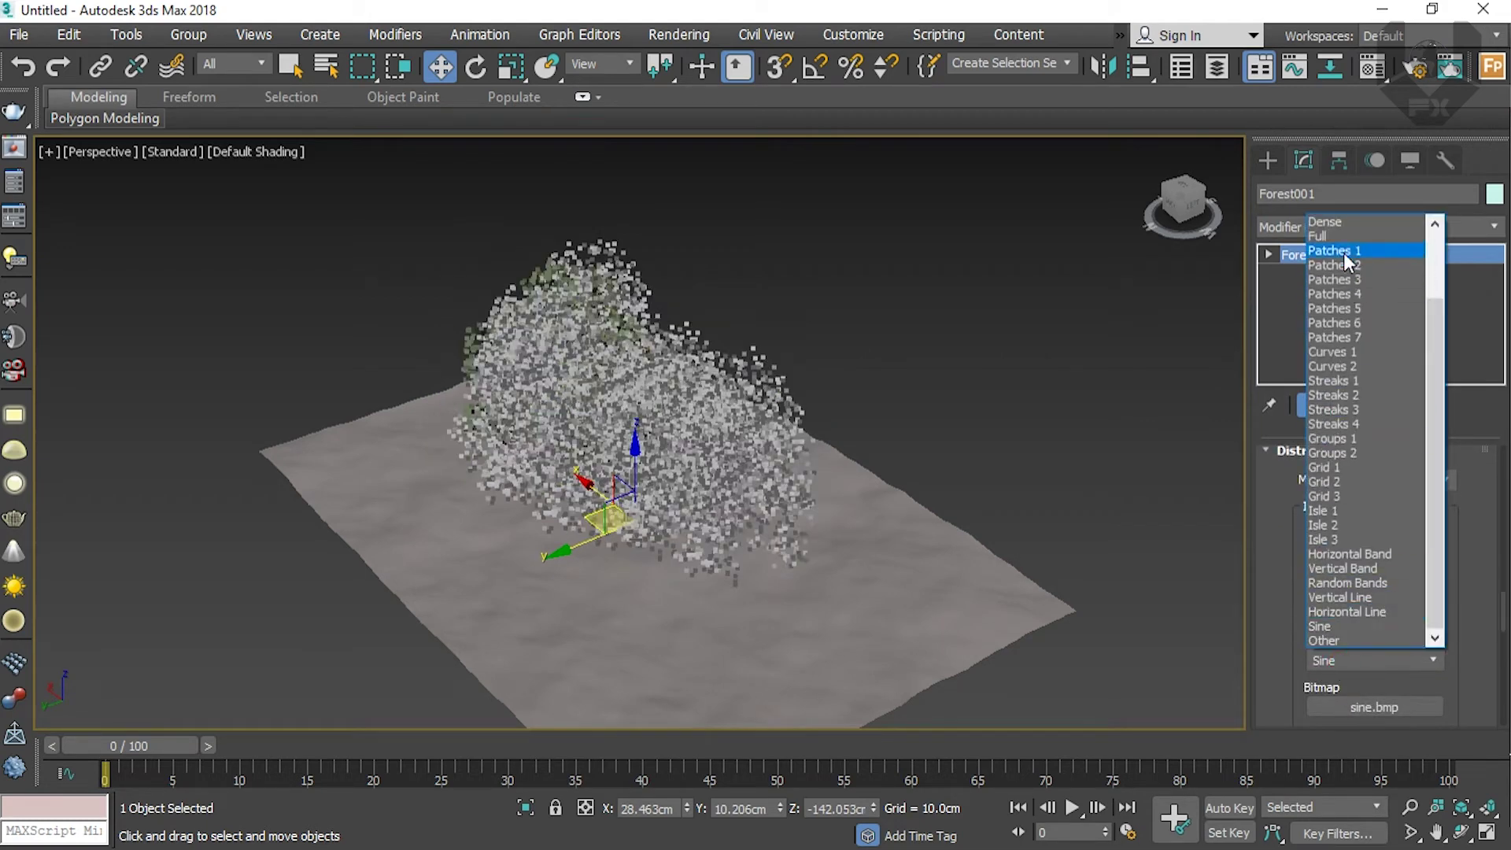
{"action": "left_click", "coordinate": [1367, 222]}
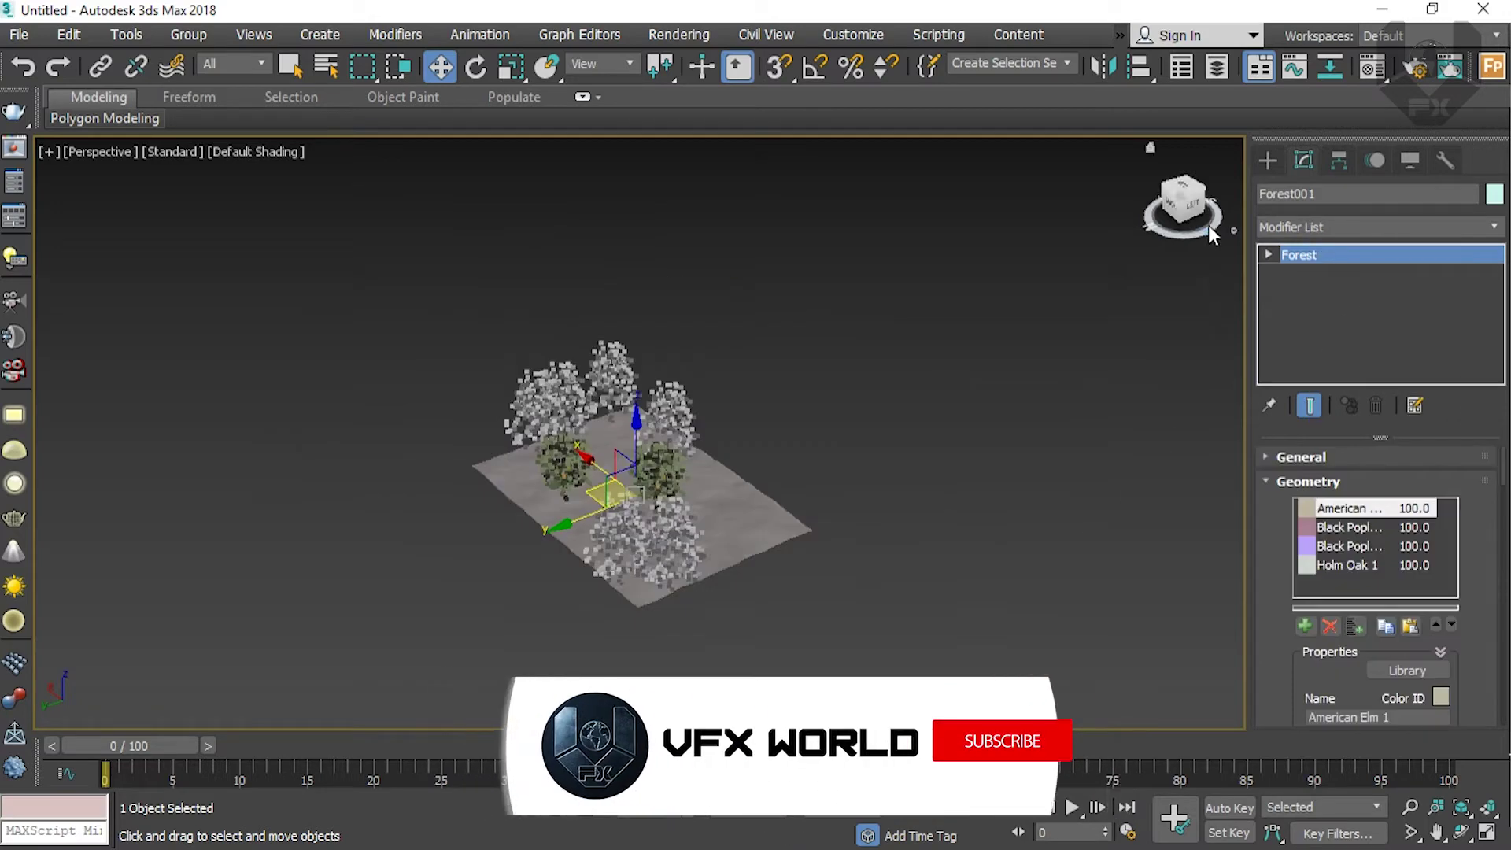
Step: Collapse the Forest object's Geometry and Areas settings and set its distribution density to 850 cm units in X
{"action": "scroll", "coordinate": [1263, 551], "scroll_direction": "down", "scroll_amount": 2}
{"action": "scroll", "coordinate": [1255, 535], "scroll_direction": "up", "scroll_amount": 2}
{"action": "left_click", "coordinate": [1272, 483]}
{"action": "left_click", "coordinate": [1271, 506]}
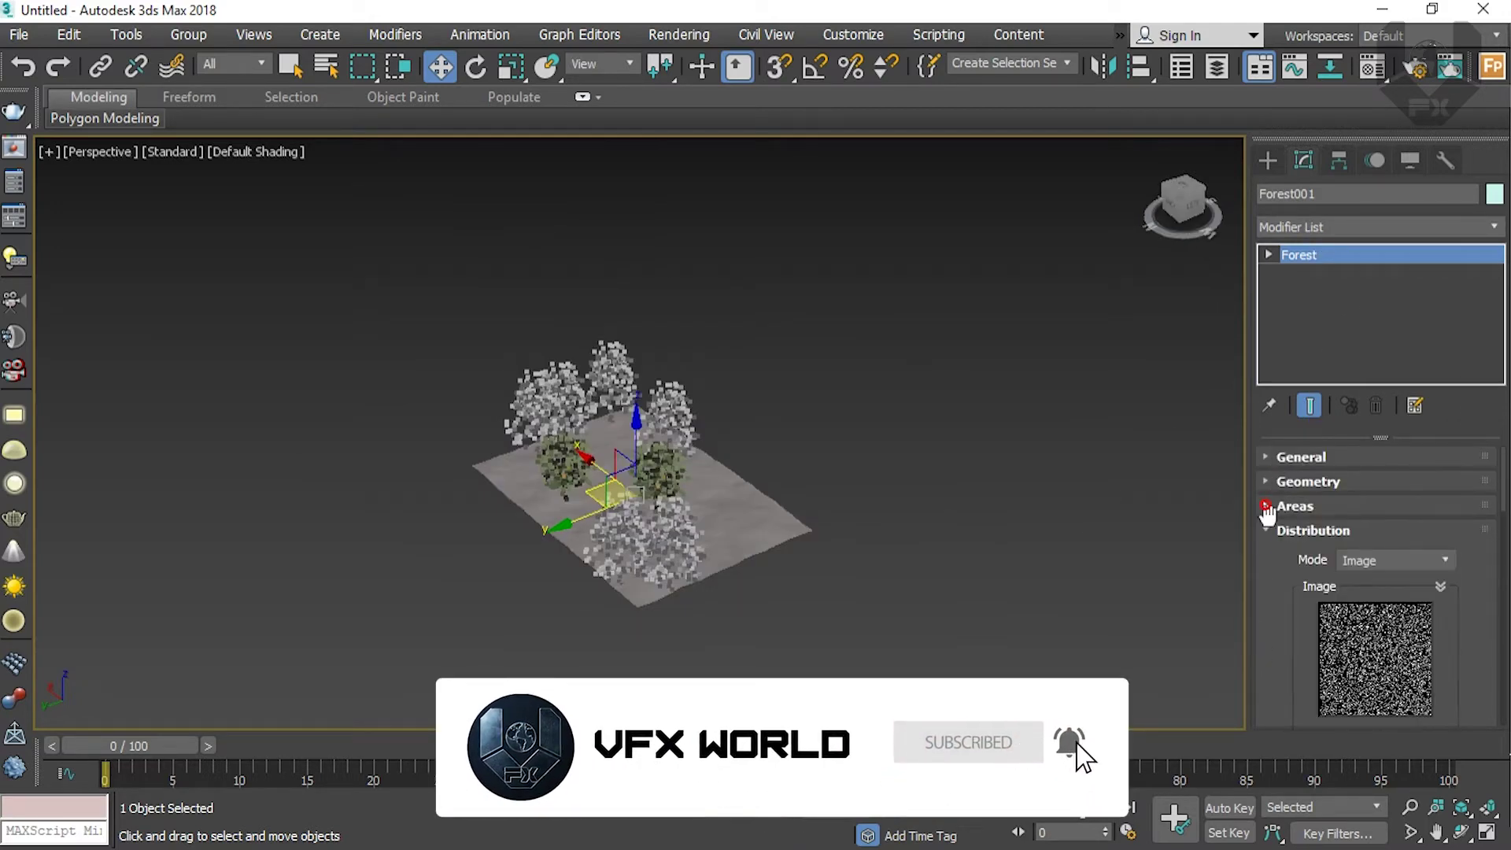
{"action": "scroll", "coordinate": [1281, 563], "scroll_direction": "down", "scroll_amount": 5}
{"action": "scroll", "coordinate": [1282, 549], "scroll_direction": "down", "scroll_amount": 3}
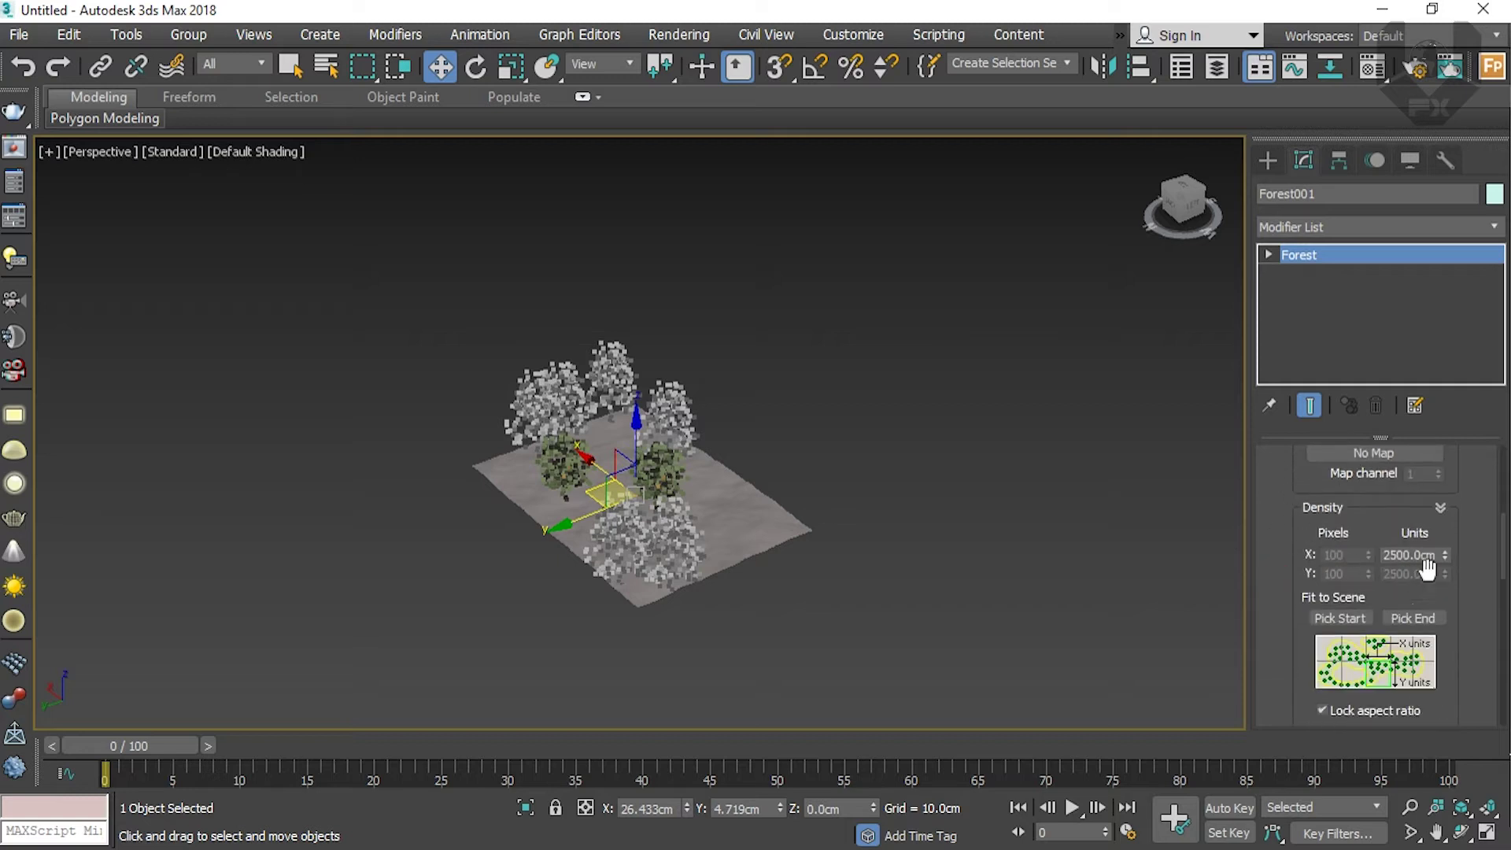
{"action": "left_click_drag", "start_coordinate": [1445, 557], "coordinate": [1444, 564]}
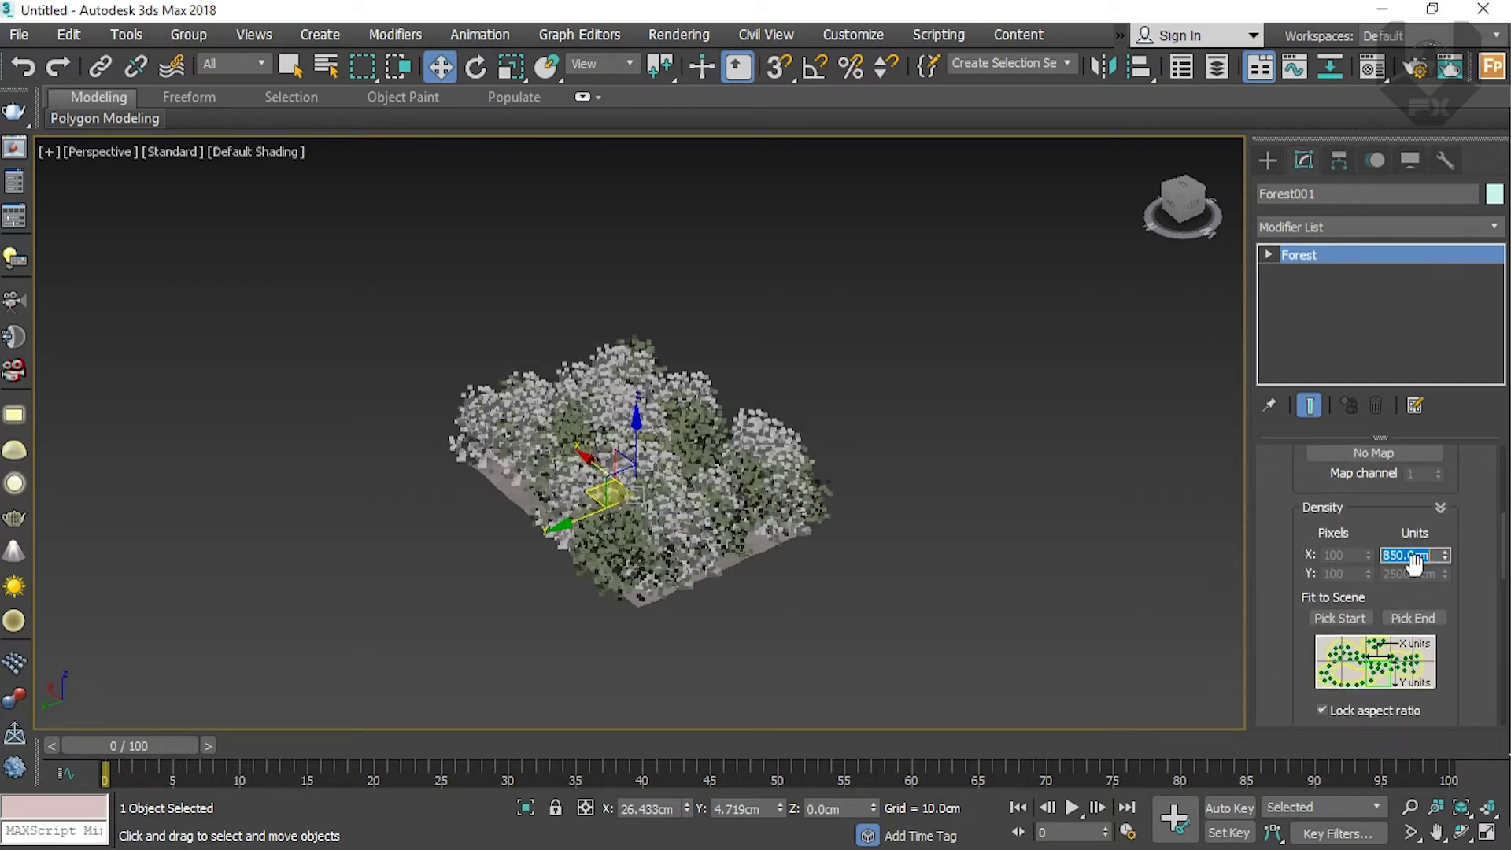
Step: Examine the scattered trees over the ground from several angles and reselect the Forest object
{"action": "mouse_move", "coordinate": [1193, 211]}
{"action": "left_mouse_down"}
{"action": "mouse_move", "coordinate": [1193, 240]}
{"action": "mouse_move", "coordinate": [1190, 225]}
{"action": "left_mouse_up"}
{"action": "scroll", "coordinate": [803, 384], "scroll_direction": "up", "scroll_amount": 5}
{"action": "scroll", "coordinate": [790, 385], "scroll_direction": "down", "scroll_amount": 5}
{"action": "middle_click_drag", "start_coordinate": [702, 467], "coordinate": [740, 401]}
{"action": "left_click", "coordinate": [838, 367]}
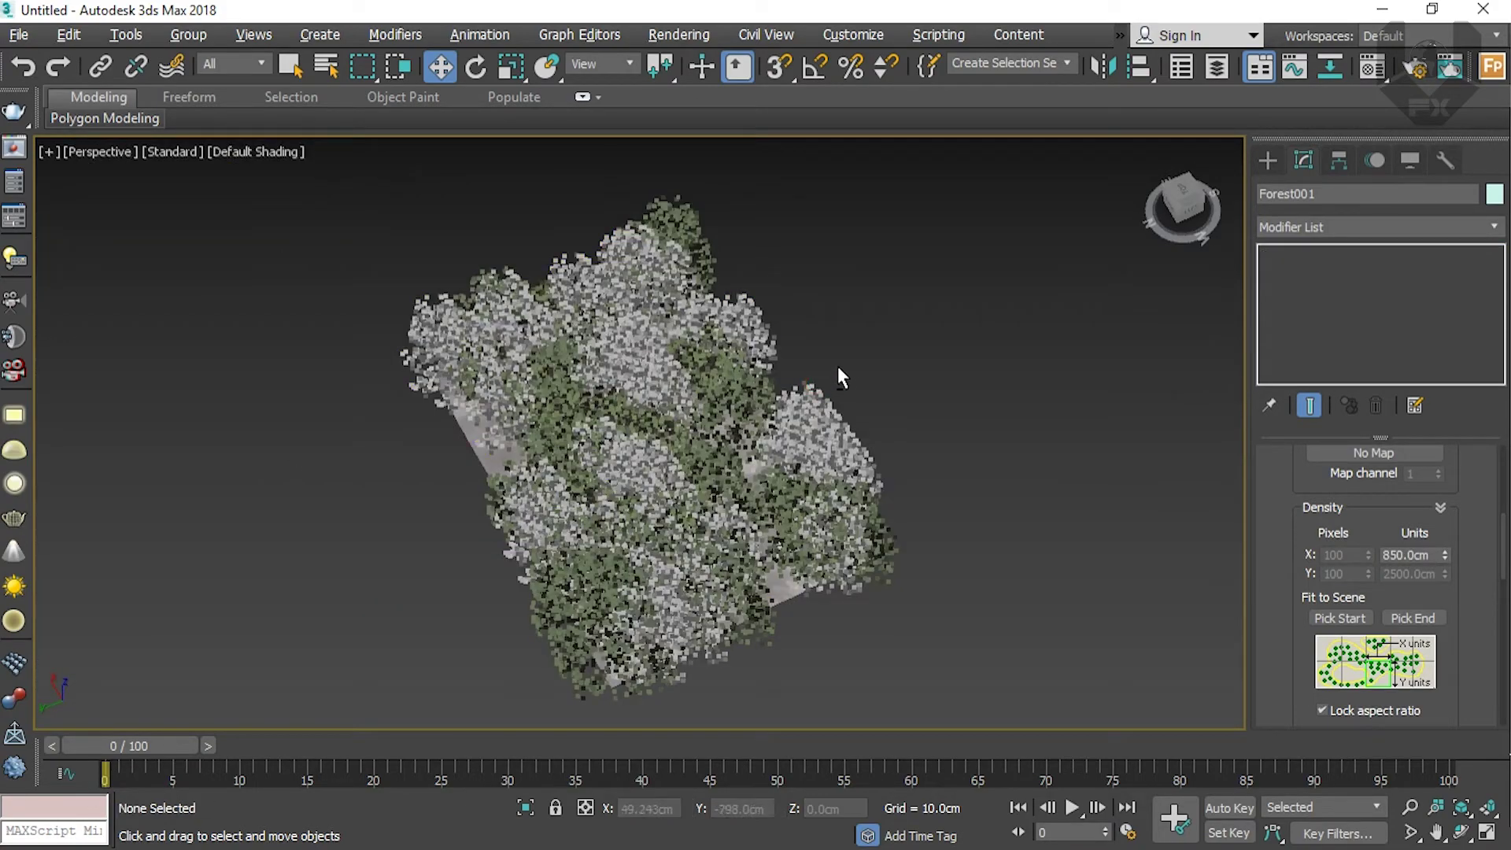
{"action": "scroll", "coordinate": [846, 385], "scroll_direction": "up", "scroll_amount": 5}
{"action": "scroll", "coordinate": [974, 327], "scroll_direction": "down", "scroll_amount": 2}
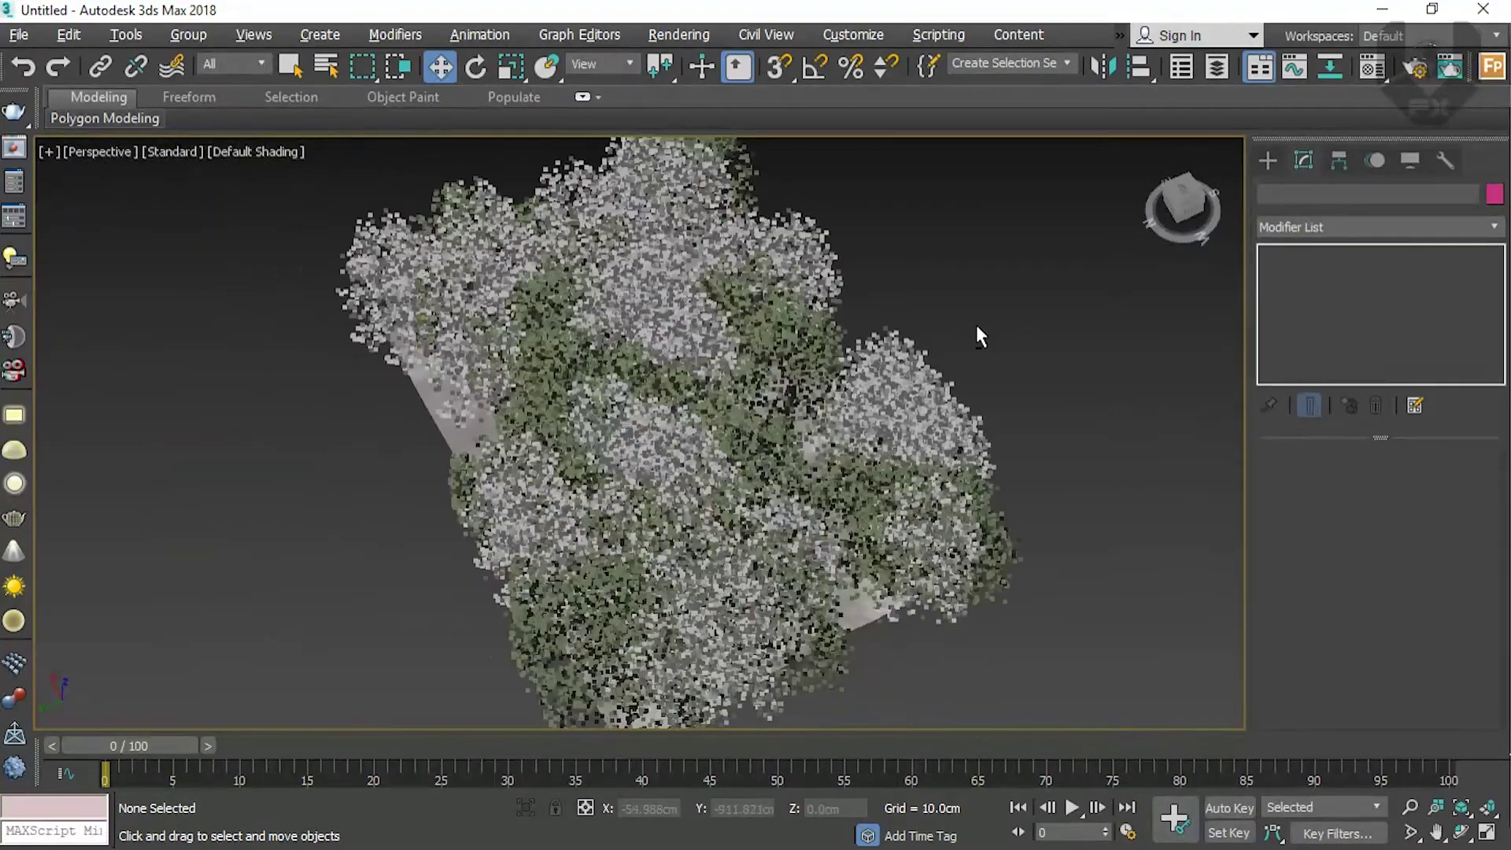
{"action": "left_click_drag", "start_coordinate": [1159, 233], "coordinate": [1226, 161]}
{"action": "left_click_drag", "start_coordinate": [1016, 264], "coordinate": [945, 392]}
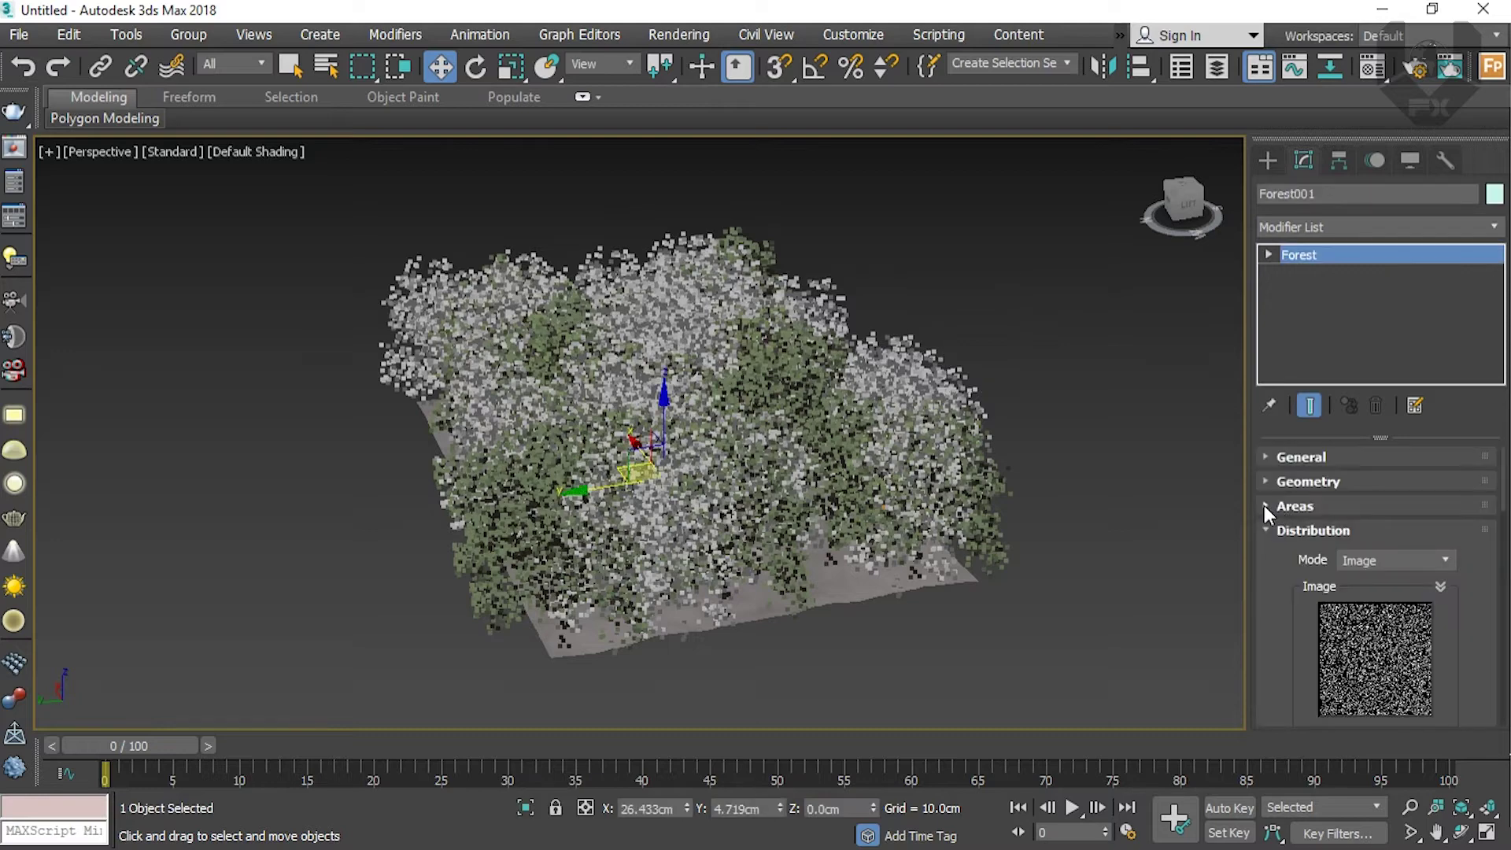
Step: Reduce the custom object scale of the American Elm 1 tree in the Forest object's geometry list
{"action": "left_click", "coordinate": [1275, 484]}
{"action": "left_click_drag", "start_coordinate": [1279, 506], "coordinate": [1271, 645]}
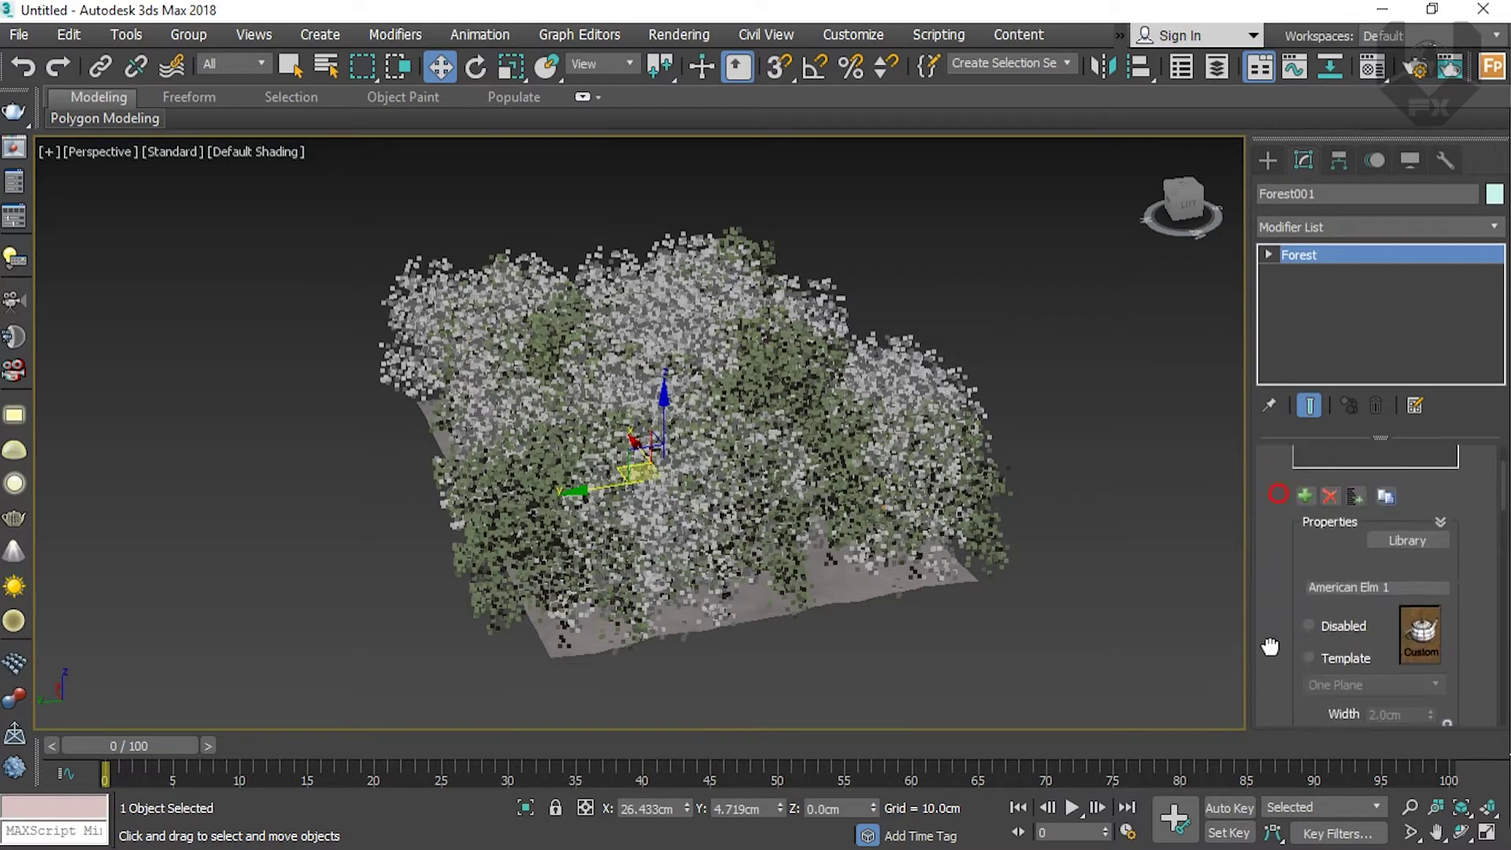
{"action": "left_click_drag", "start_coordinate": [1274, 547], "coordinate": [1270, 657]}
{"action": "scroll", "coordinate": [1270, 657], "scroll_direction": "down", "scroll_amount": 1}
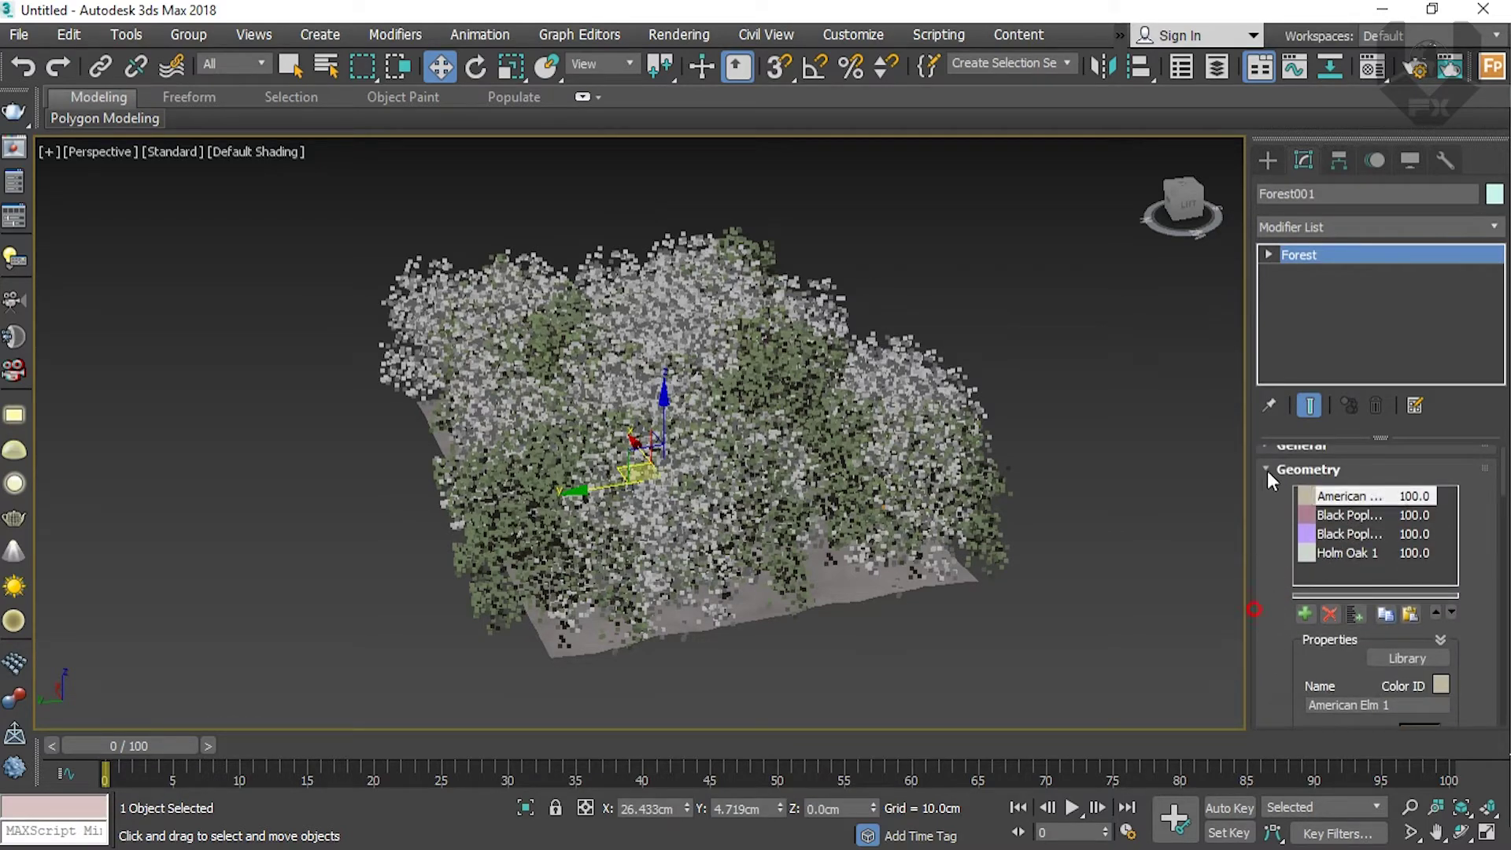
{"action": "scroll", "coordinate": [1271, 550], "scroll_direction": "down", "scroll_amount": 3}
{"action": "scroll", "coordinate": [1277, 551], "scroll_direction": "down", "scroll_amount": 5}
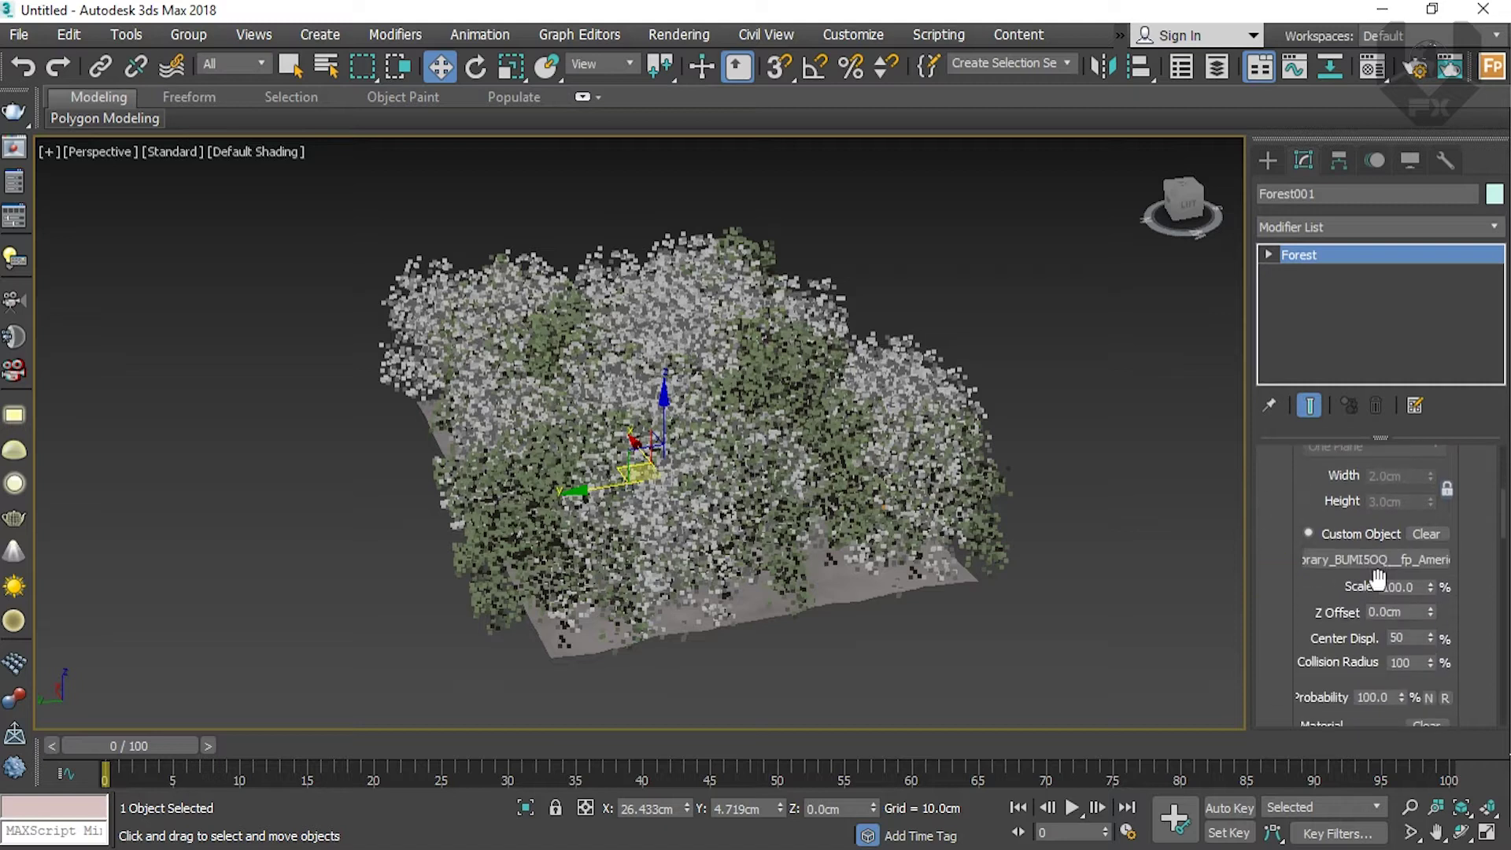
{"action": "left_click_drag", "start_coordinate": [1430, 587], "coordinate": [1429, 611]}
Step: Set the custom object scale of the Holm Oak 1 tree to 77%
{"action": "scroll", "coordinate": [1278, 565], "scroll_direction": "up", "scroll_amount": 2}
{"action": "scroll", "coordinate": [1278, 565], "scroll_direction": "up", "scroll_amount": 4}
{"action": "left_click", "coordinate": [1362, 494]}
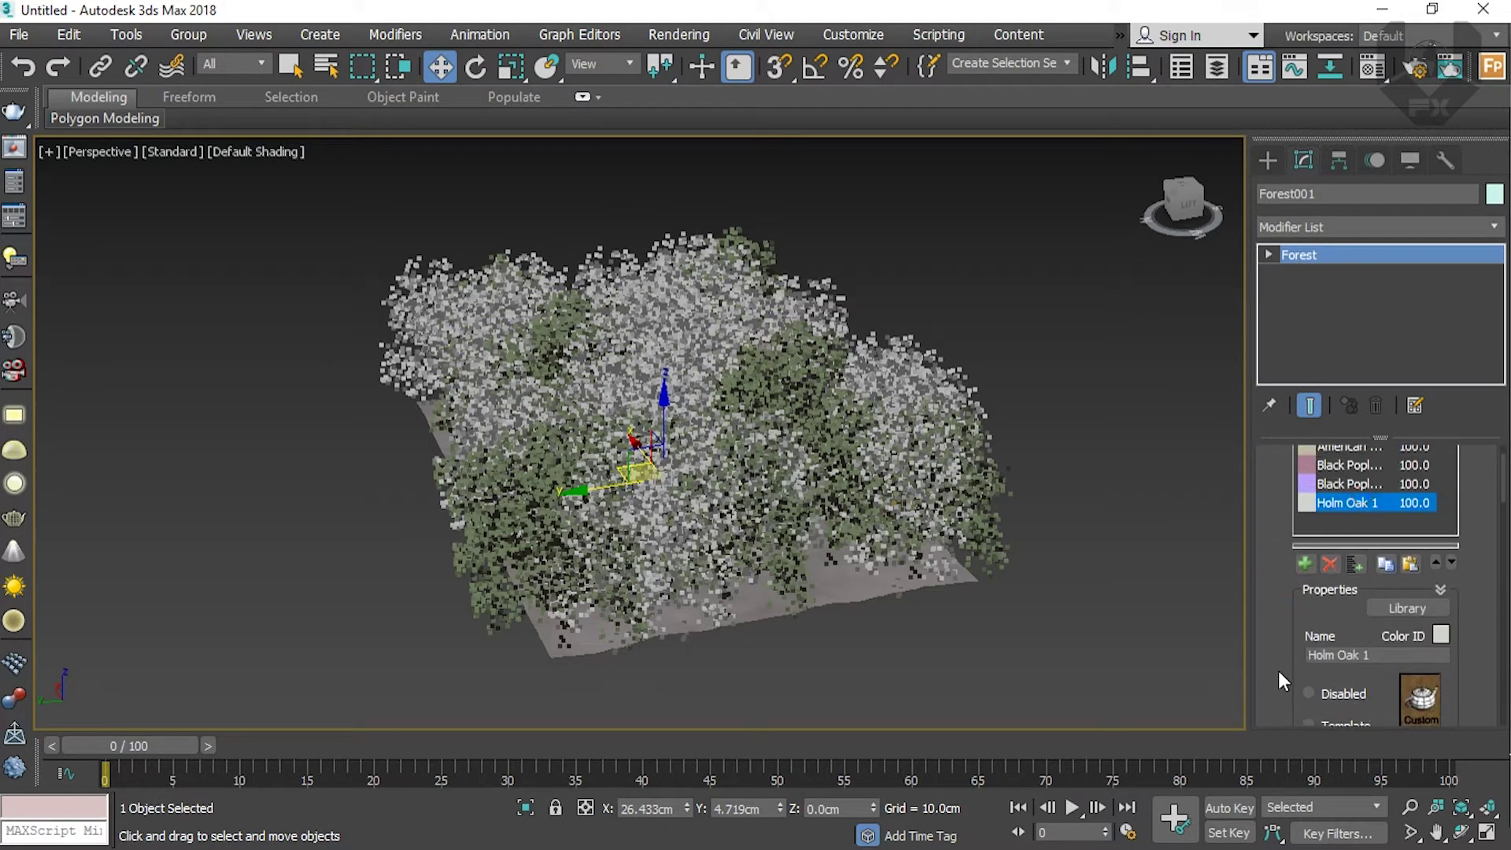
{"action": "scroll", "coordinate": [1278, 670], "scroll_direction": "down", "scroll_amount": 5}
{"action": "scroll", "coordinate": [1269, 555], "scroll_direction": "down", "scroll_amount": 2}
{"action": "left_click_drag", "start_coordinate": [1432, 531], "coordinate": [1438, 555]}
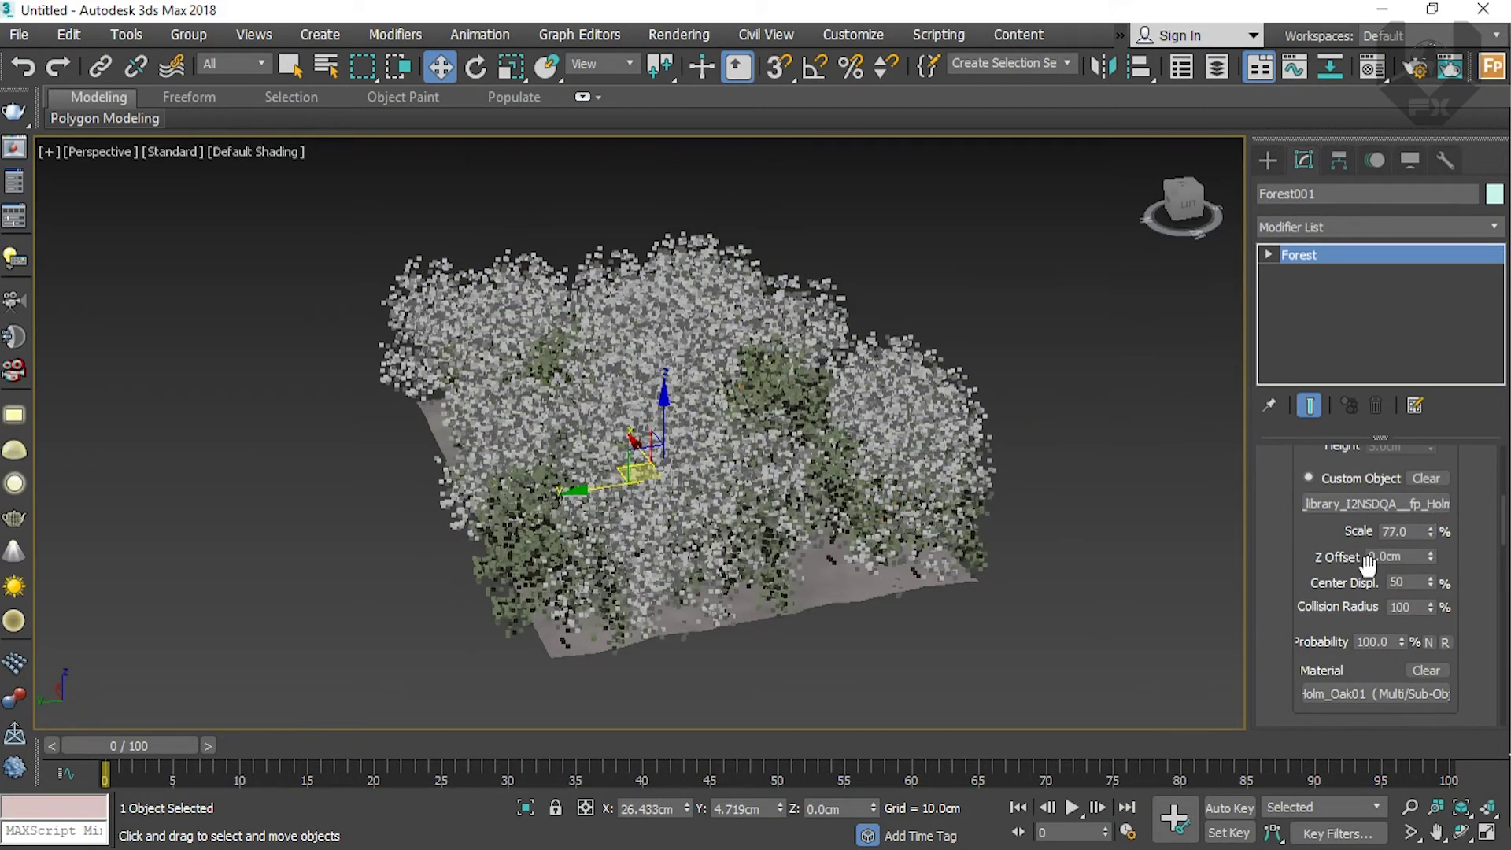
Step: Reduce the custom object scale of the second Black Poplar tree in the Forest geometry list
{"action": "scroll", "coordinate": [1277, 582], "scroll_direction": "up", "scroll_amount": 5}
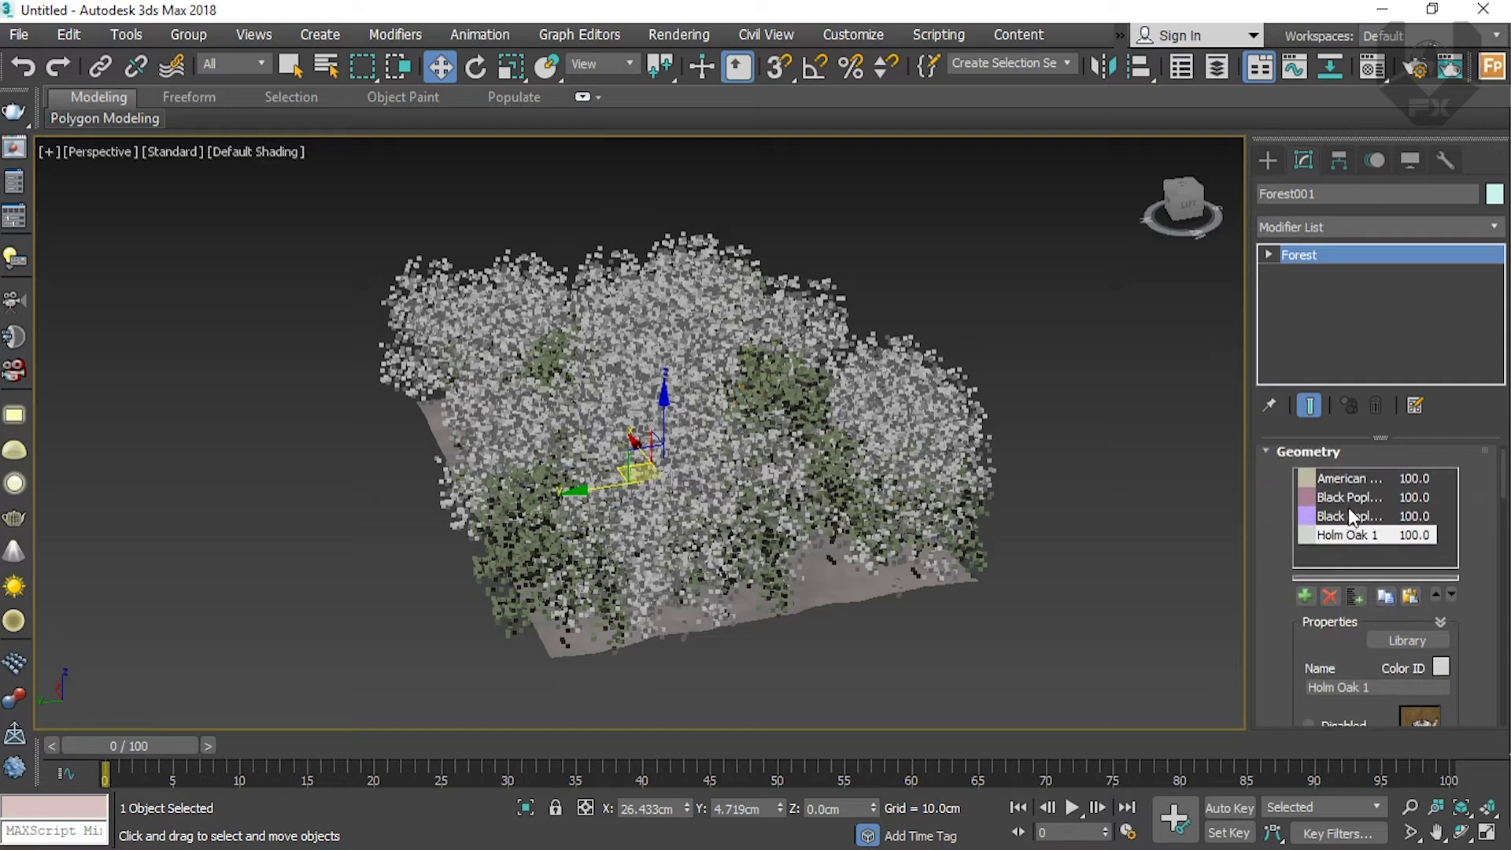
{"action": "left_click", "coordinate": [1349, 518]}
{"action": "scroll", "coordinate": [1271, 541], "scroll_direction": "down", "scroll_amount": 8}
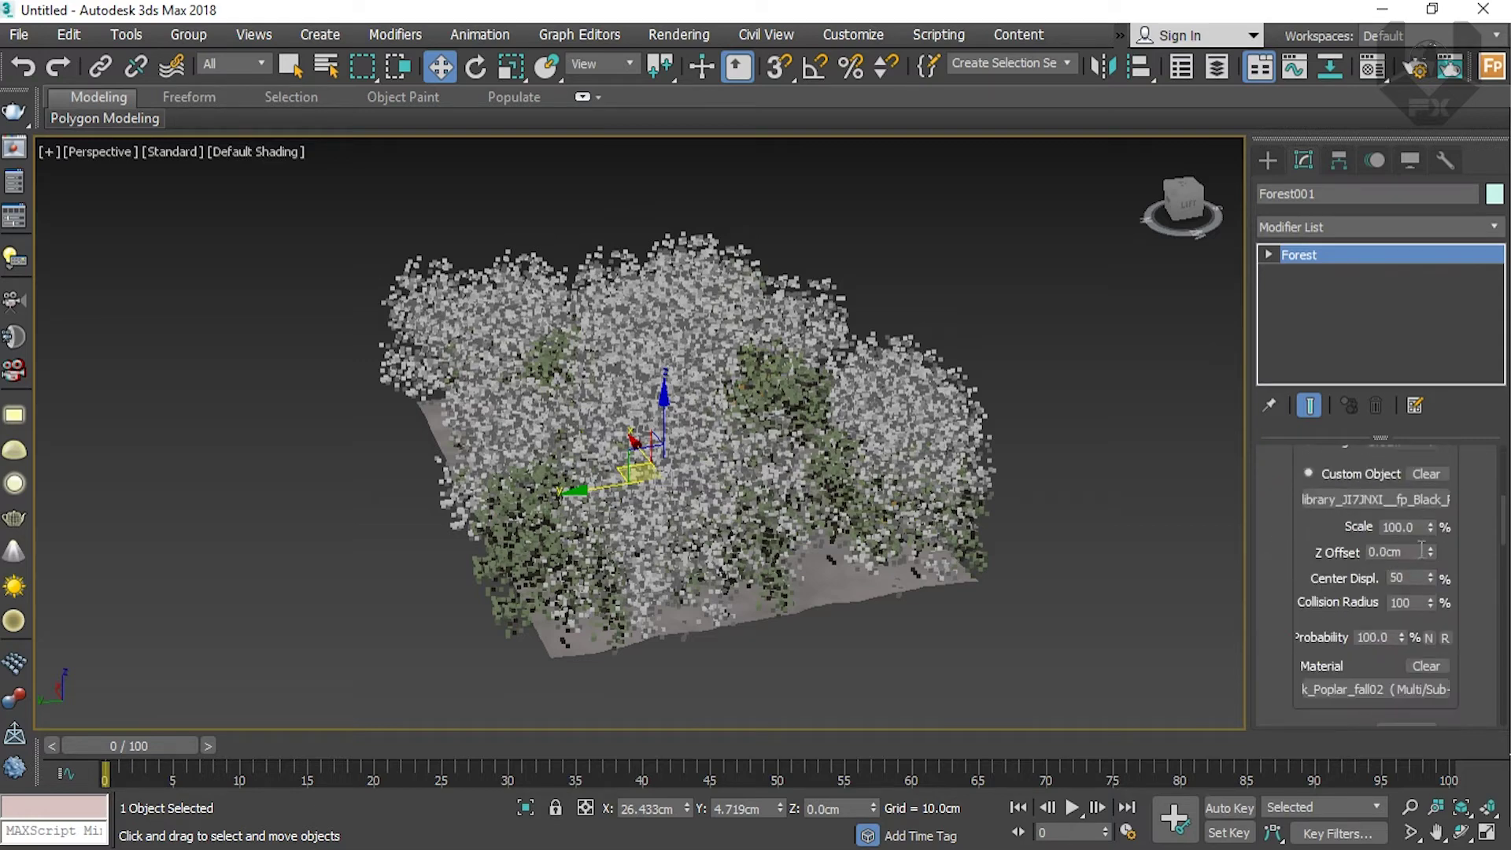
{"action": "left_click_drag", "start_coordinate": [1432, 529], "coordinate": [1427, 564]}
Step: Set the Surface Area's distribution map scale to 101.92% and its threshold to 101%
{"action": "scroll", "coordinate": [1281, 628], "scroll_direction": "down", "scroll_amount": 6}
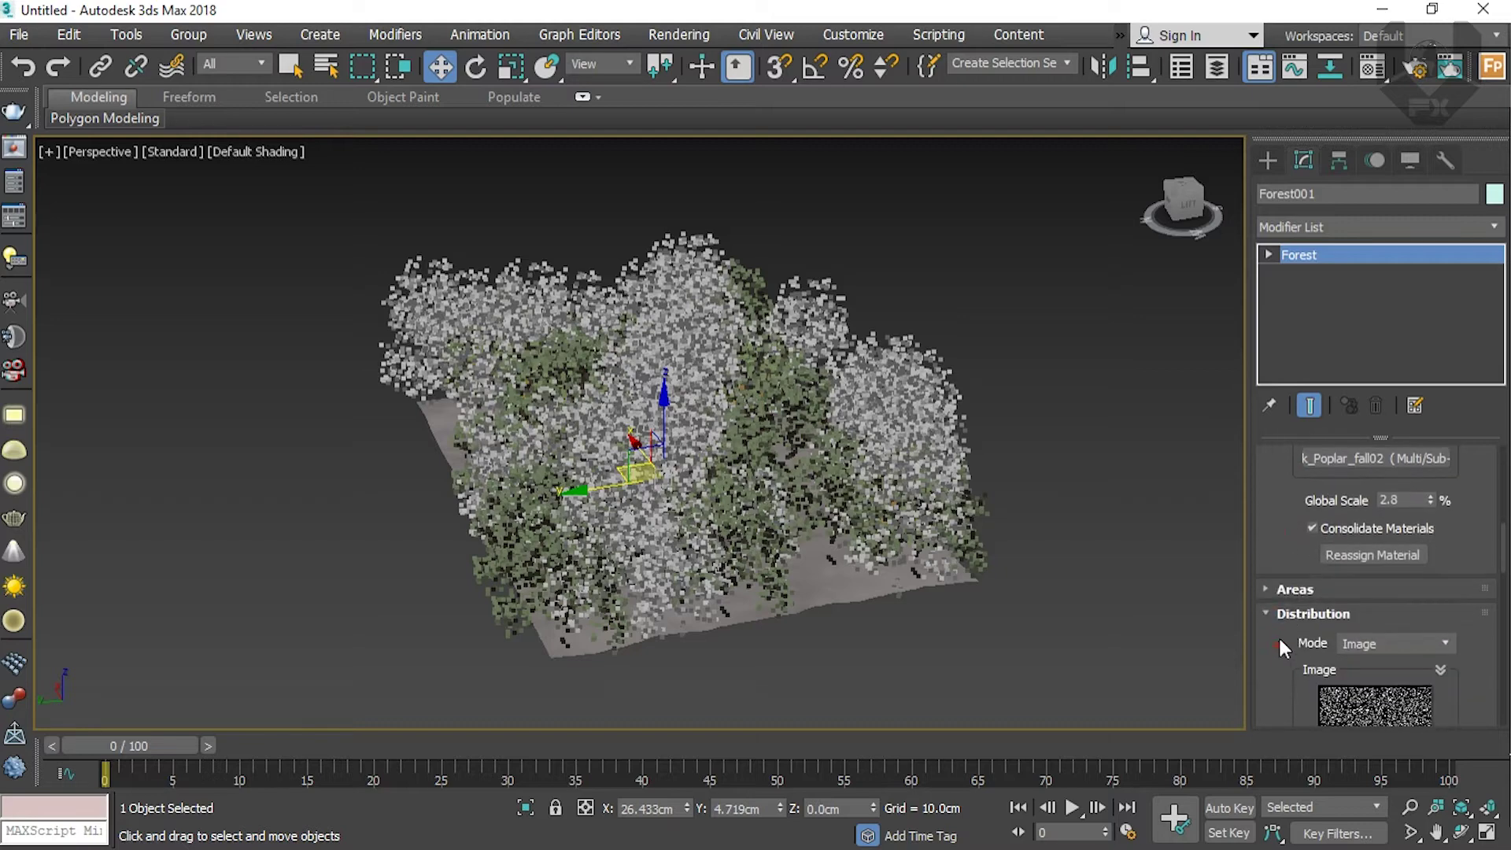
{"action": "scroll", "coordinate": [1283, 551], "scroll_direction": "down", "scroll_amount": 10}
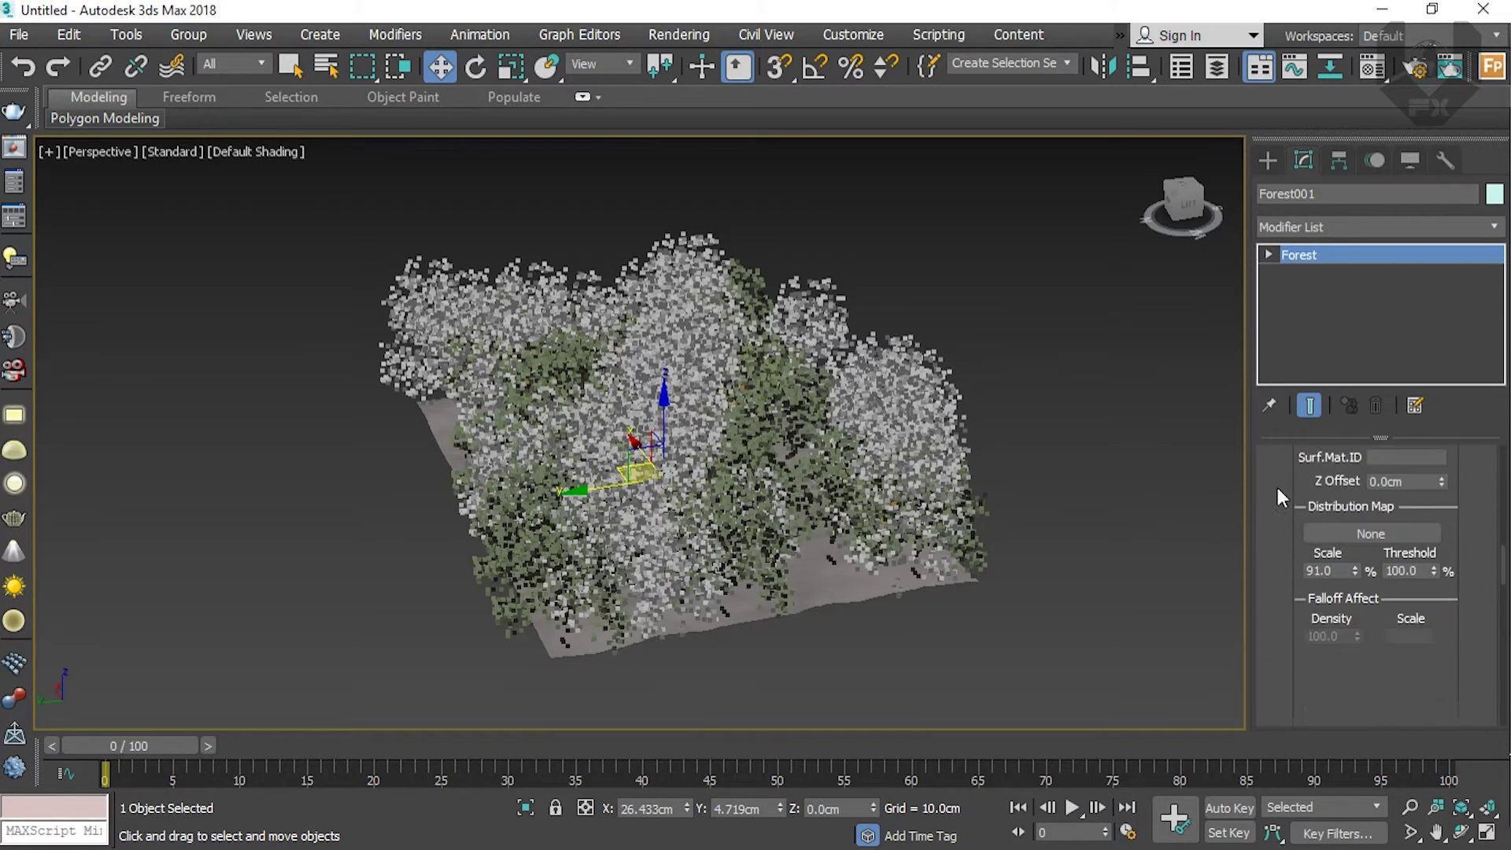
{"action": "scroll", "coordinate": [1277, 678], "scroll_direction": "up", "scroll_amount": 10}
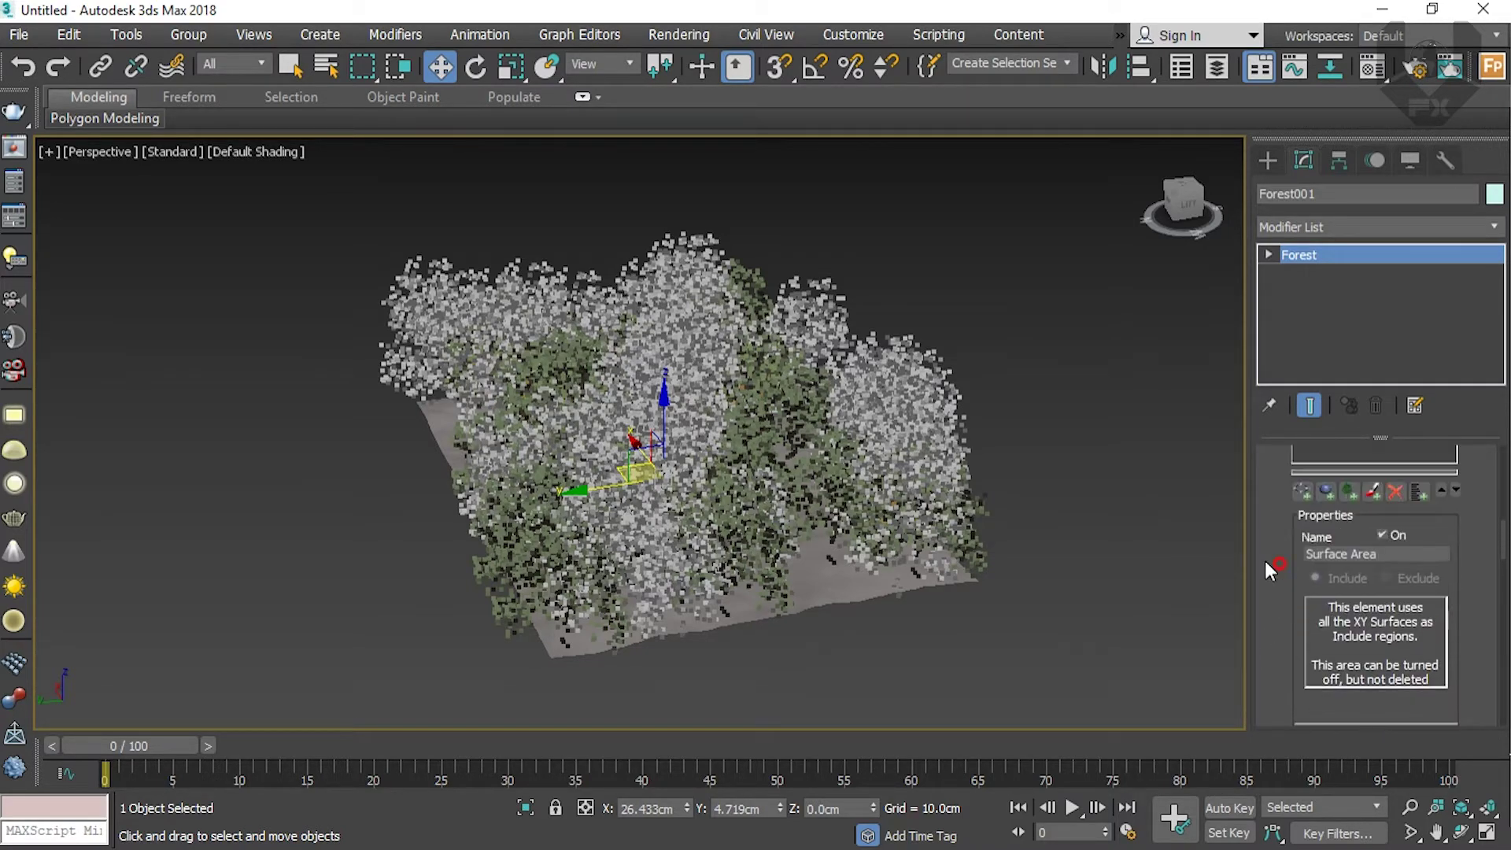
{"action": "scroll", "coordinate": [1284, 587], "scroll_direction": "down", "scroll_amount": 10}
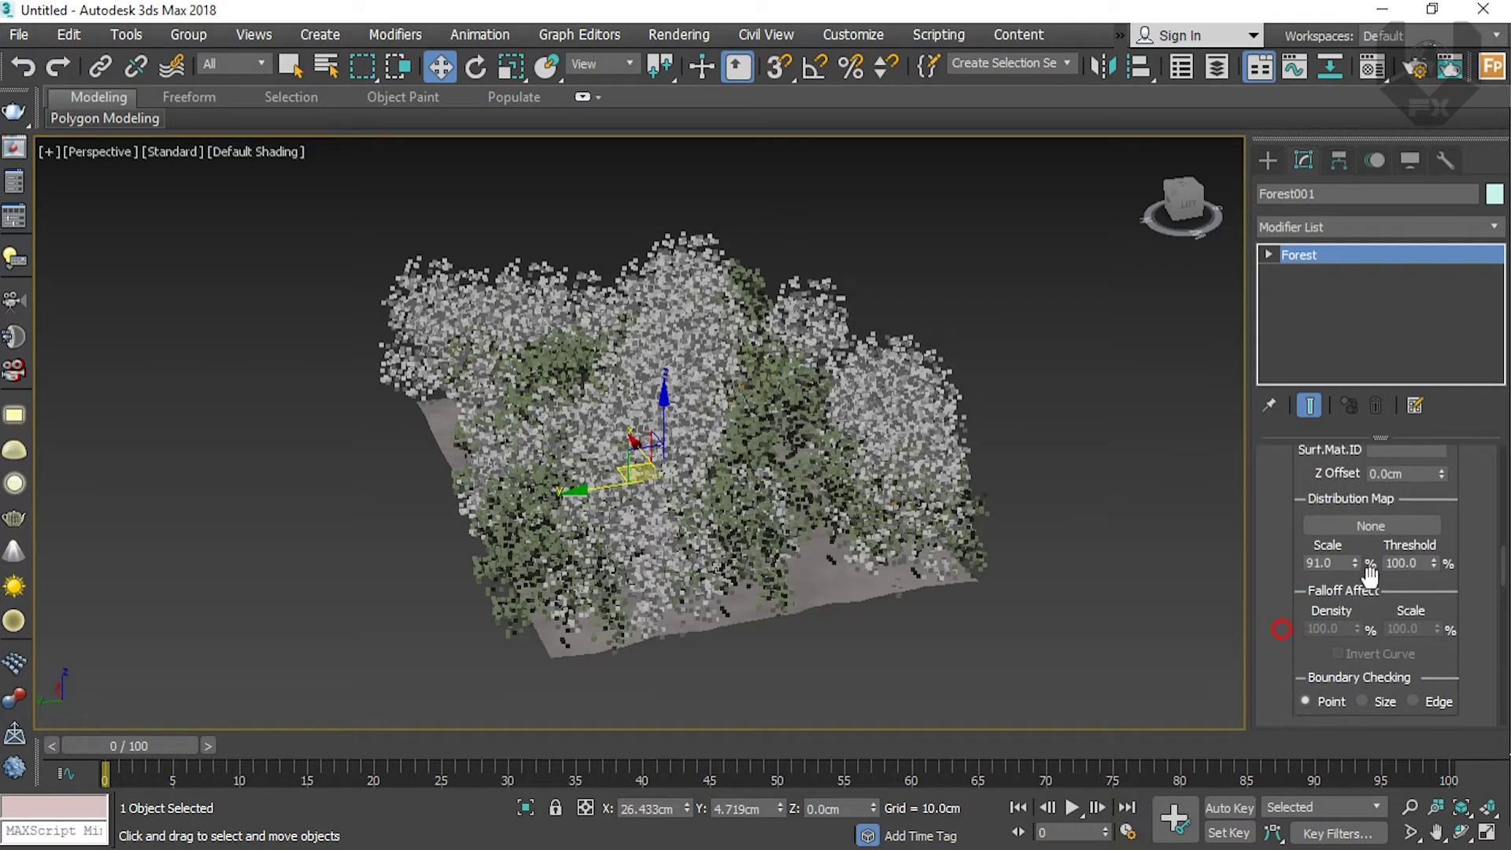
{"action": "left_click_drag", "start_coordinate": [1357, 560], "coordinate": [1434, 559]}
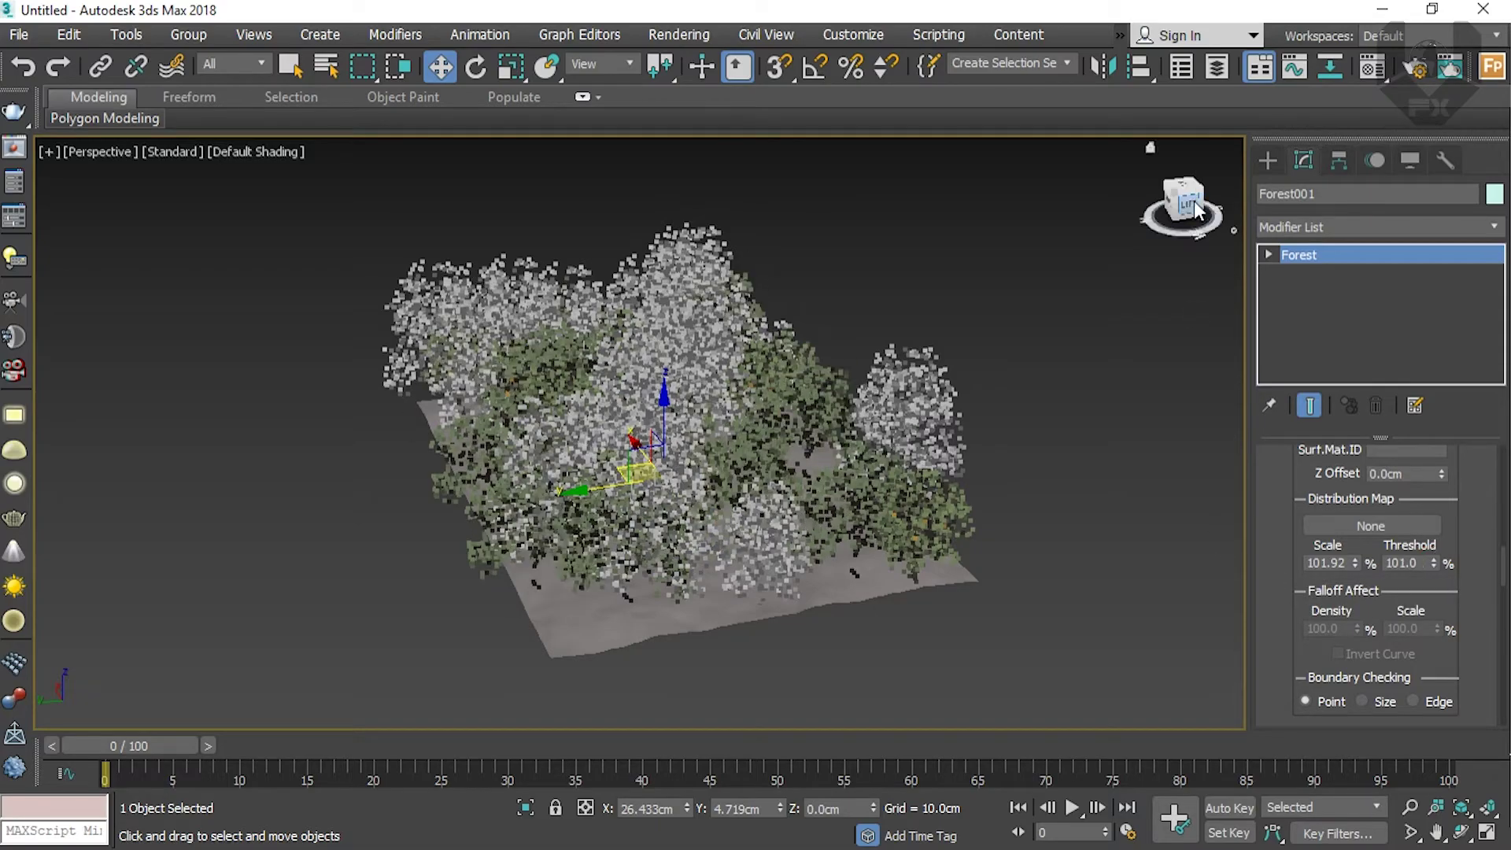
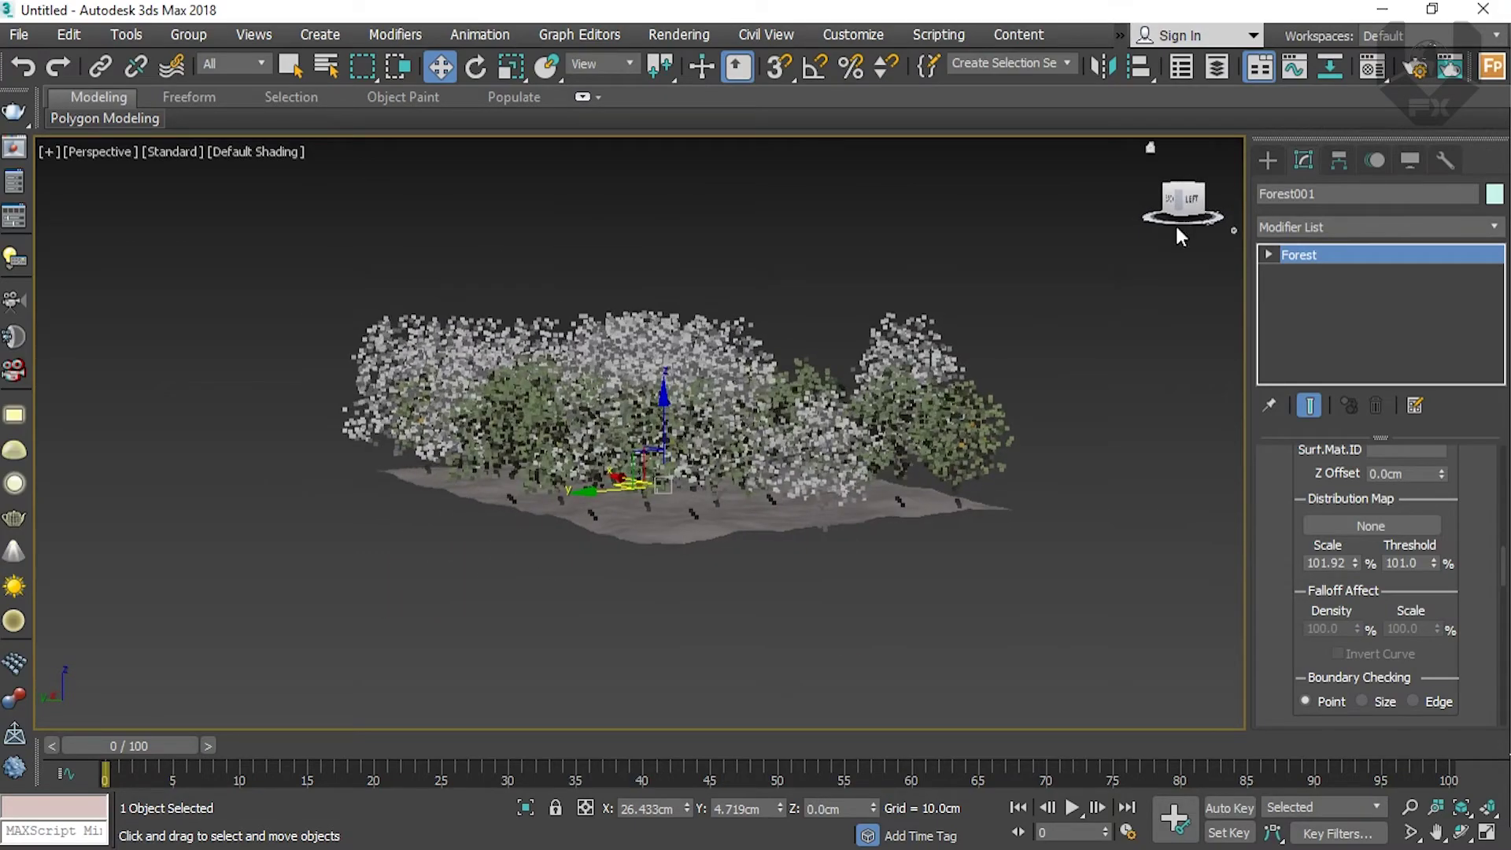
Step: Frame the forest from a low angle in the perspective view and create a physical camera from that view
{"action": "scroll", "coordinate": [696, 445], "scroll_direction": "up", "scroll_amount": 5}
{"action": "scroll", "coordinate": [699, 460], "scroll_direction": "up", "scroll_amount": 4}
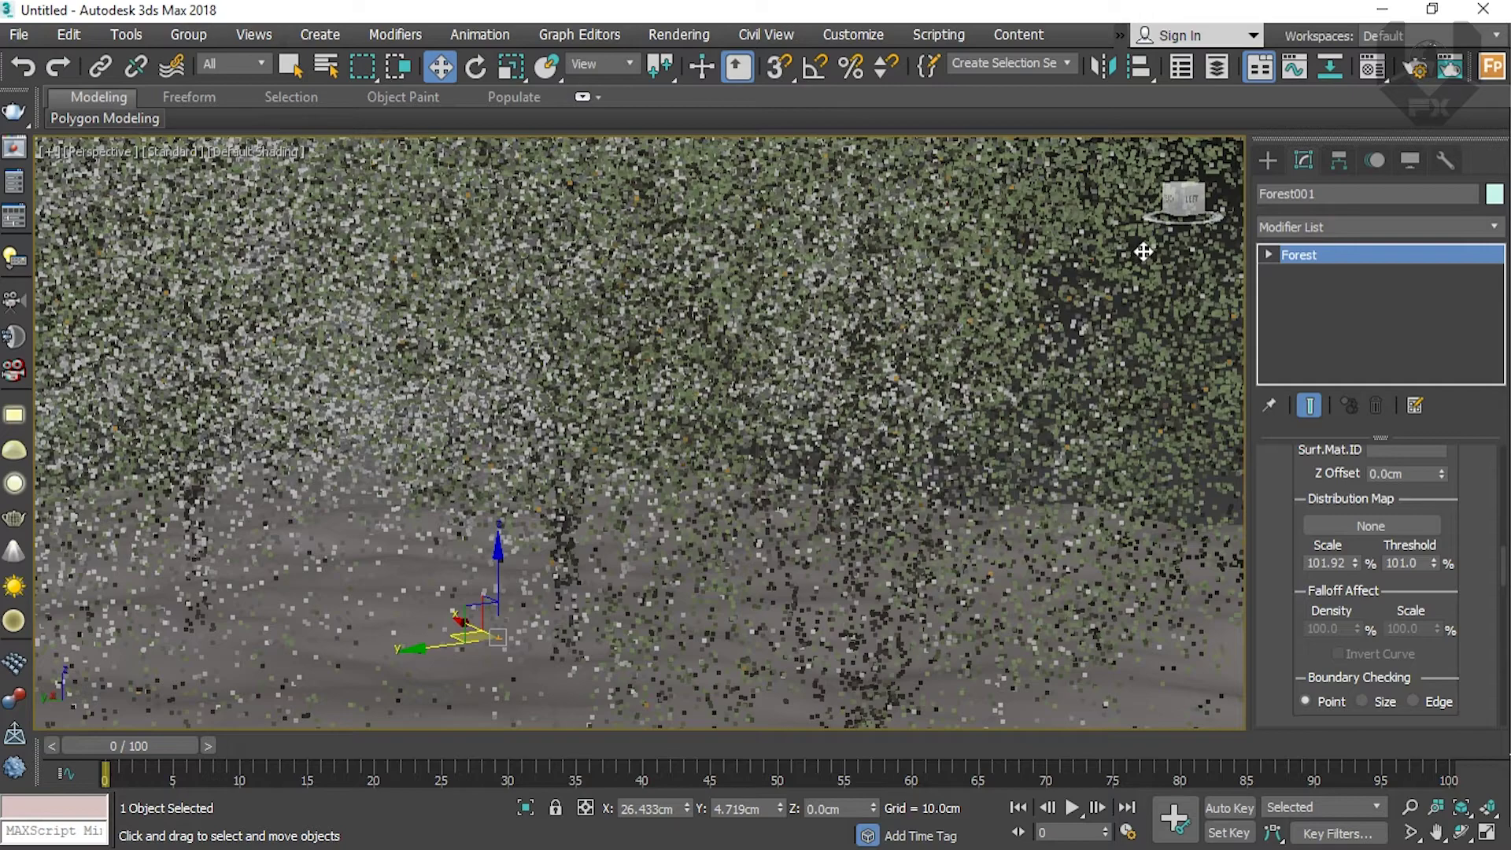
{"action": "scroll", "coordinate": [850, 449], "scroll_direction": "down", "scroll_amount": 3}
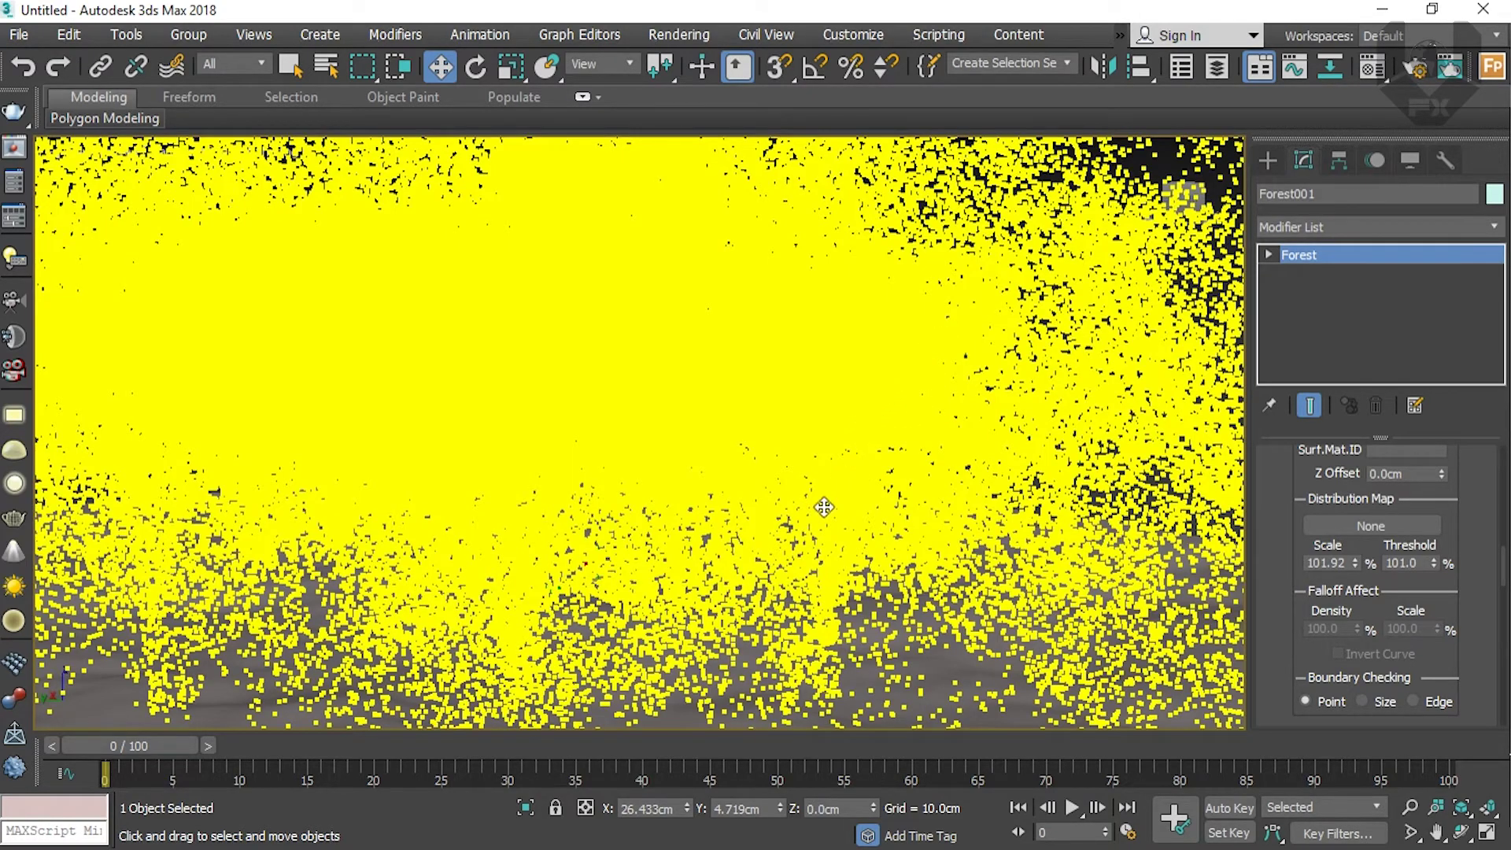
{"action": "scroll", "coordinate": [806, 519], "scroll_direction": "down", "scroll_amount": 3}
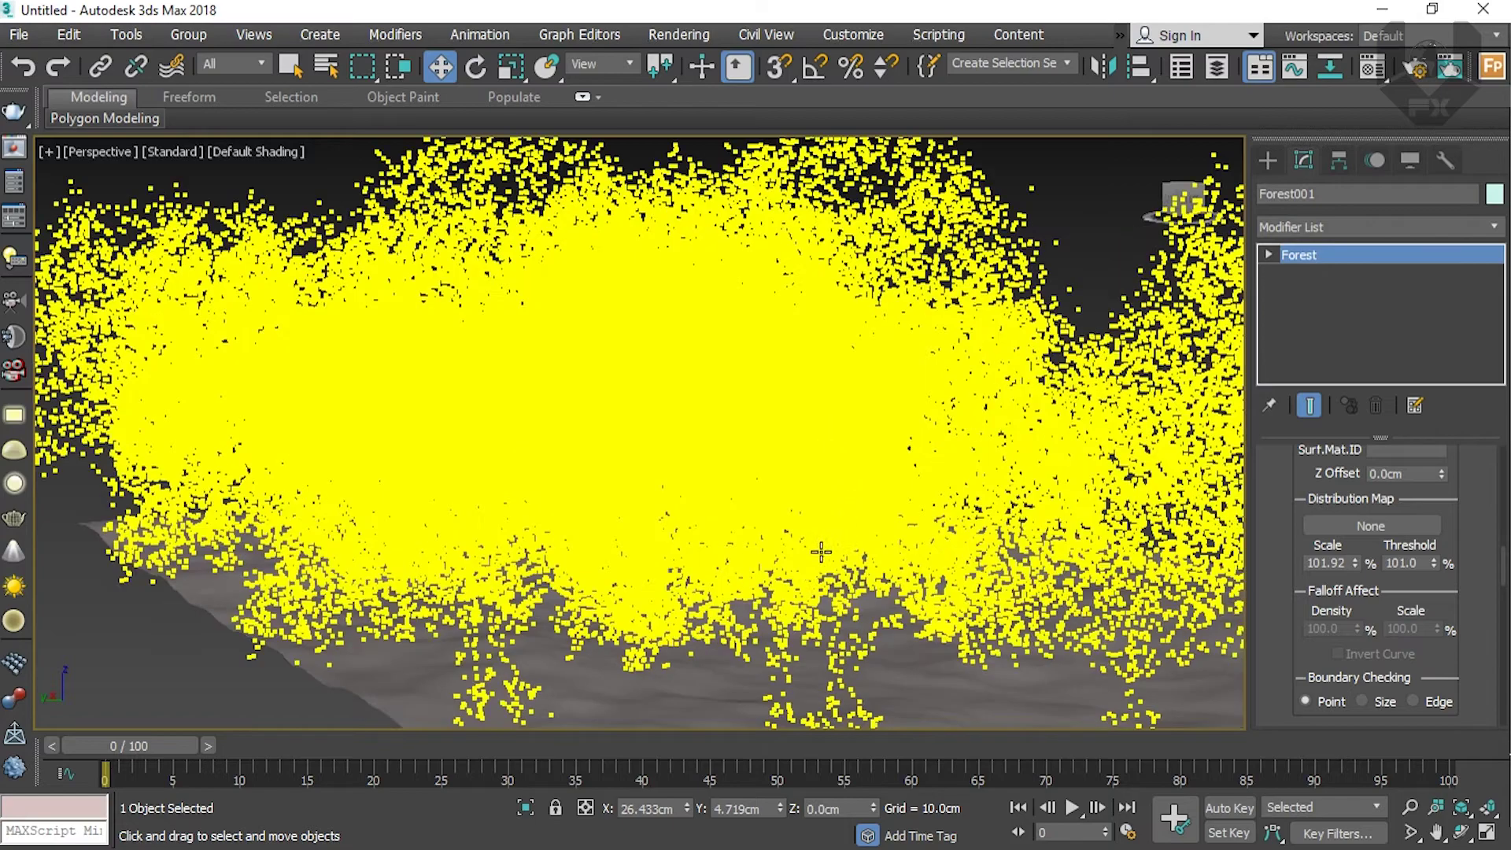
{"action": "left_click", "coordinate": [802, 574]}
{"action": "key", "text": "ctrl+c"}
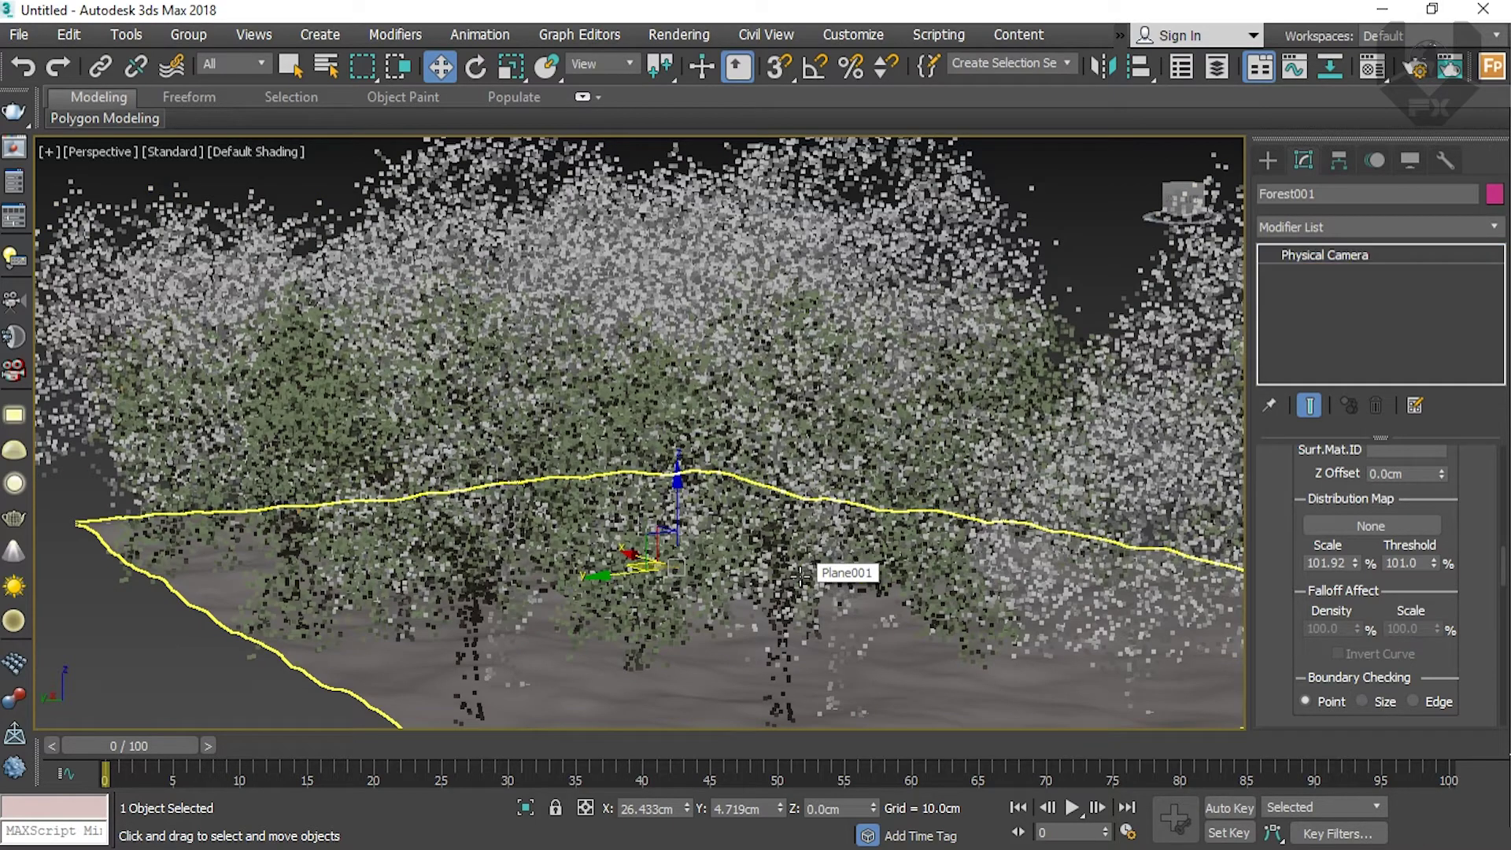
Step: Move the physical camera closer to the trees in the Top view, to about X -945.7 cm and Y 486.8 cm
{"action": "key", "text": "alt+w"}
{"action": "scroll", "coordinate": [336, 578], "scroll_direction": "down", "scroll_amount": 7}
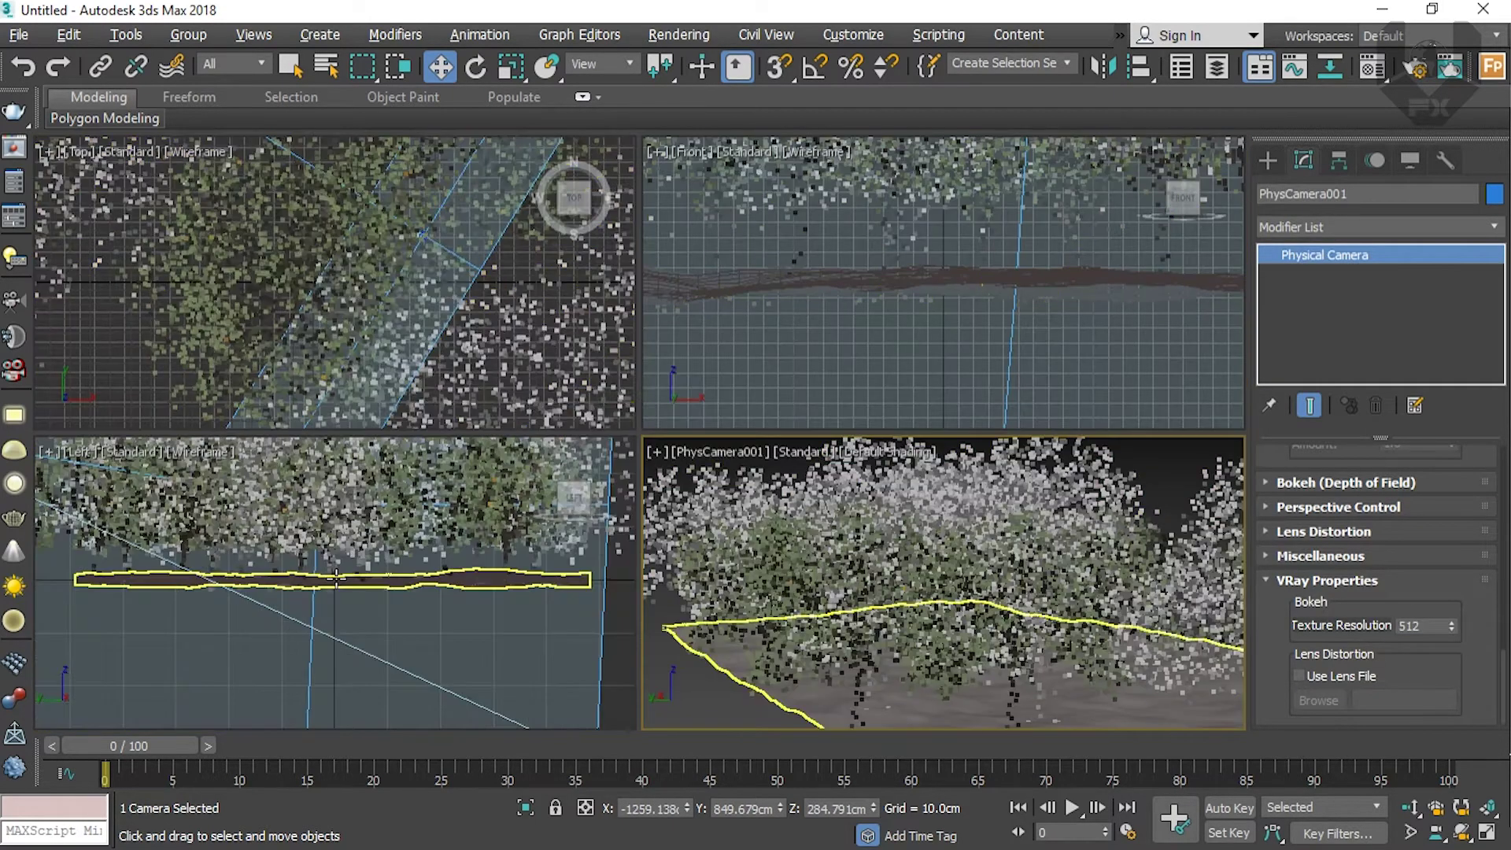
{"action": "scroll", "coordinate": [278, 221], "scroll_direction": "up", "scroll_amount": 2}
{"action": "scroll", "coordinate": [277, 317], "scroll_direction": "down", "scroll_amount": 6}
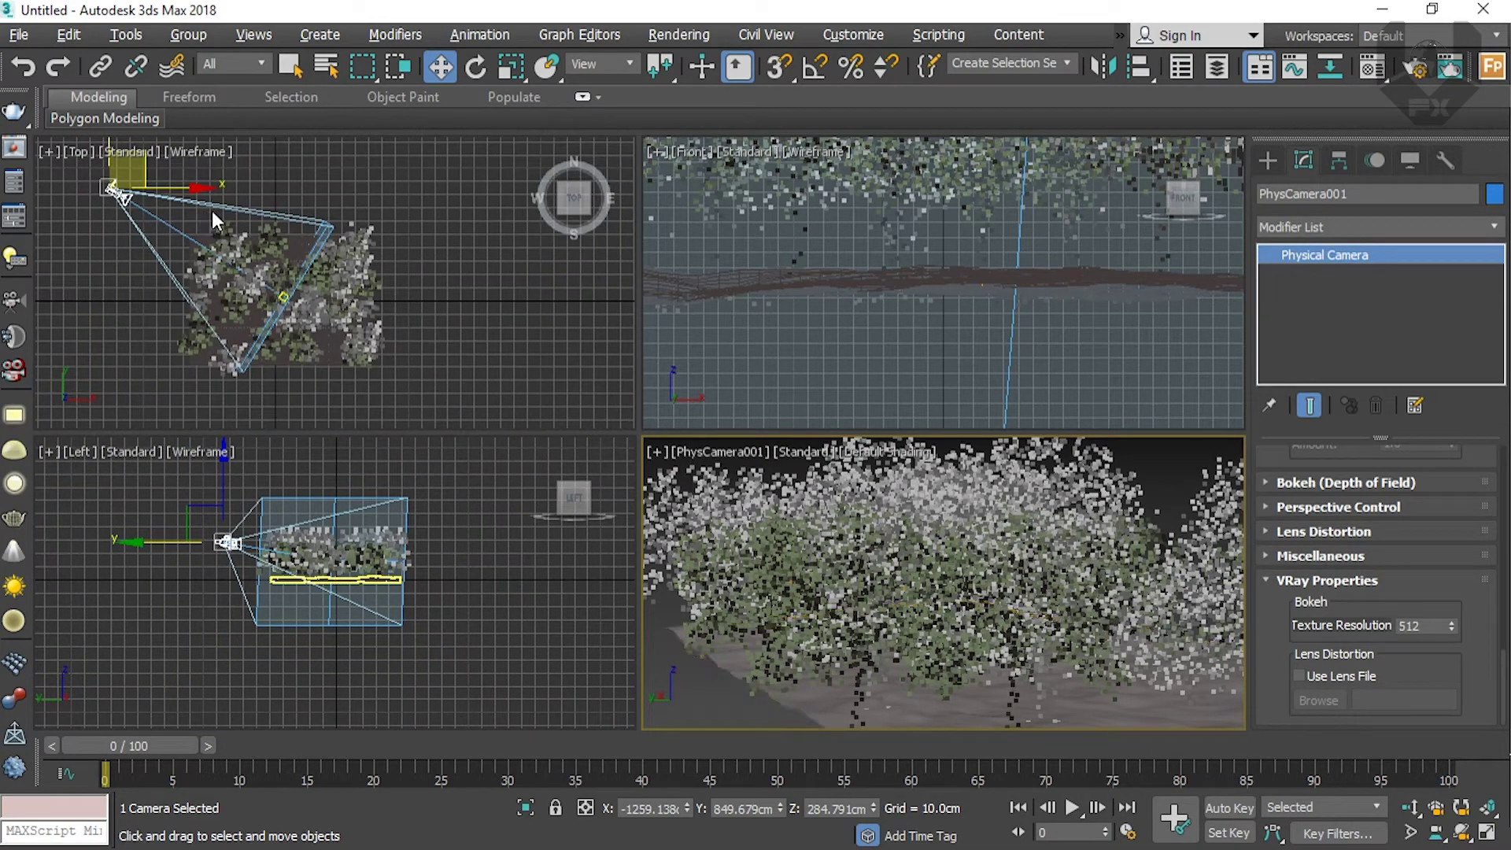
{"action": "left_click", "coordinate": [142, 169]}
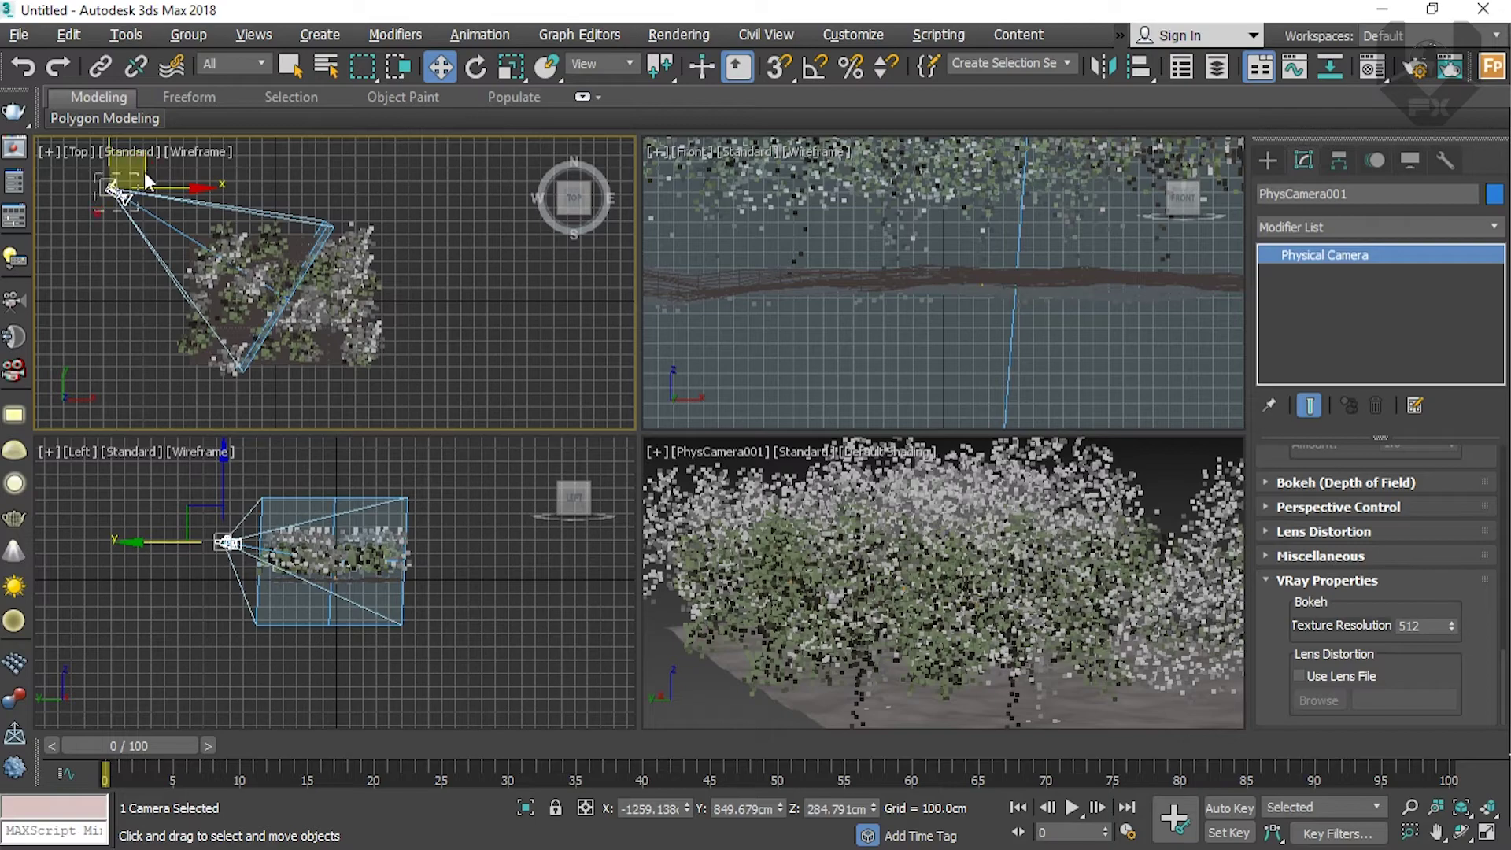
{"action": "left_click_drag", "start_coordinate": [142, 164], "coordinate": [185, 210]}
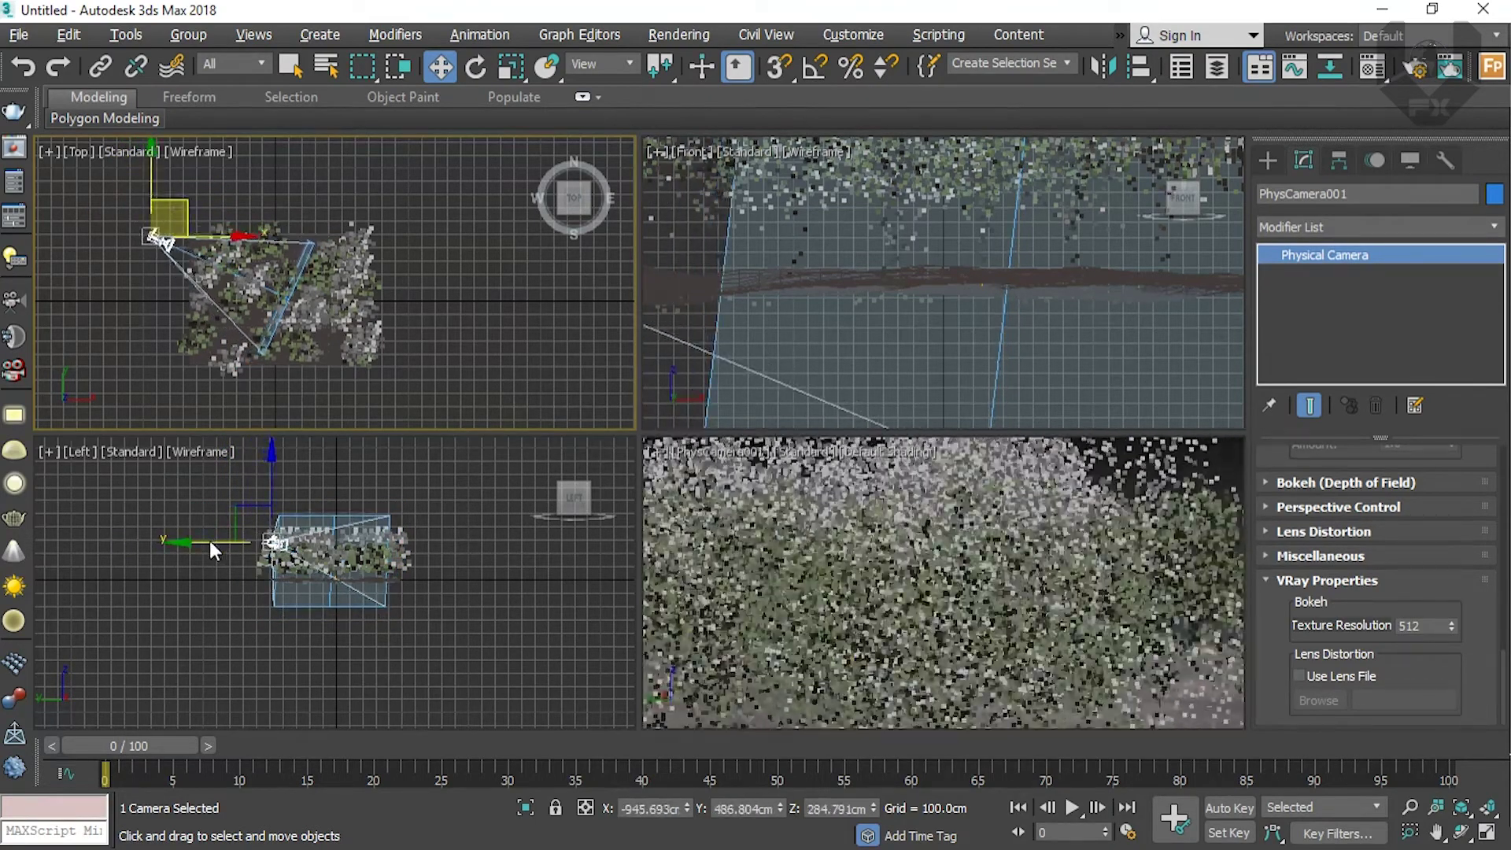
Step: Lower the physical camera to a height of about 59 cm in the Left view and maximize the camera view
{"action": "left_click", "coordinate": [224, 565]}
{"action": "key", "text": "z"}
{"action": "left_click", "coordinate": [139, 550]}
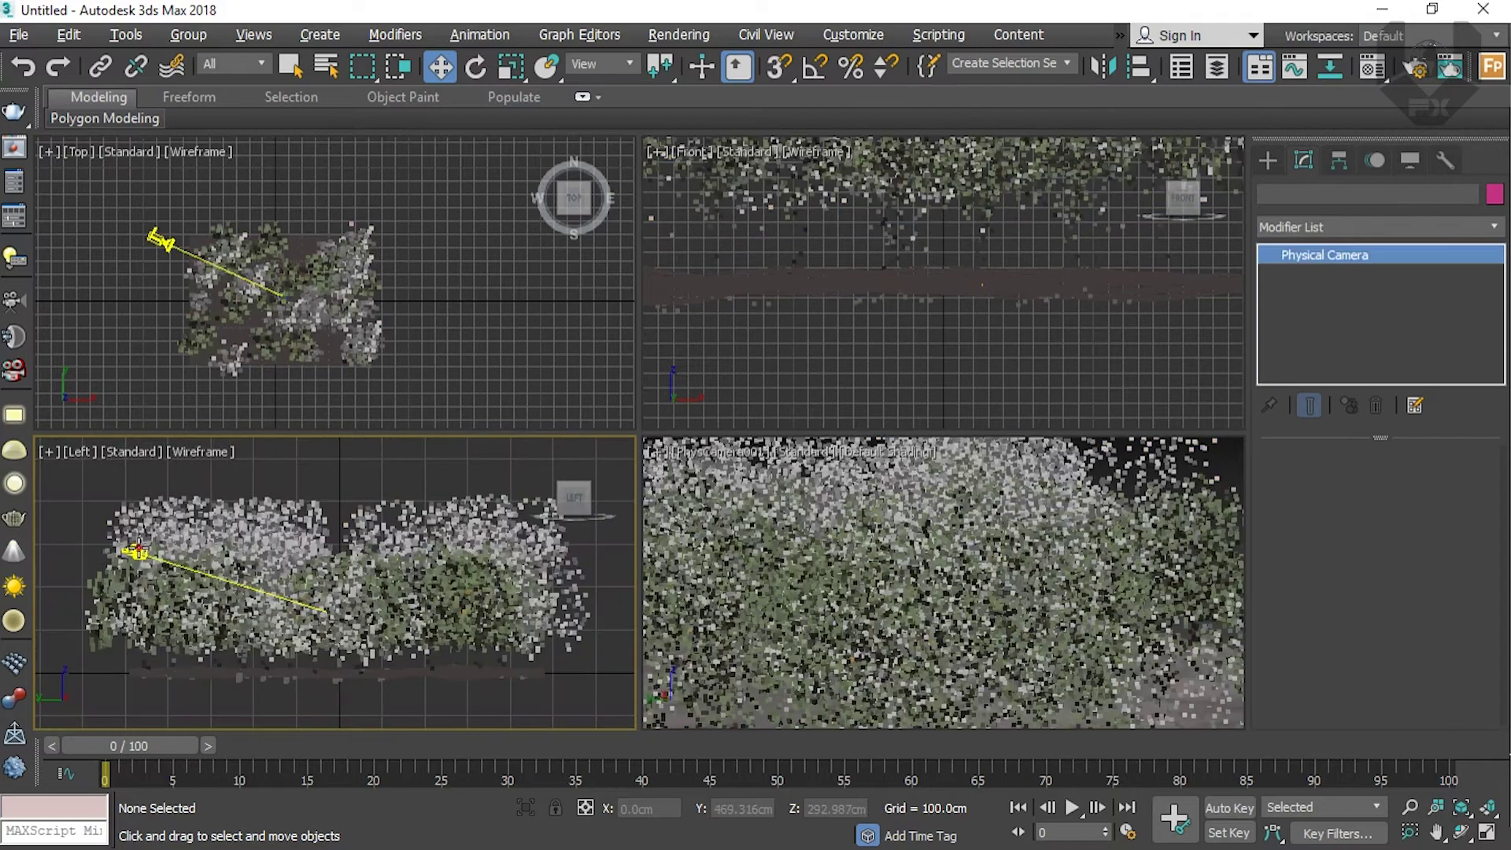
{"action": "left_click_drag", "start_coordinate": [130, 517], "coordinate": [159, 599]}
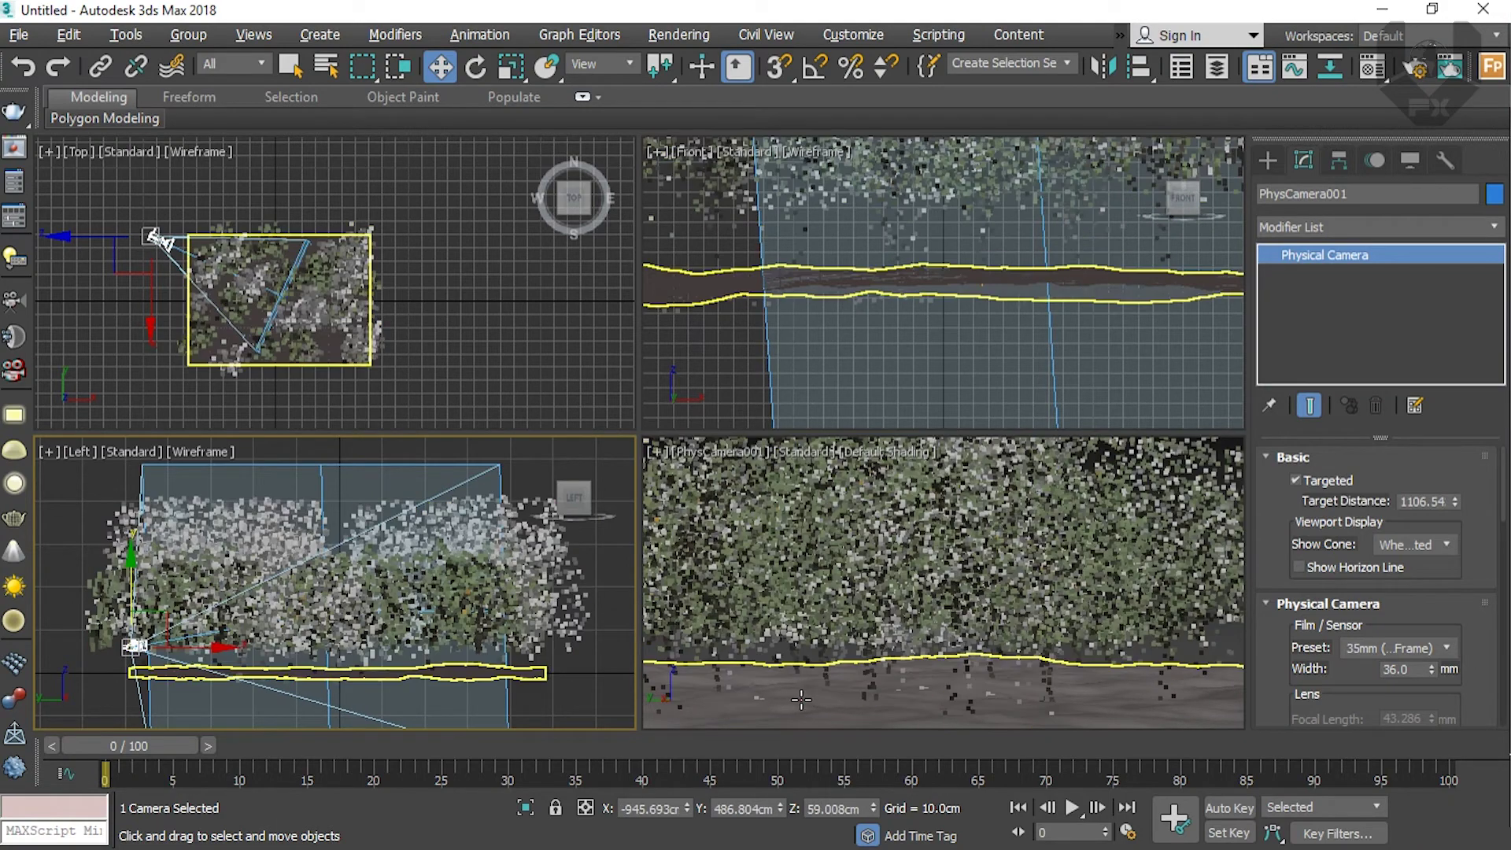
{"action": "left_click", "coordinate": [830, 674]}
{"action": "key", "text": "alt+w"}
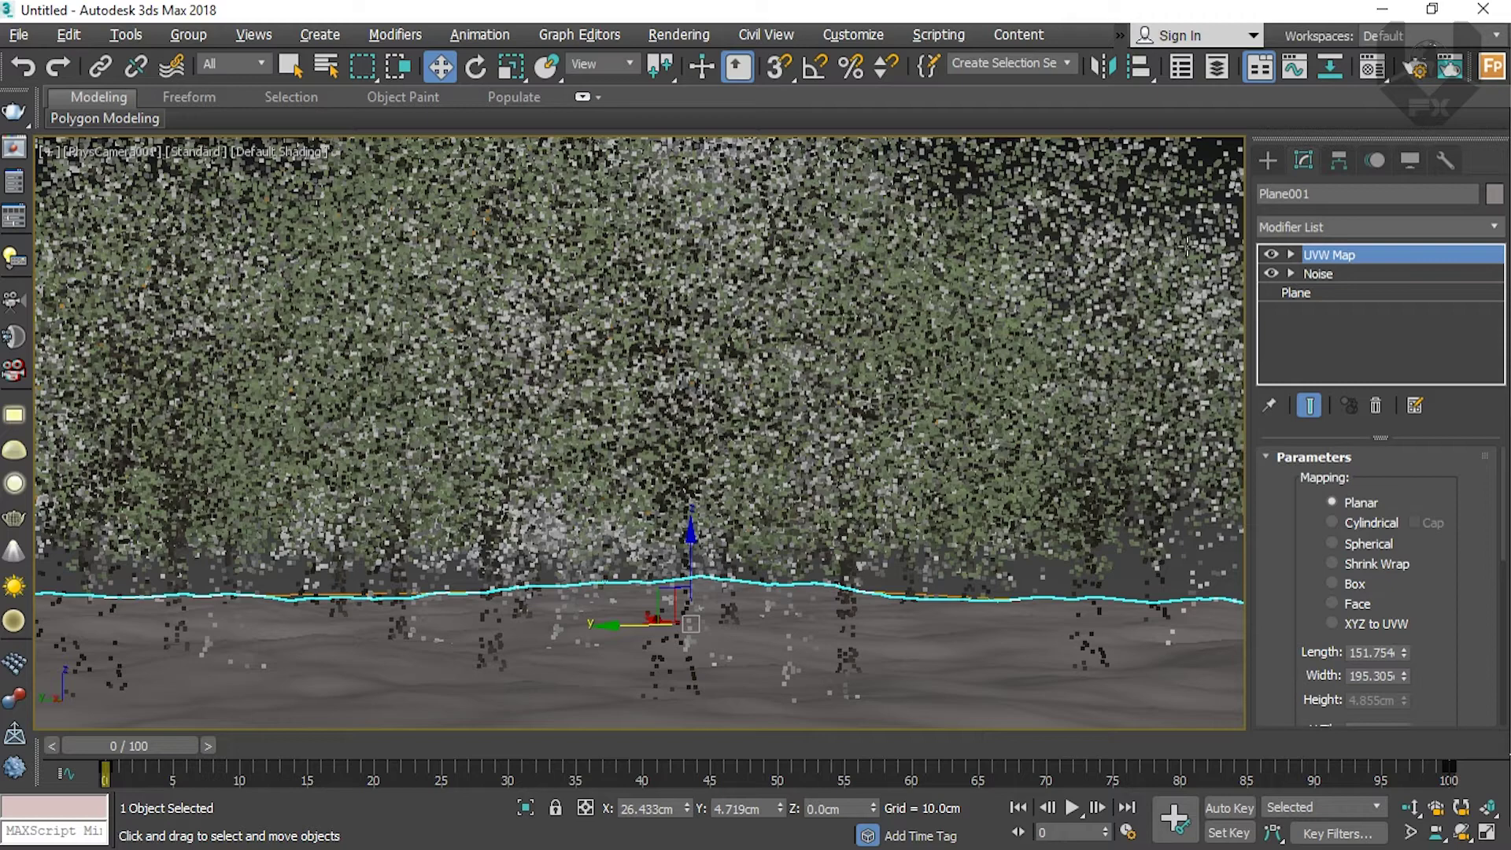
Step: Place a VRaySun high to the side in the Front view, aimed down at the forest, and add a VRaySky environment map
{"action": "left_click", "coordinate": [1268, 161]}
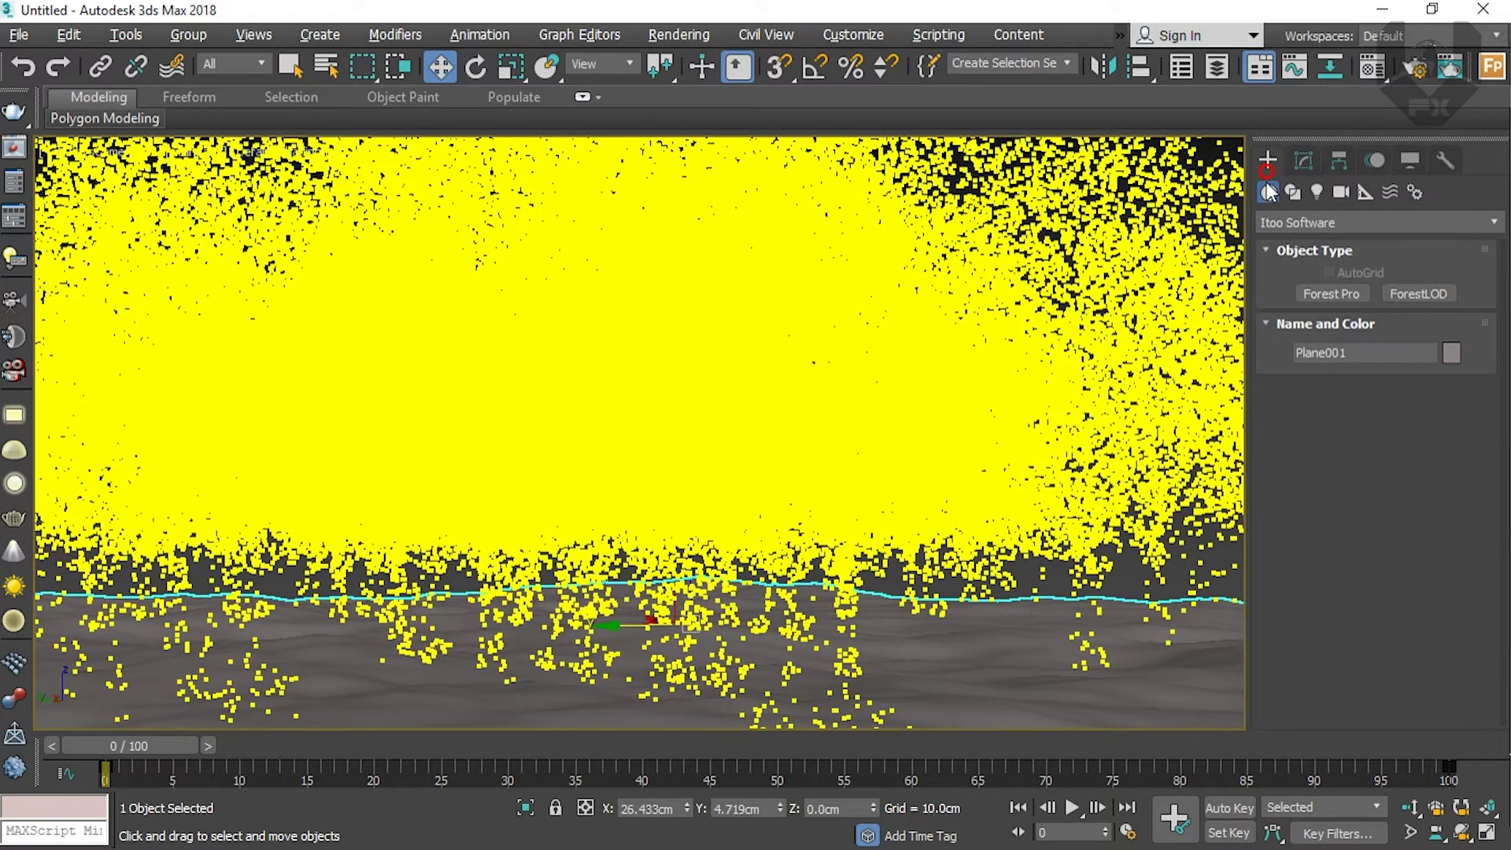
{"action": "left_click", "coordinate": [1317, 193]}
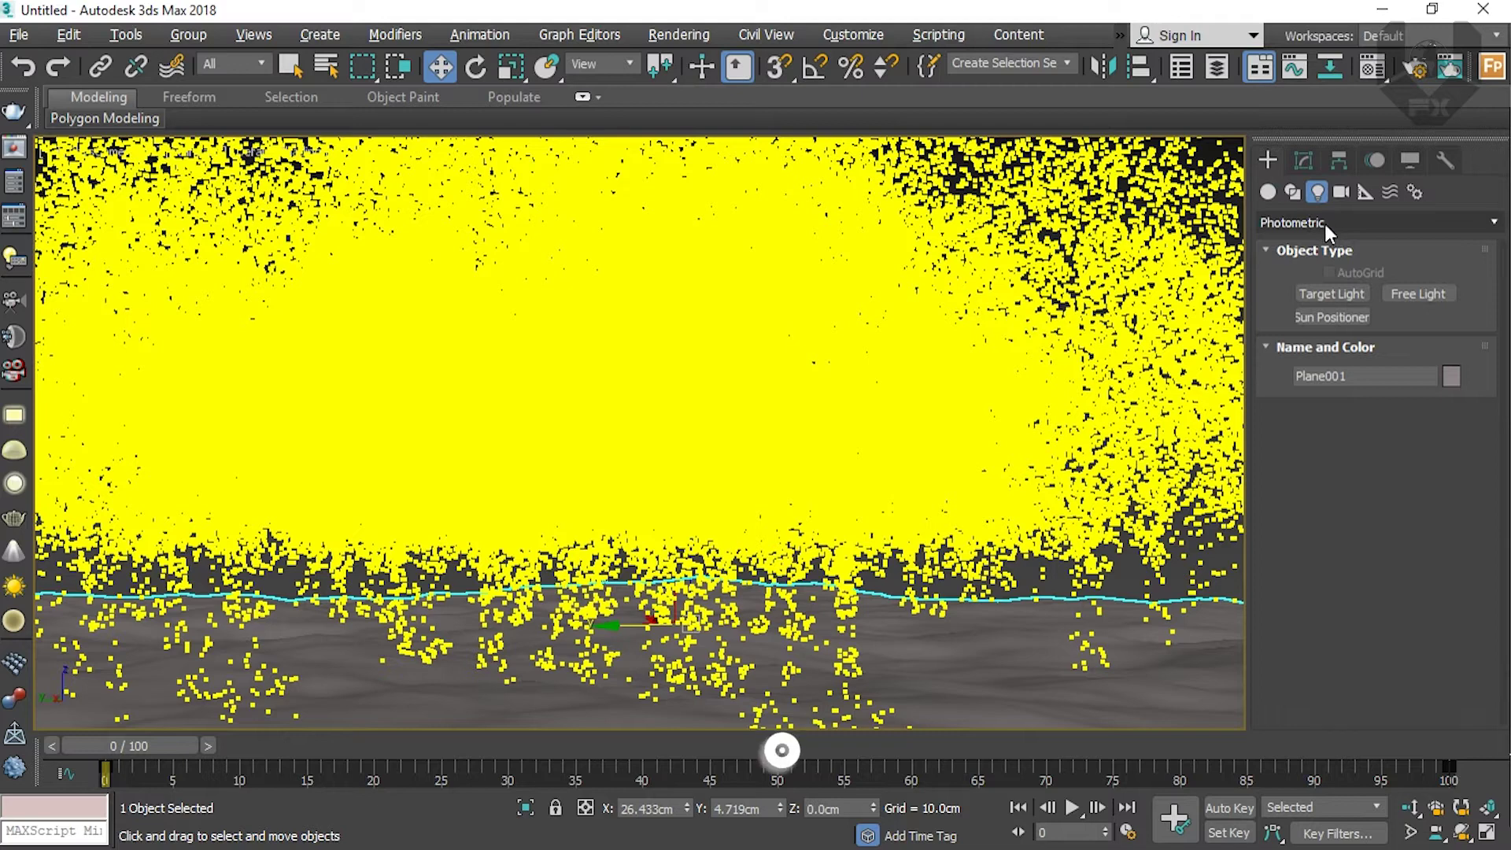
{"action": "left_click", "coordinate": [1325, 223]}
{"action": "left_click", "coordinate": [1310, 292]}
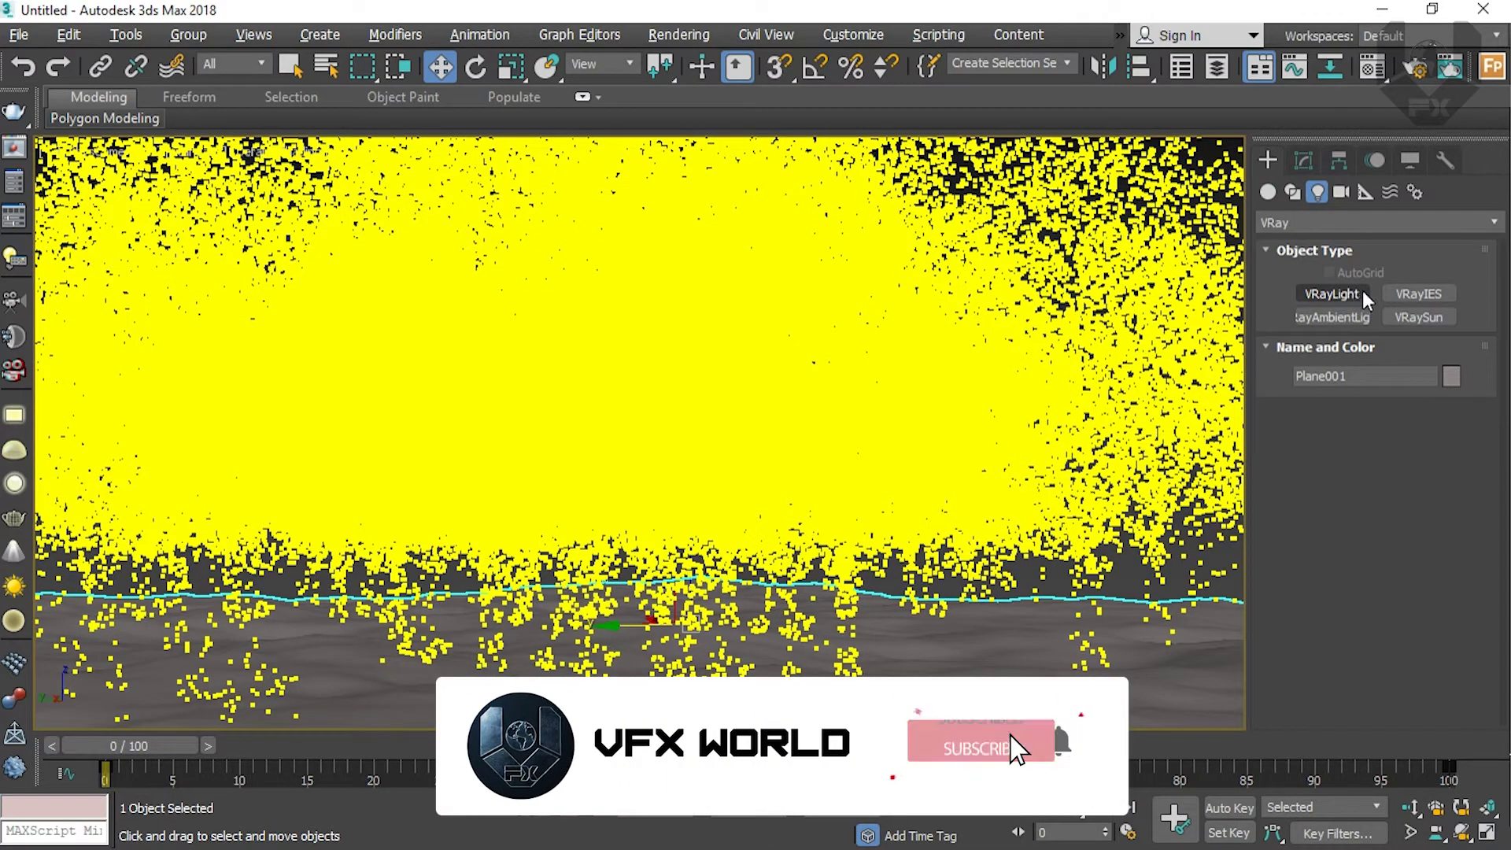
{"action": "left_click", "coordinate": [1359, 293]}
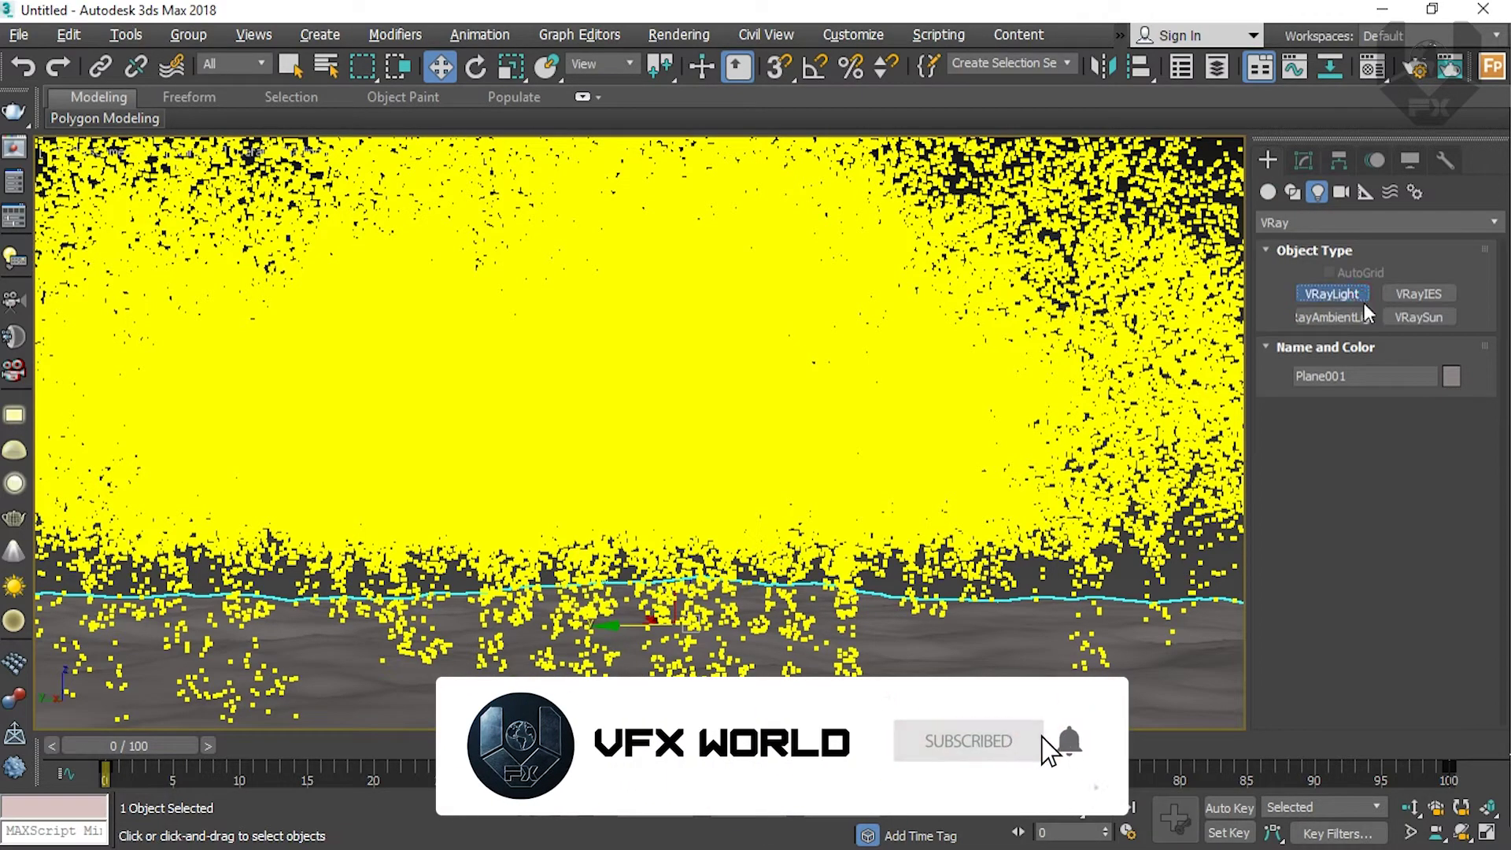
{"action": "left_click", "coordinate": [1424, 318]}
{"action": "key", "text": "alt+w"}
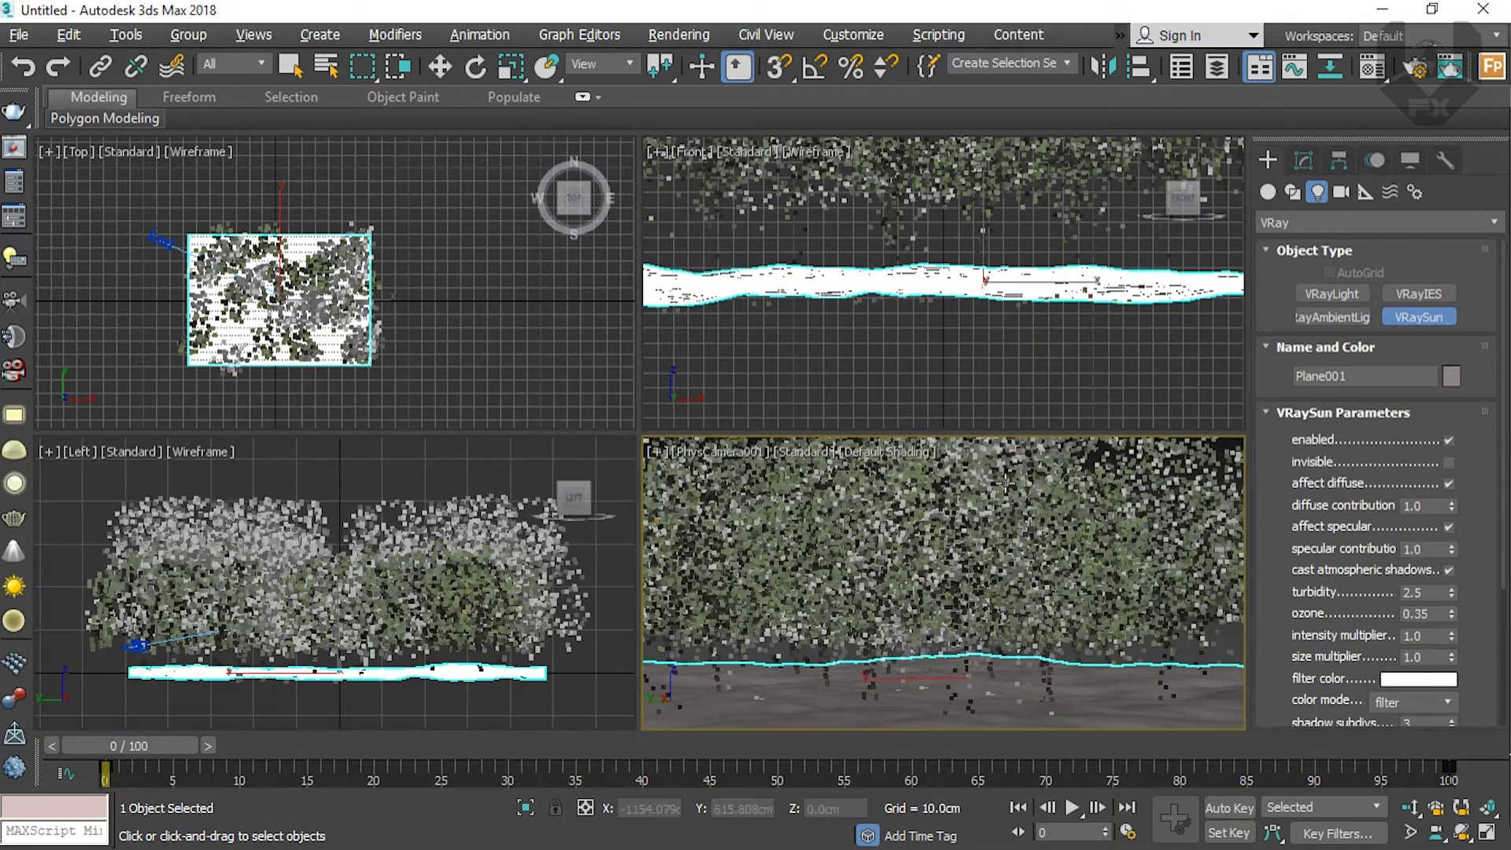
{"action": "scroll", "coordinate": [929, 341], "scroll_direction": "down", "scroll_amount": 6}
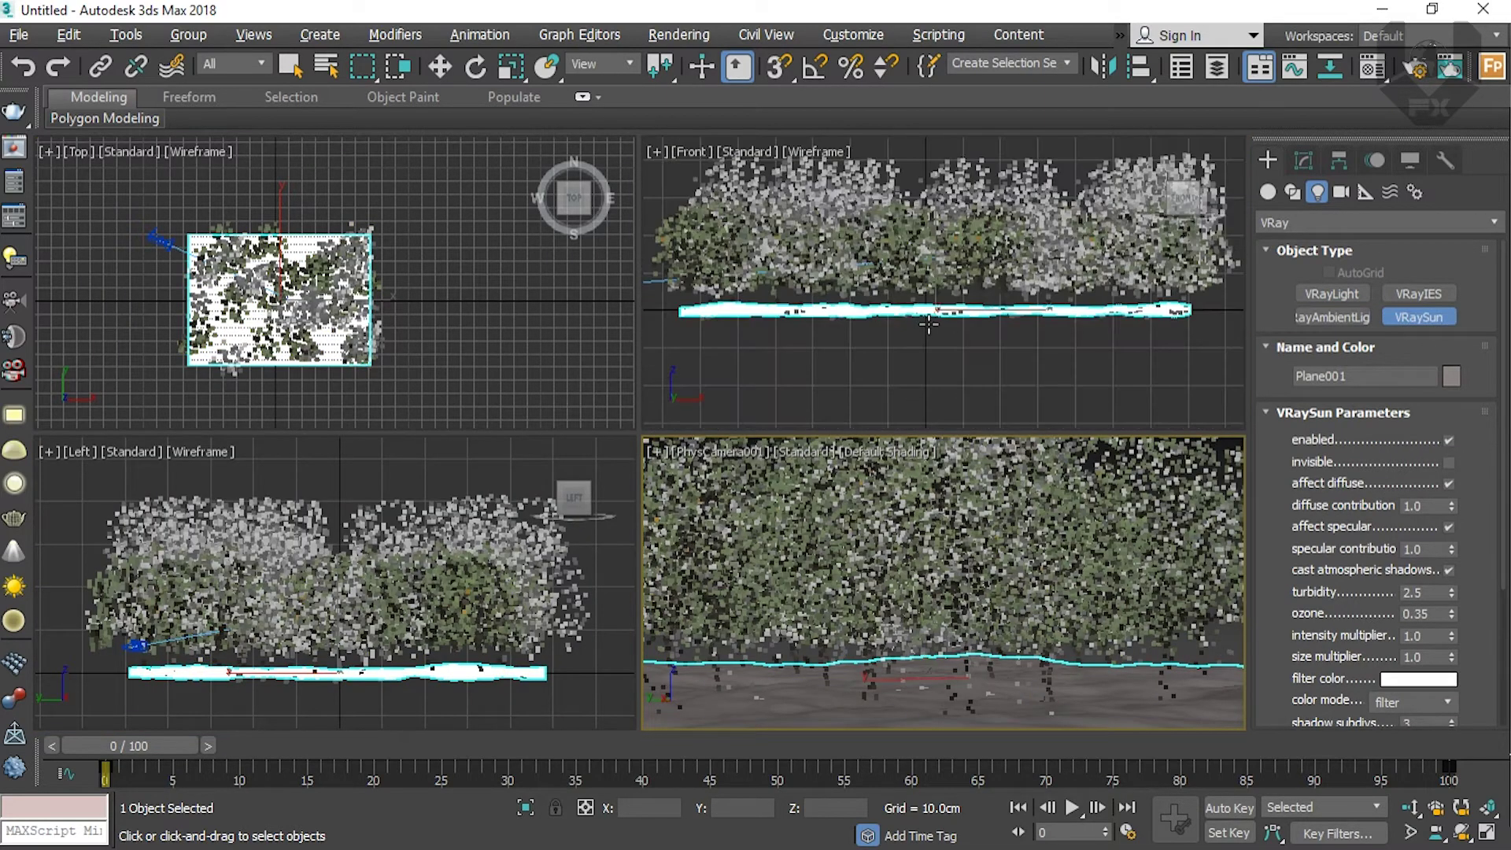
{"action": "scroll", "coordinate": [1000, 258], "scroll_direction": "down", "scroll_amount": 3}
{"action": "left_click_drag", "start_coordinate": [1047, 163], "coordinate": [960, 296]}
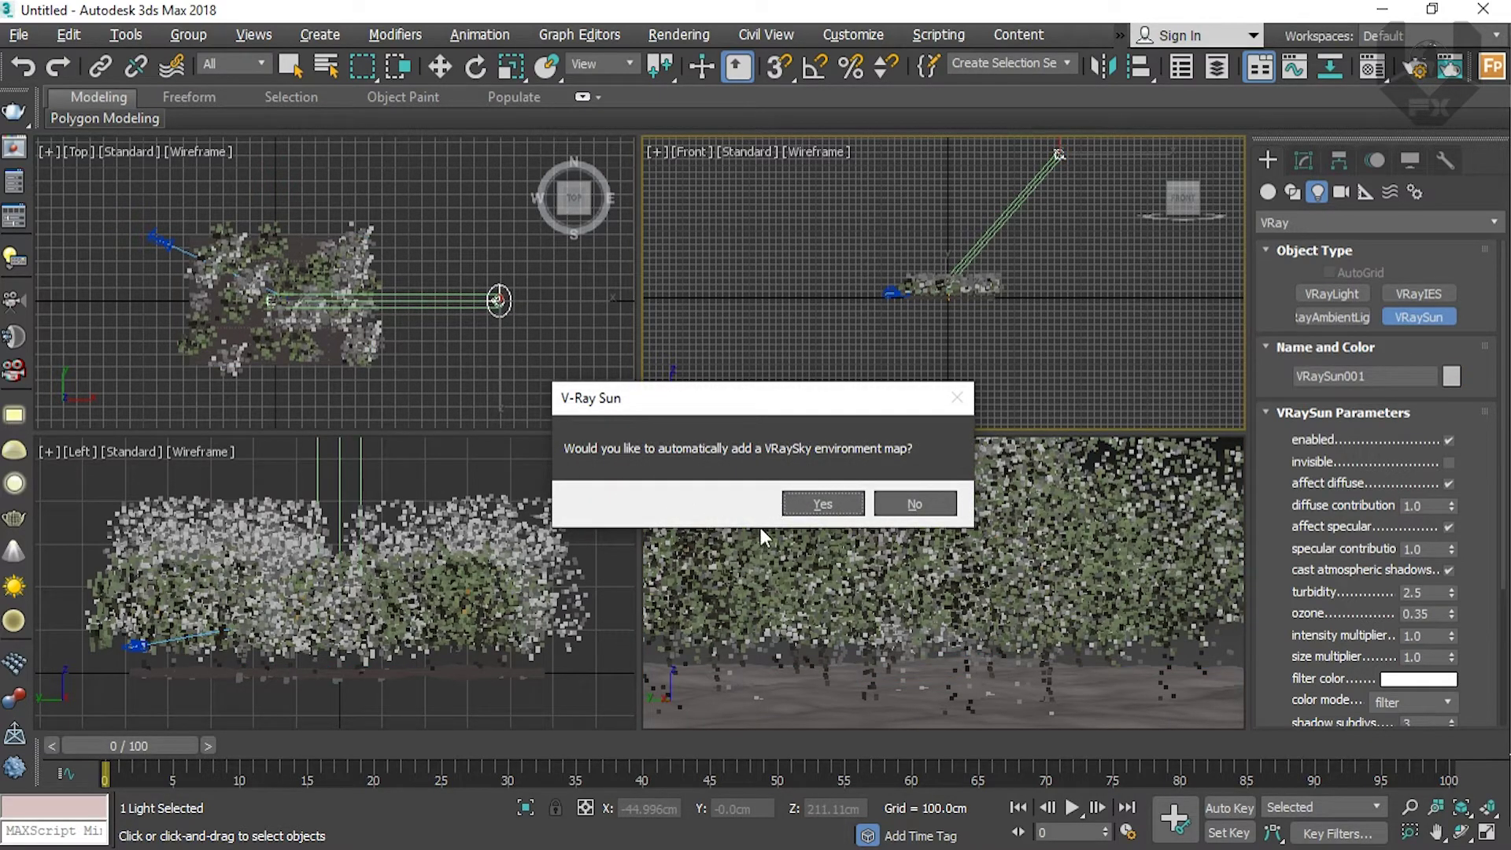
{"action": "left_click", "coordinate": [822, 504]}
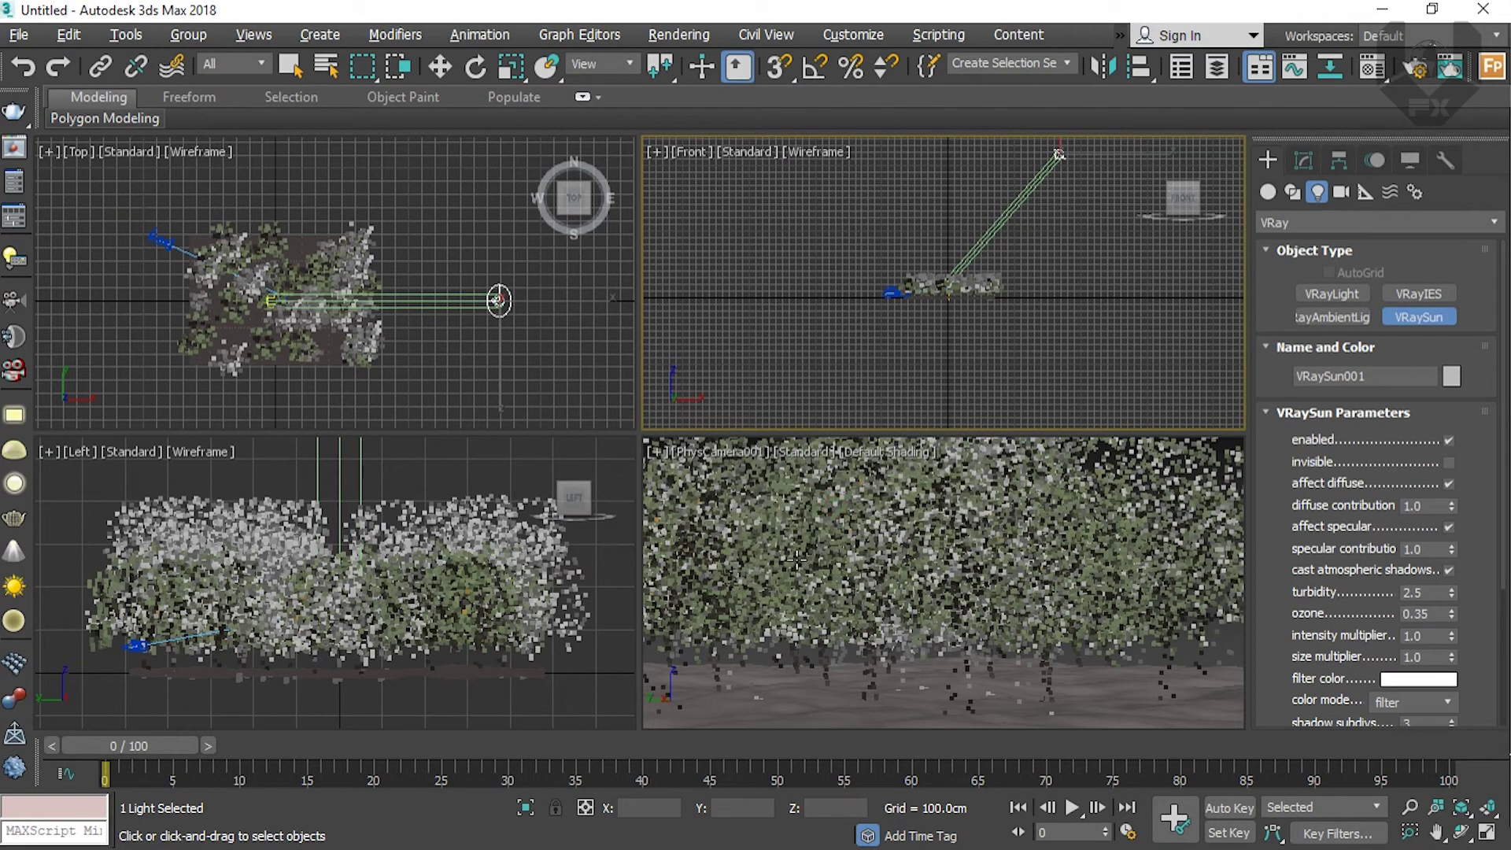
Step: Activate the physical camera view for rendering, set the V-Ray image sampler type to Bucket and switch its settings to Expert mode
{"action": "left_click", "coordinate": [445, 66]}
{"action": "left_click", "coordinate": [162, 238]}
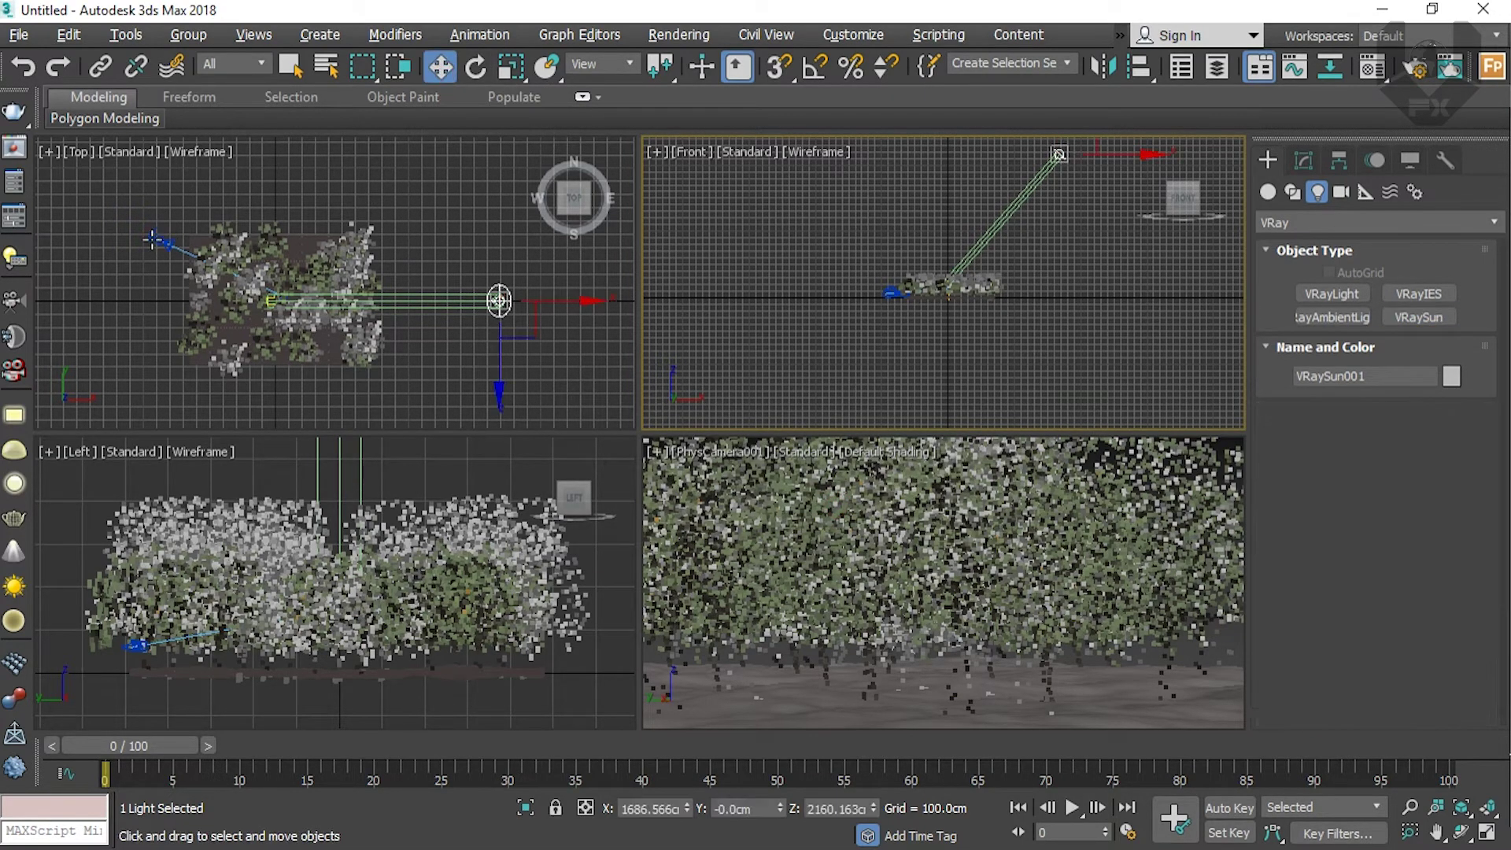
{"action": "left_click", "coordinate": [1041, 627]}
{"action": "left_click", "coordinate": [1417, 70]}
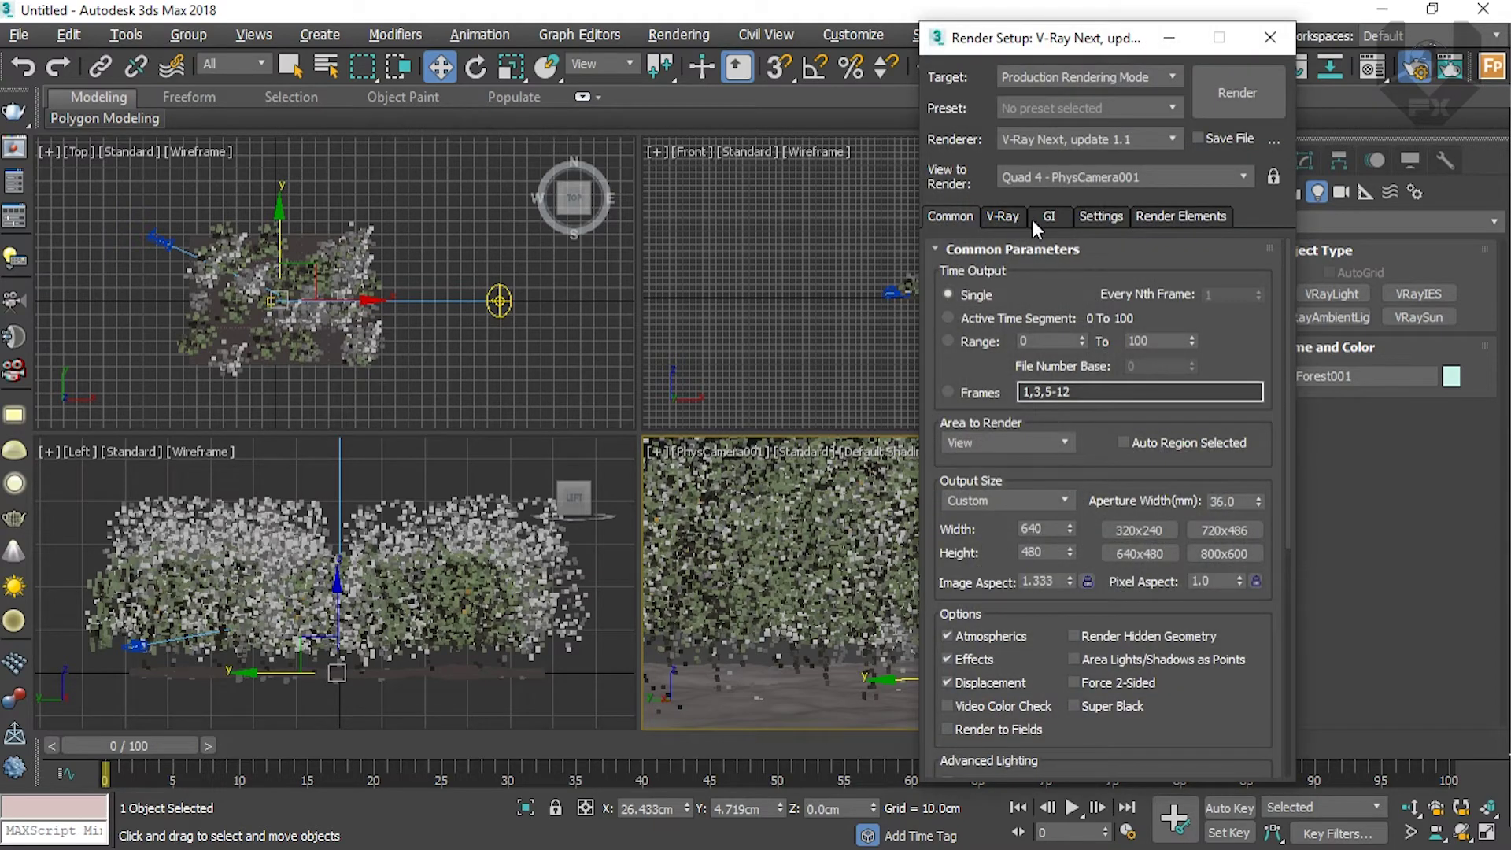
{"action": "left_click", "coordinate": [1013, 218]}
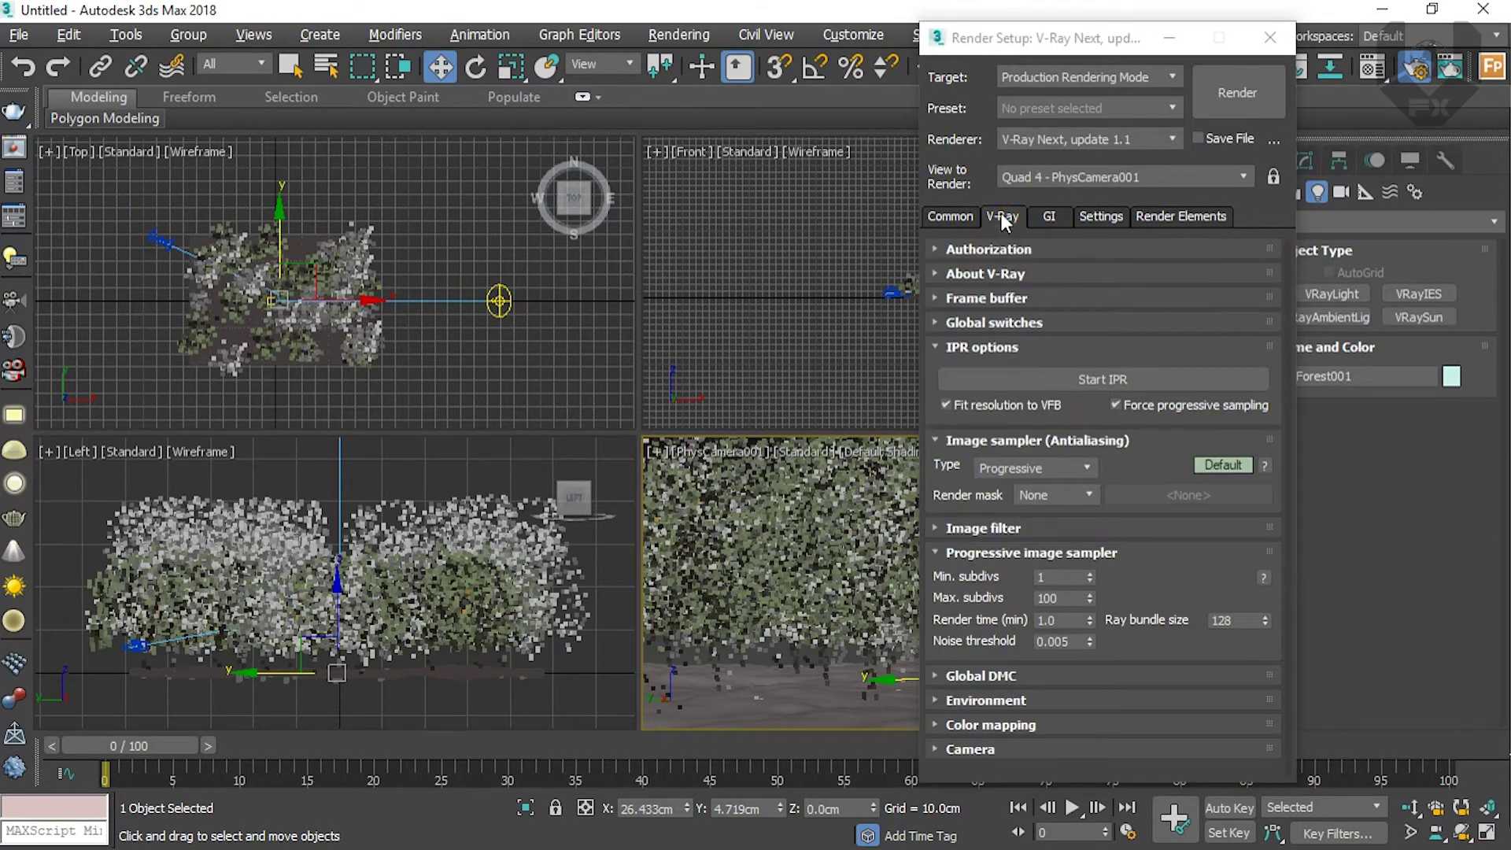
{"action": "left_click", "coordinate": [1061, 469]}
{"action": "left_click", "coordinate": [1059, 464]}
{"action": "left_click", "coordinate": [1026, 488]}
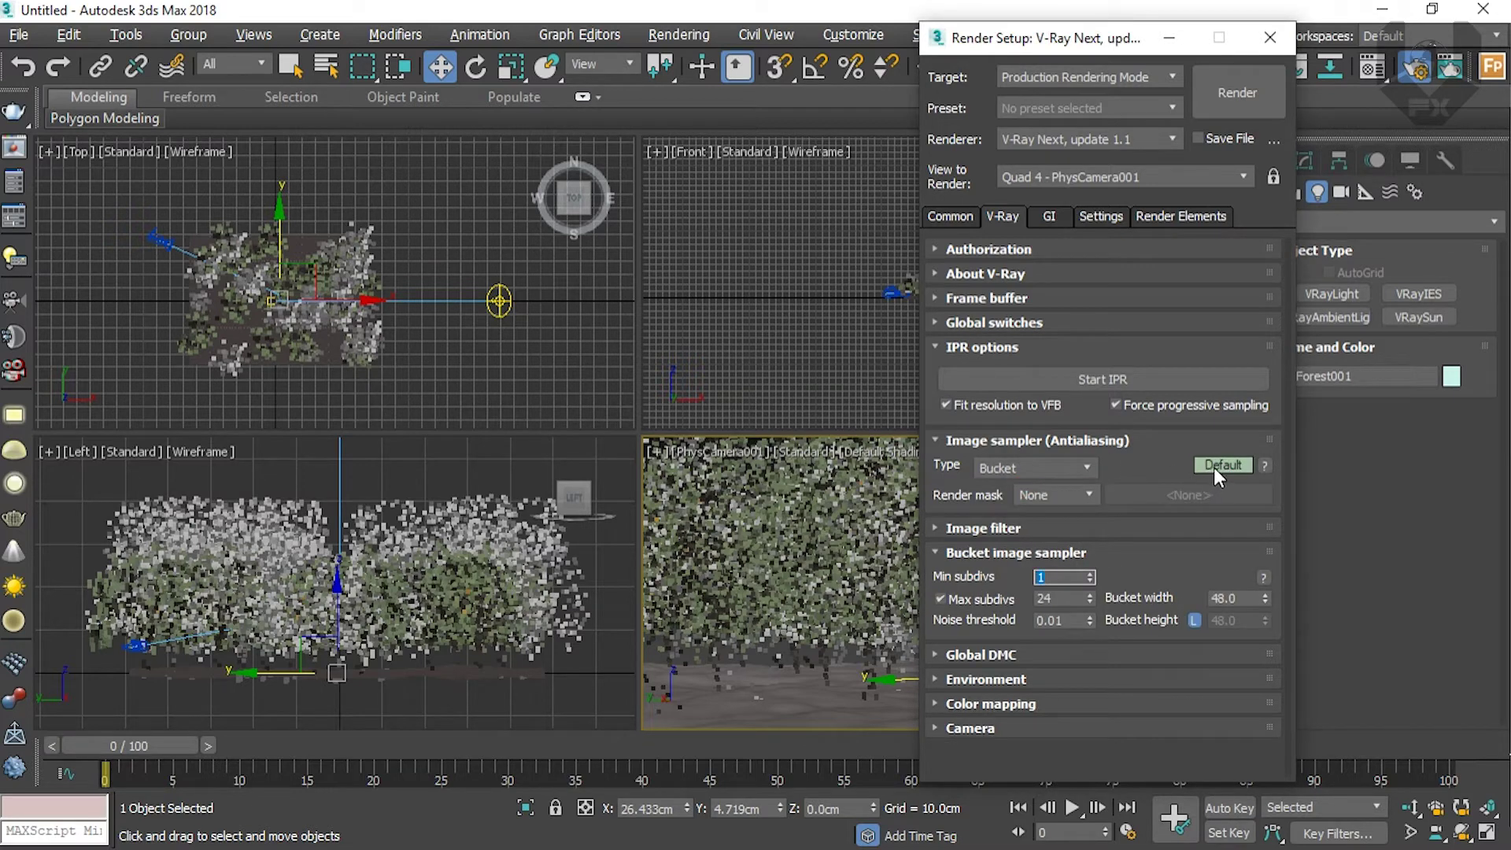
{"action": "right_click", "coordinate": [1213, 466]}
{"action": "left_click", "coordinate": [1263, 539]}
{"action": "key", "text": "F10"}
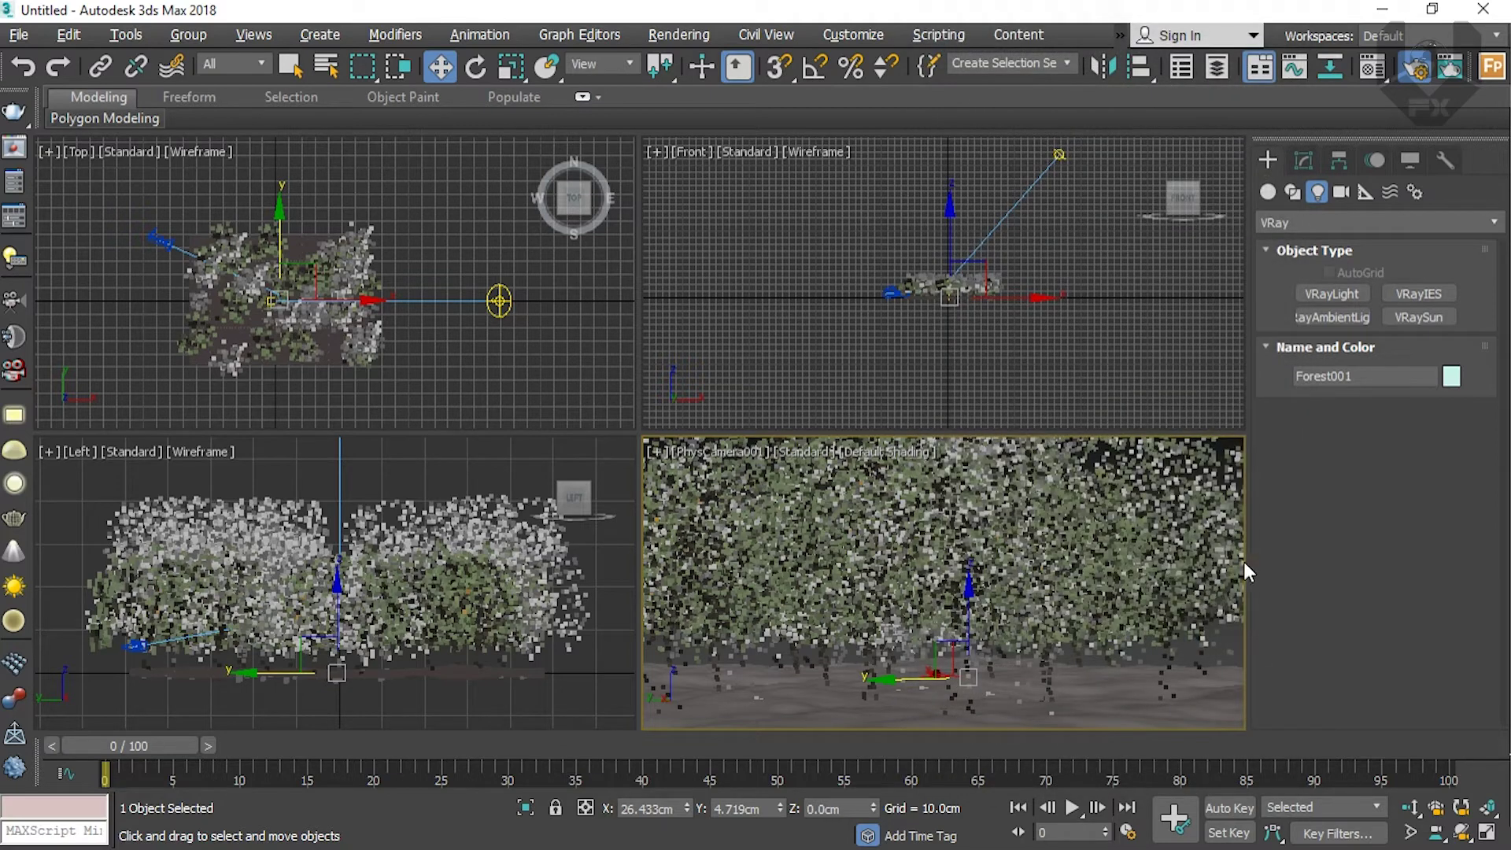
Step: Enable ambient occlusion in the V-Ray global illumination settings
{"action": "key", "text": "F10"}
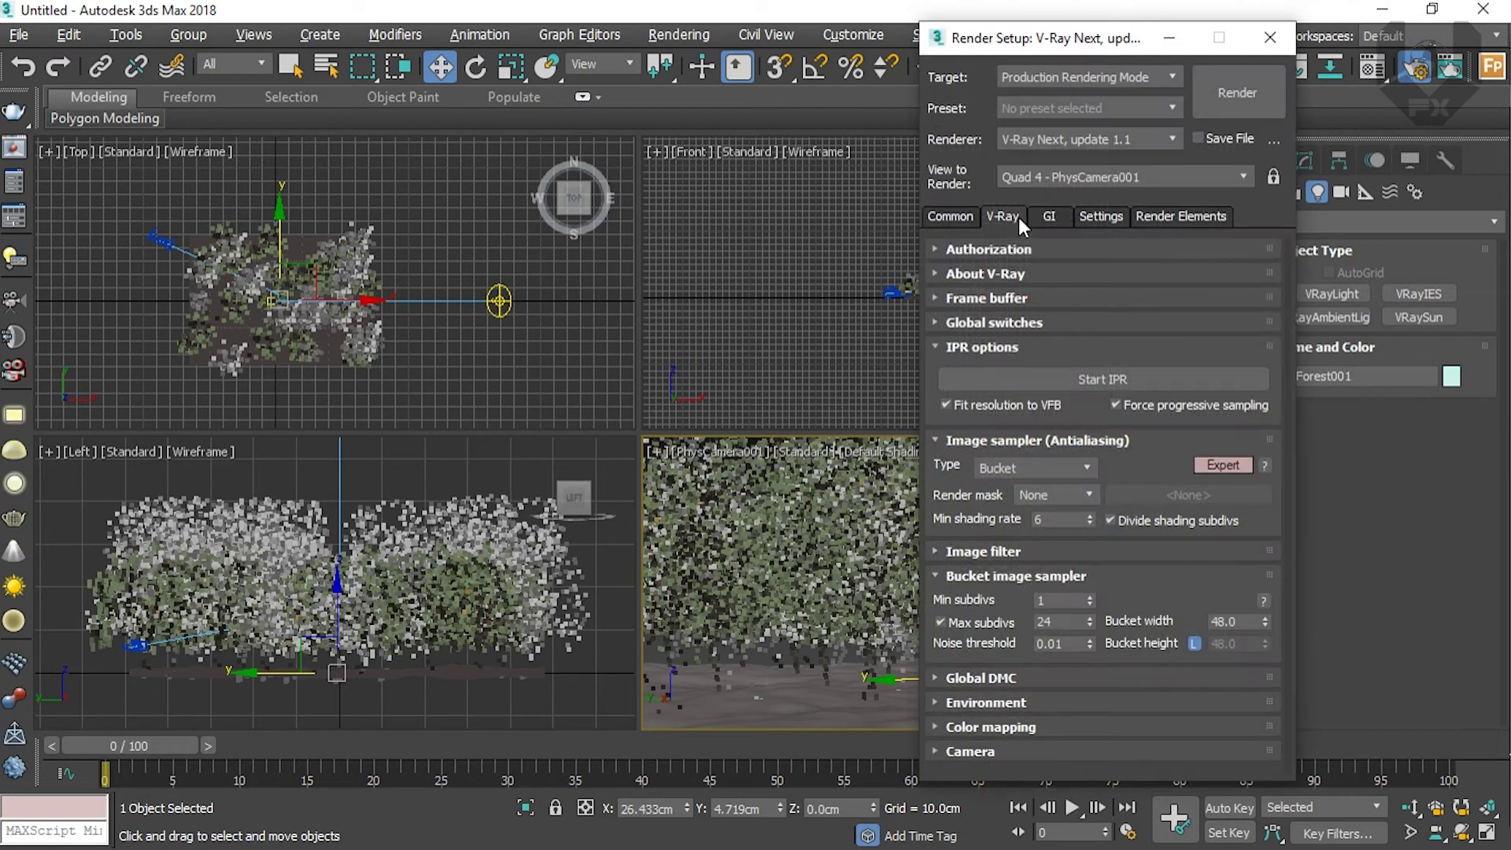
{"action": "left_click", "coordinate": [1050, 217]}
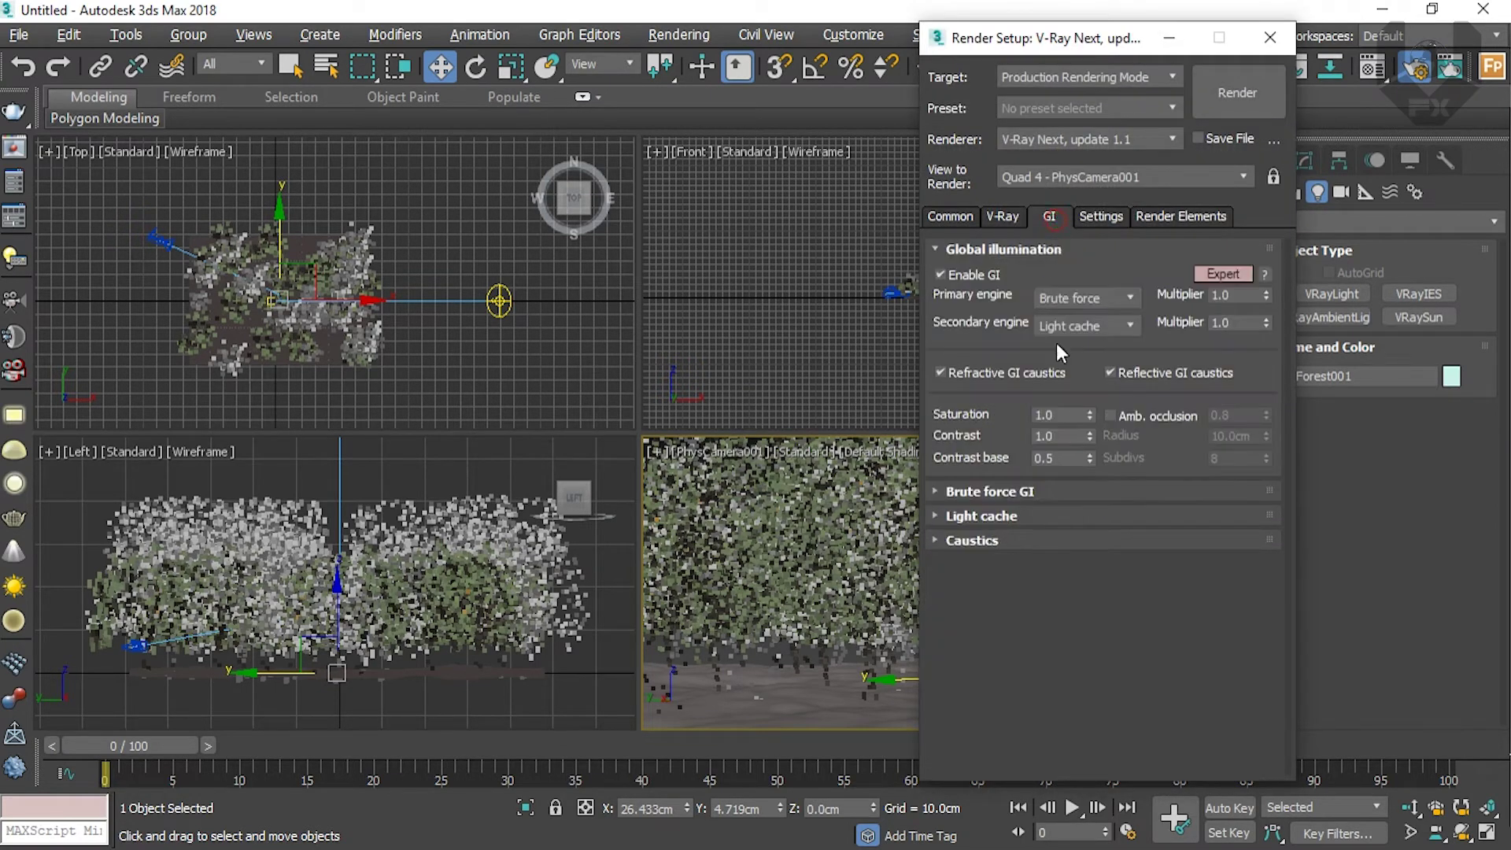
{"action": "left_click", "coordinate": [1153, 417]}
{"action": "left_click", "coordinate": [1118, 416]}
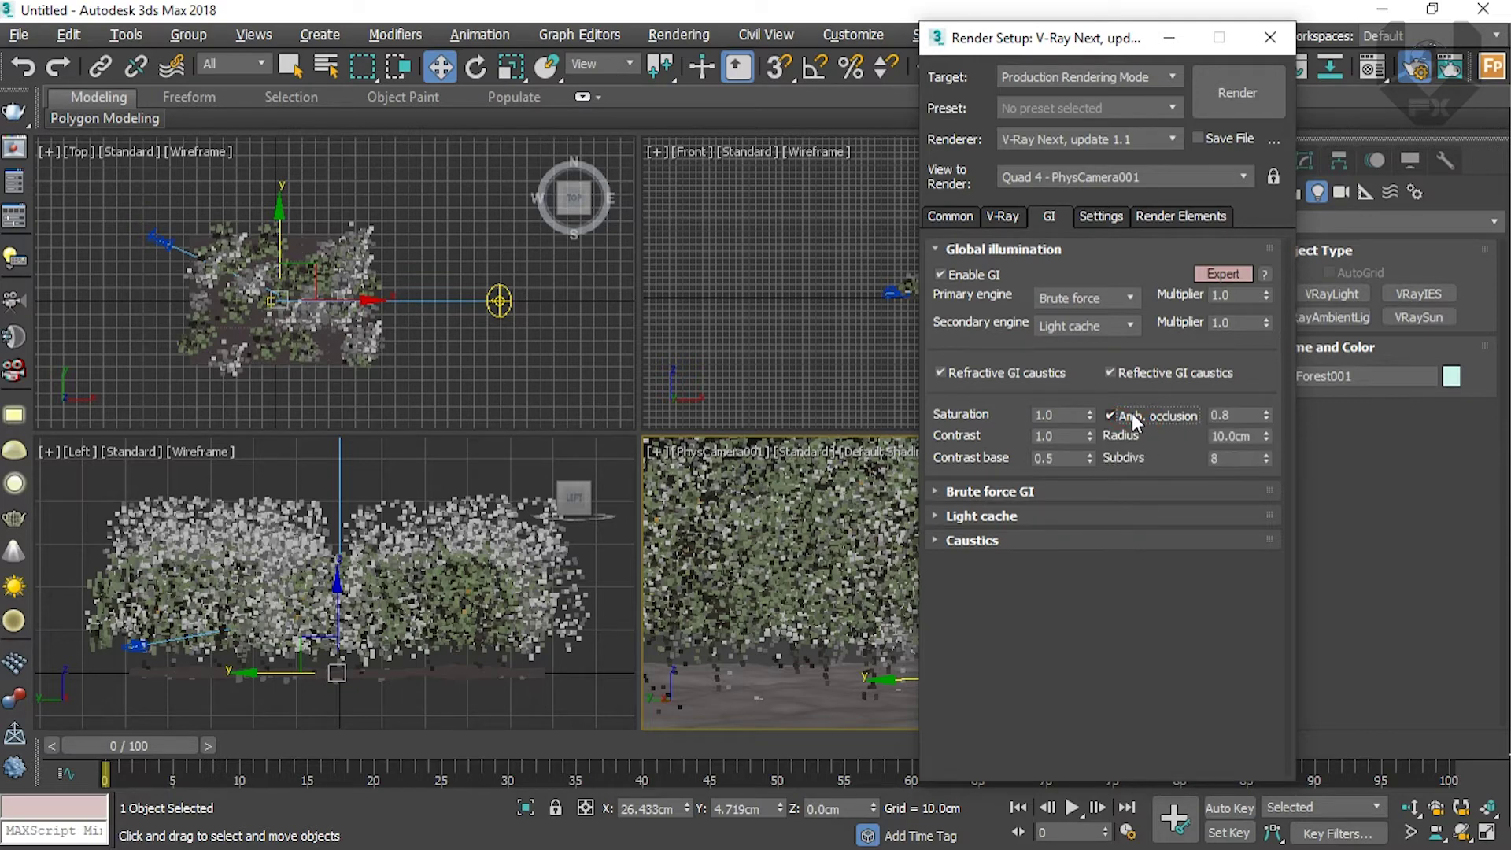
{"action": "left_click_drag", "start_coordinate": [1119, 42], "coordinate": [1238, 49]}
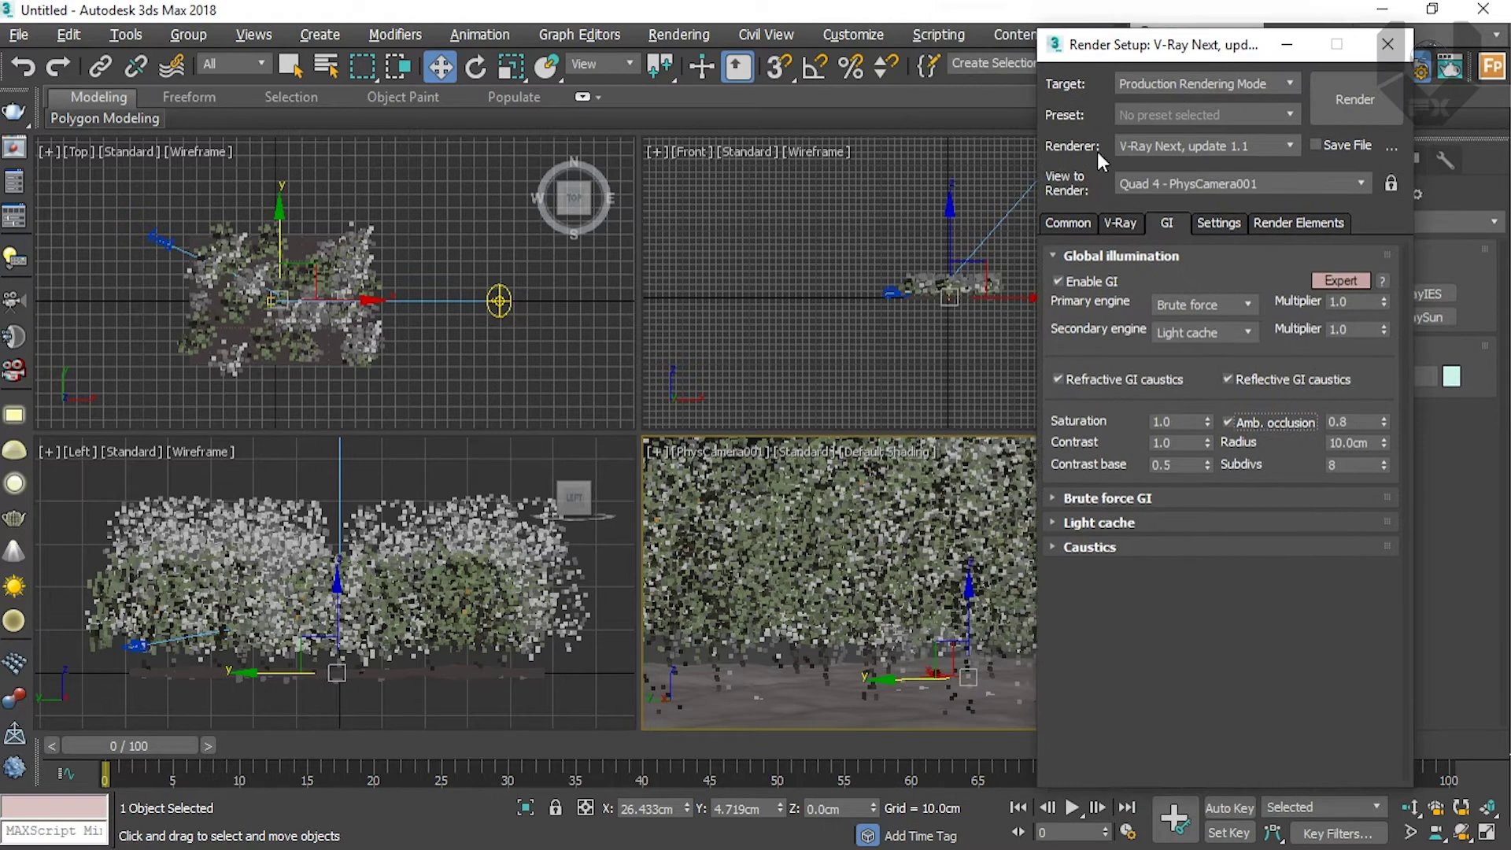
Step: Lower the physical camera to a height of about 31 cm in the Left view and reactivate the camera view
{"action": "left_click", "coordinate": [159, 242]}
{"action": "left_click", "coordinate": [130, 584]}
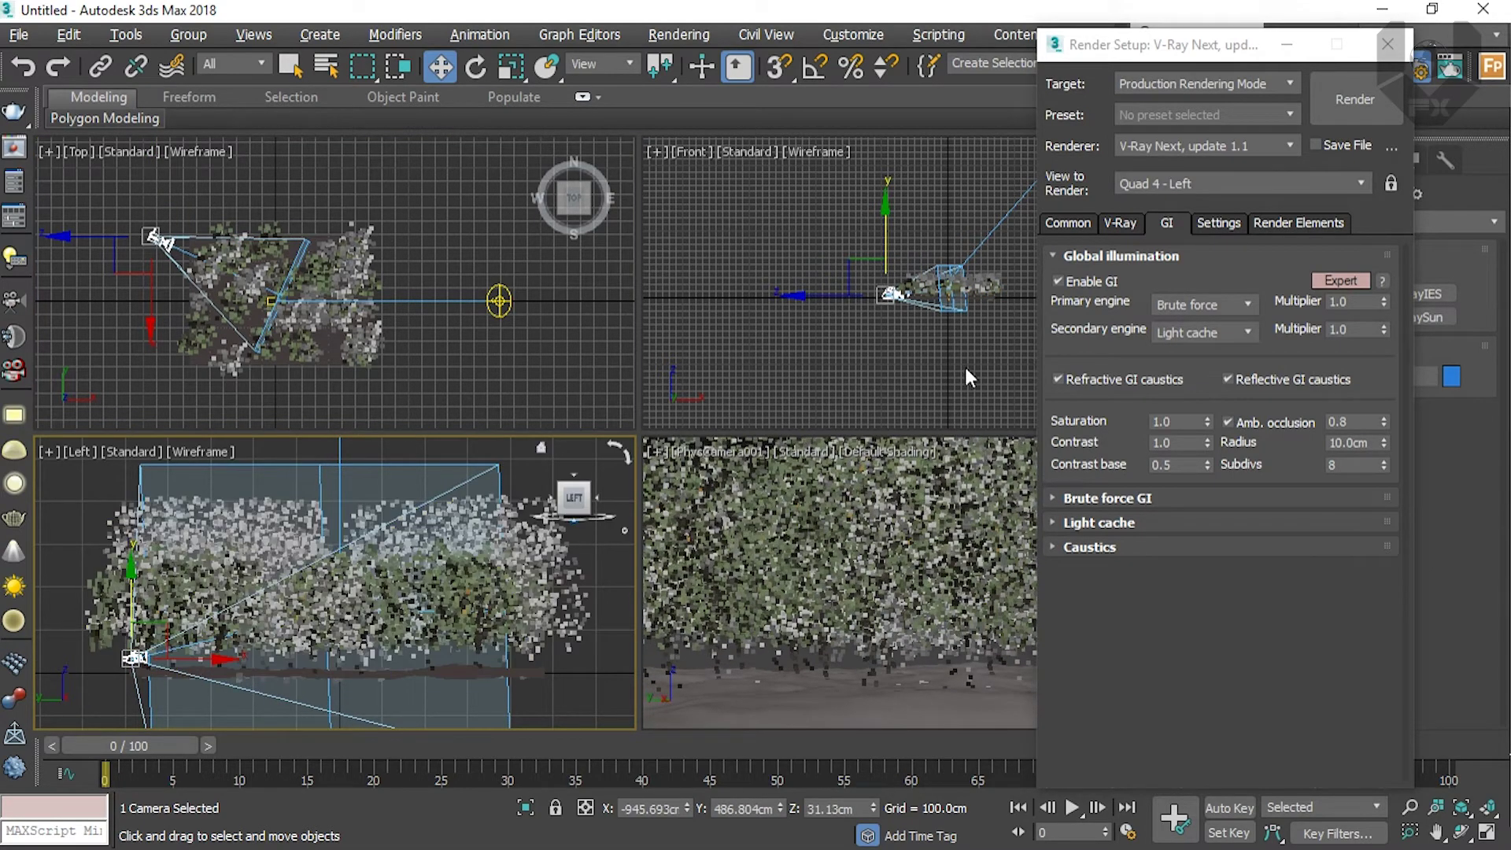
{"action": "left_click", "coordinate": [913, 514]}
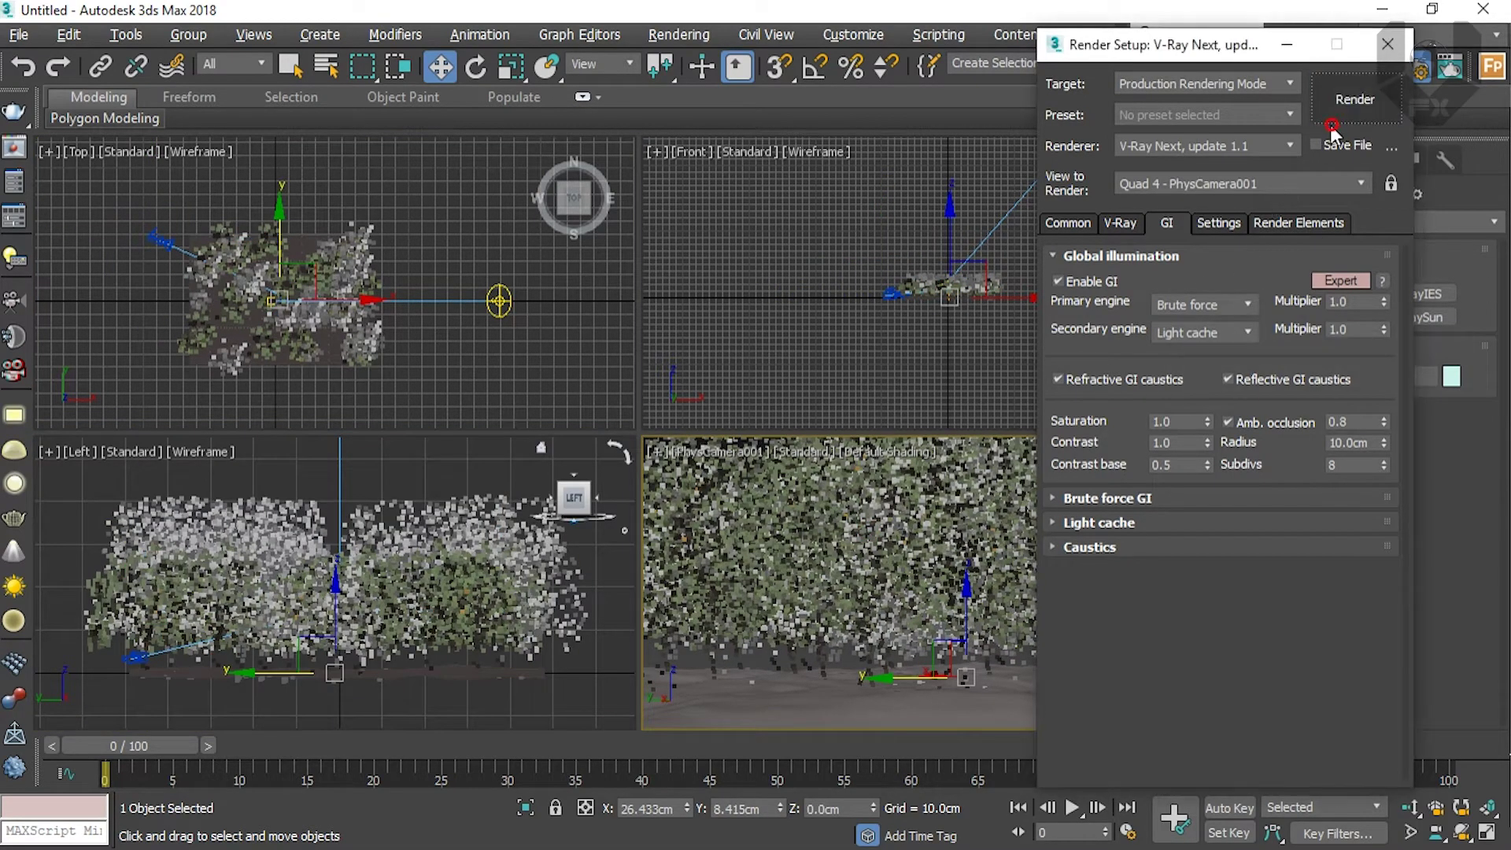
Step: Test-render the physical camera view, stop the render early and close the frame buffer
{"action": "left_click", "coordinate": [1335, 118]}
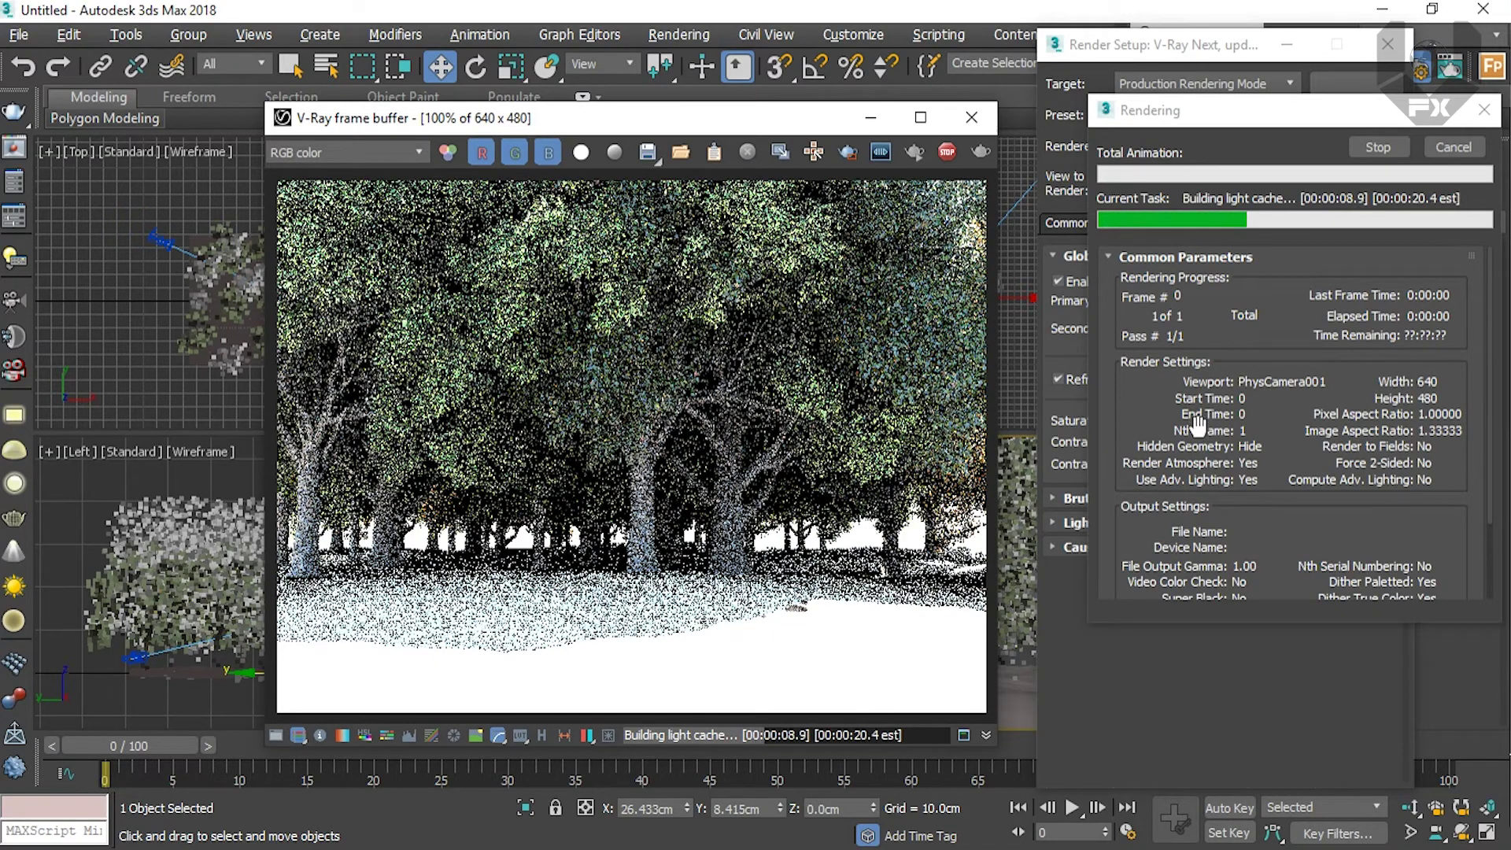
{"action": "left_click", "coordinate": [1458, 150]}
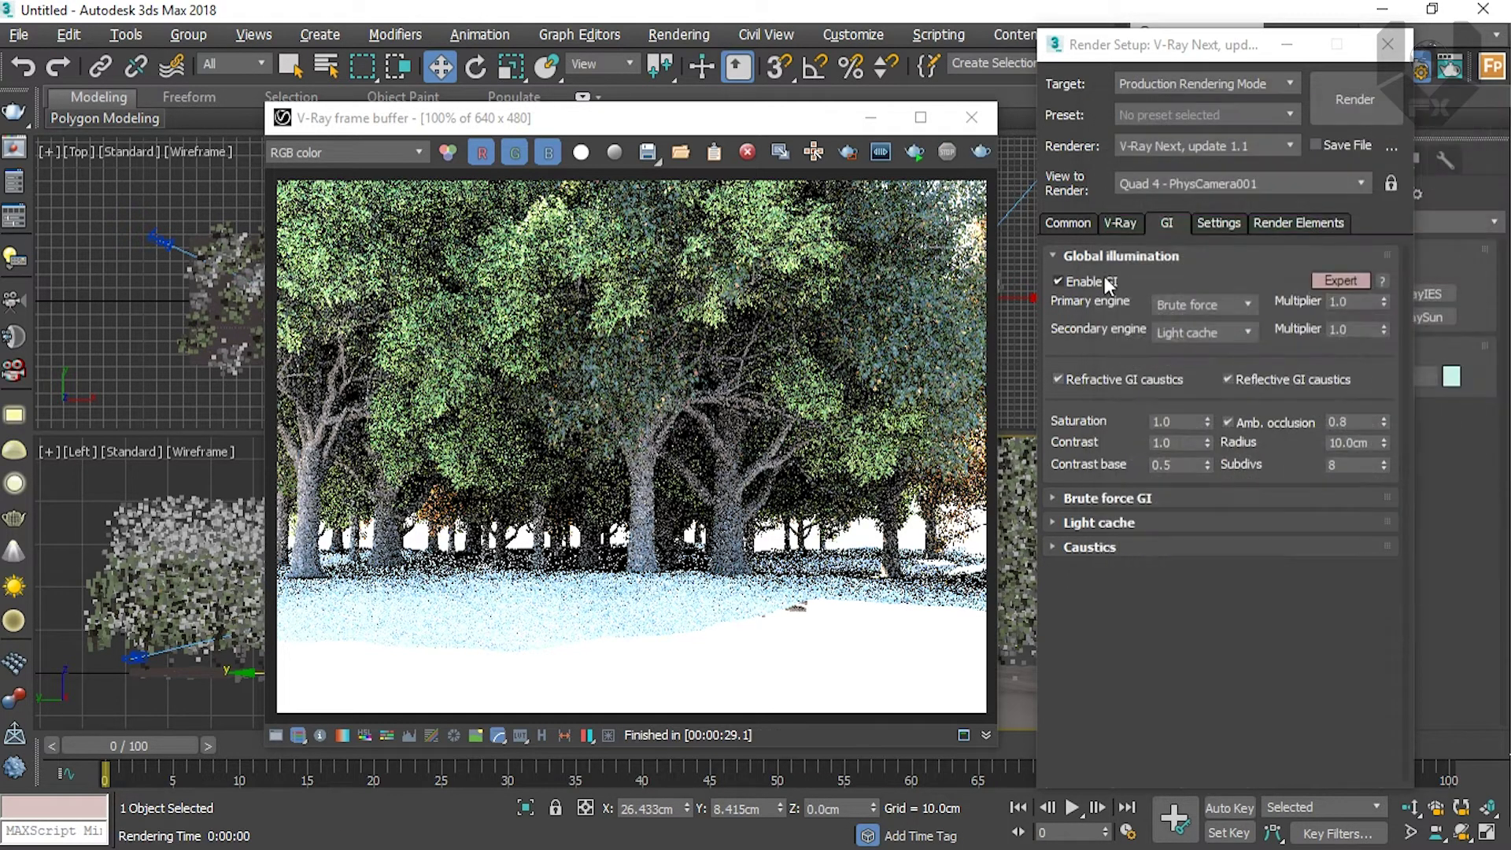
{"action": "left_click", "coordinate": [972, 118]}
Step: Set the render output size to the HDTV (video) preset at 1920 x 1080
{"action": "left_click", "coordinate": [1070, 223]}
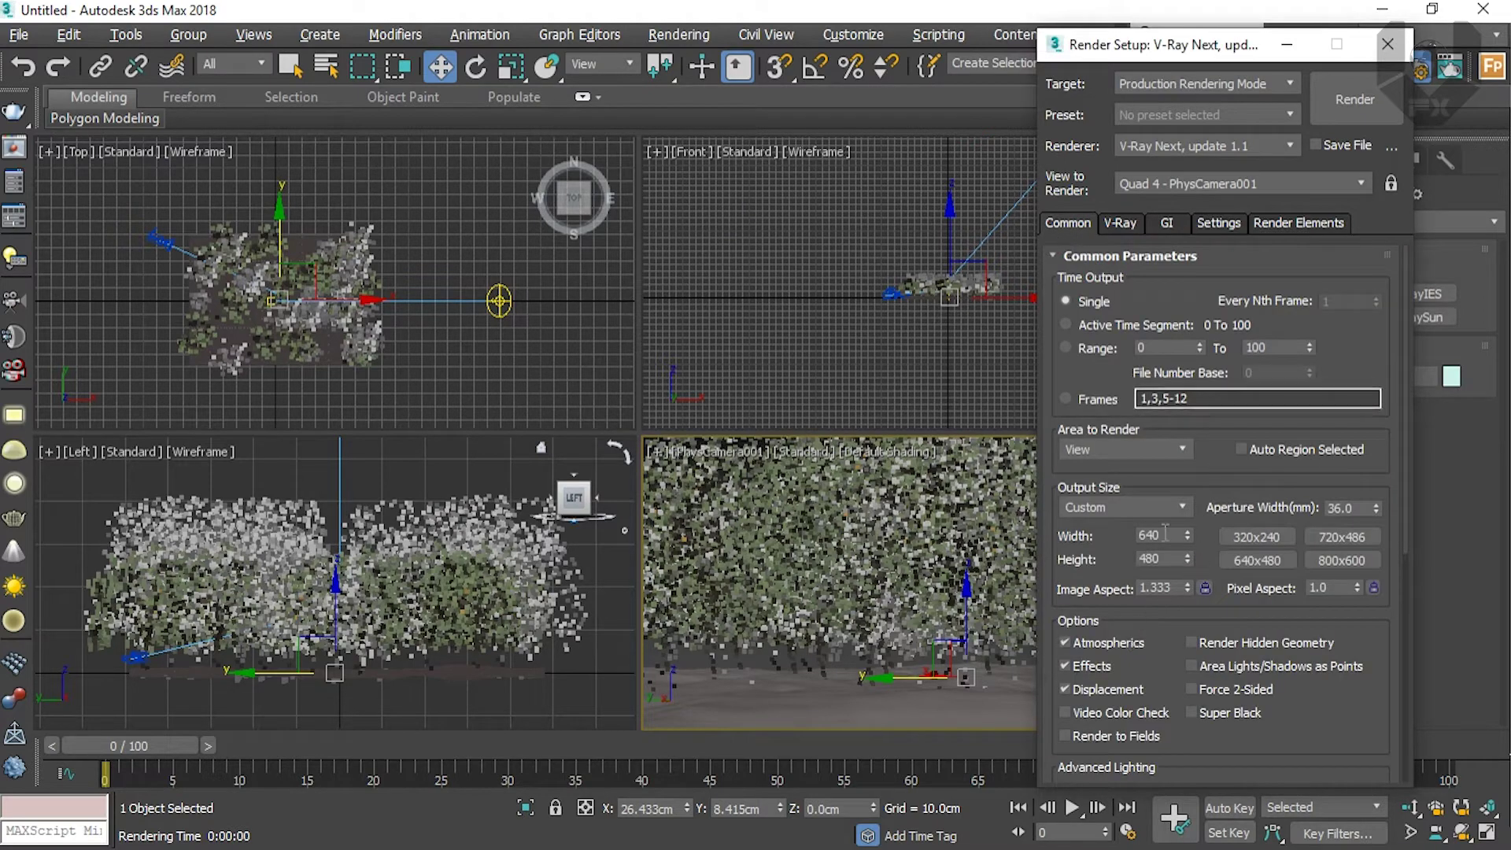
{"action": "left_click", "coordinate": [1149, 507]}
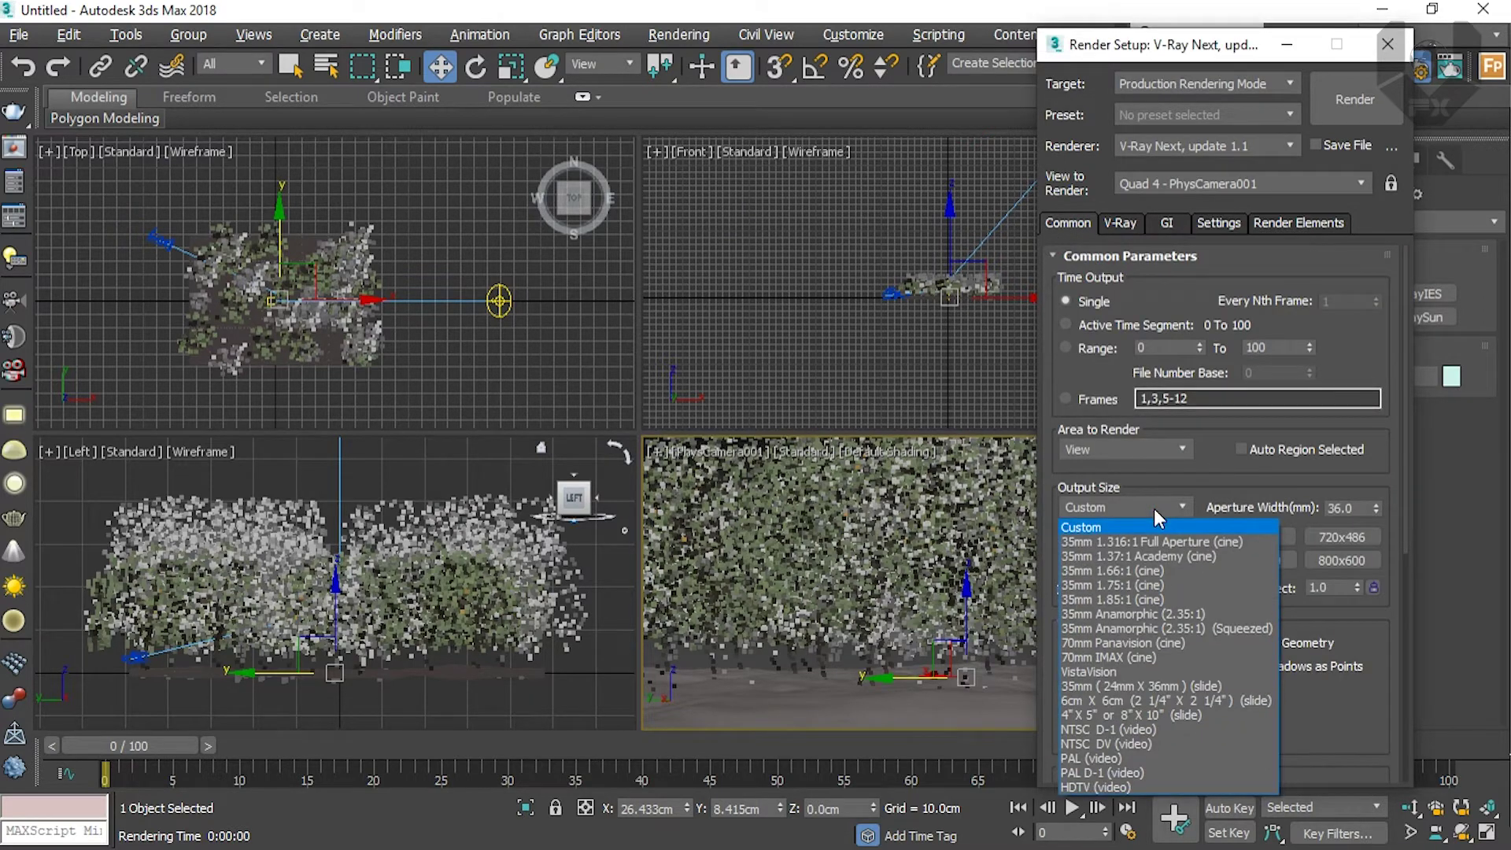
{"action": "left_click", "coordinate": [1123, 787]}
Step: Set the physical camera's shutter type to 1 / seconds with a duration of 1/1000 s
{"action": "left_click", "coordinate": [138, 659]}
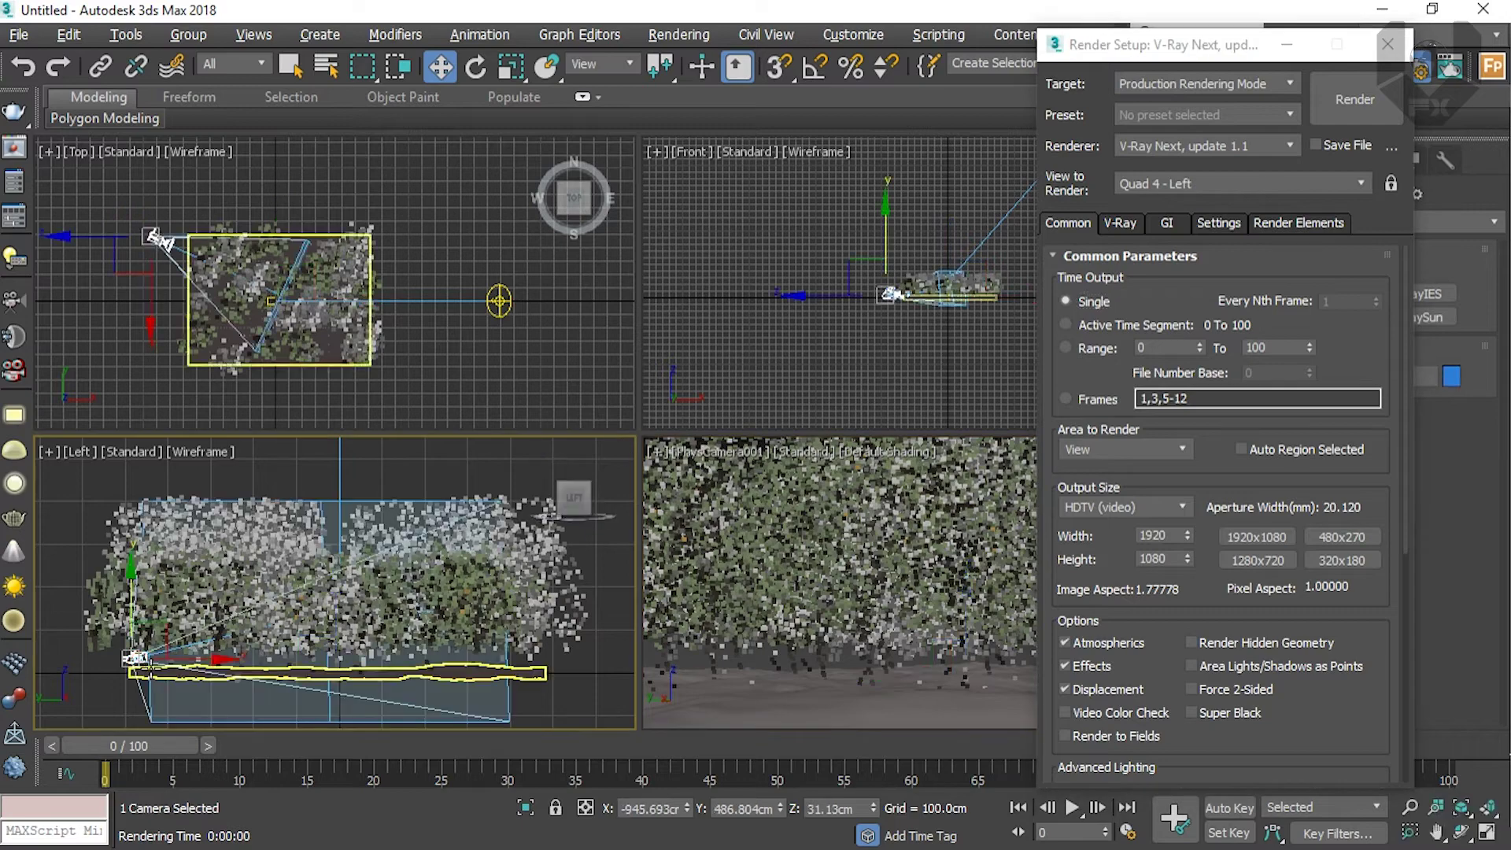
{"action": "left_click_drag", "start_coordinate": [1189, 48], "coordinate": [722, 61]}
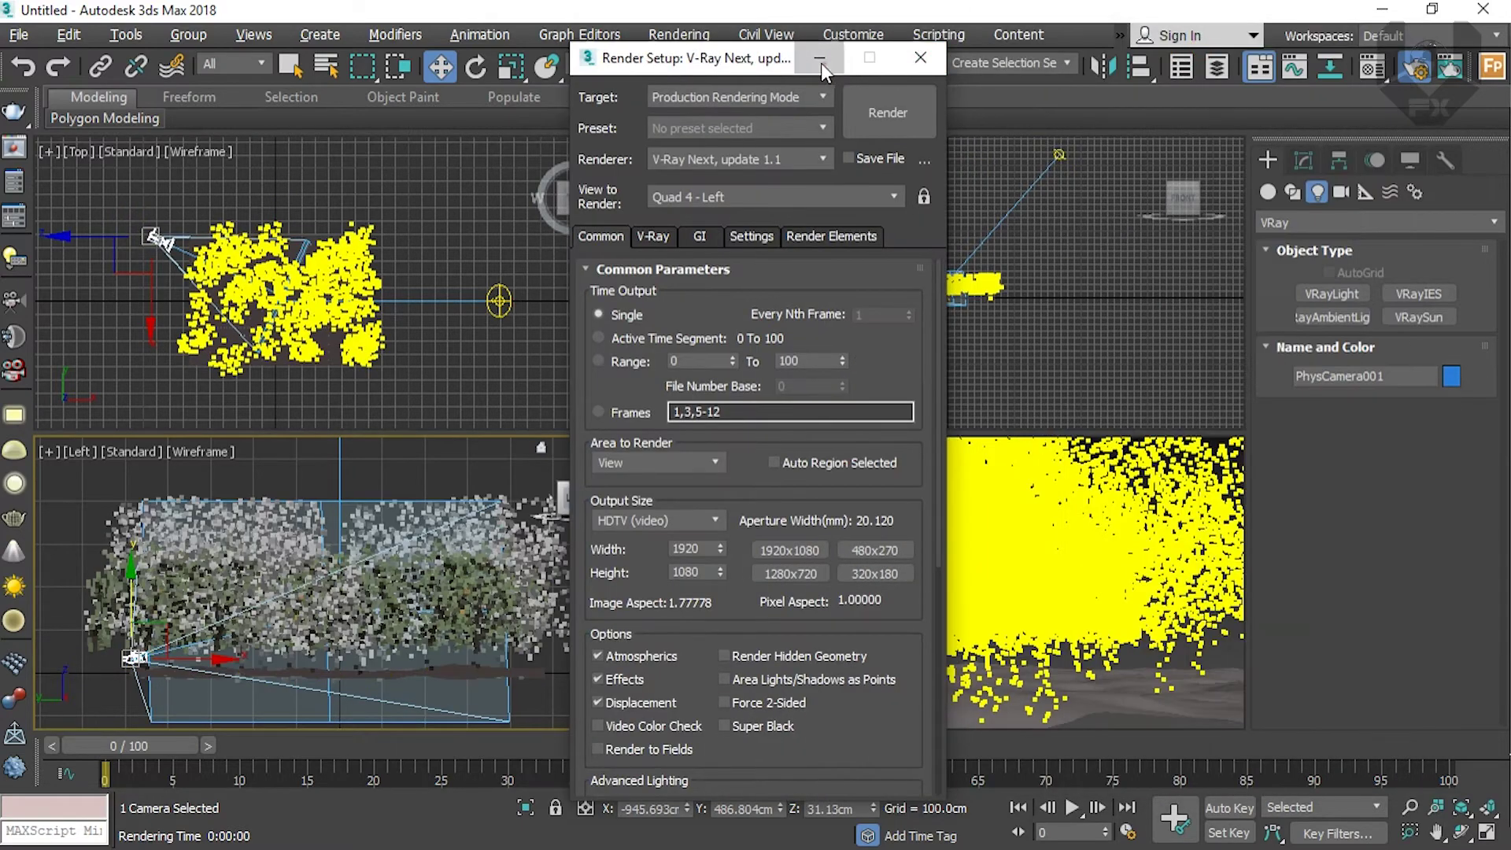
{"action": "left_click", "coordinate": [901, 62]}
{"action": "left_click", "coordinate": [1300, 158]}
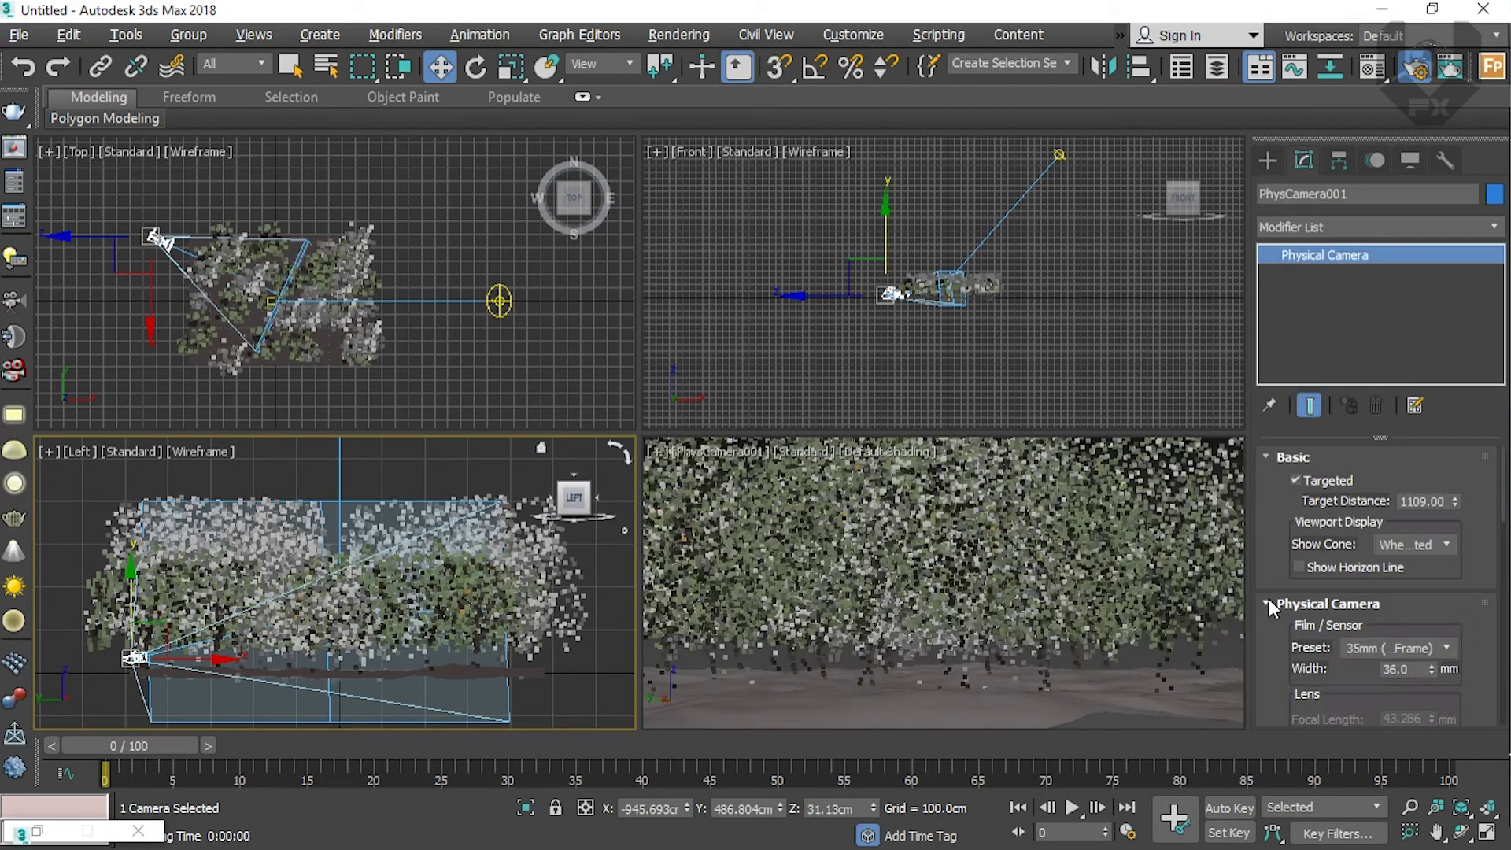
{"action": "scroll", "coordinate": [1275, 606], "scroll_direction": "down", "scroll_amount": 5}
{"action": "scroll", "coordinate": [1273, 621], "scroll_direction": "down", "scroll_amount": 8}
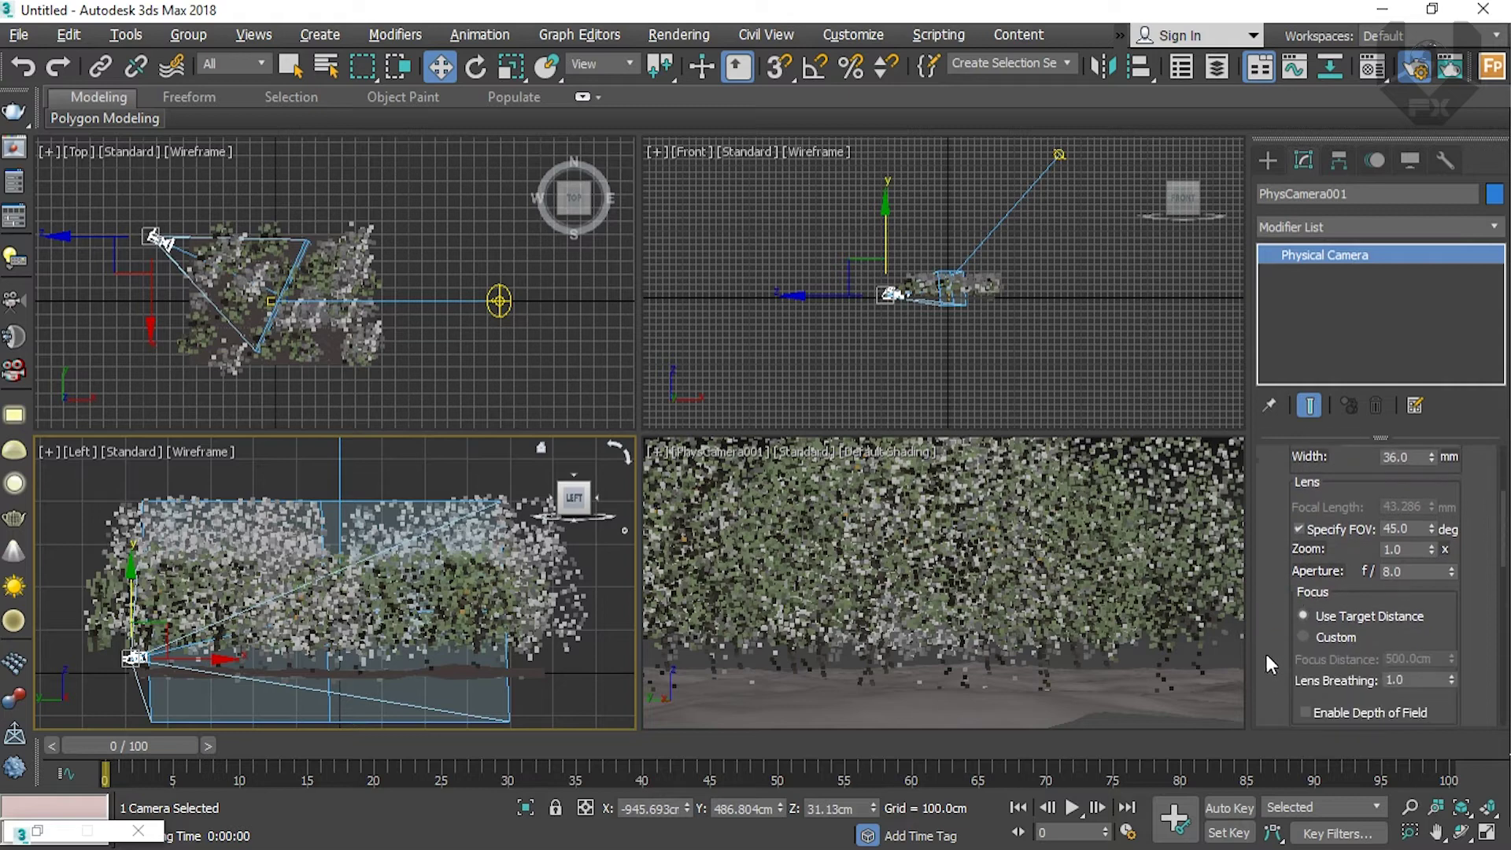
{"action": "left_click", "coordinate": [1392, 496]}
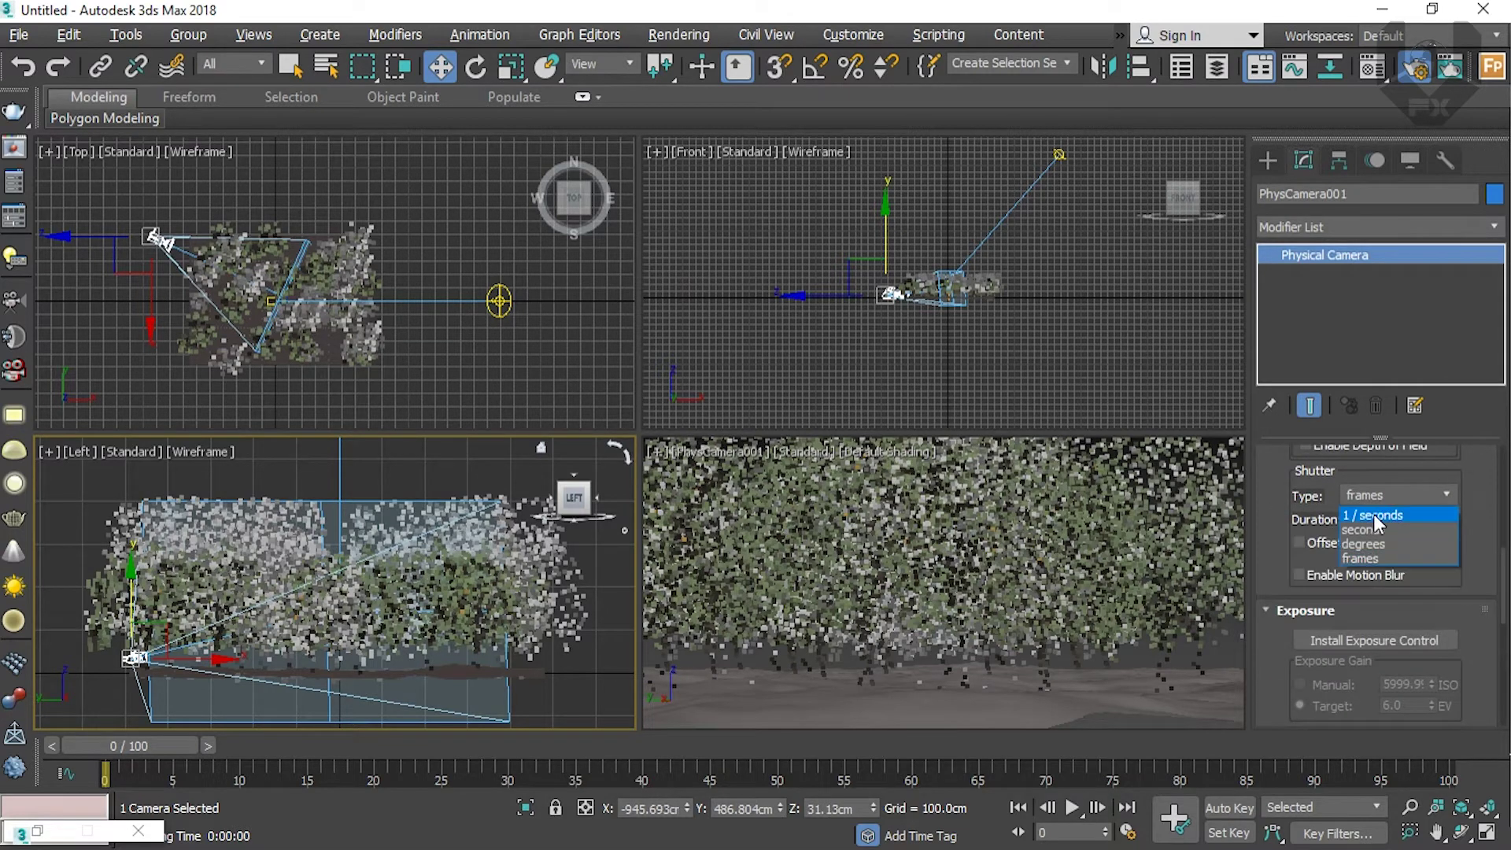
{"action": "left_click", "coordinate": [1385, 516]}
{"action": "left_click", "coordinate": [1409, 521]}
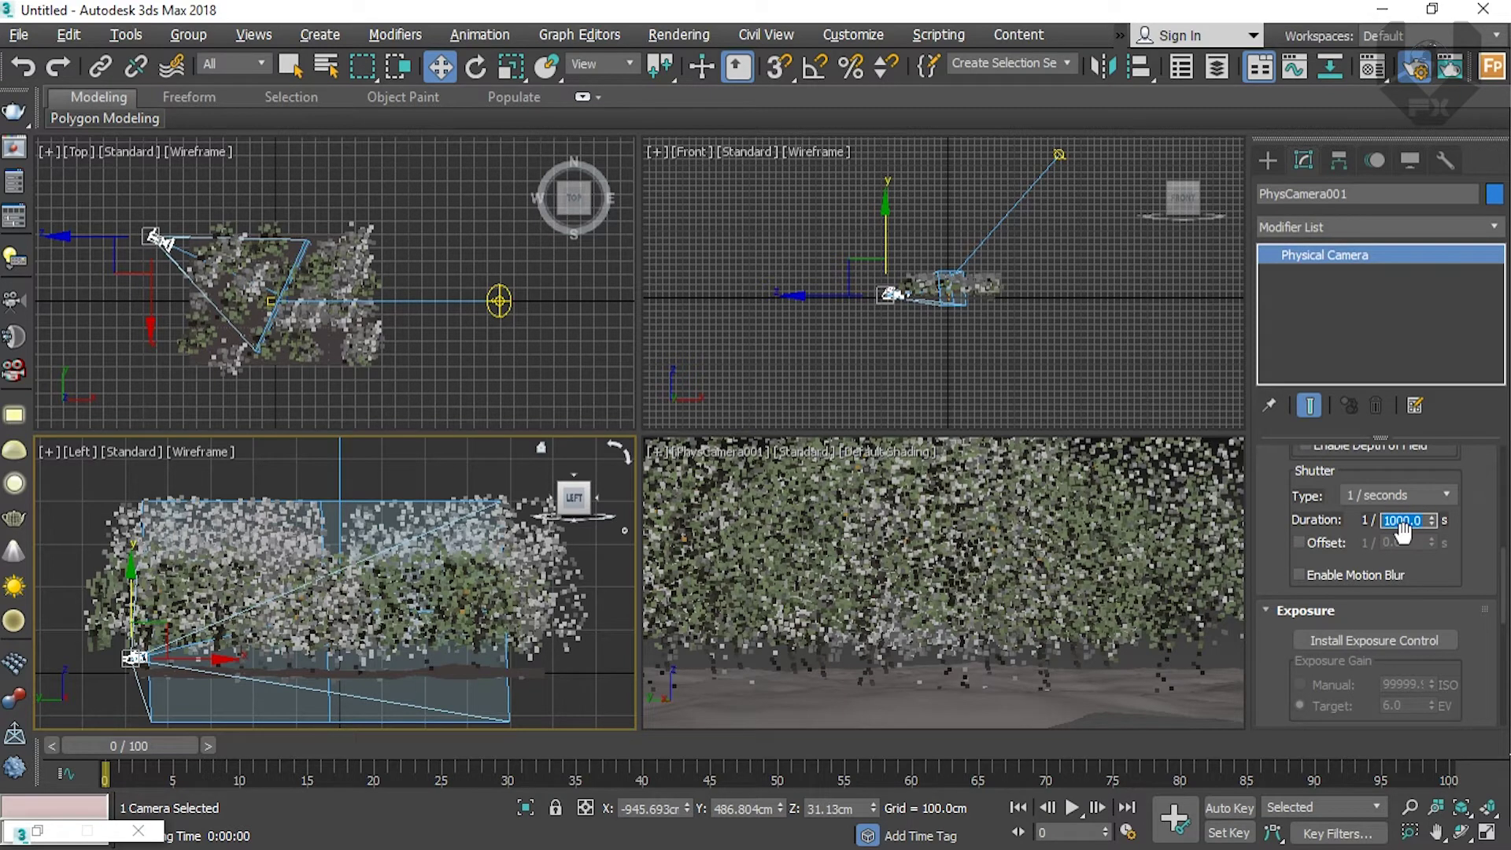
Step: Install exposure control for the physical camera and set its manual exposure gain to 100 ISO
{"action": "left_click", "coordinate": [1365, 648]}
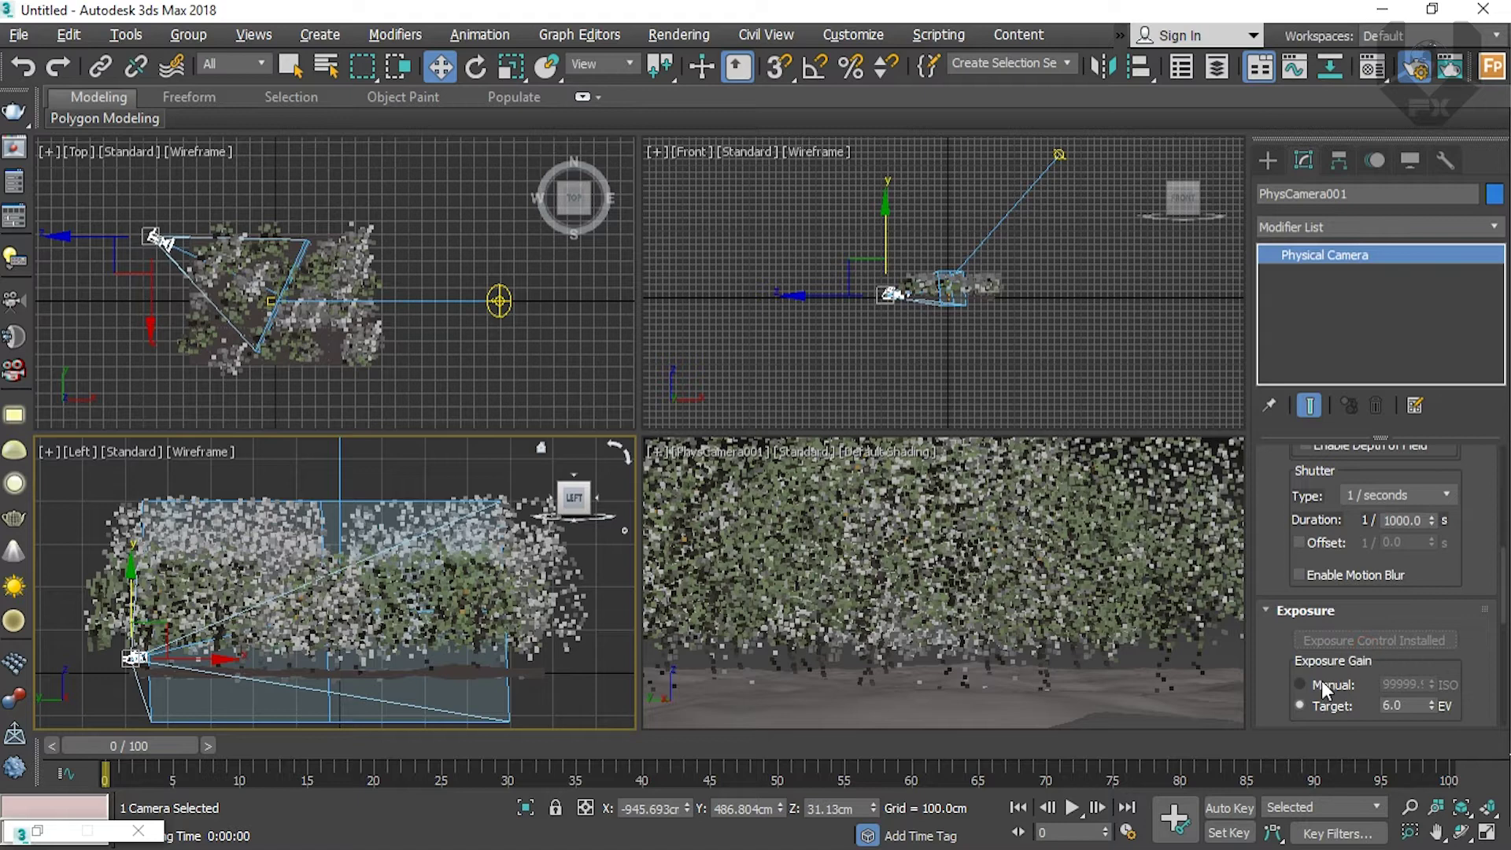
{"action": "double_click", "coordinate": [1388, 689]}
{"action": "type", "text": "100.0"}
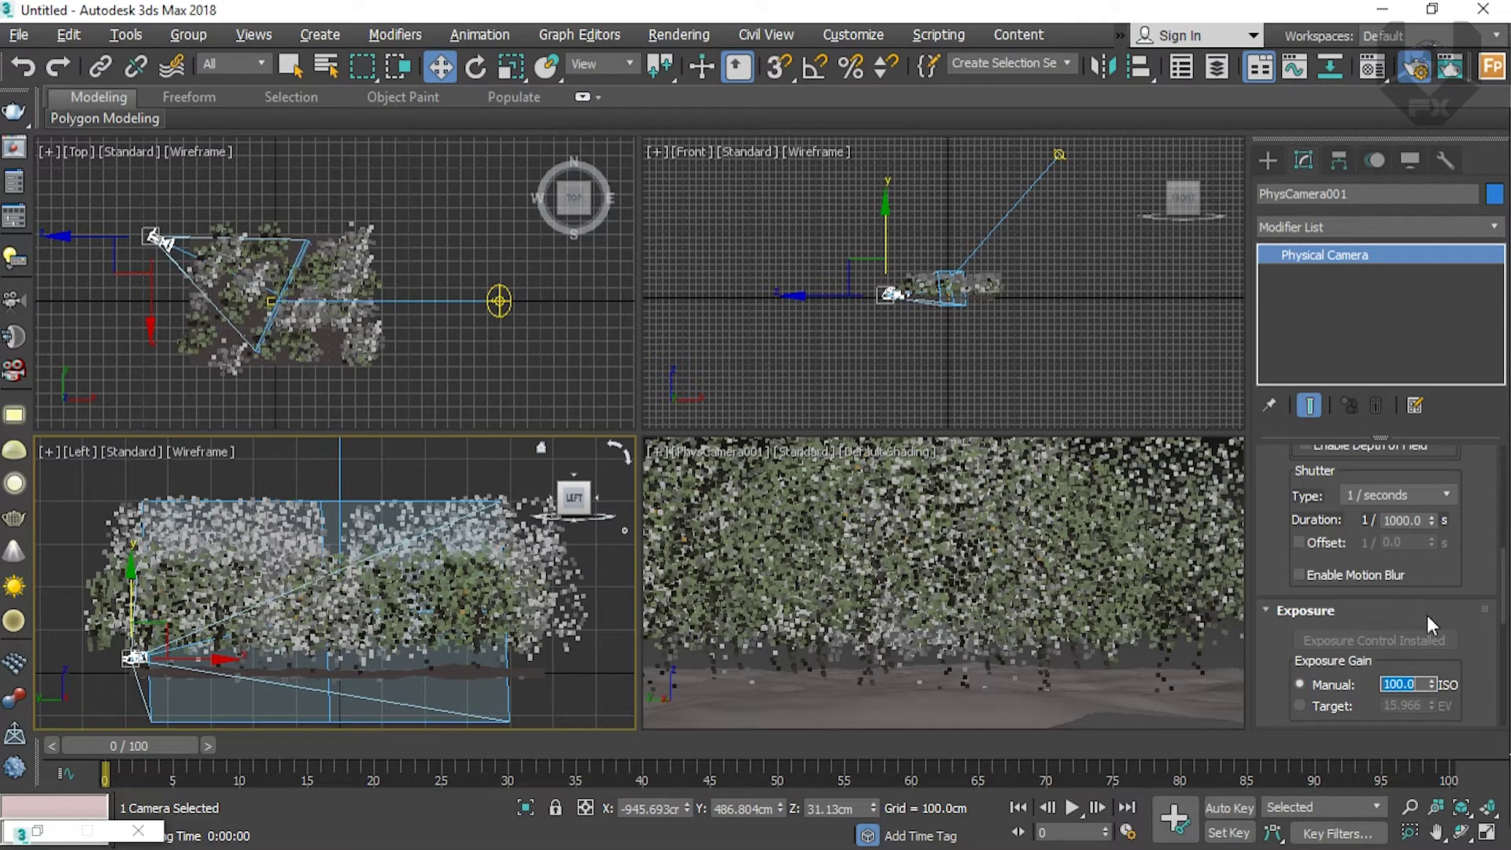
Step: Set the physical camera's aperture to f/1.8
{"action": "scroll", "coordinate": [1440, 551], "scroll_direction": "up", "scroll_amount": 5}
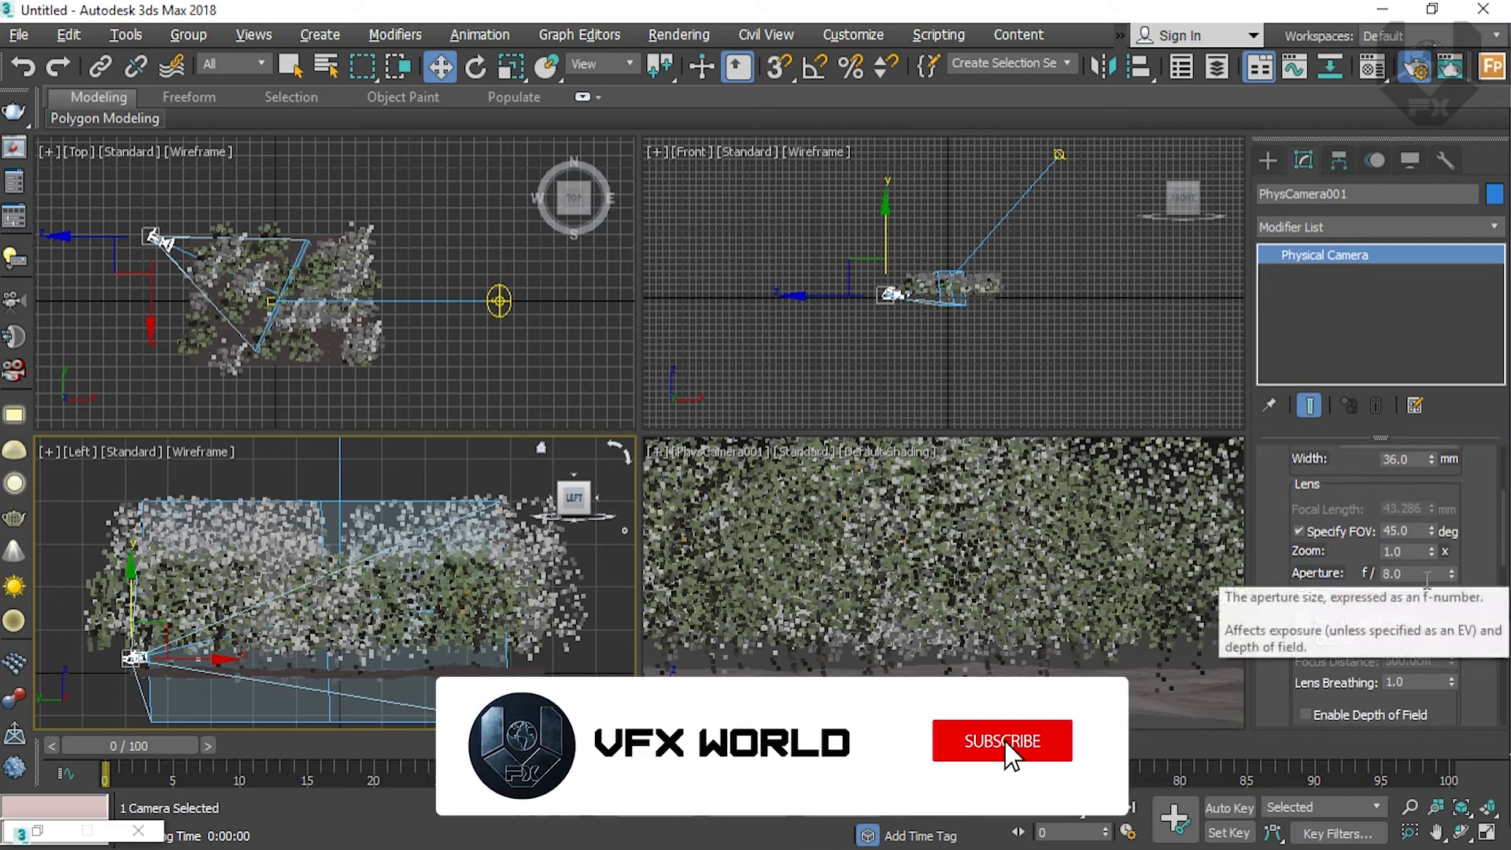
{"action": "double_click", "coordinate": [1401, 573]}
{"action": "type", "text": "1."}
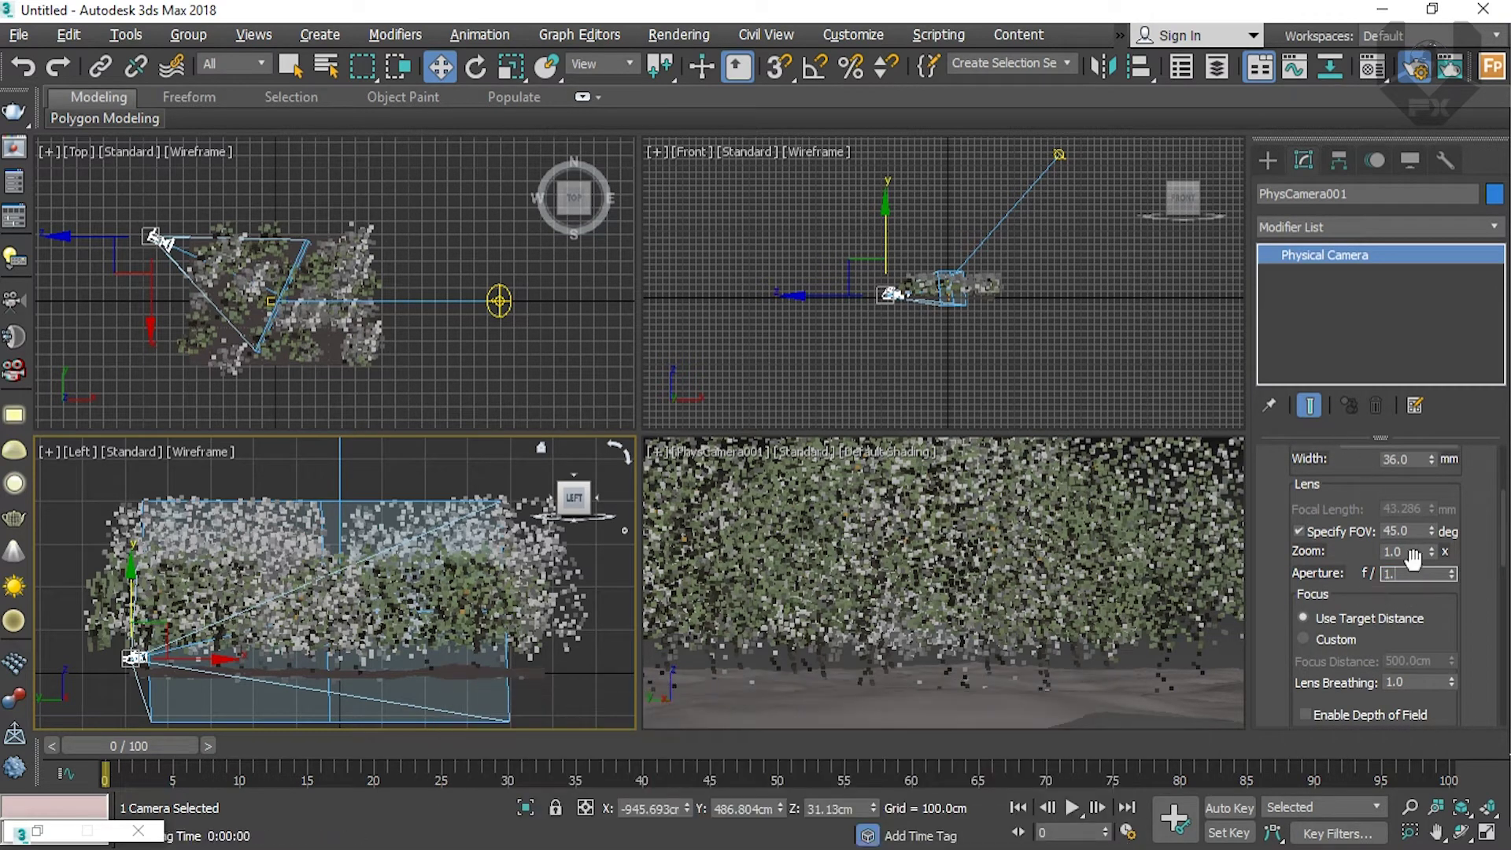
{"action": "key", "text": "Return"}
{"action": "left_click_drag", "start_coordinate": [1474, 587], "coordinate": [1309, 584]}
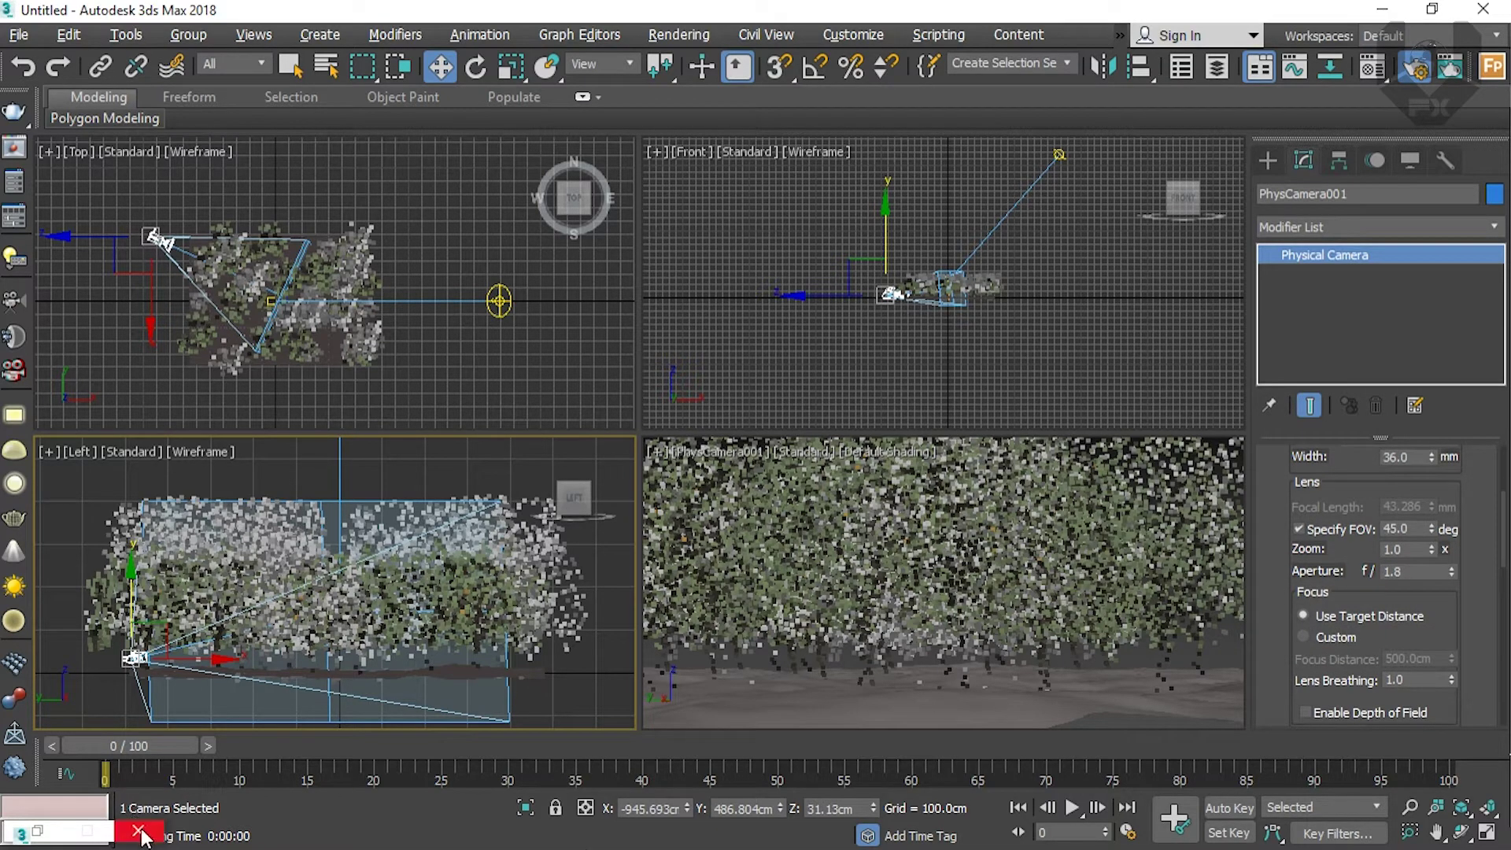
Step: Start a V-Ray IPR interactive render of the physical camera view
{"action": "left_click", "coordinate": [795, 580]}
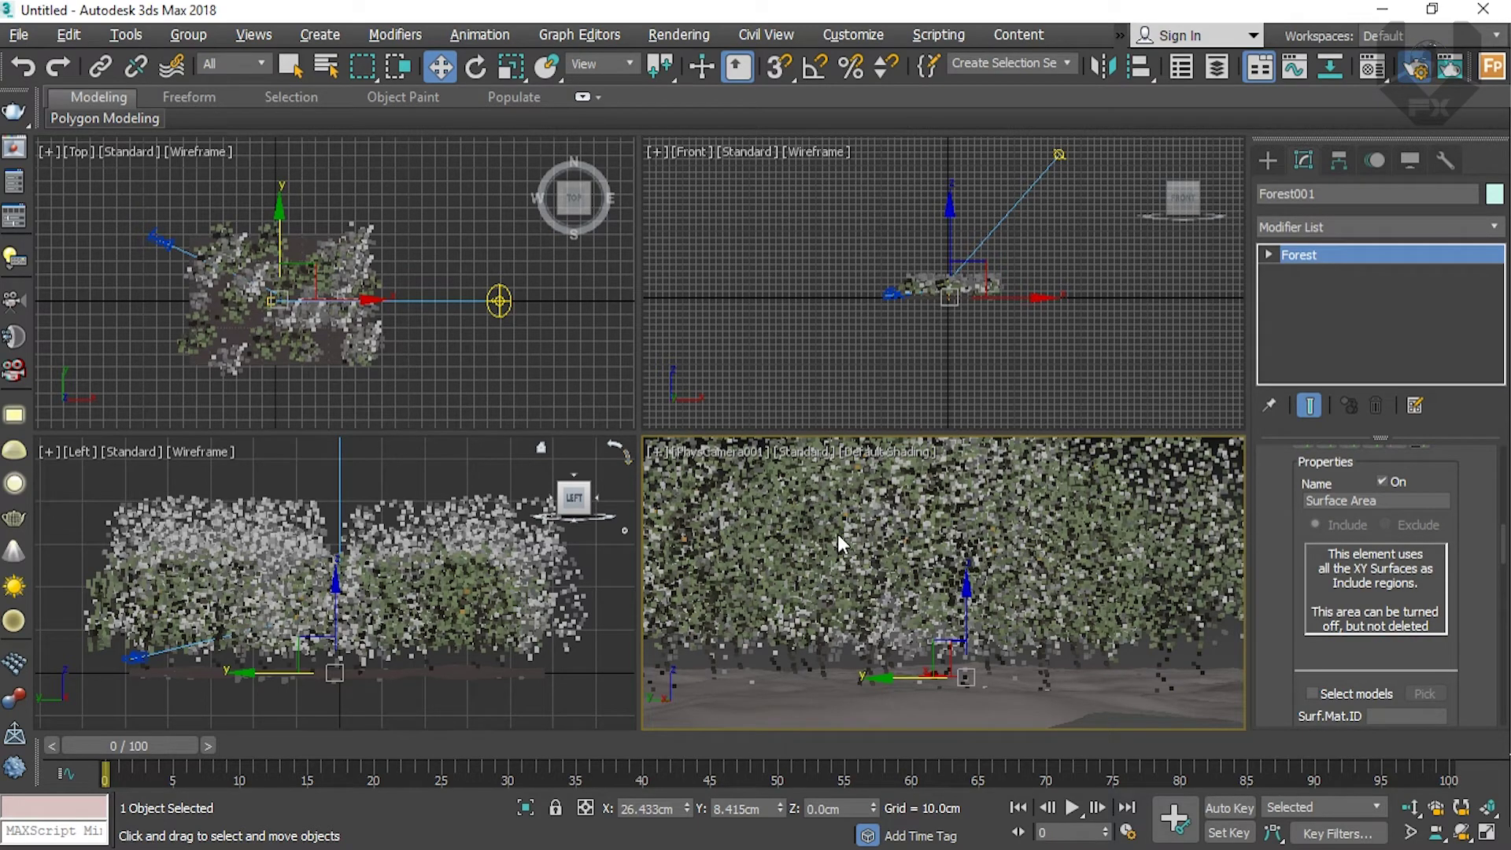
{"action": "key", "text": "F10"}
{"action": "left_click", "coordinate": [655, 238]}
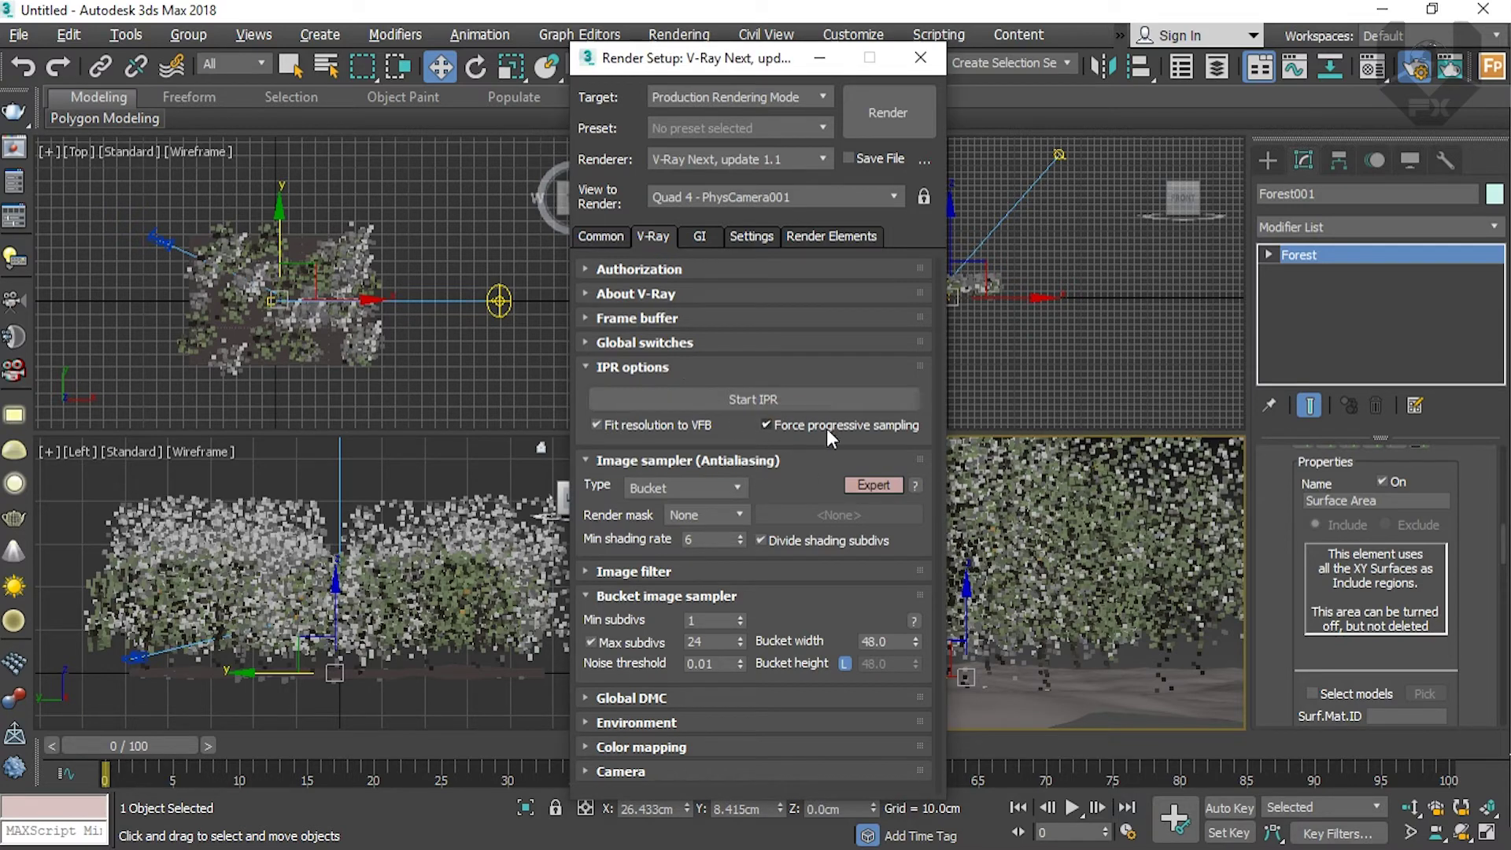
{"action": "left_click", "coordinate": [872, 398]}
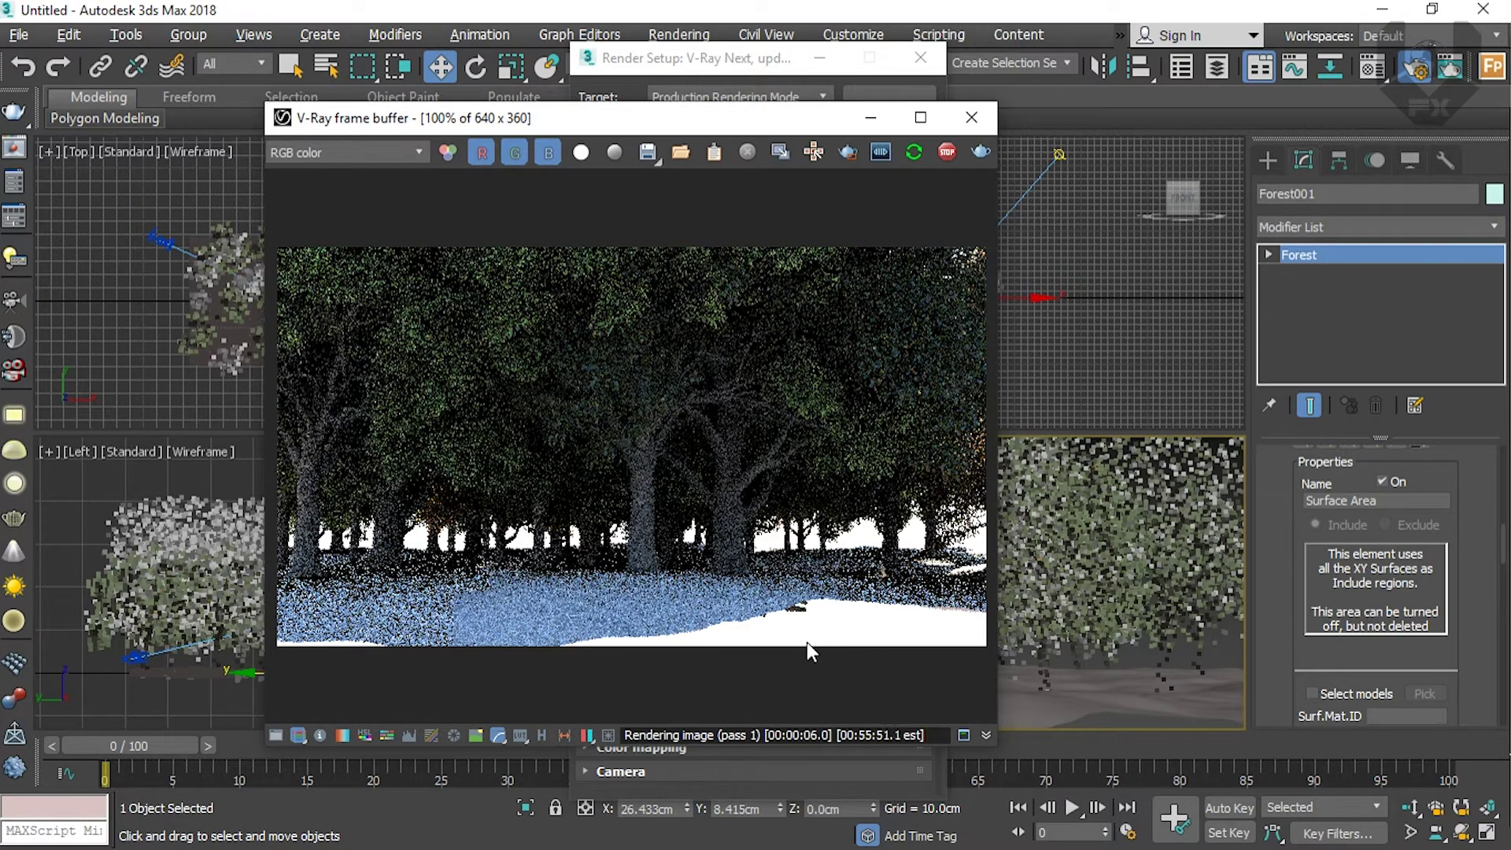
Step: Move the physical camera closer to the trees in the Top view, to about X -708 cm and Y 410 cm
{"action": "left_click_drag", "start_coordinate": [739, 124], "coordinate": [930, 116]}
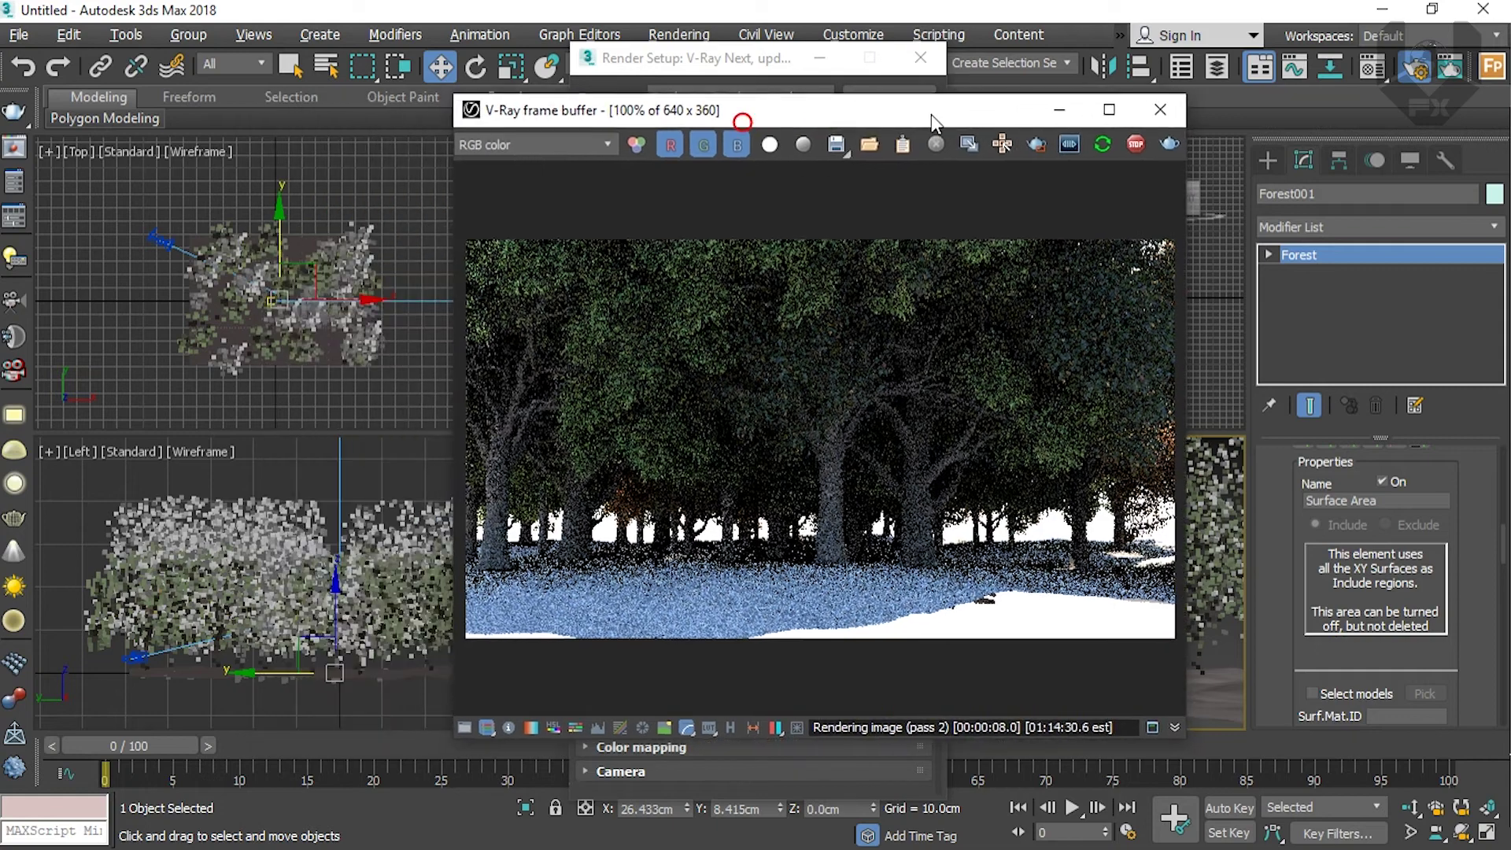
{"action": "left_click", "coordinate": [180, 258]}
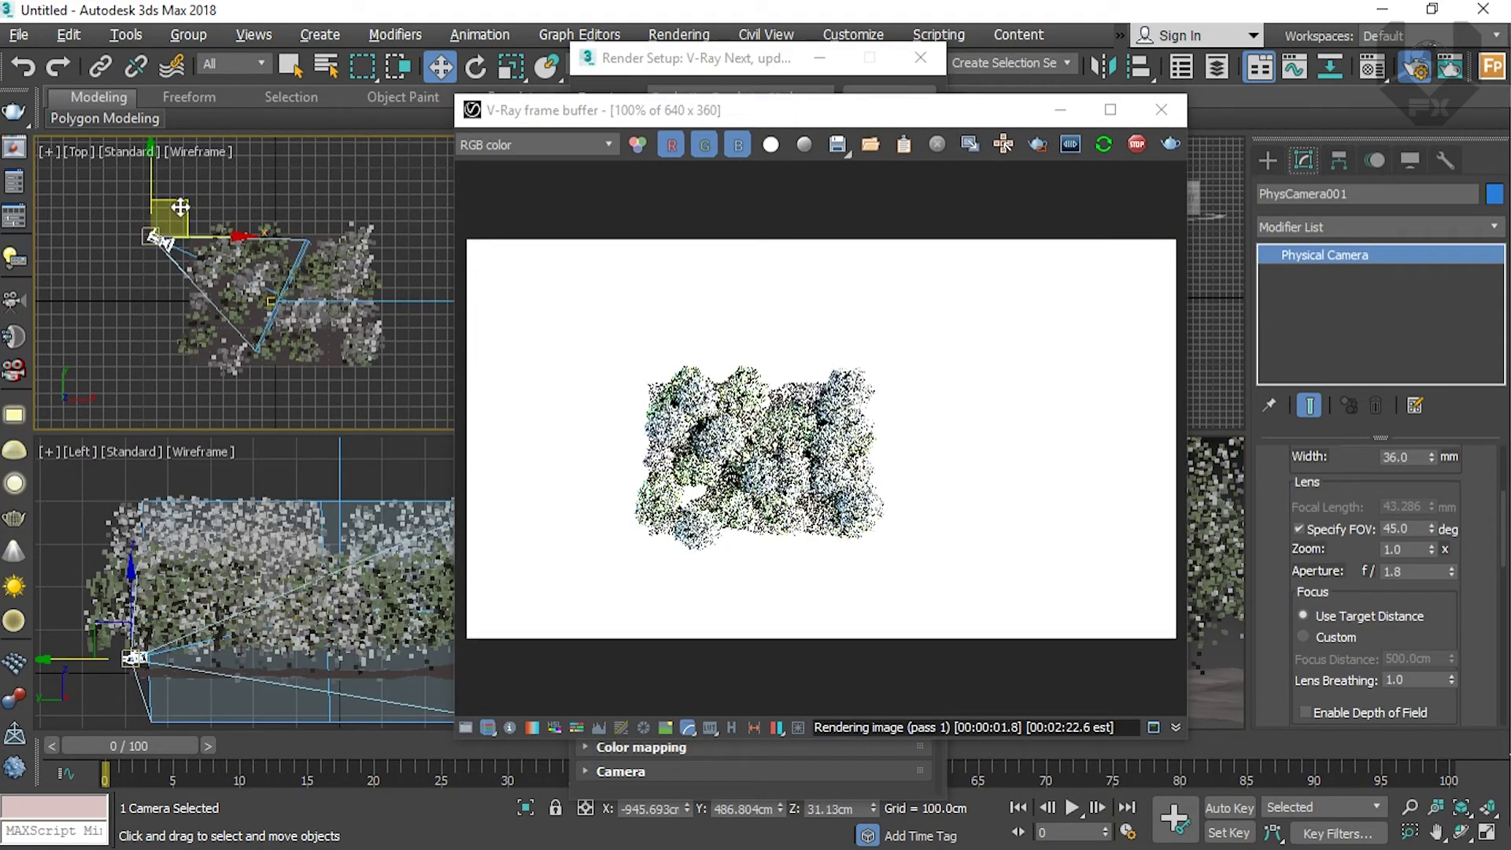
{"action": "left_click_drag", "start_coordinate": [176, 207], "coordinate": [225, 223]}
{"action": "left_click_drag", "start_coordinate": [834, 117], "coordinate": [526, 113]}
{"action": "left_click", "coordinate": [1076, 535]}
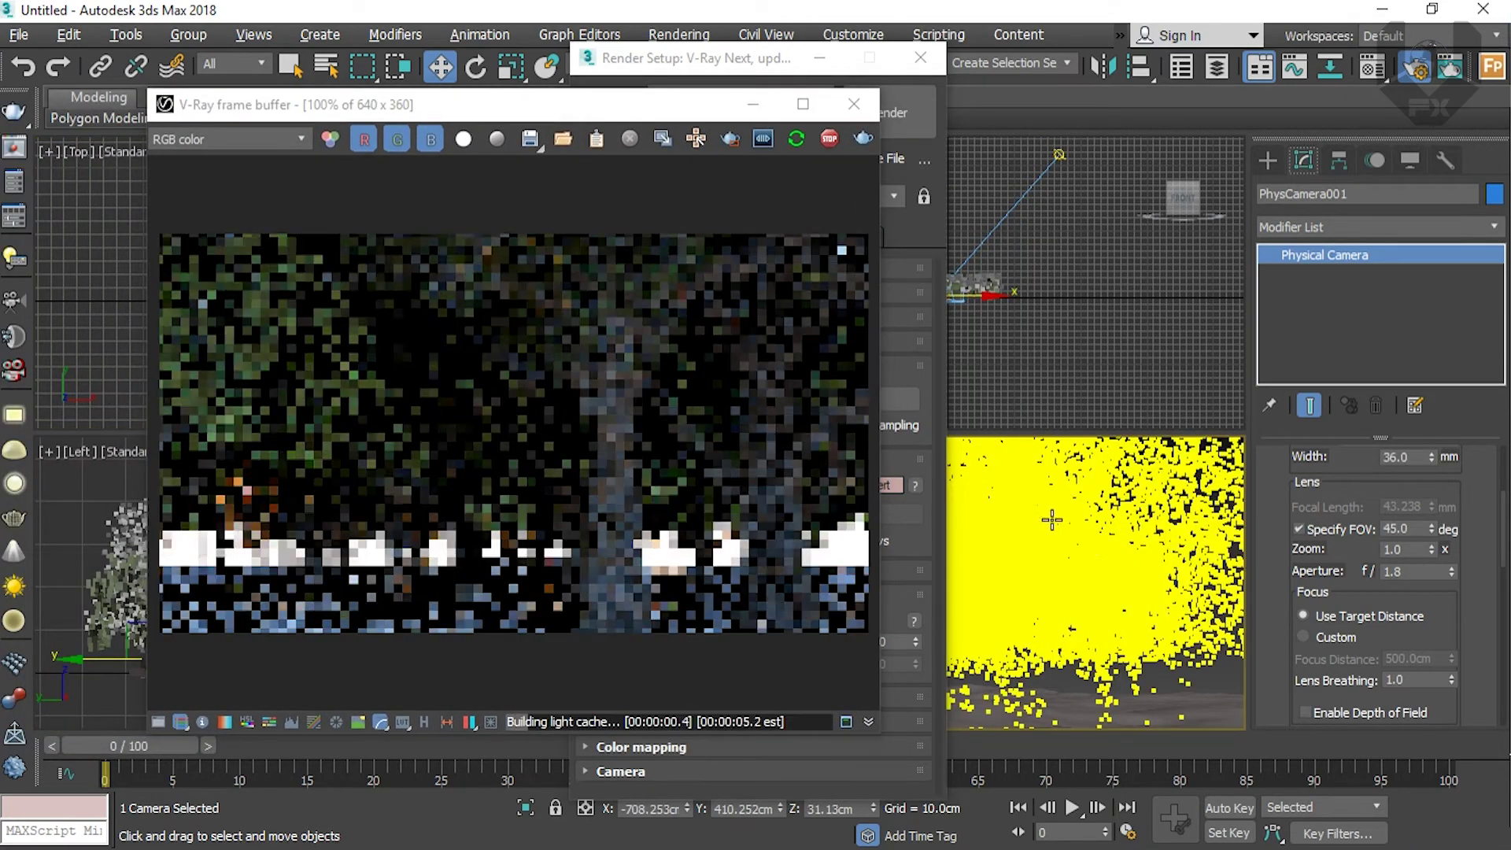
Step: Select the physical camera's target and lower it in the Front view to a height of about 61 cm
{"action": "right_click", "coordinate": [1076, 535]}
{"action": "left_click", "coordinate": [997, 417]}
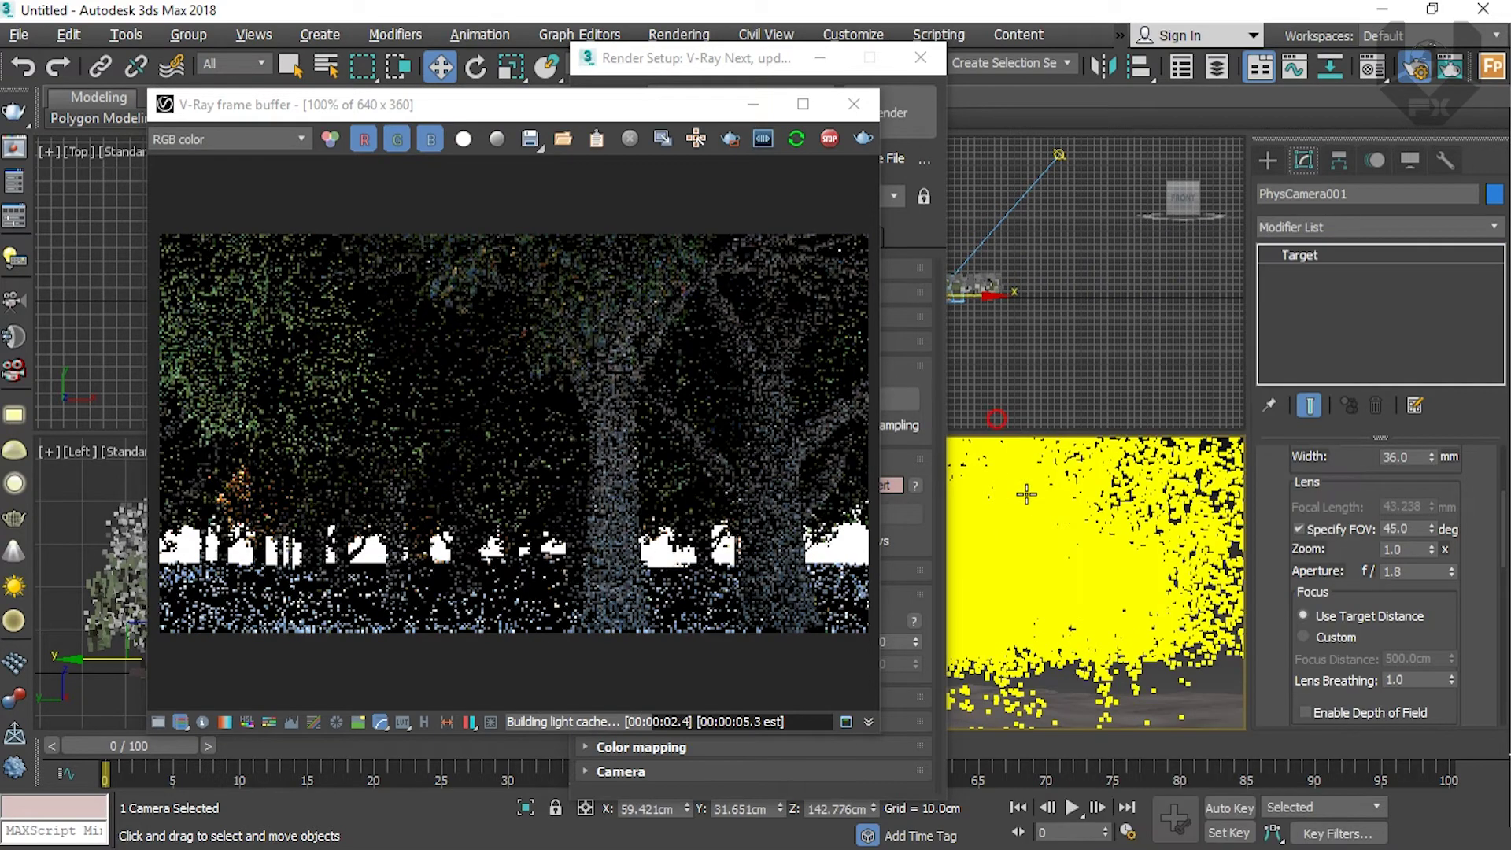
{"action": "left_click", "coordinate": [819, 57]}
{"action": "left_click_drag", "start_coordinate": [654, 107], "coordinate": [431, 101]}
{"action": "left_click", "coordinate": [931, 277]}
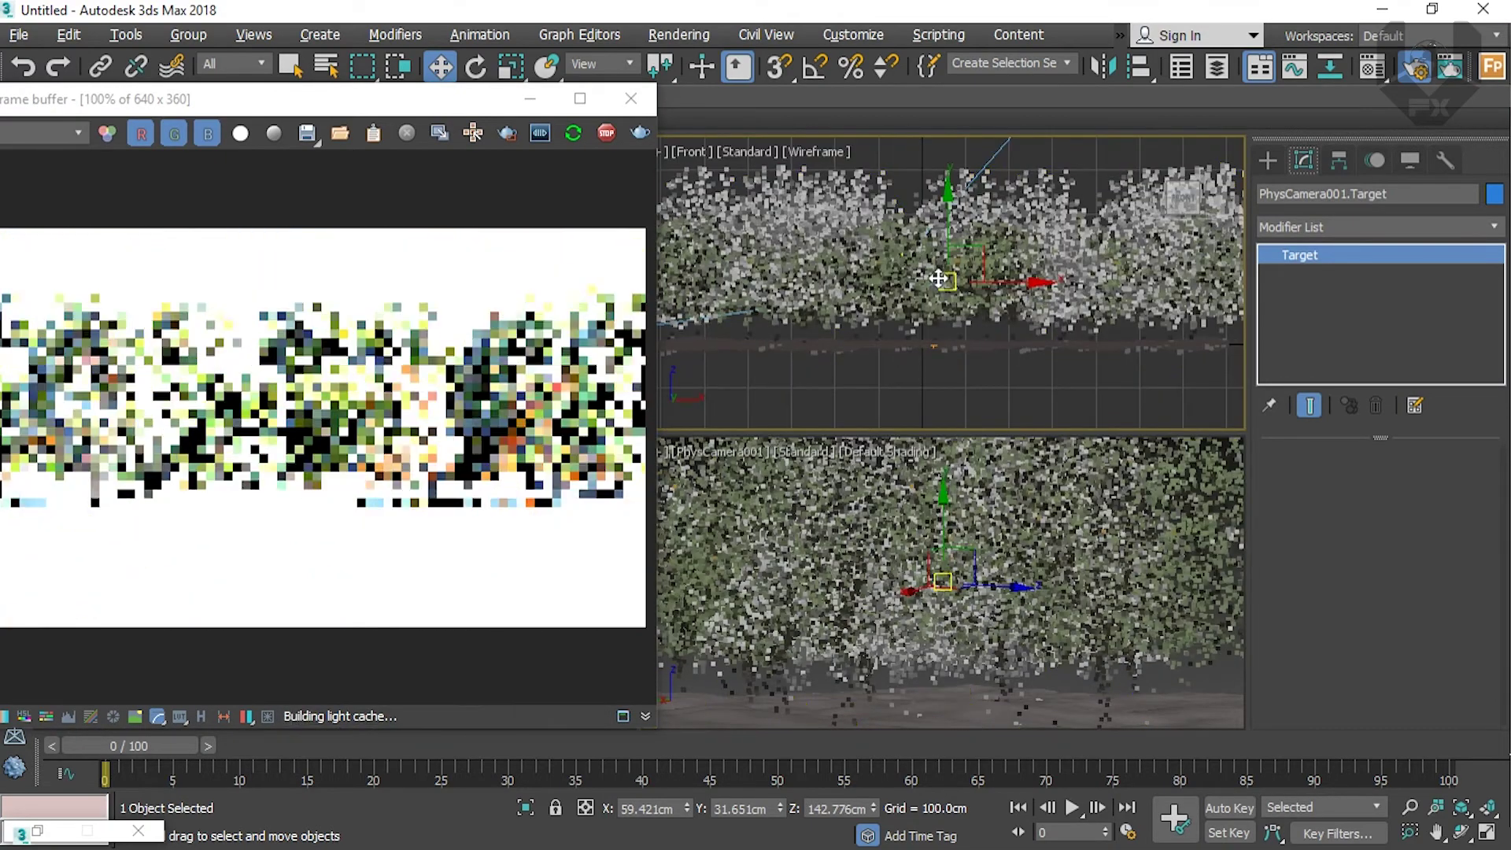
{"action": "left_click_drag", "start_coordinate": [950, 256], "coordinate": [949, 274]}
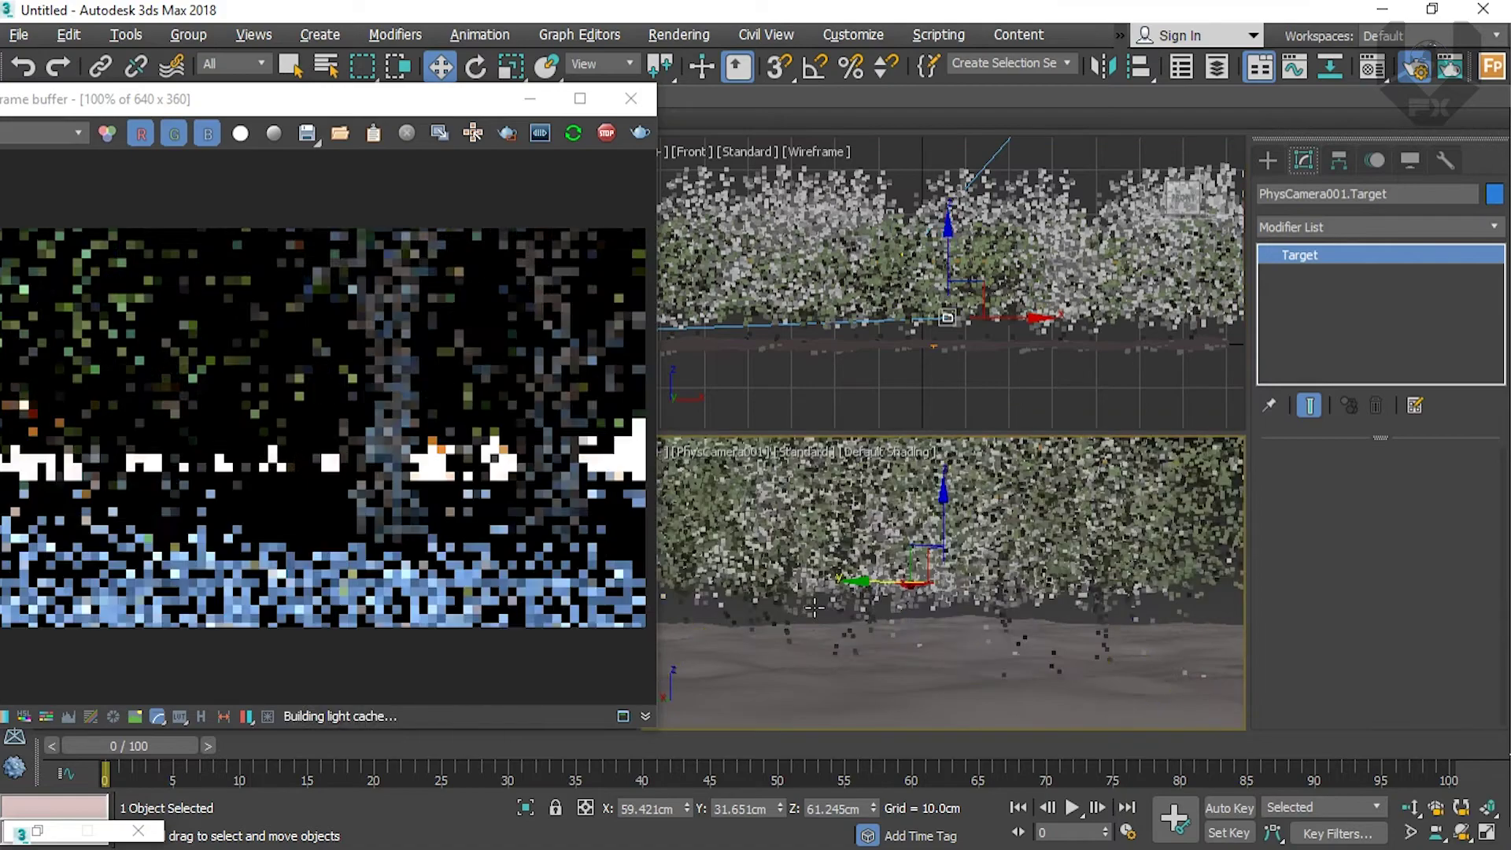
Step: Stop the V-Ray interactive render of the trees and minimize the frame buffer window
{"action": "left_click_drag", "start_coordinate": [465, 98], "coordinate": [809, 96]}
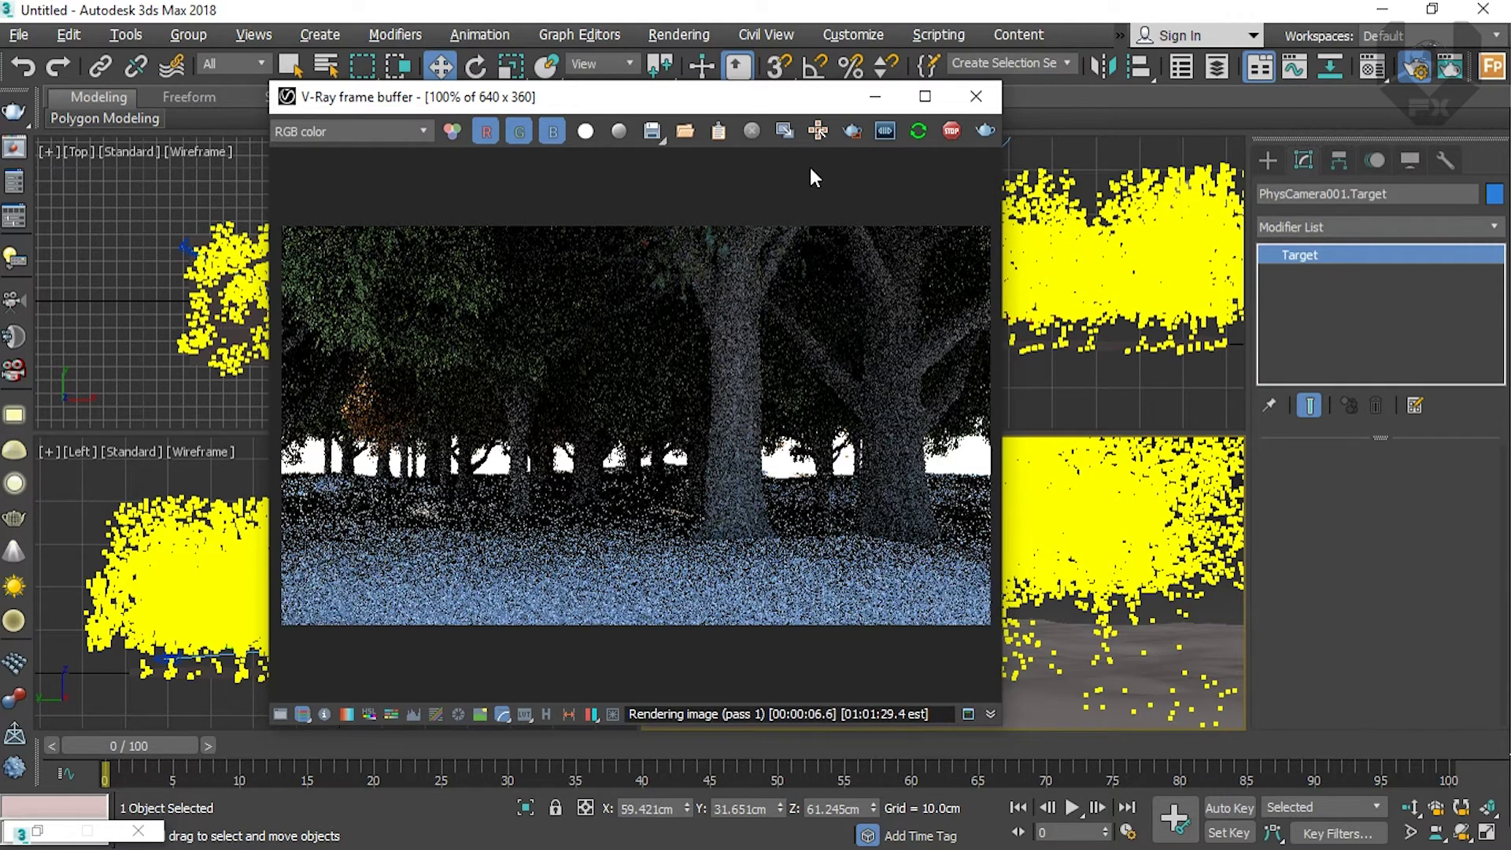
{"action": "left_click", "coordinate": [953, 135]}
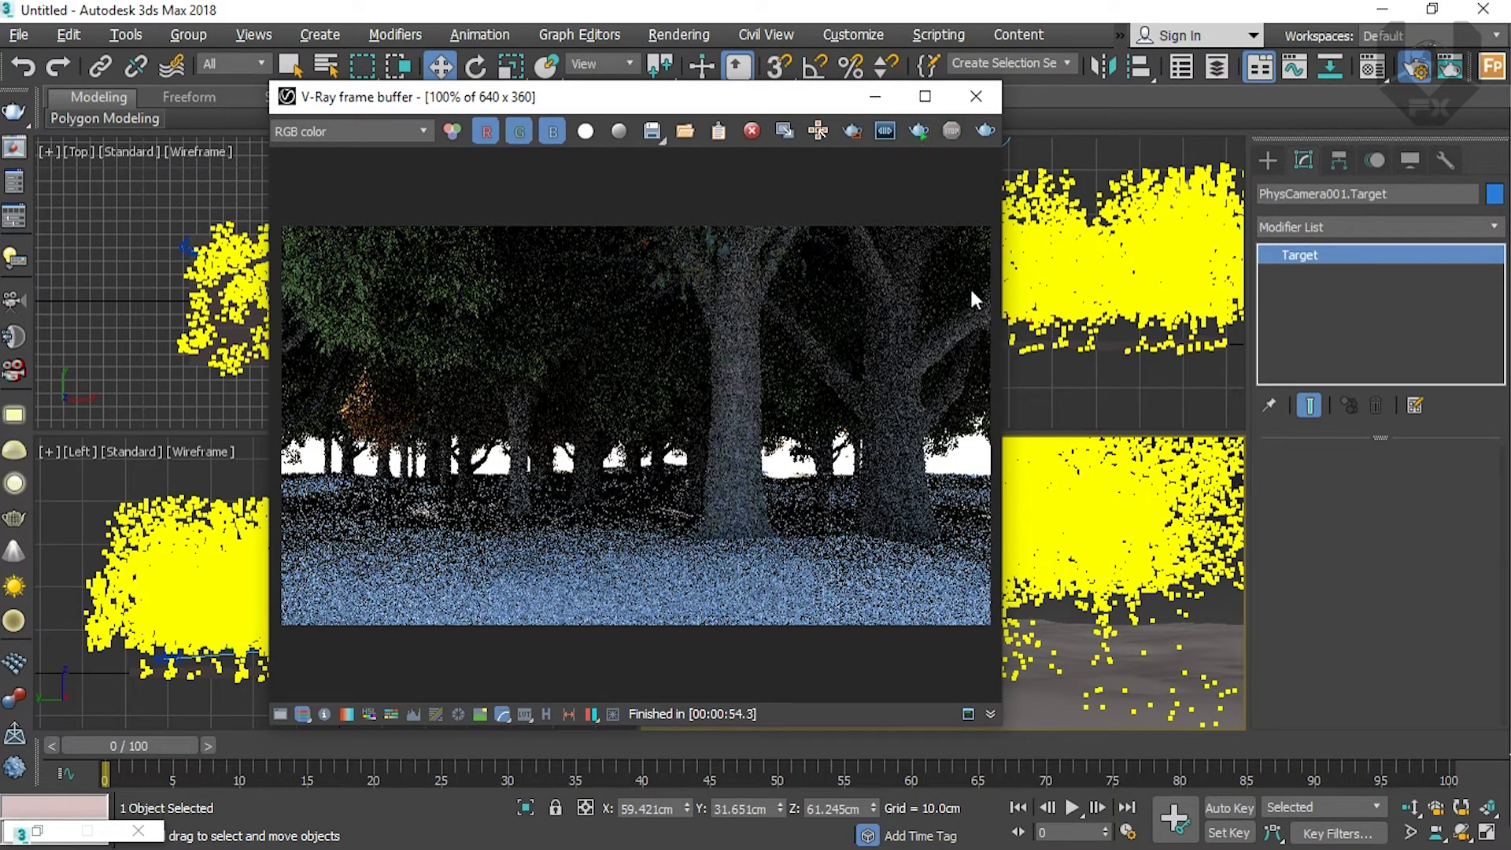
{"action": "left_click", "coordinate": [875, 97]}
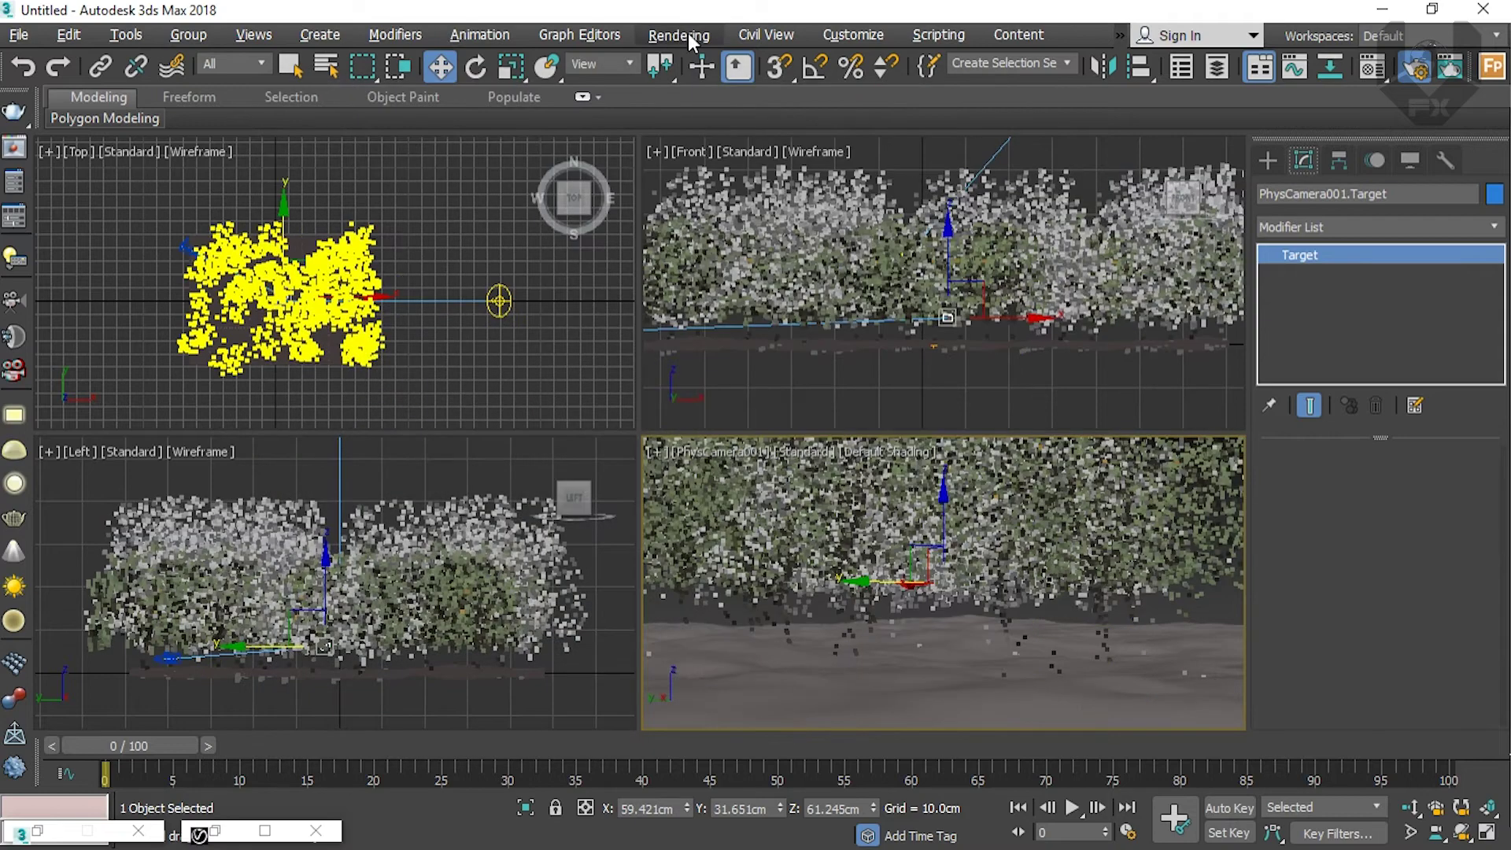
Step: Add a VRayEnvironmentFog atmospheric effect to the scene's environment settings and bring up its general parameters
{"action": "left_click", "coordinate": [678, 35]}
{"action": "left_click", "coordinate": [748, 354]}
{"action": "scroll", "coordinate": [895, 457], "scroll_direction": "down", "scroll_amount": 5}
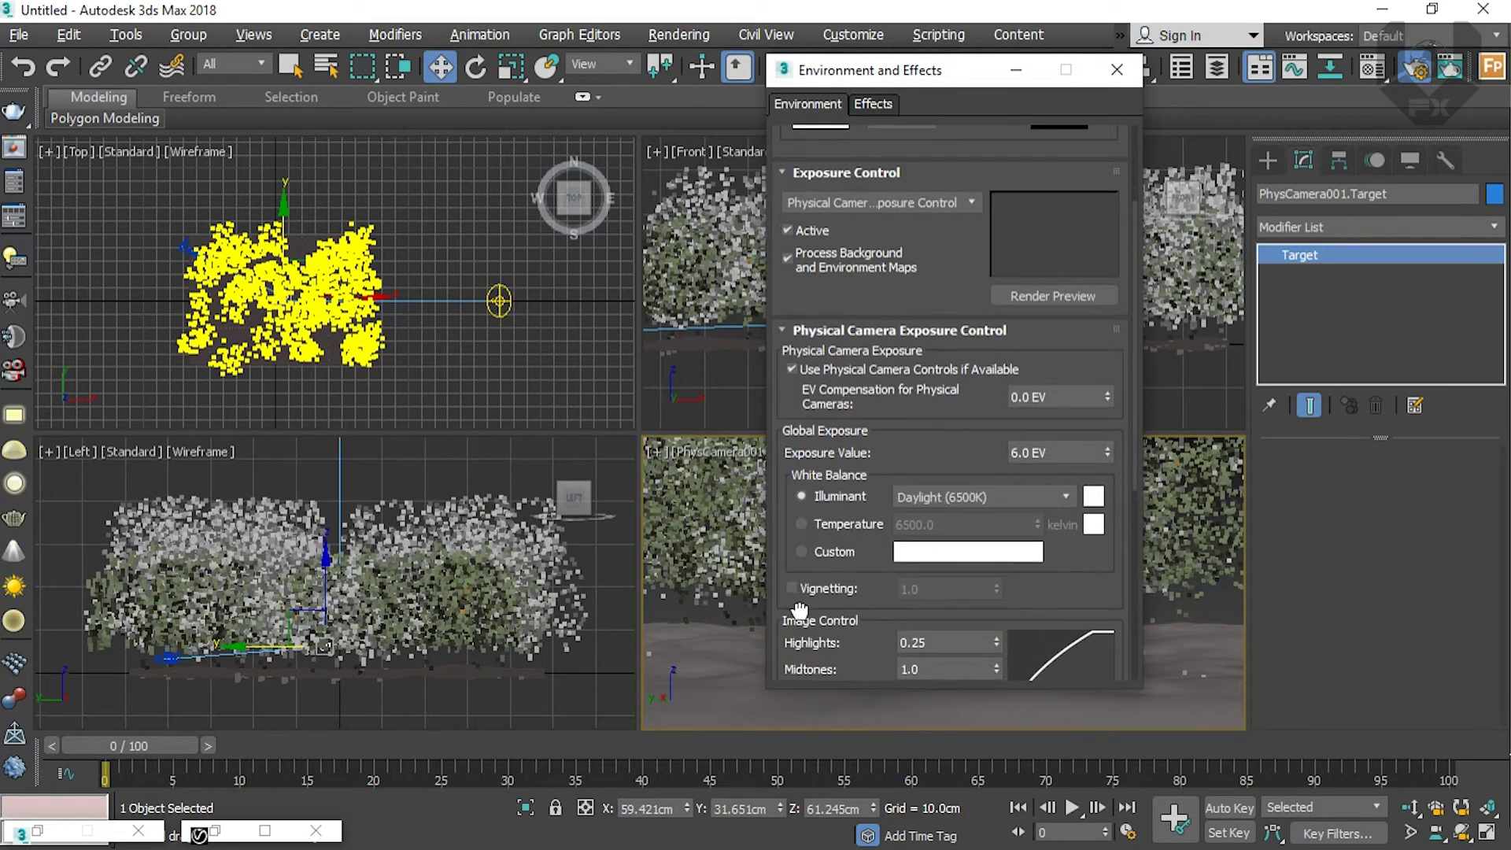
{"action": "left_click_drag", "start_coordinate": [829, 558], "coordinate": [869, 267]}
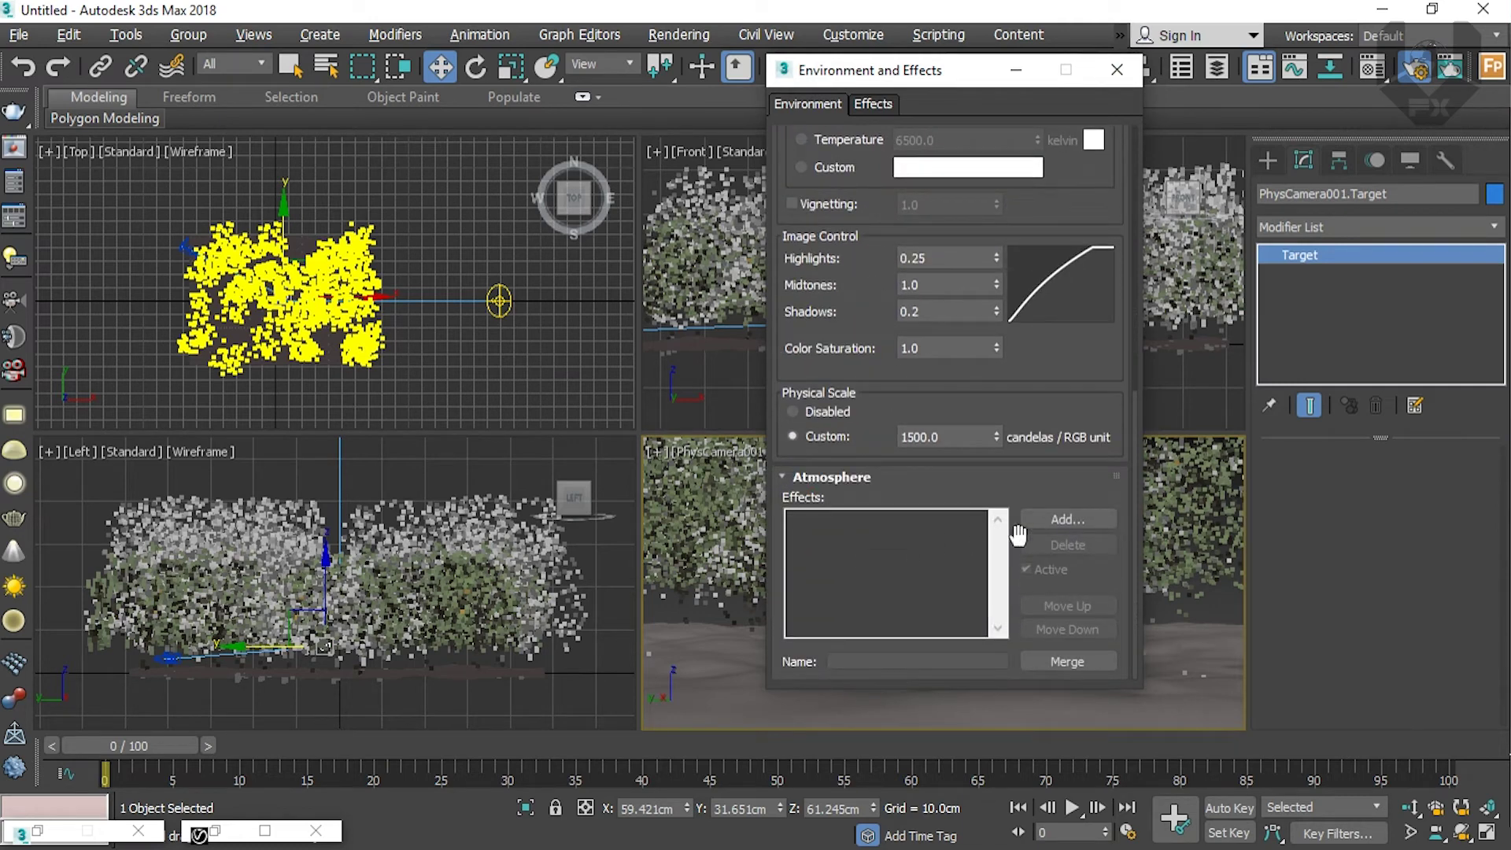
{"action": "left_click", "coordinate": [1072, 522]}
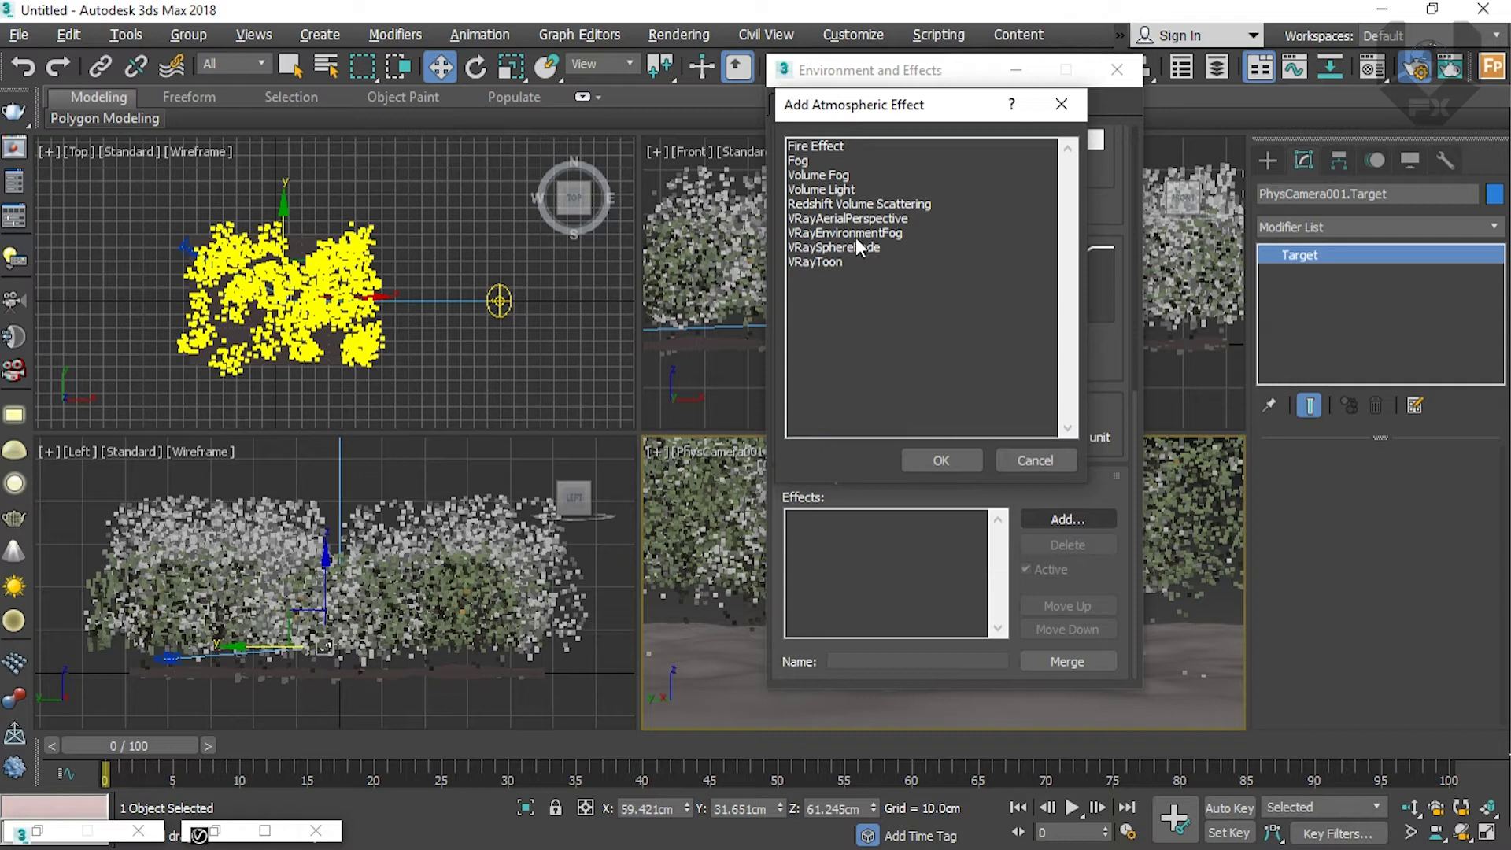
{"action": "left_click", "coordinate": [869, 233]}
{"action": "left_click", "coordinate": [958, 465]}
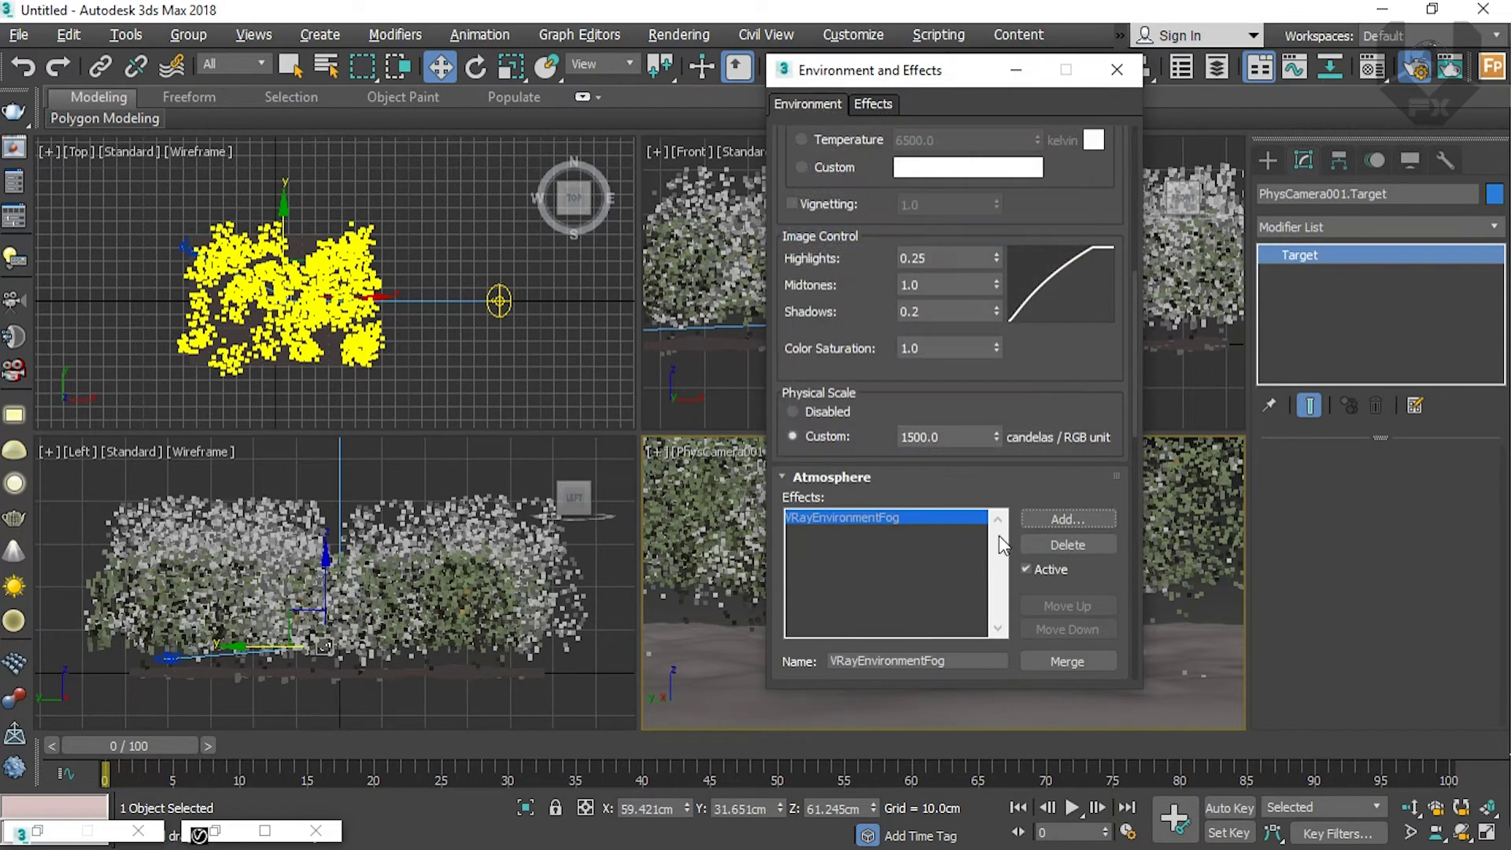
{"action": "scroll", "coordinate": [992, 508], "scroll_direction": "down", "scroll_amount": 5}
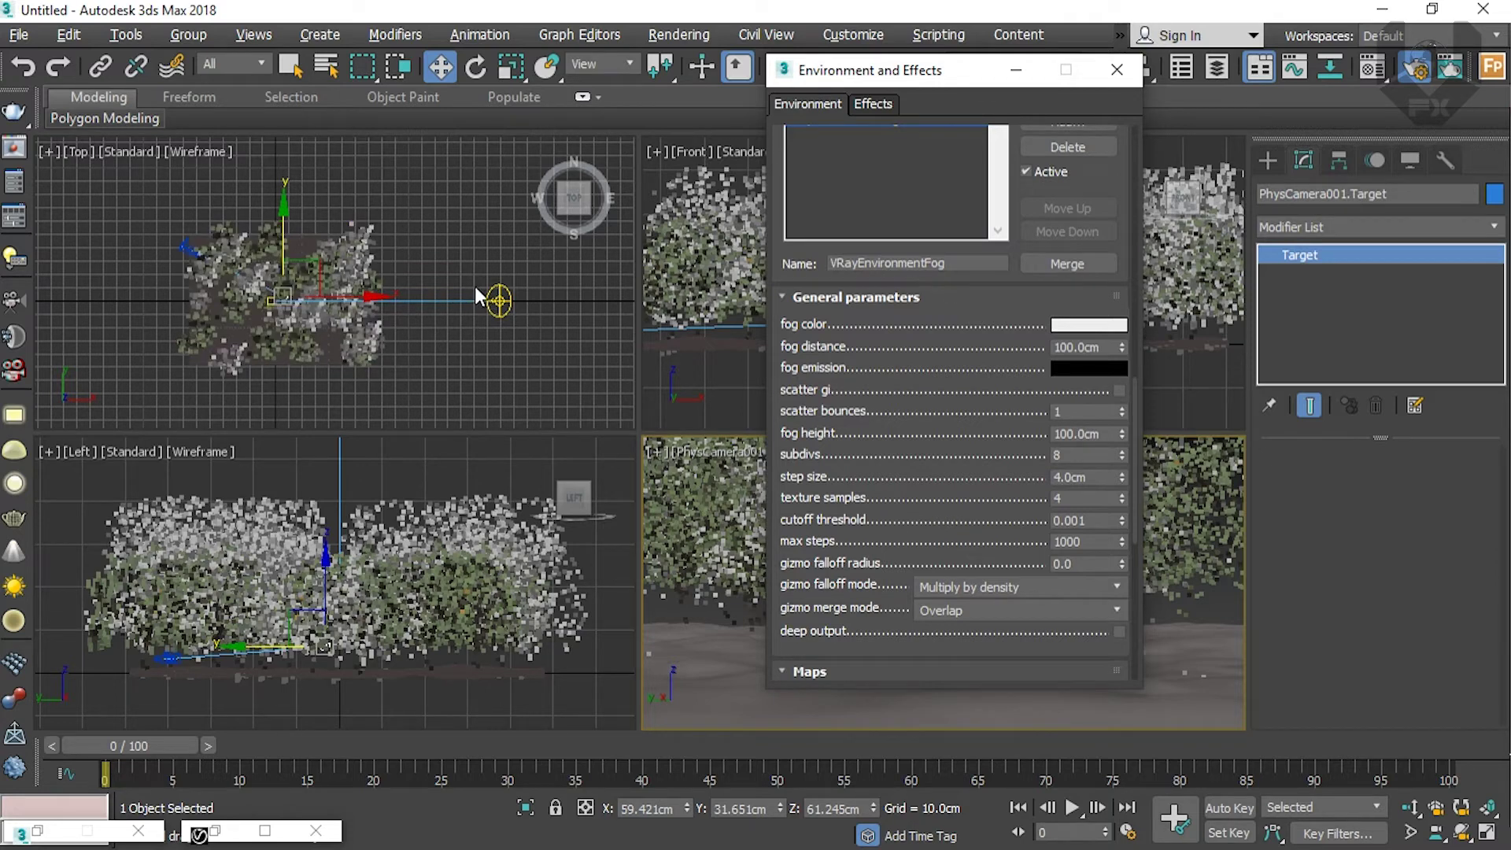
Step: Move the VRaySun in the Top view to about X 335 cm, Y -921 cm and lower it in the Left view to about 1455 cm
{"action": "left_click", "coordinate": [499, 300]}
{"action": "left_click_drag", "start_coordinate": [534, 269], "coordinate": [357, 391]}
{"action": "scroll", "coordinate": [445, 480], "scroll_direction": "down", "scroll_amount": 10}
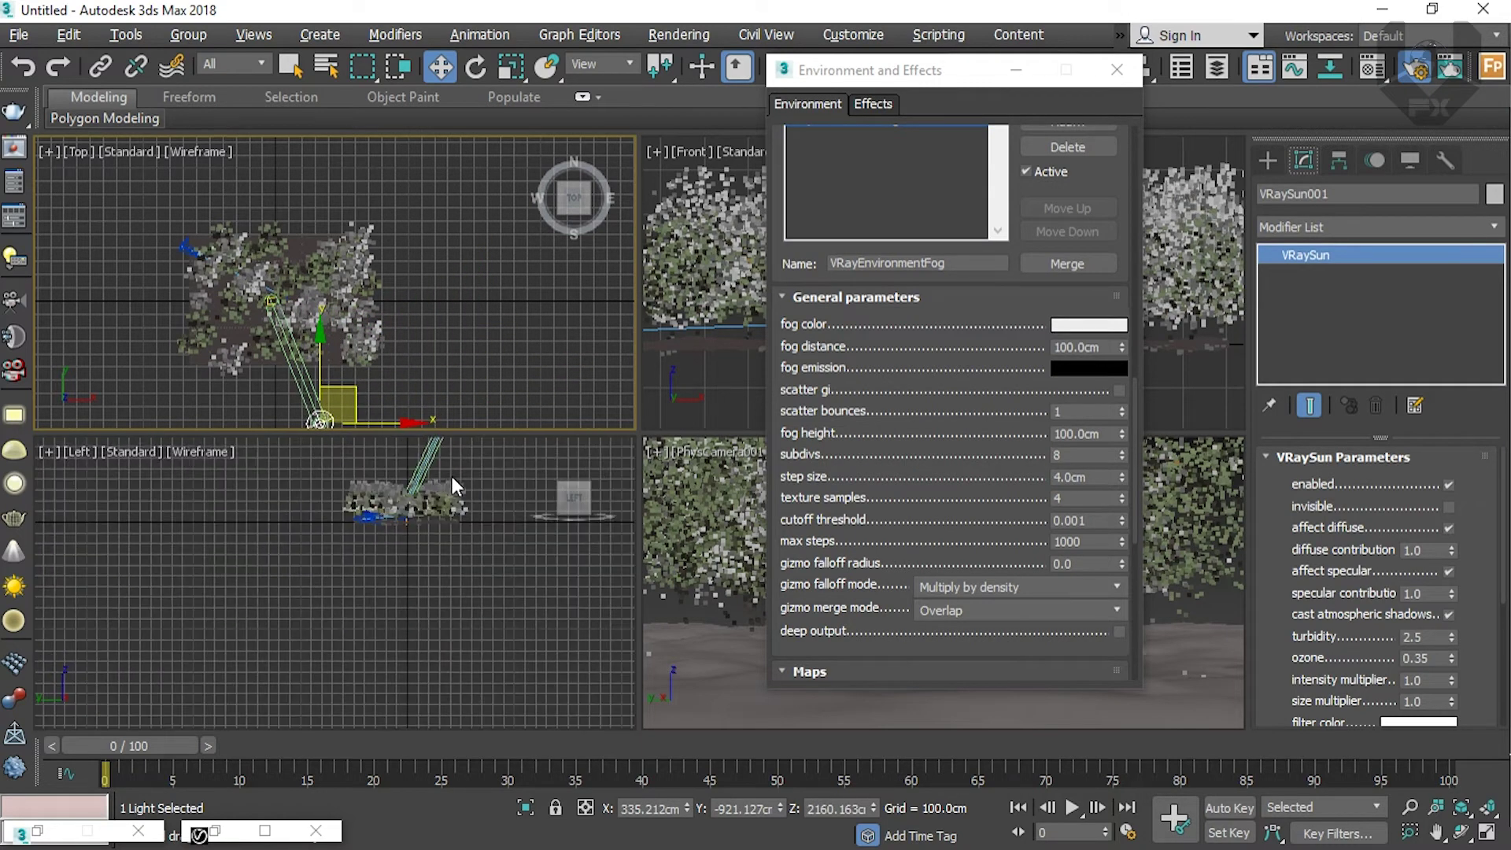
{"action": "middle_click", "coordinate": [446, 471]}
{"action": "key", "text": "z"}
{"action": "scroll", "coordinate": [396, 508], "scroll_direction": "down", "scroll_amount": 3}
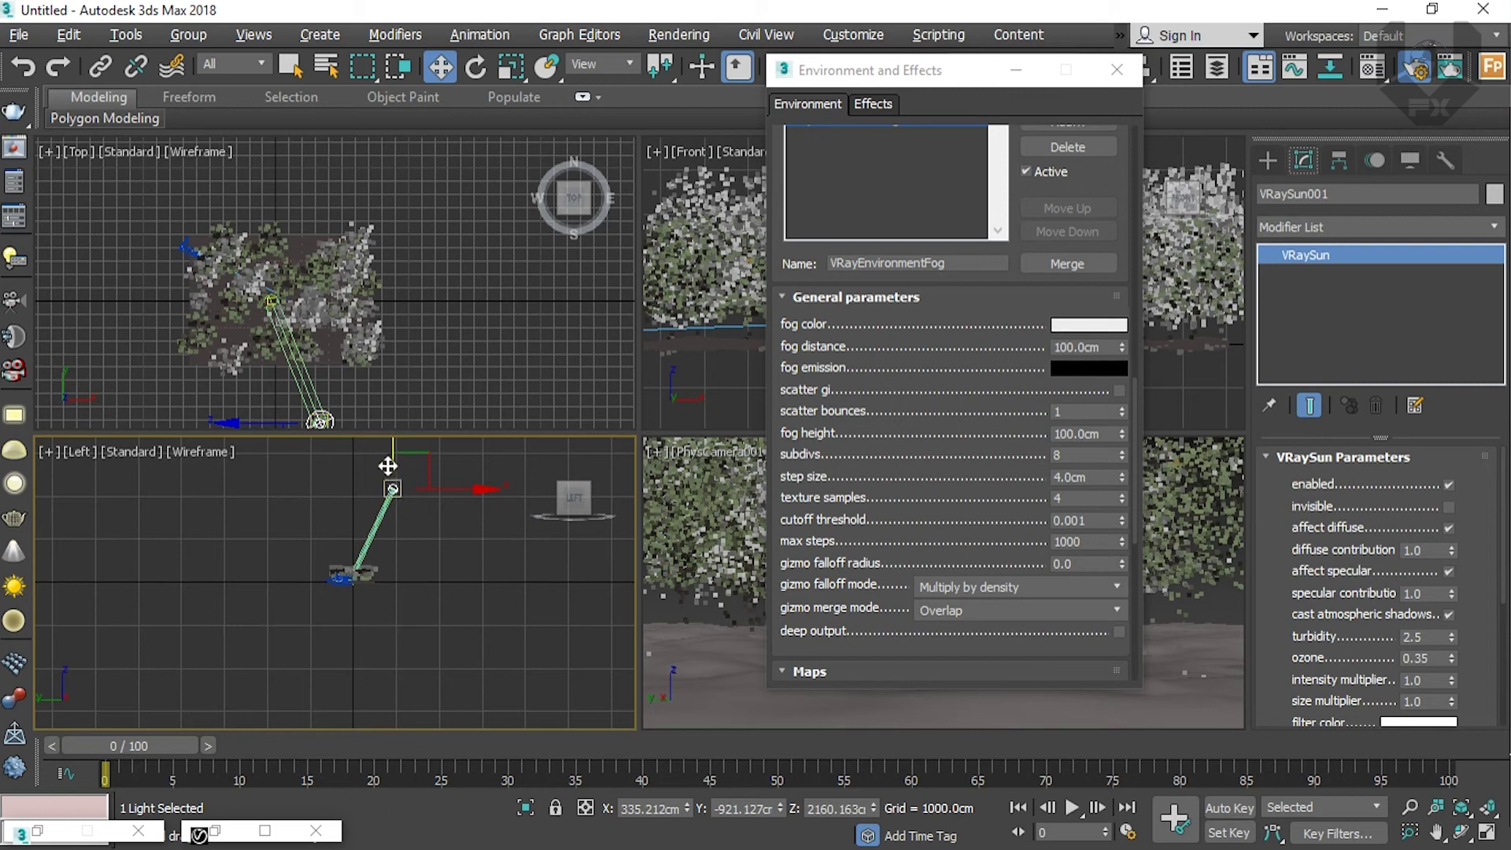
{"action": "left_click_drag", "start_coordinate": [392, 445], "coordinate": [395, 482]}
{"action": "key", "text": "z"}
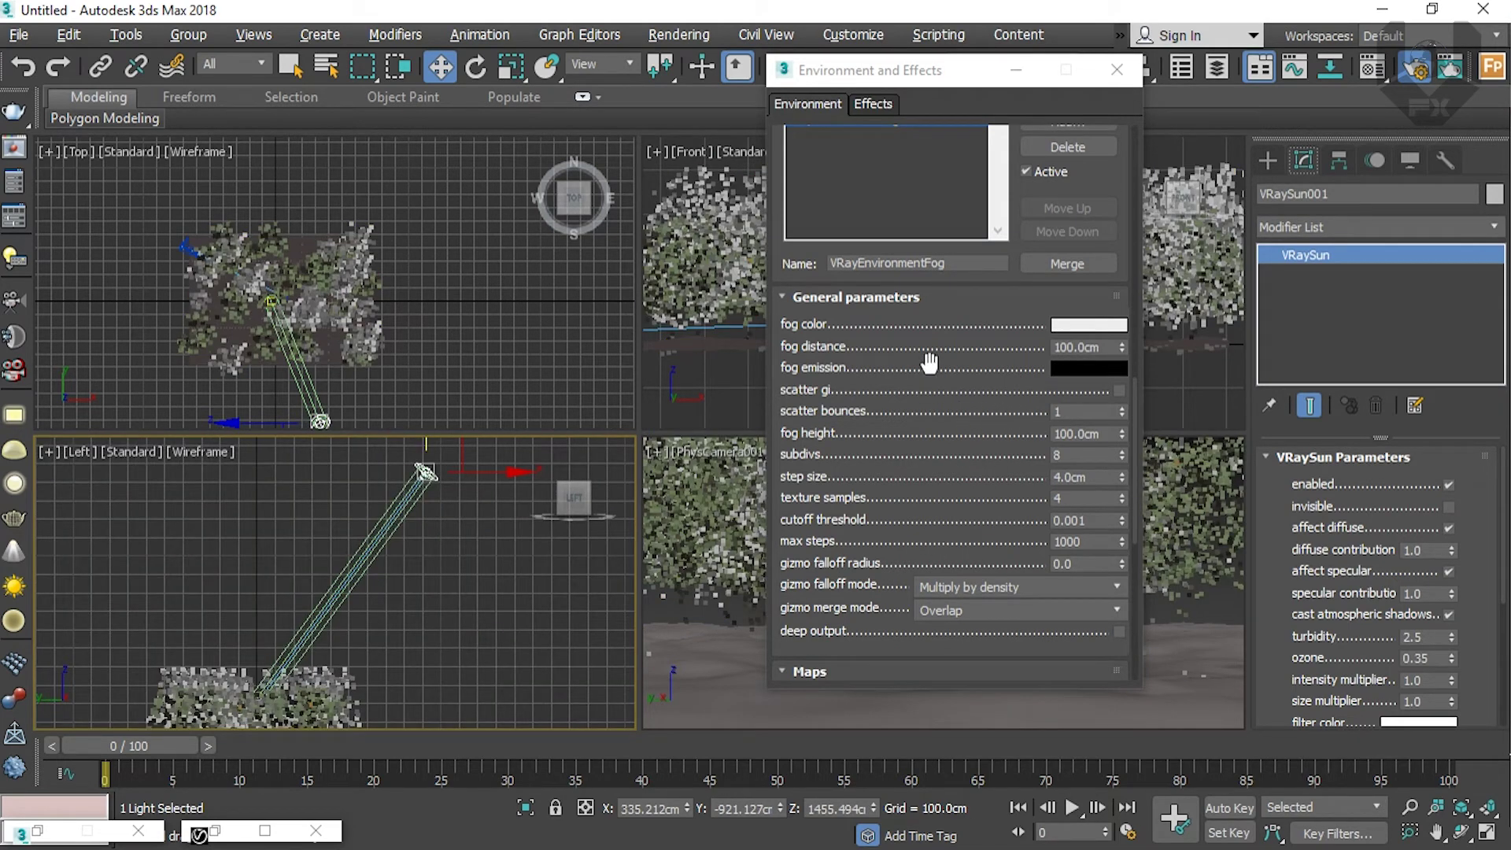
Step: Set the environment fog's distance to 1000 cm
{"action": "double_click", "coordinate": [1090, 349]}
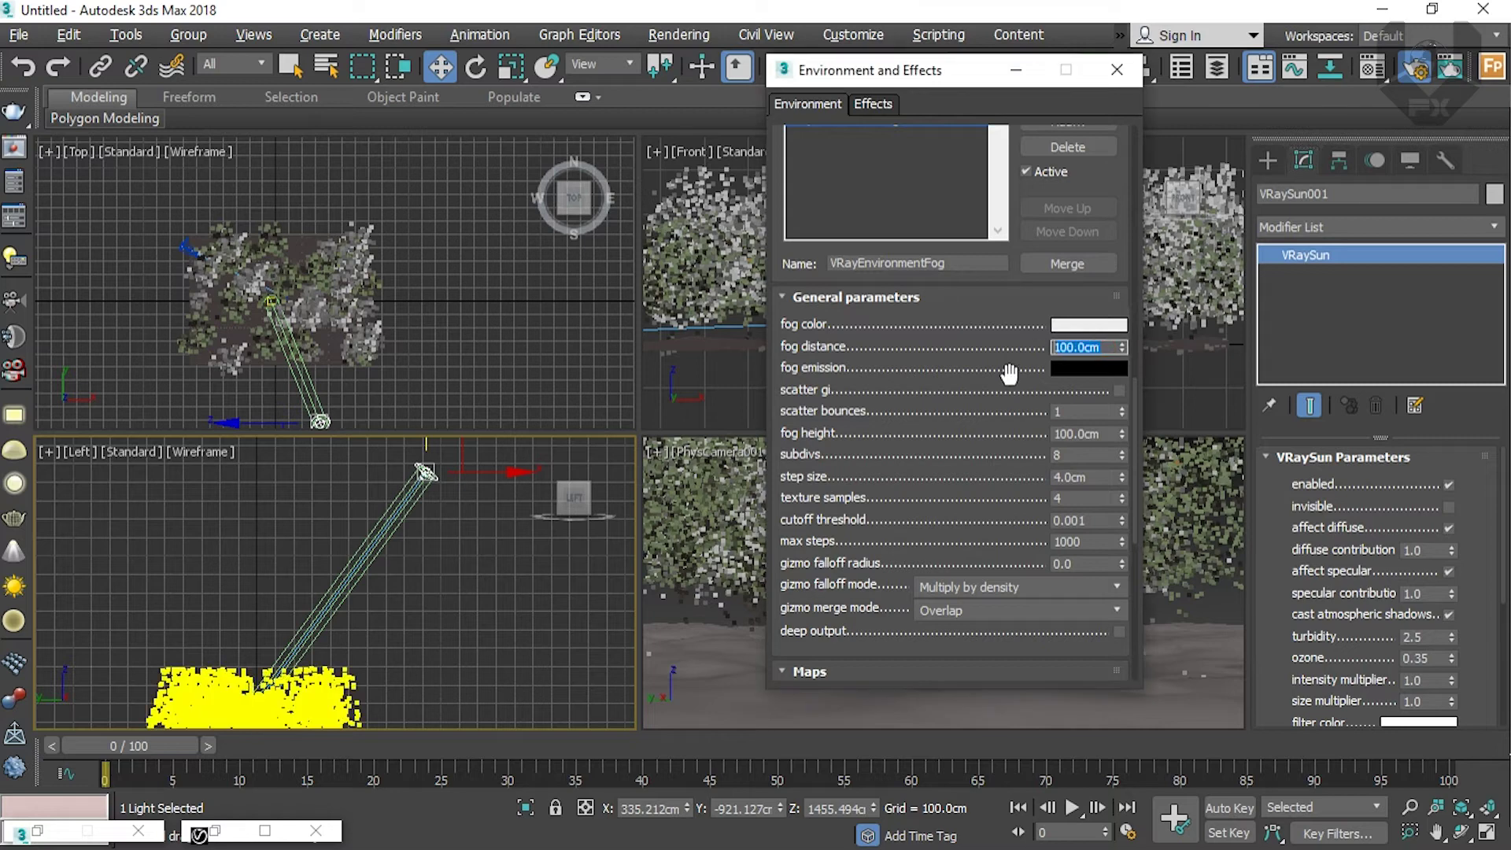
{"action": "type", "text": "1"}
{"action": "key", "text": "Tab"}
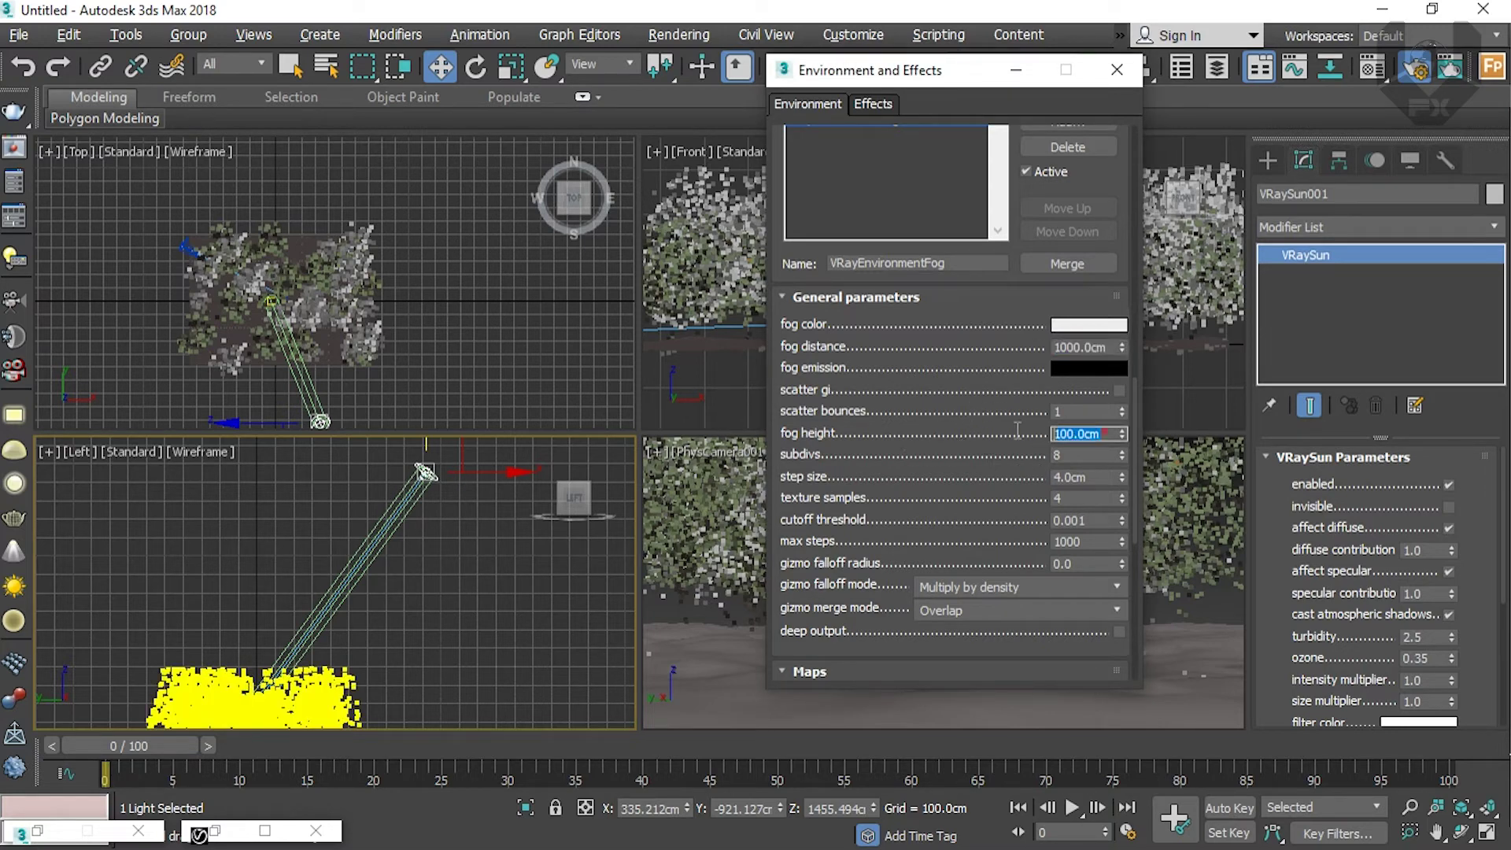
{"action": "key", "text": "Return"}
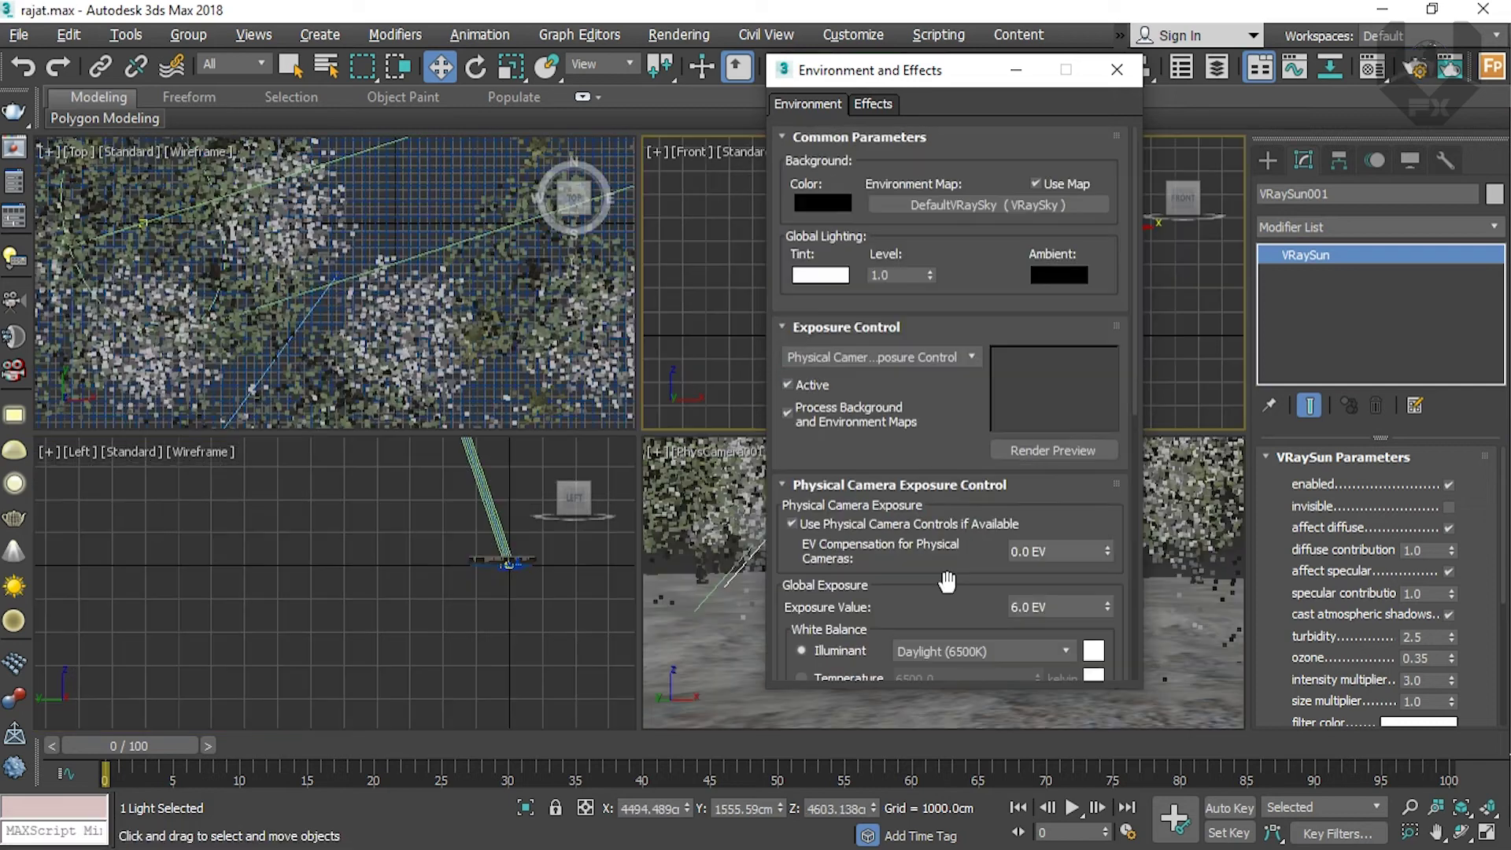
Step: In rajat.max, set the VRayEnvironmentFog distance to 520 cm and close the environment settings
{"action": "scroll", "coordinate": [872, 570], "scroll_direction": "down", "scroll_amount": 10}
{"action": "left_click", "coordinate": [876, 584]}
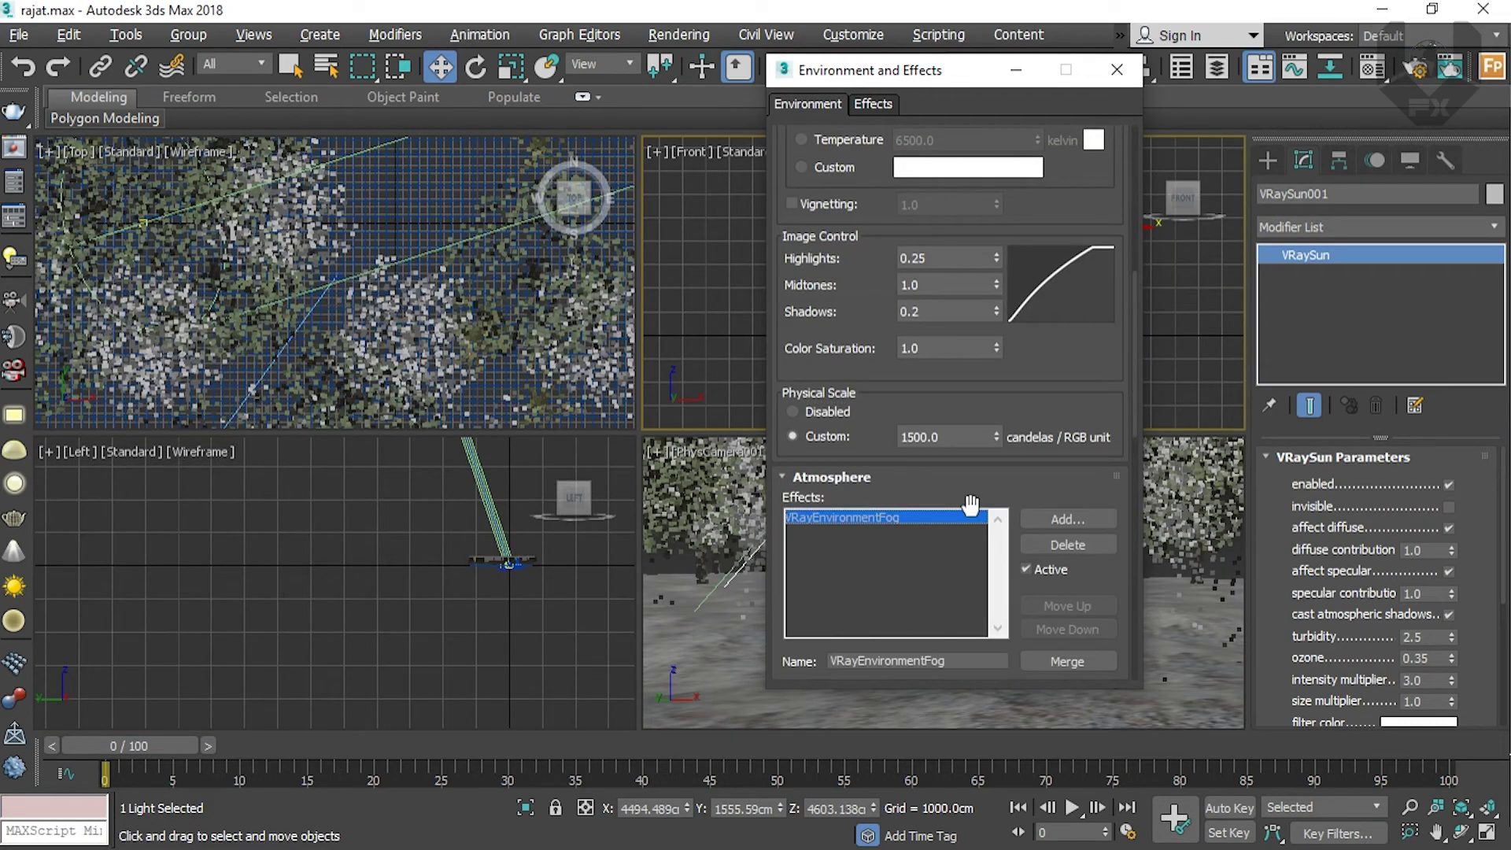
{"action": "scroll", "coordinate": [919, 569], "scroll_direction": "down", "scroll_amount": 6}
{"action": "double_click", "coordinate": [1067, 468]}
{"action": "type", "text": "520.0cm"}
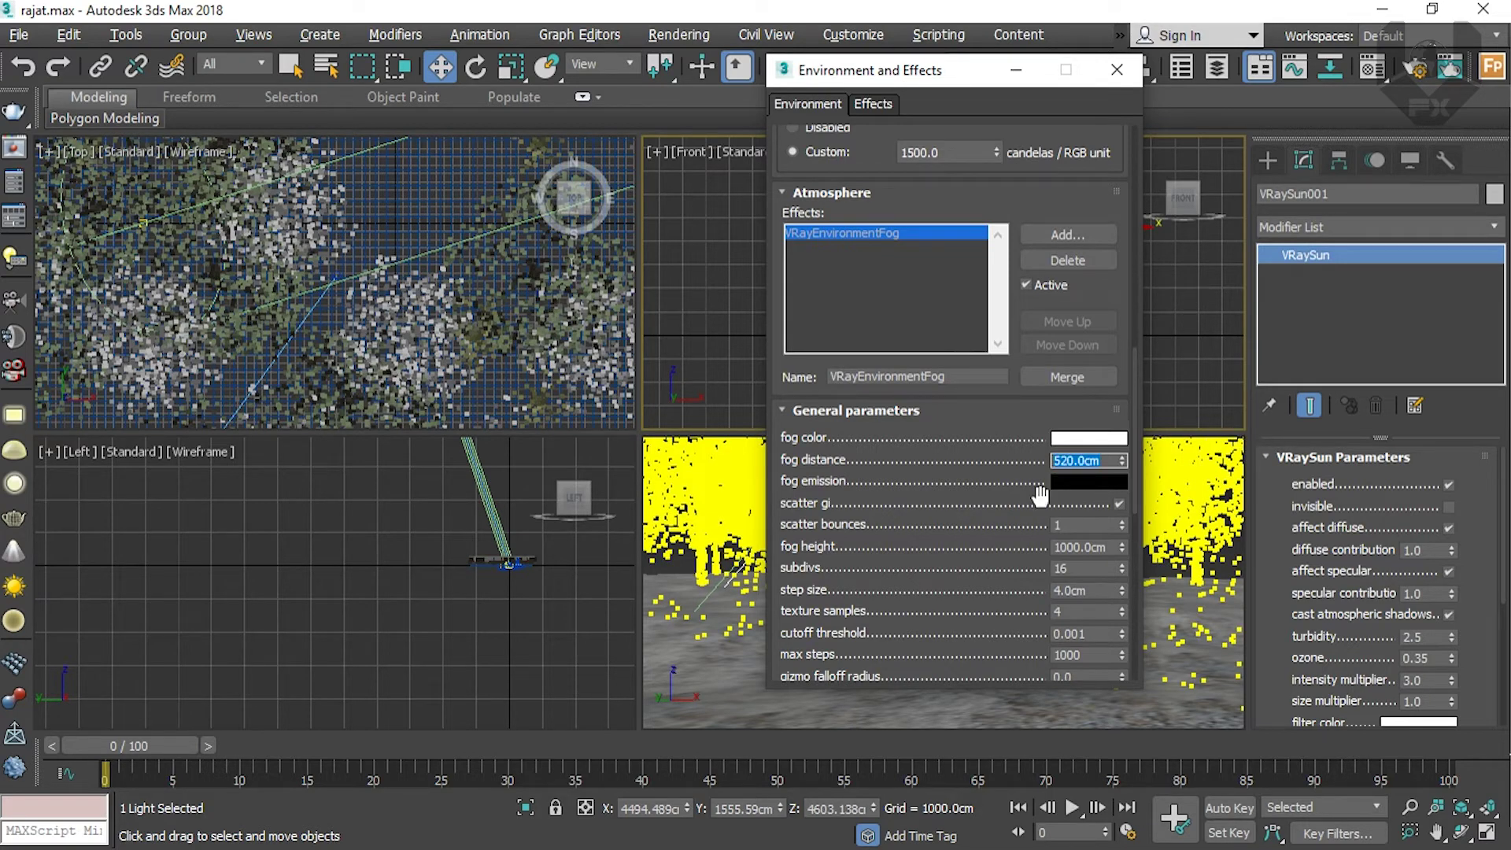
{"action": "scroll", "coordinate": [1023, 503], "scroll_direction": "down", "scroll_amount": 3}
{"action": "left_click", "coordinate": [1117, 70]}
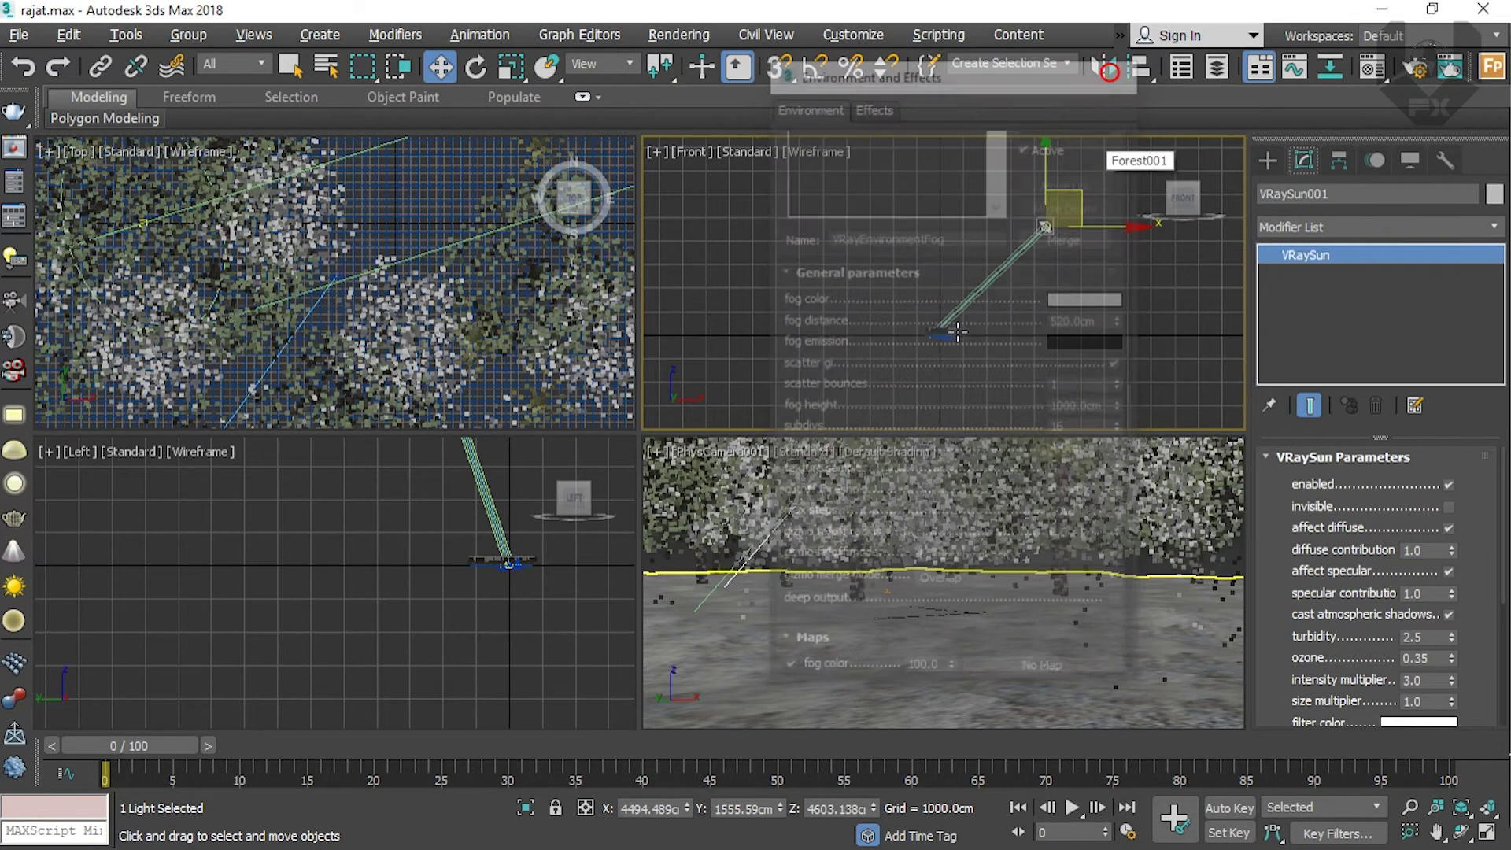
Step: Maximize the physical camera view, set the global illumination ambient occlusion subdivs to 10 and start the production render
{"action": "left_click", "coordinate": [811, 641]}
{"action": "key", "text": "alt+w"}
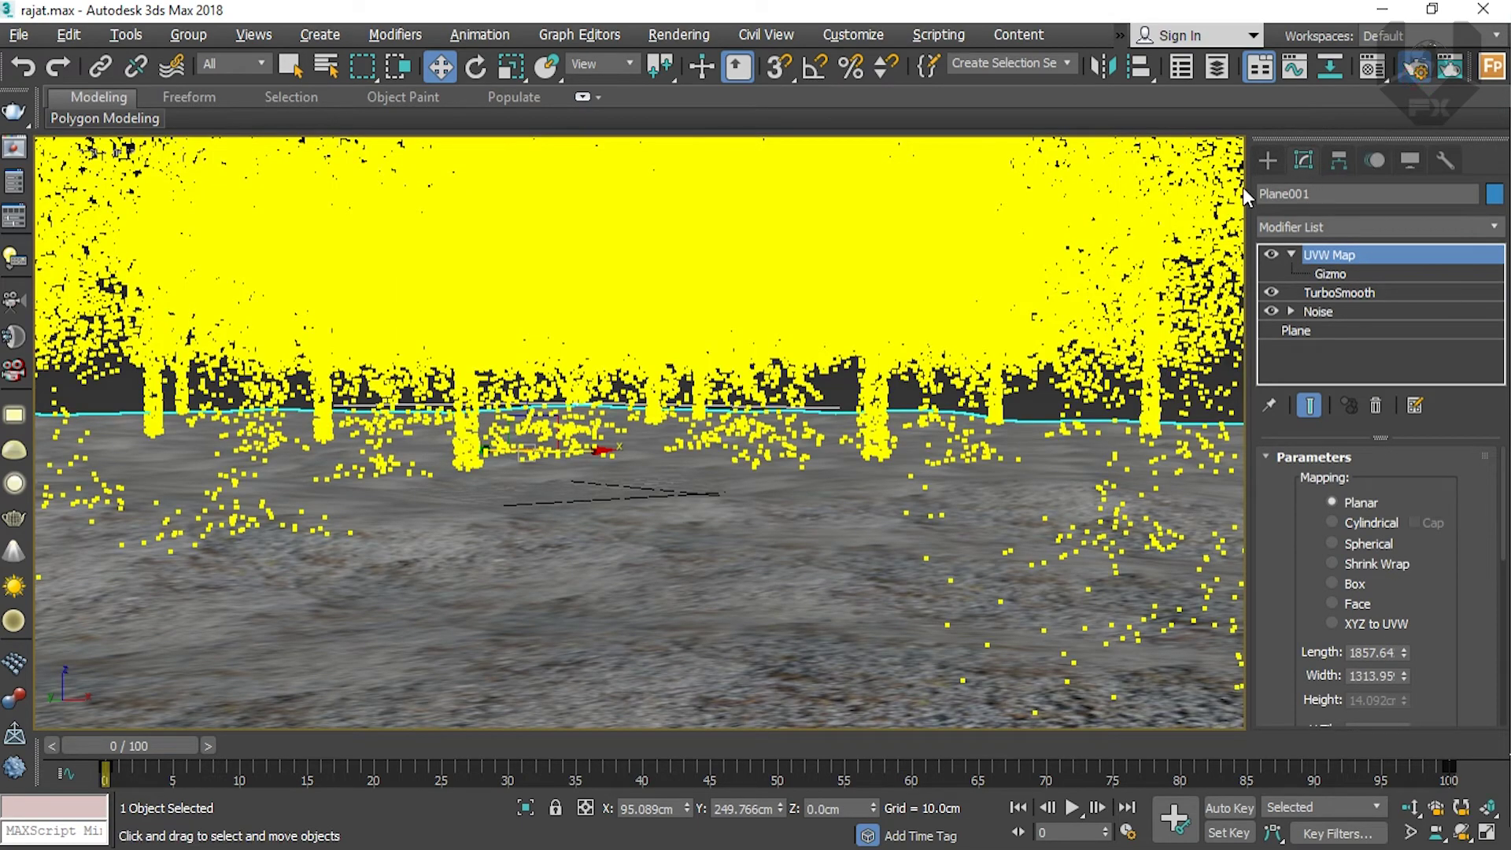
{"action": "key", "text": "F10"}
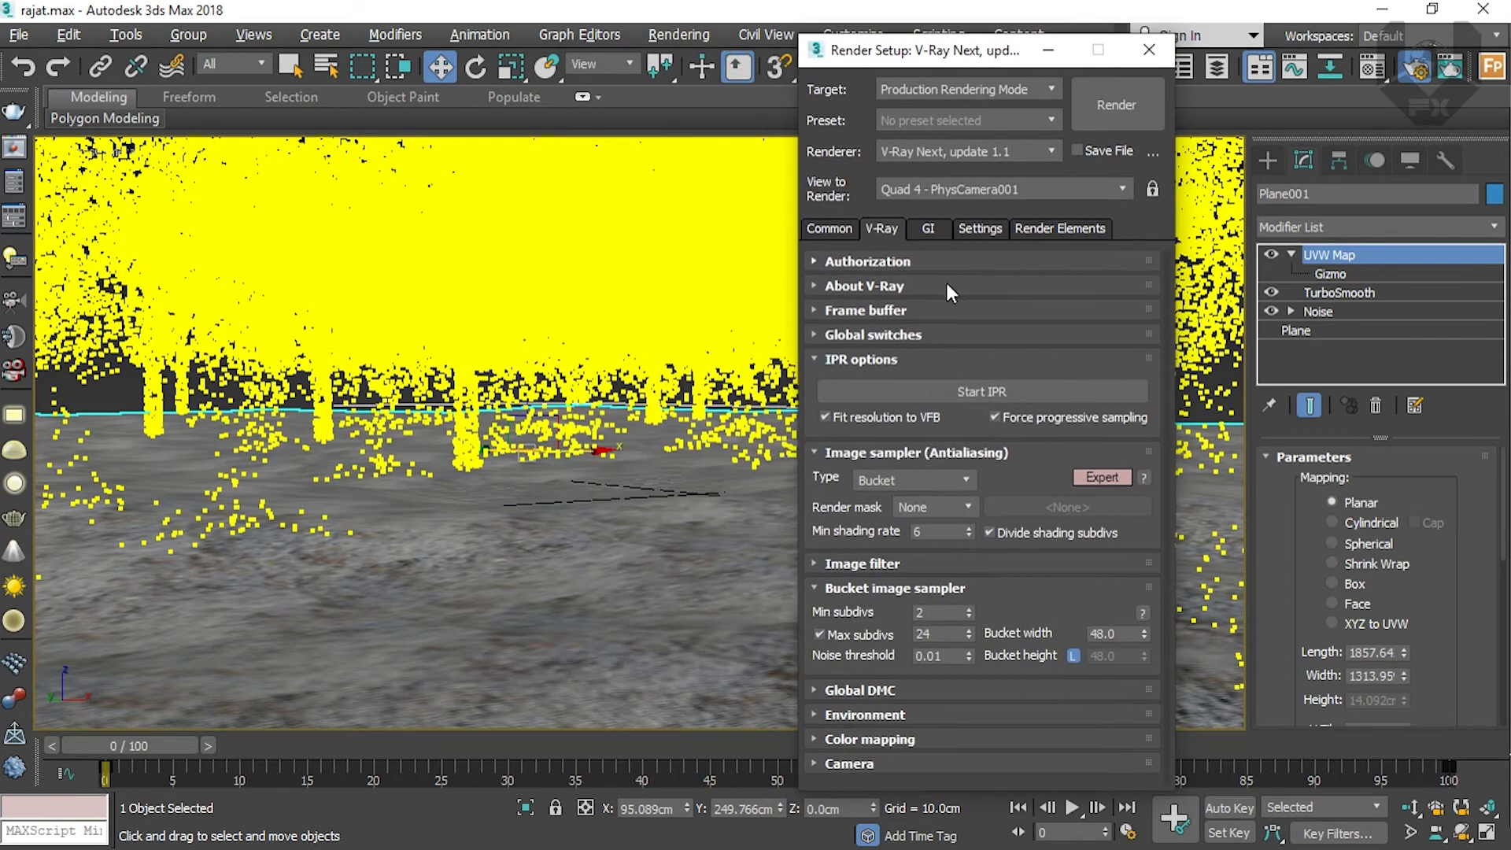
{"action": "left_click", "coordinate": [932, 230]}
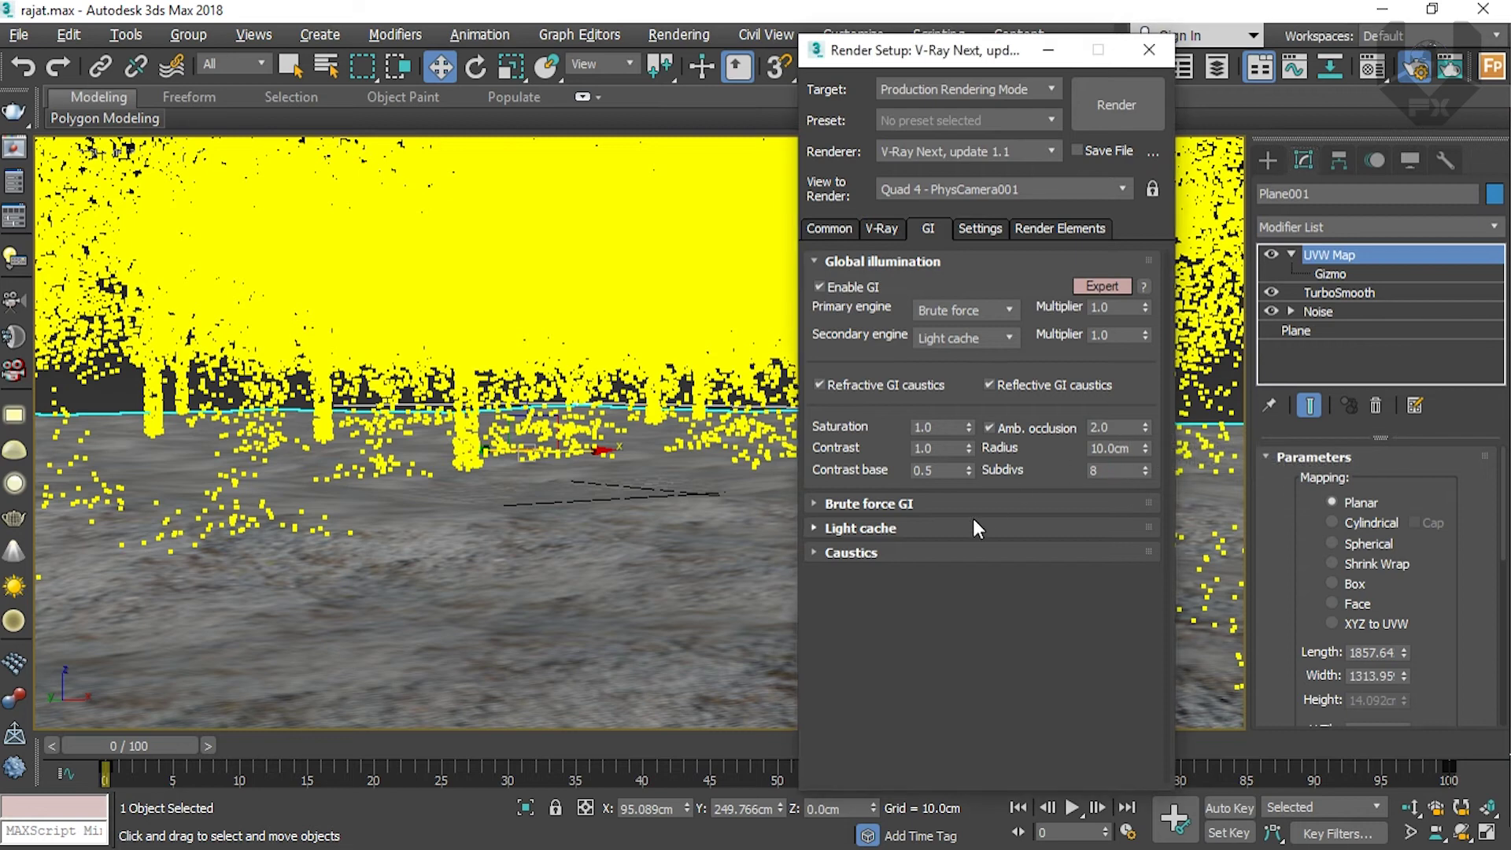
{"action": "left_click", "coordinate": [1099, 468]}
{"action": "type", "text": "10"}
{"action": "key", "text": "Return"}
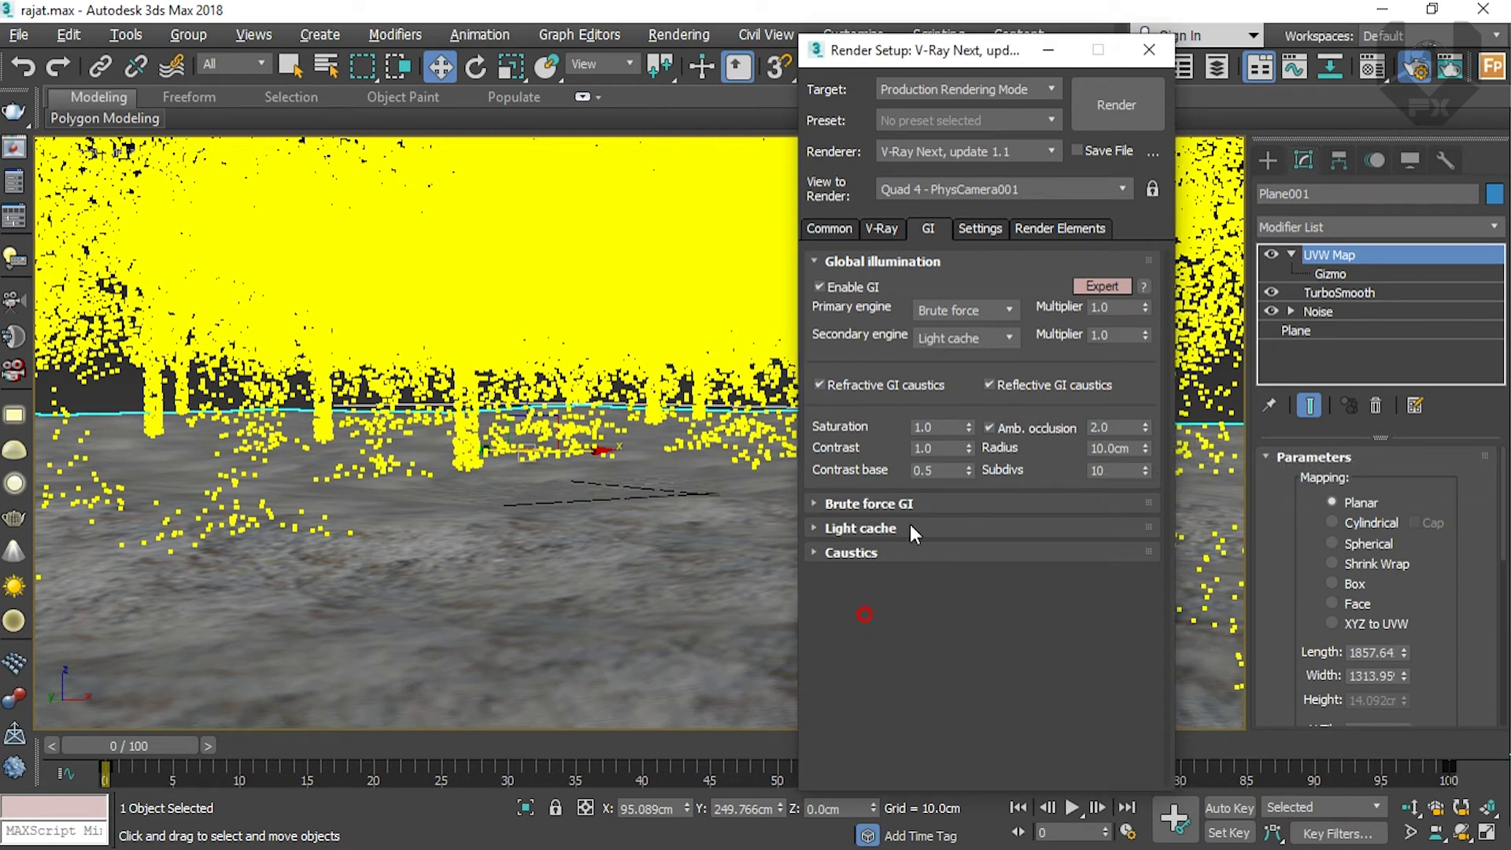
{"action": "left_click", "coordinate": [1106, 119]}
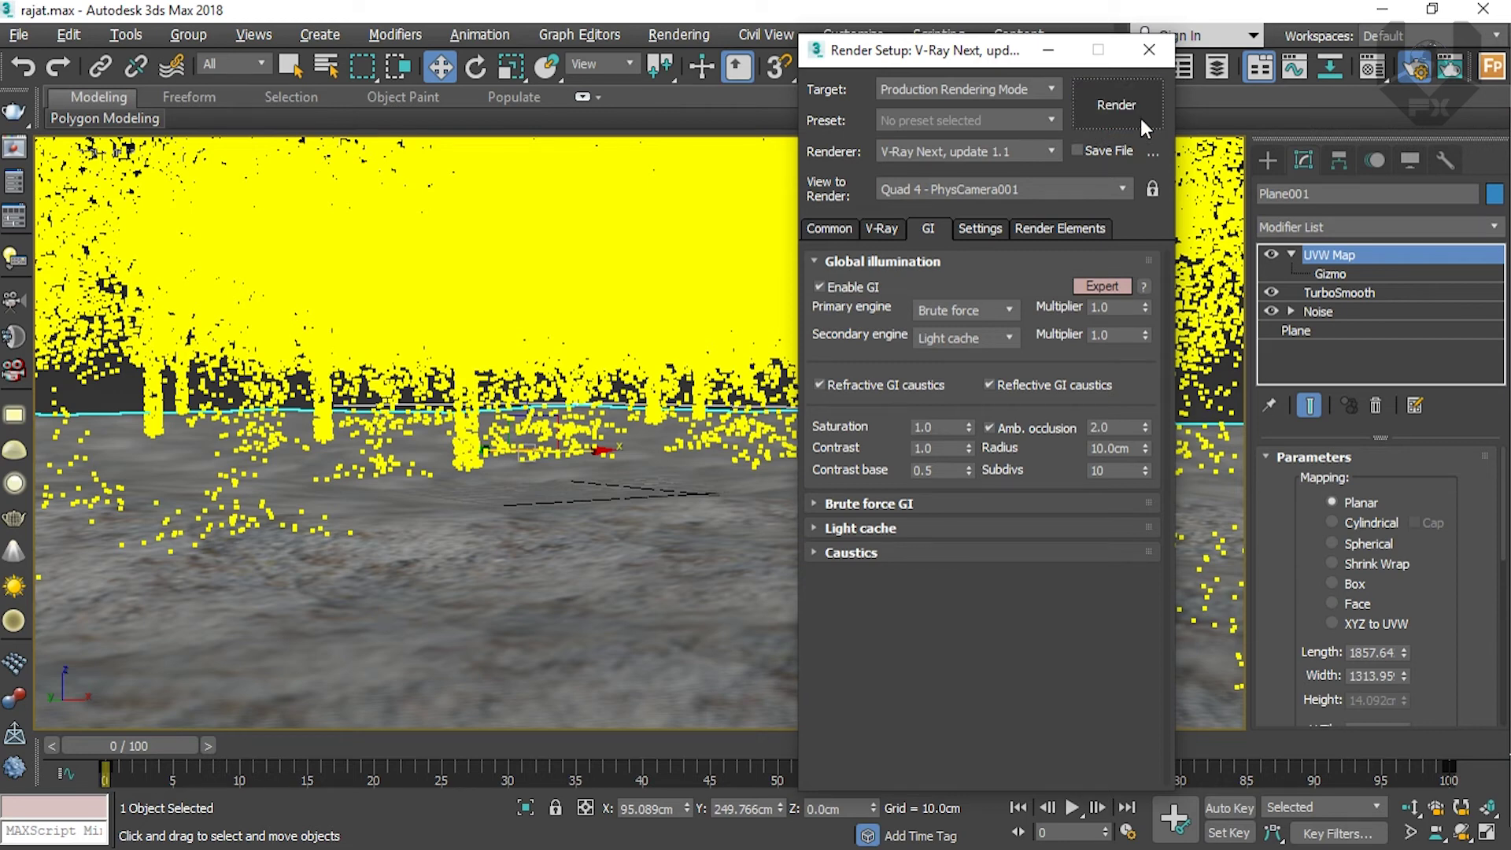